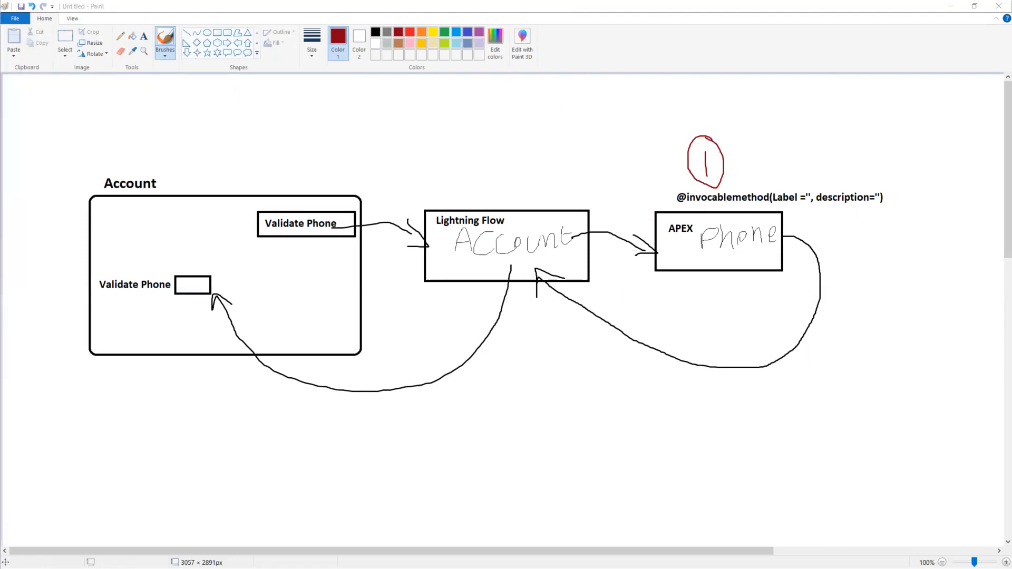
- Switch to the Salesforce Developer Console, close the execution log, and create a new Apex class named PhoneVerification
key("alt+Tab")
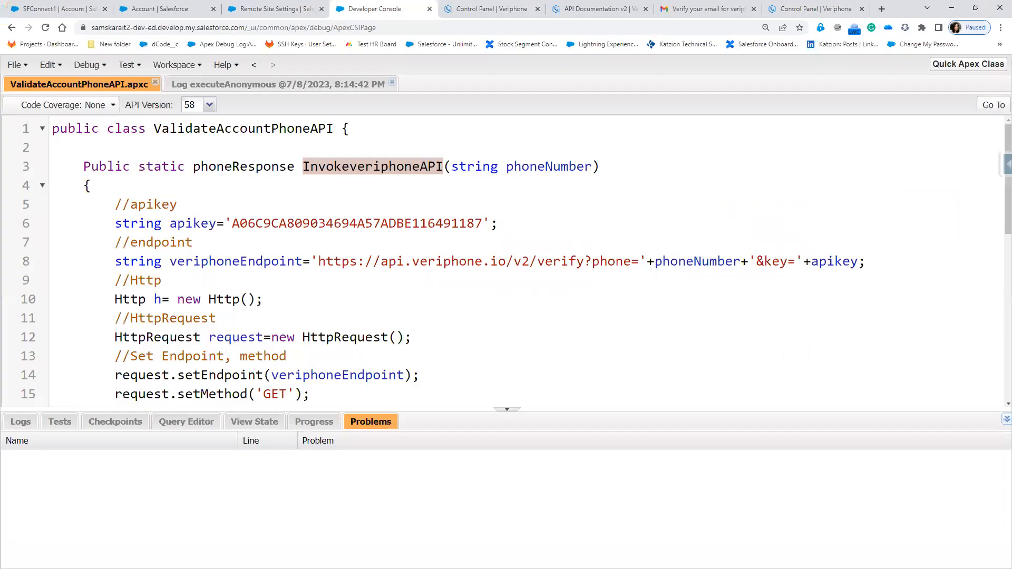
left_click(394, 85)
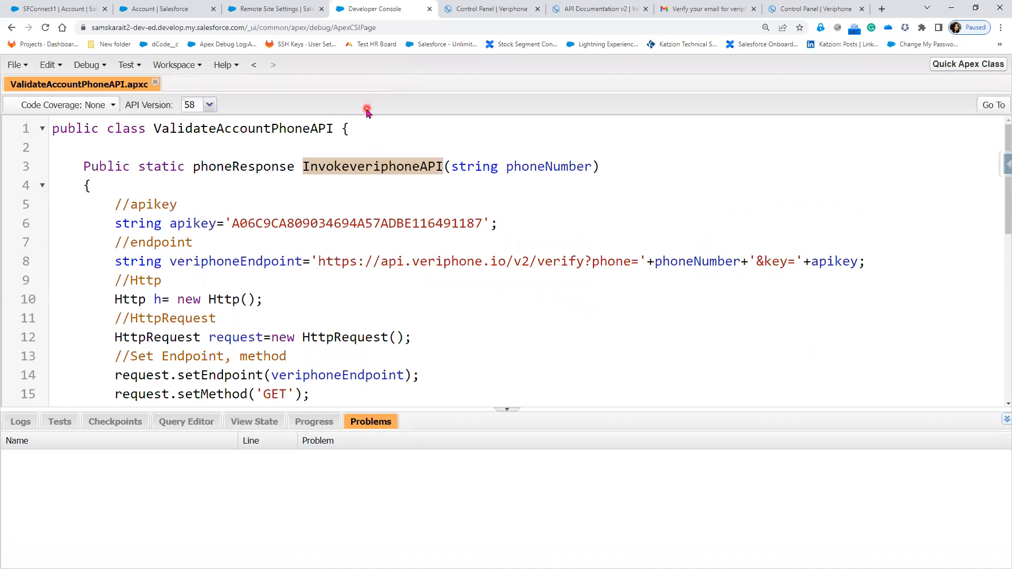
left_click(18, 65)
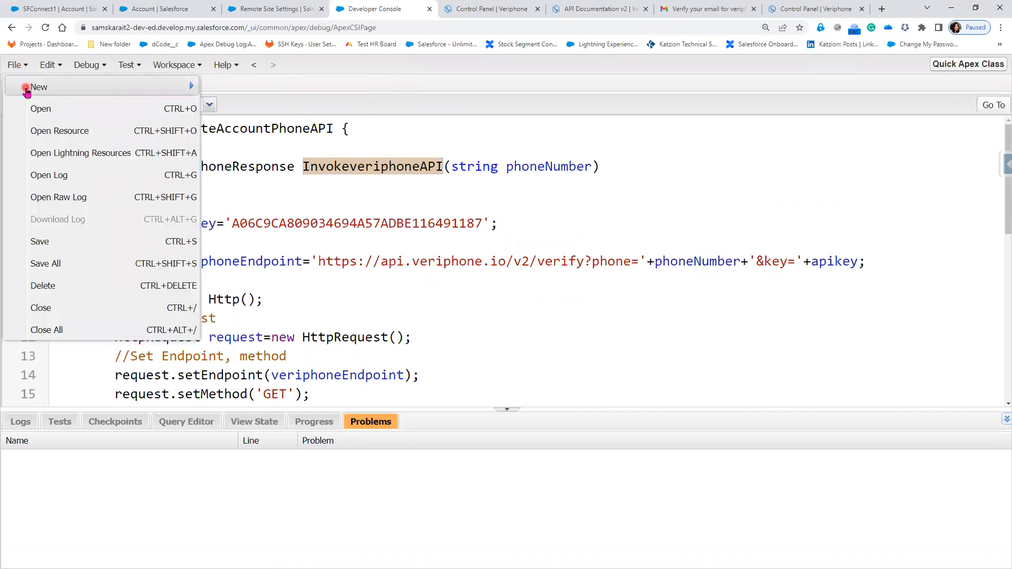
mouse_move(28, 88)
left_click(252, 88)
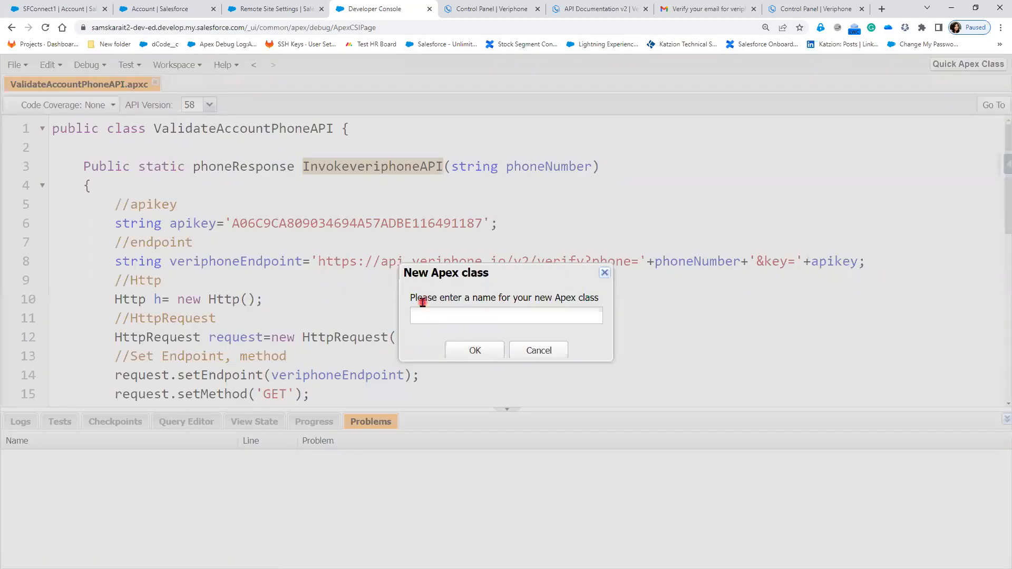
type("PhoneVerification")
left_click(472, 352)
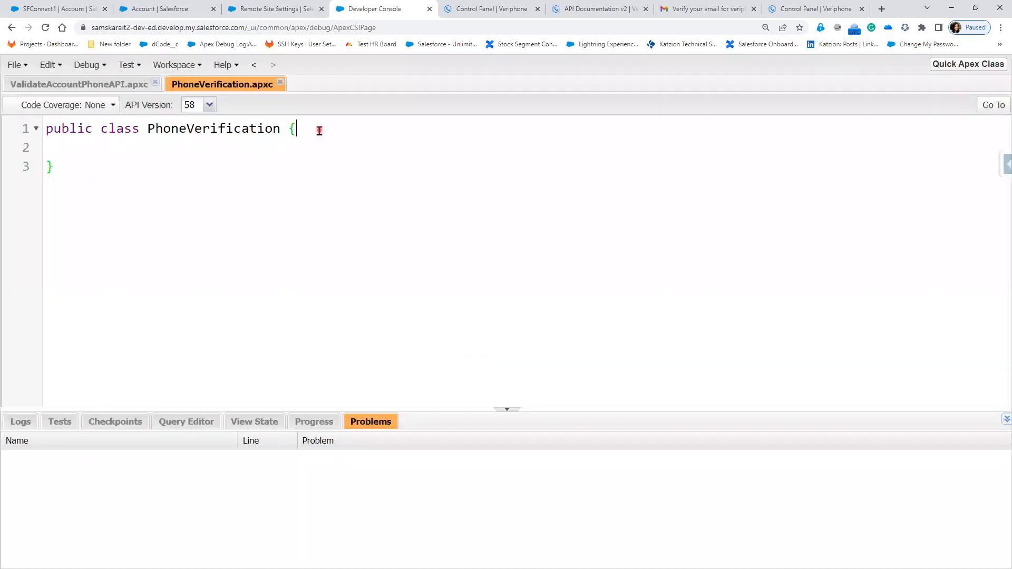
- Declare an empty public static void validatePhone() method inside the PhoneVerification class
left_click(319, 131)
key("Return")
key("Return")
type("public static void ")
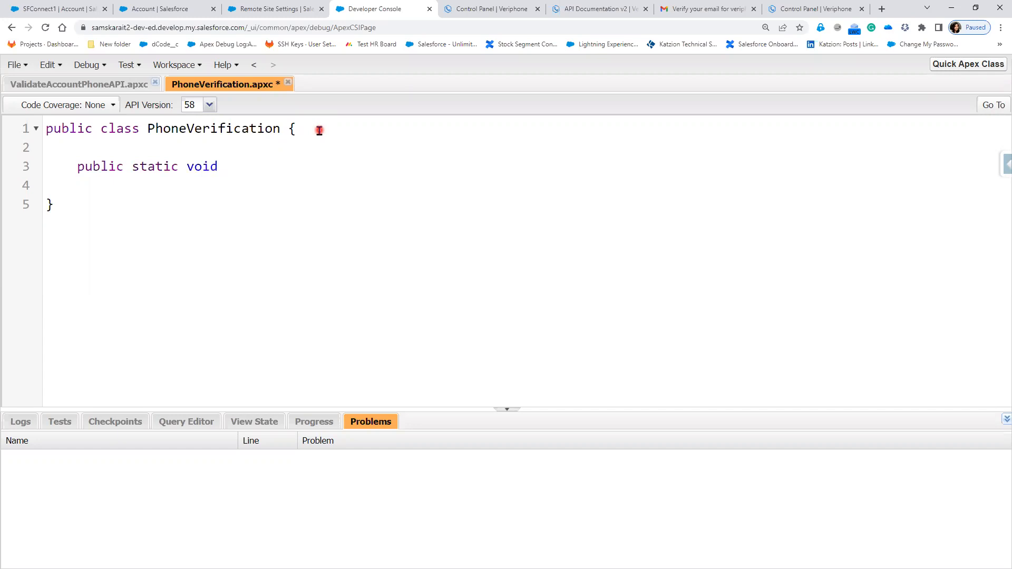
type("validatePhone()")
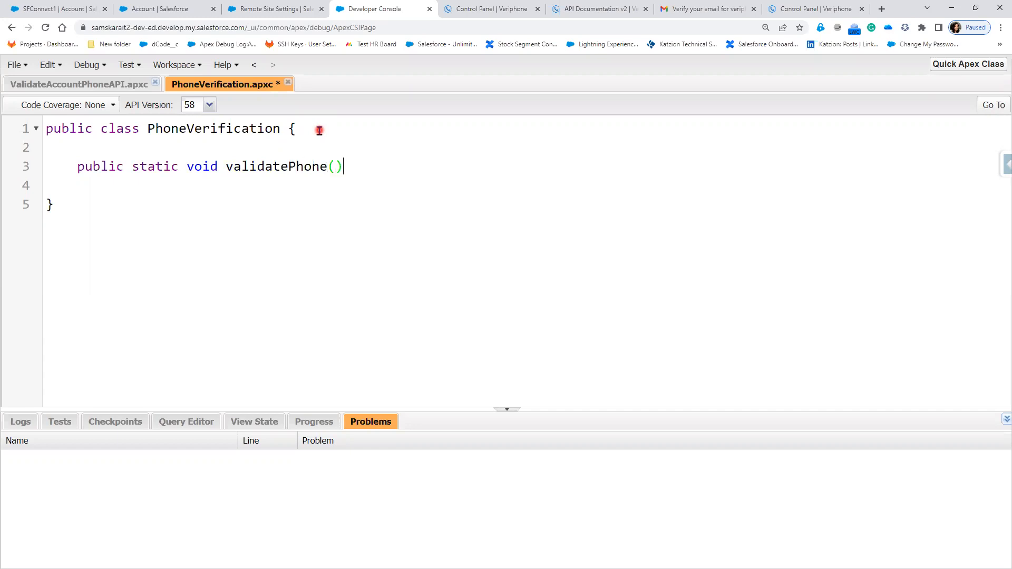
type("{")
key("Return")
- Copy the InvokeveriphoneAPI call and debug code from the Execute Anonymous window into the validatePhone method body
left_click(84, 84)
left_click(232, 125)
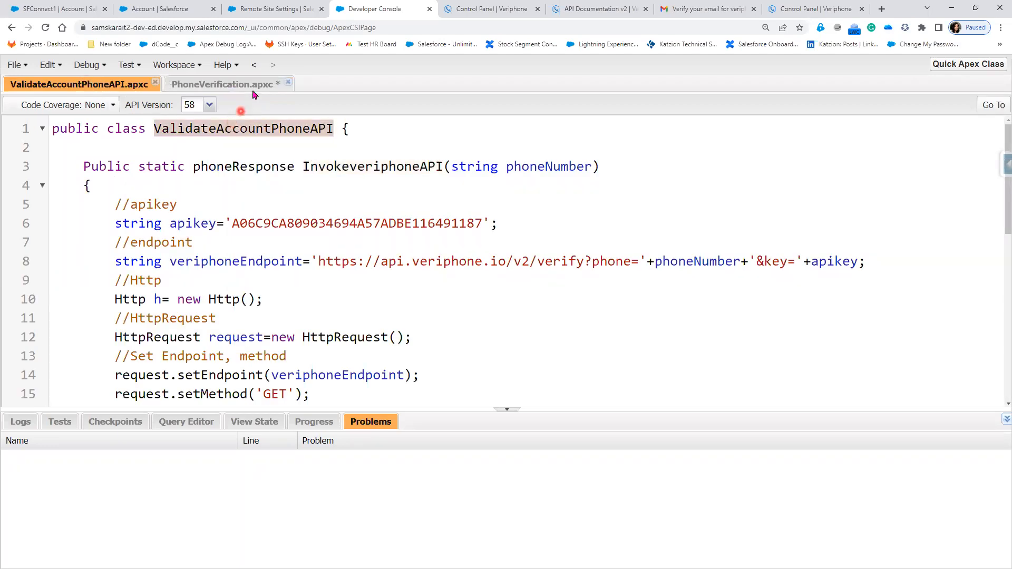
left_click(206, 82)
left_click(106, 66)
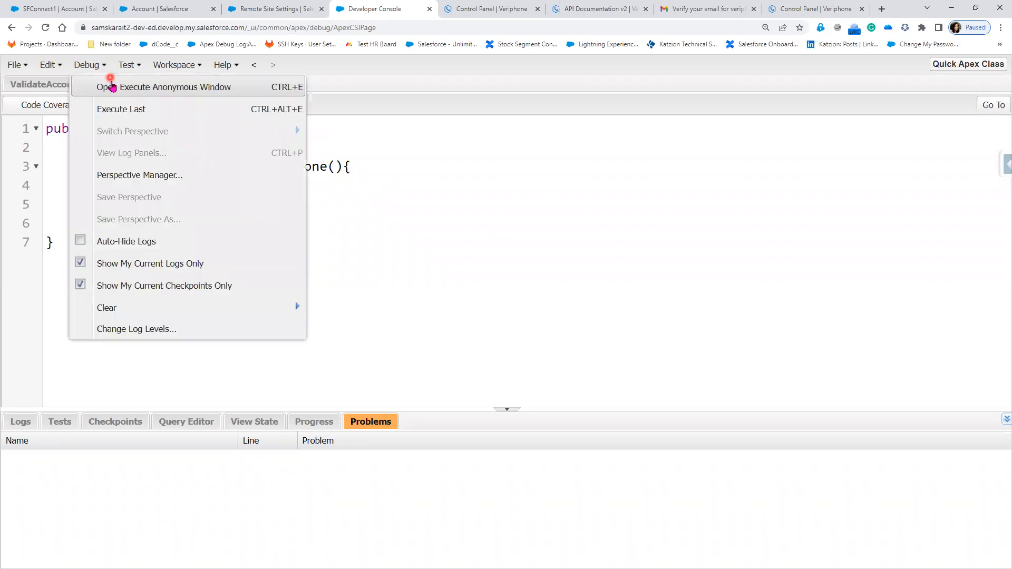
left_click(109, 86)
left_click(443, 313)
left_click_drag(444, 313, 165, 294)
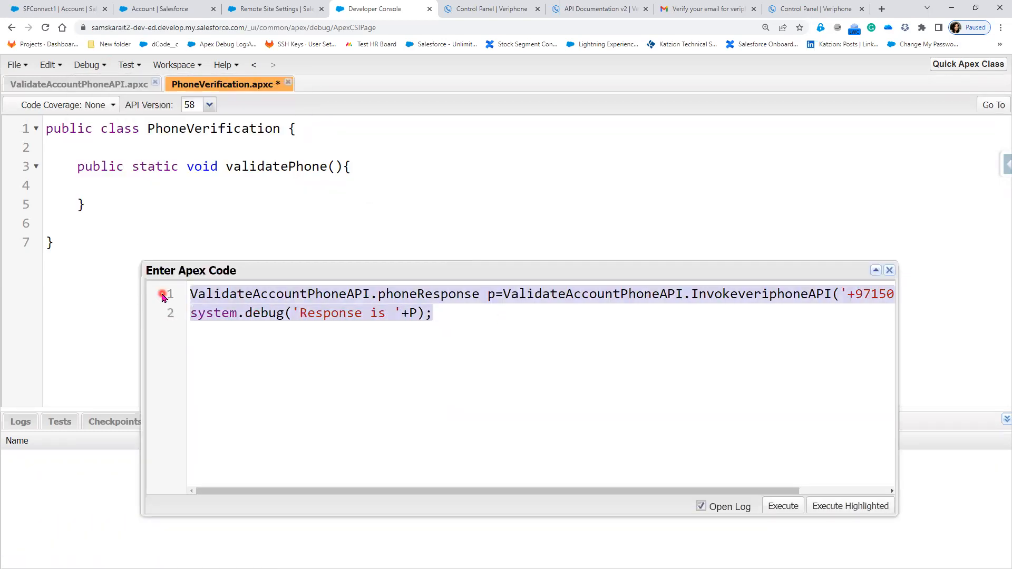
left_click(888, 270)
left_click(183, 184)
key("ctrl+v")
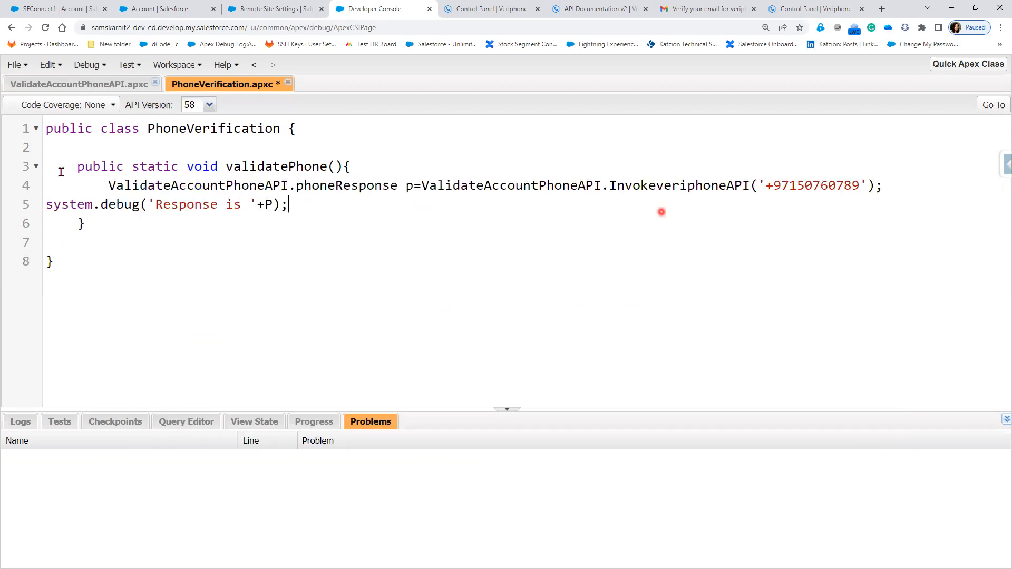
- Delete the system.debug statement and the hard-coded phone number argument of the InvokeveriphoneAPI call
left_click_drag(48, 204, 309, 213)
key("Delete")
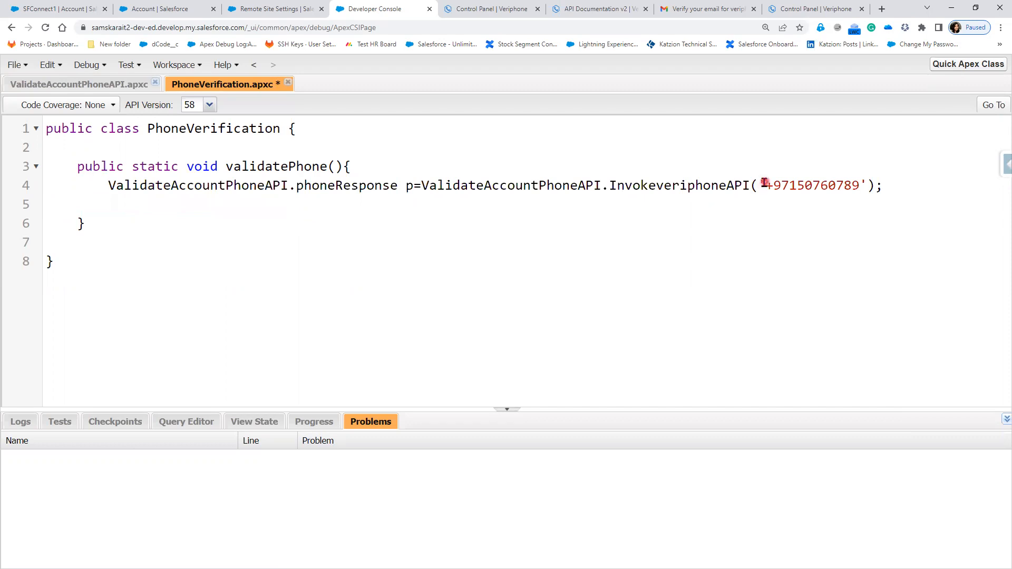
left_click_drag(759, 185, 870, 188)
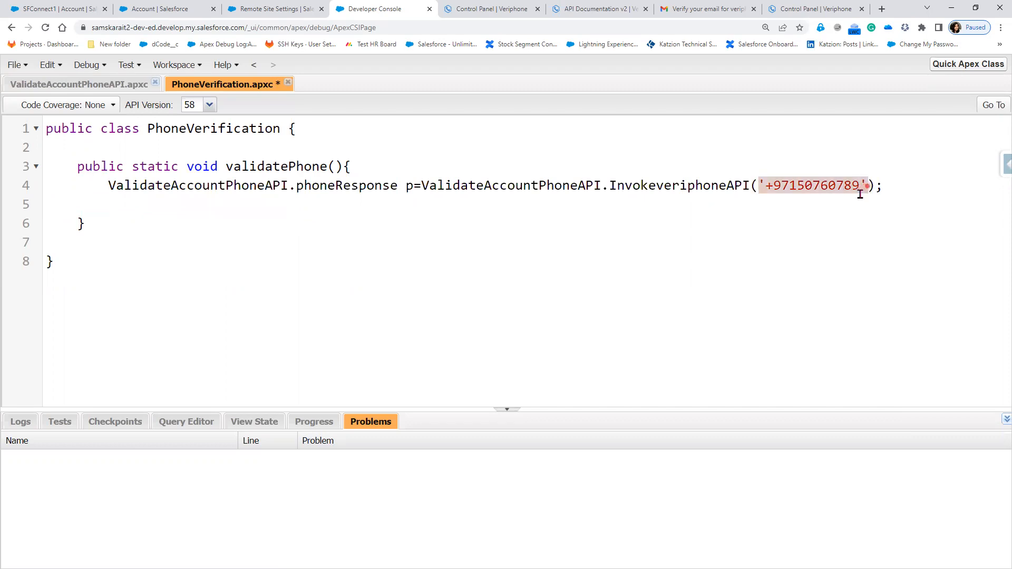
key("Delete")
- Add a string parameter named pNumber to the validatePhone method
left_click(335, 166)
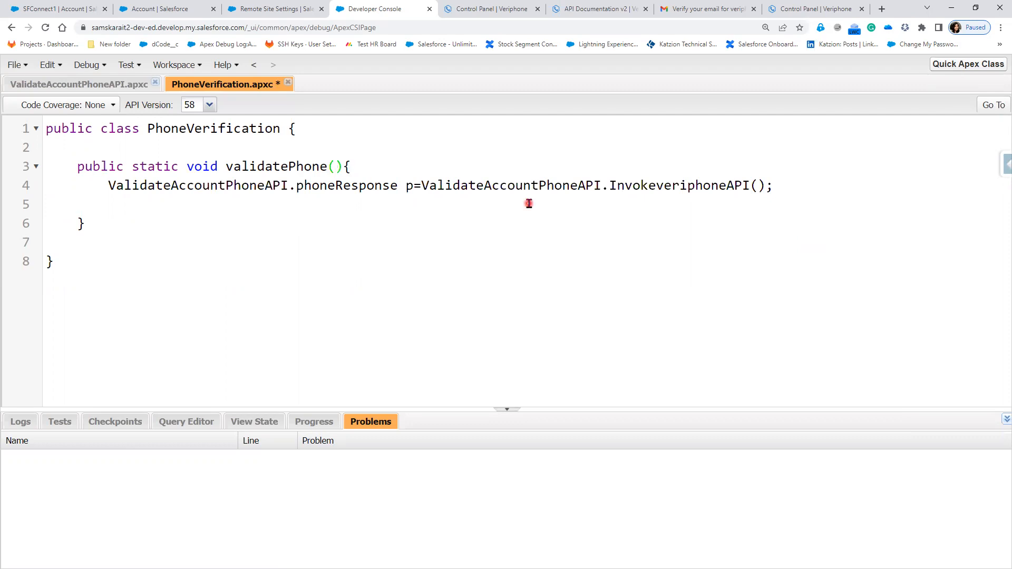
type("string ")
type("pnumber")
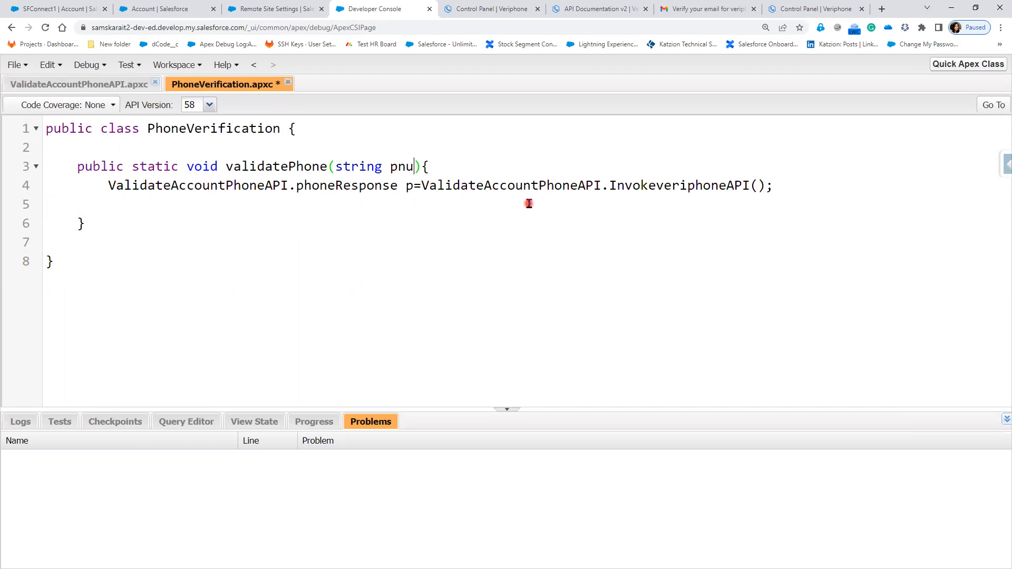
left_click(406, 166)
key("BackSpace")
type("Number")
- Copy the pNumber parameter name into the InvokeveriphoneAPI call as its argument
double_click(414, 168)
key("ctrl+c")
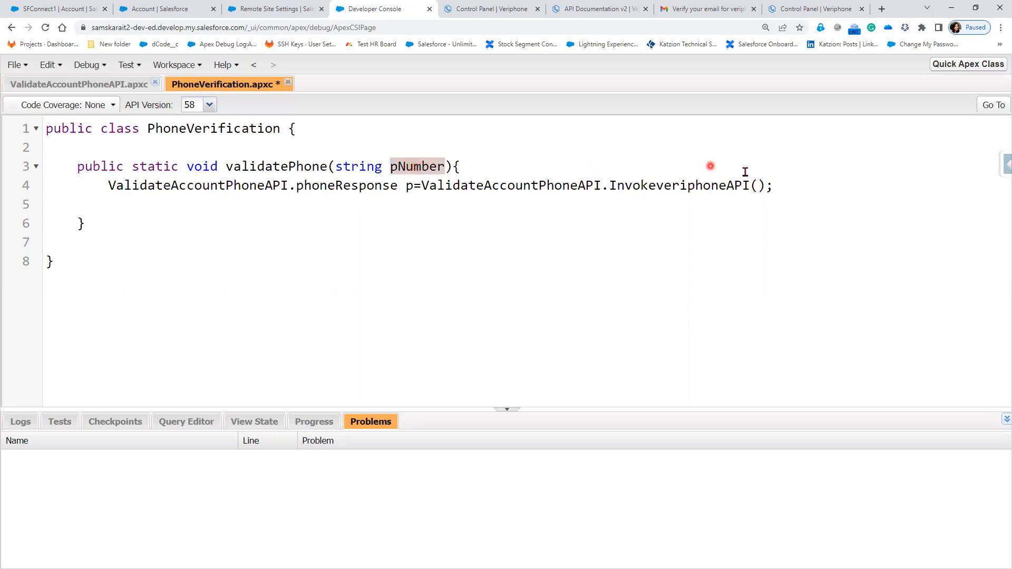
left_click(759, 185)
key("ctrl+v")
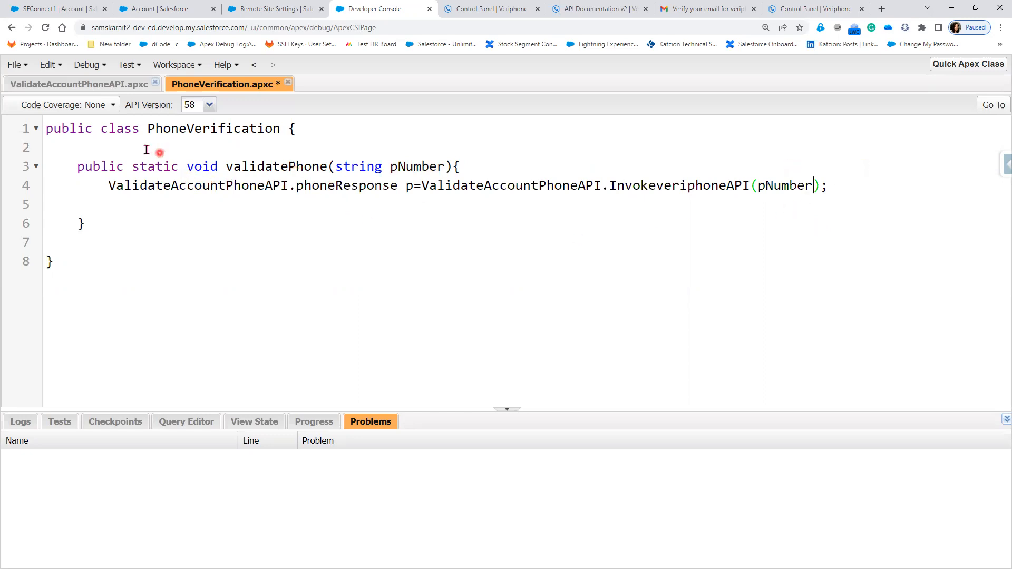
left_click(113, 154)
type("@inv")
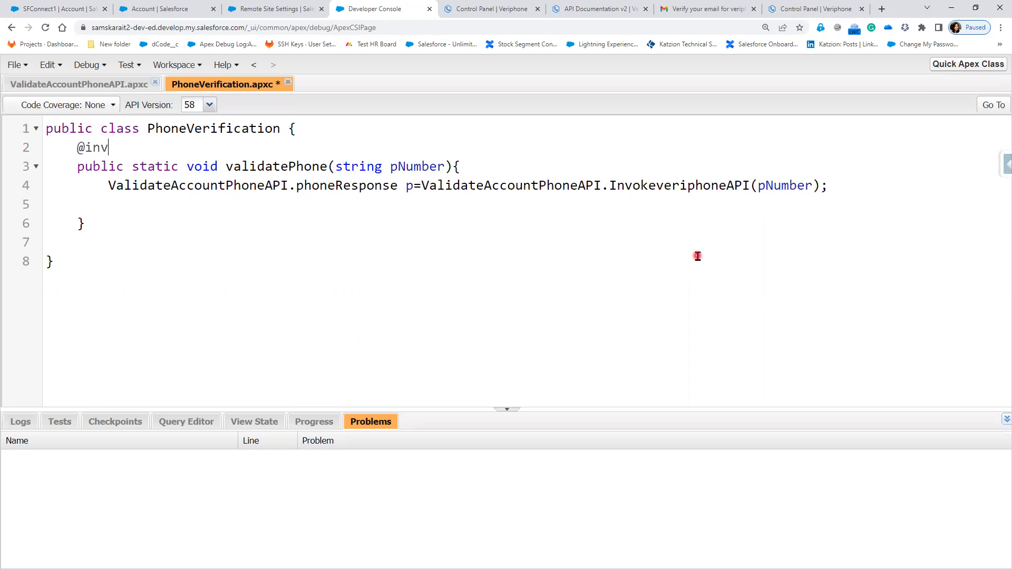
type("ocablemethod()")
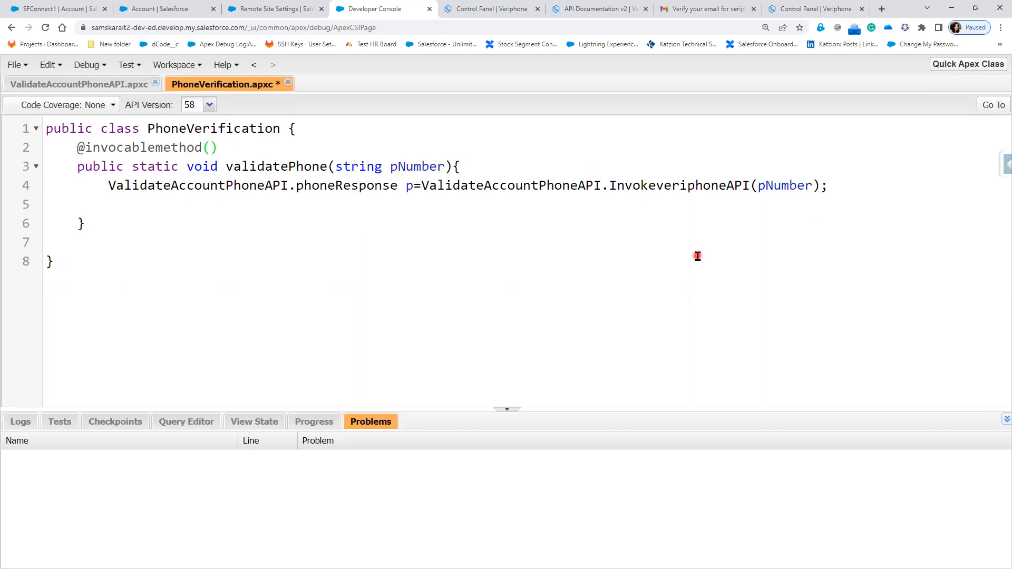
type("Label, decription")
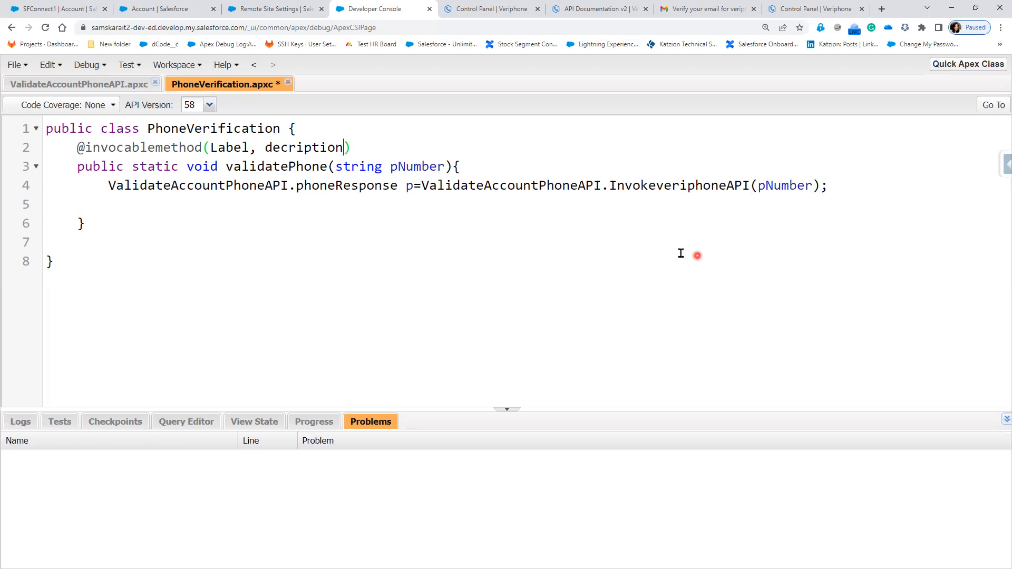
left_click(281, 148)
type("s")
left_click(249, 148)
type("=''")
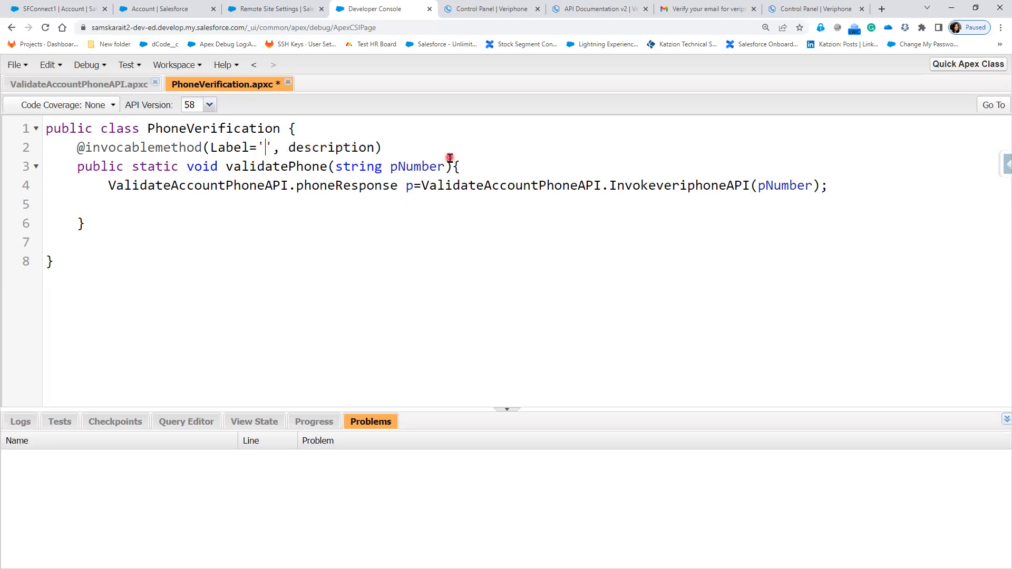
type("verif")
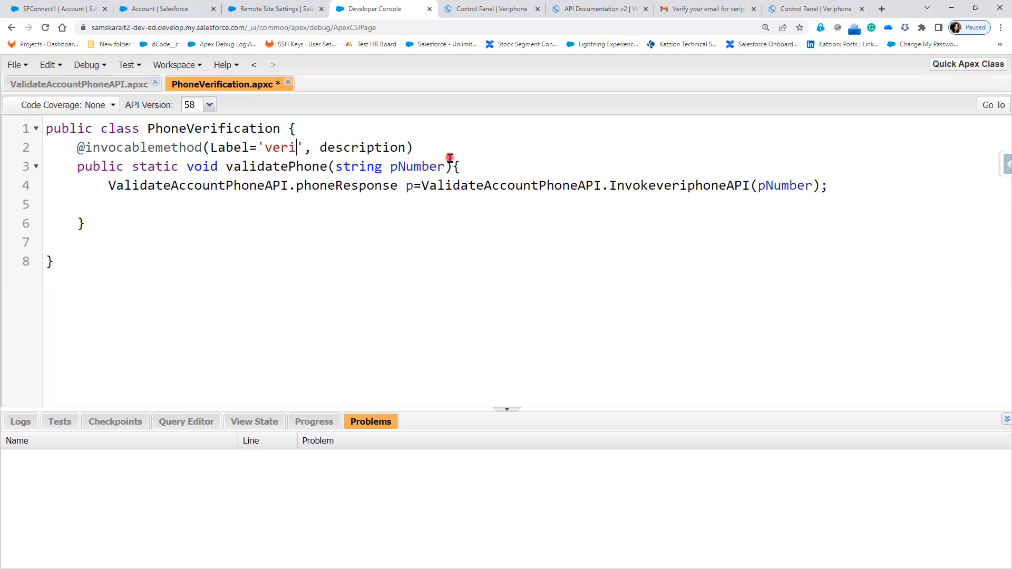
type("y")
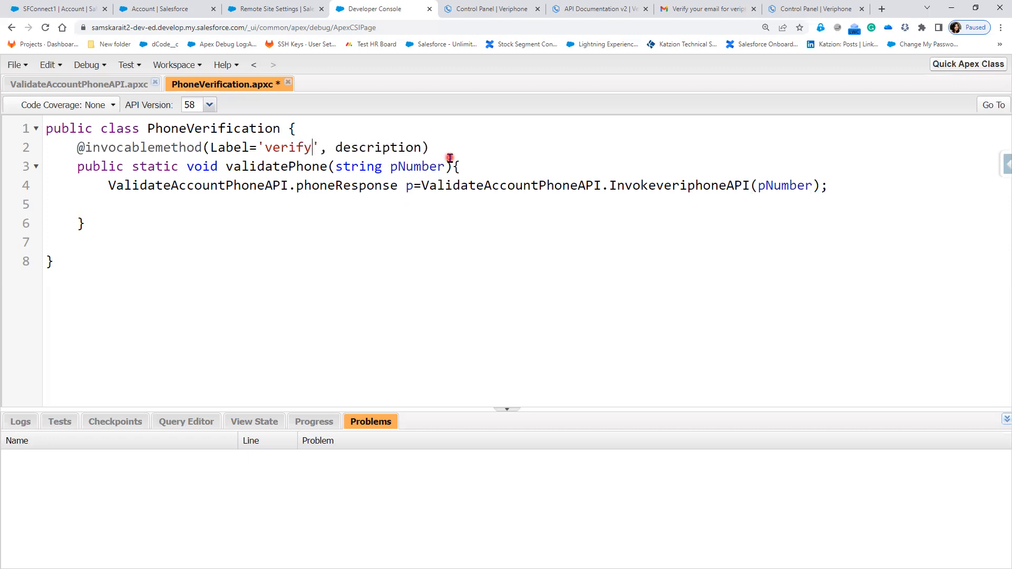
key("BackSpace")
key("BackSpace")
key("BackSpace")
key("BackSpace")
key("BackSpace")
key("BackSpace")
key("BackSpace")
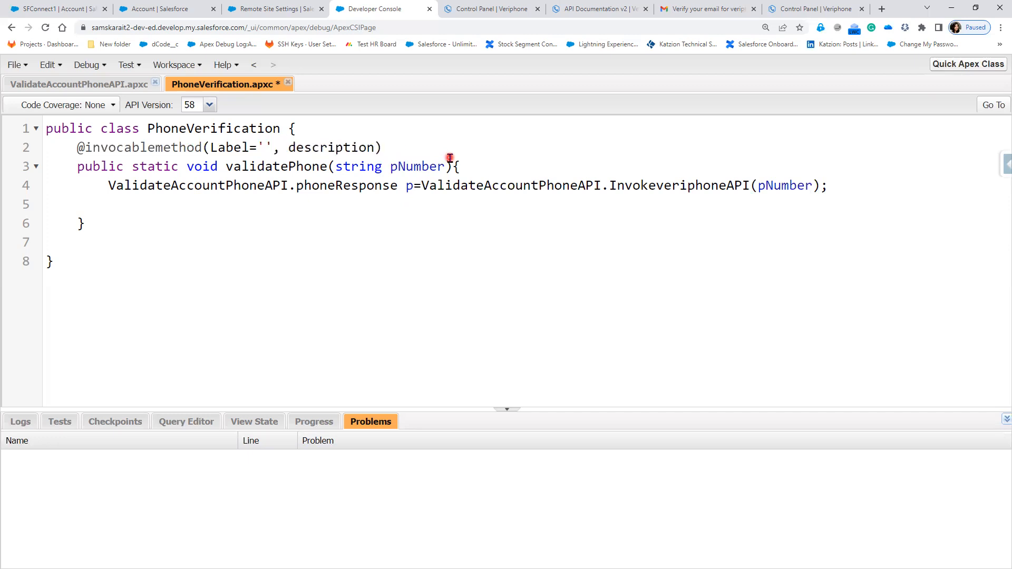
- Set the annotation's Label value to 'Validate Phone Number'
type("Validate")
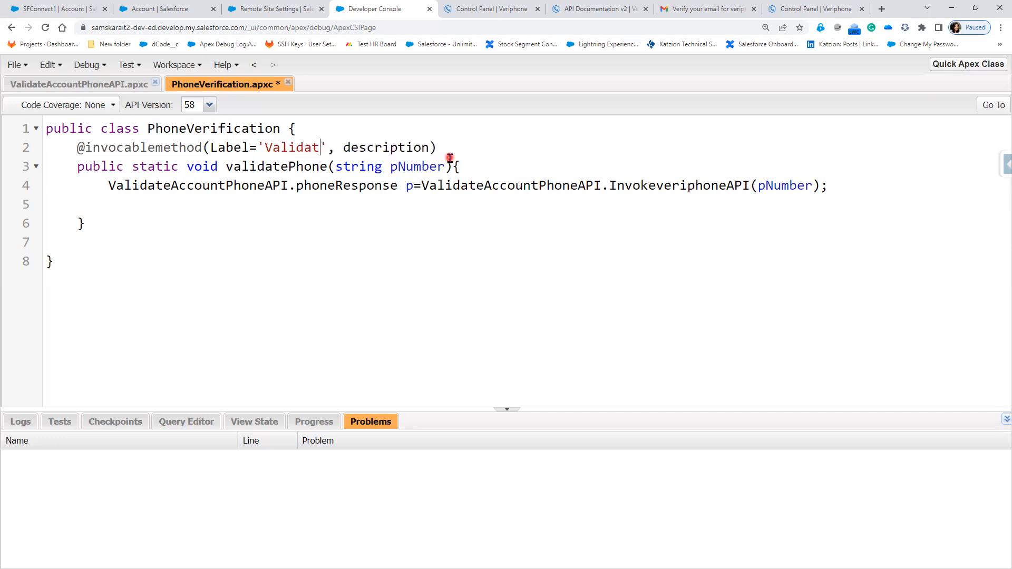
type(" Phon")
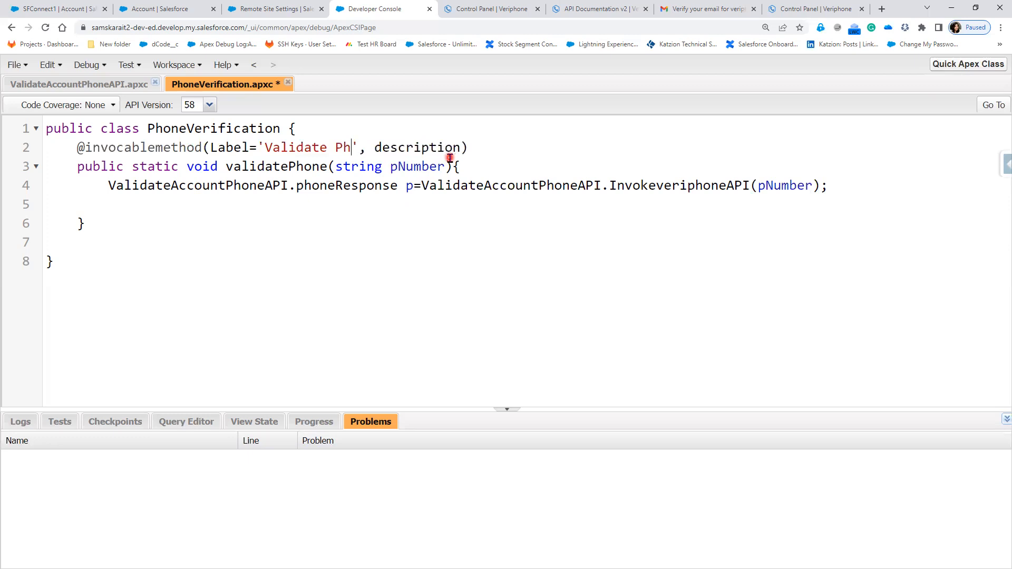
type("e Num")
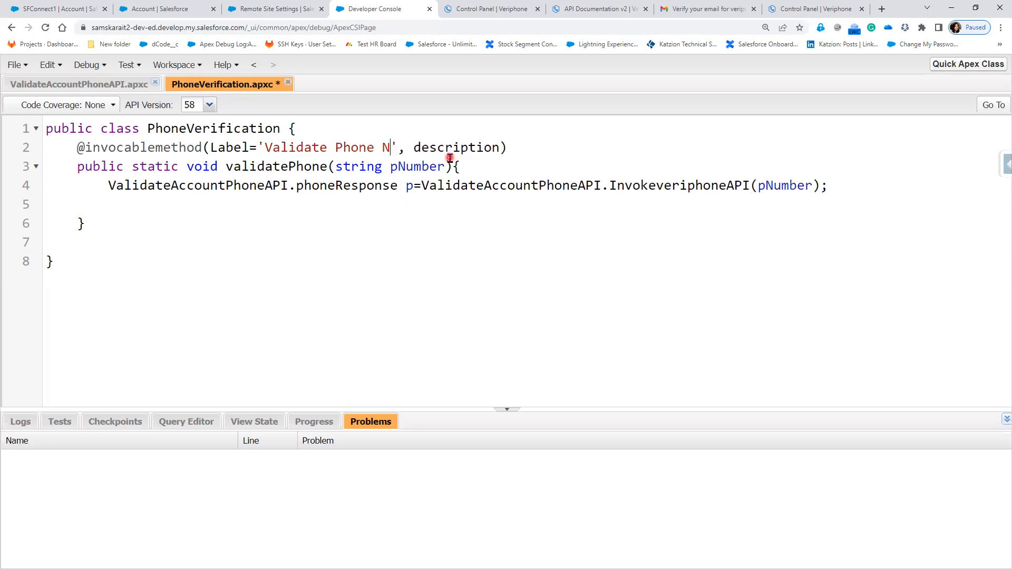
type("ber")
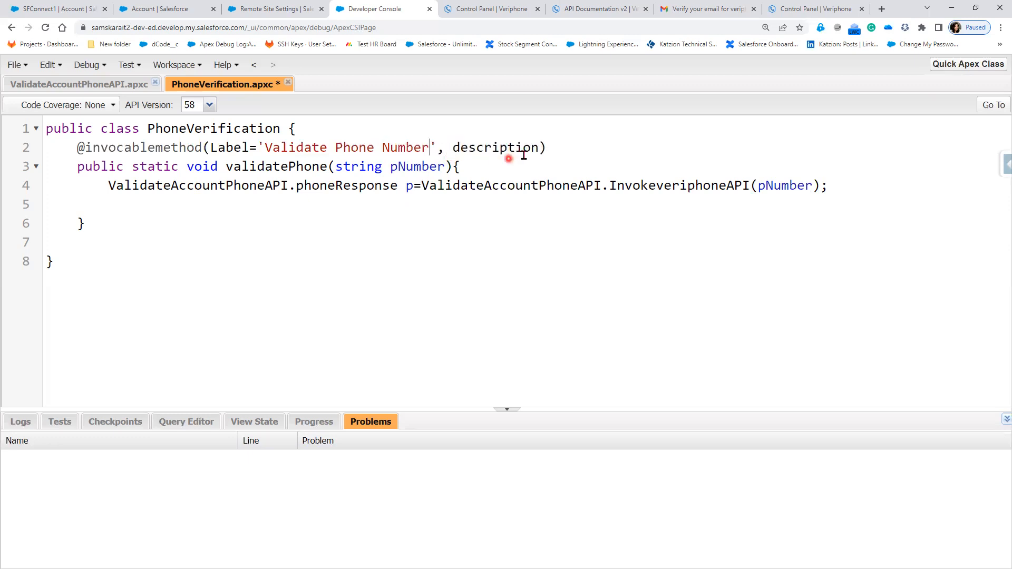
- Assign an empty quoted string to the annotation's description attribute
left_click(539, 149)
type("='")
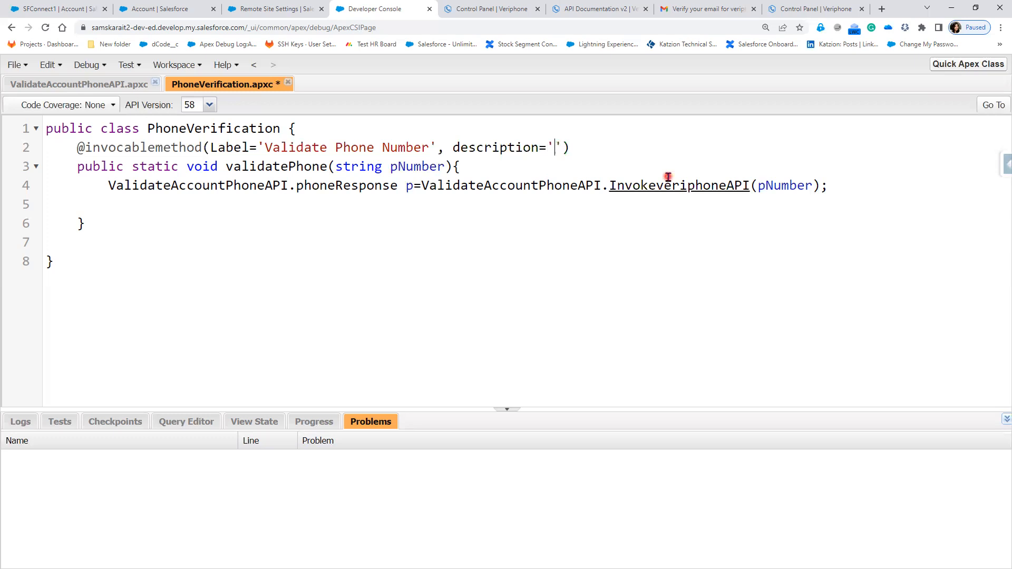
type("APIcall to")
left_click(579, 147)
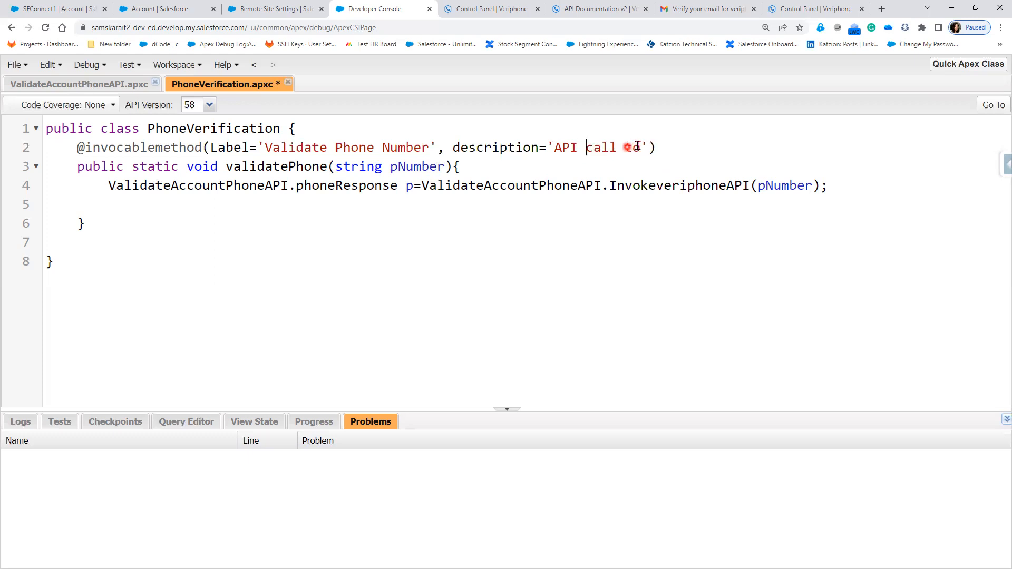
- Replace the annotation's description text with 'Invoke API to validate Phone Number'
left_click_drag(641, 148, 556, 148)
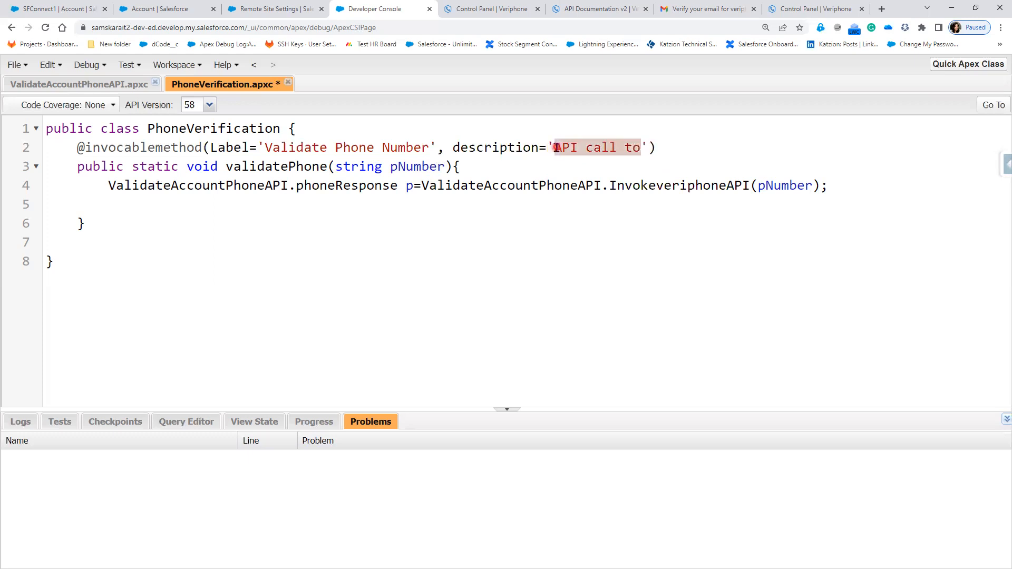
type("Invo")
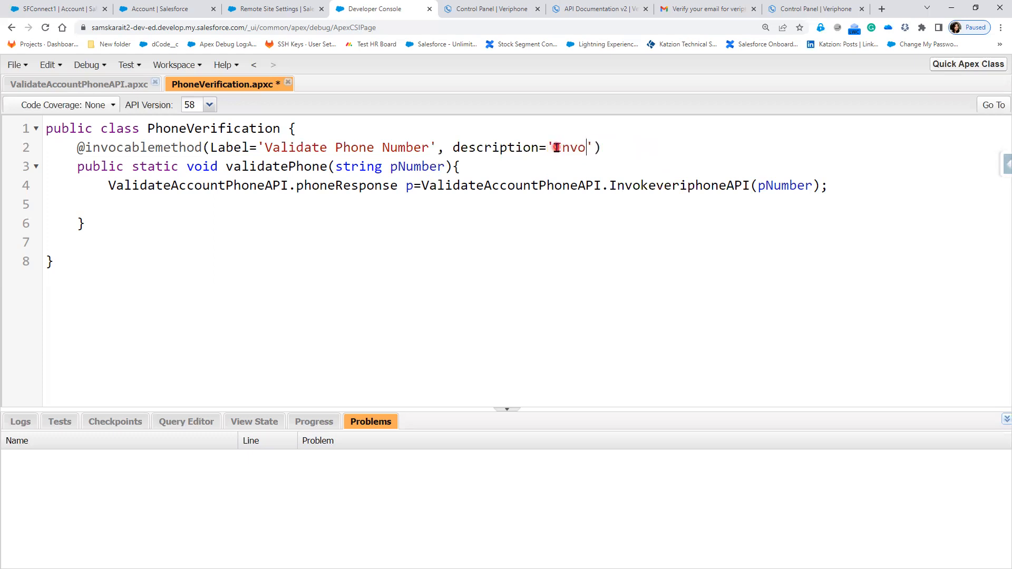
type("ke API to valide")
key("BackSpace")
type("ate Phone Number")
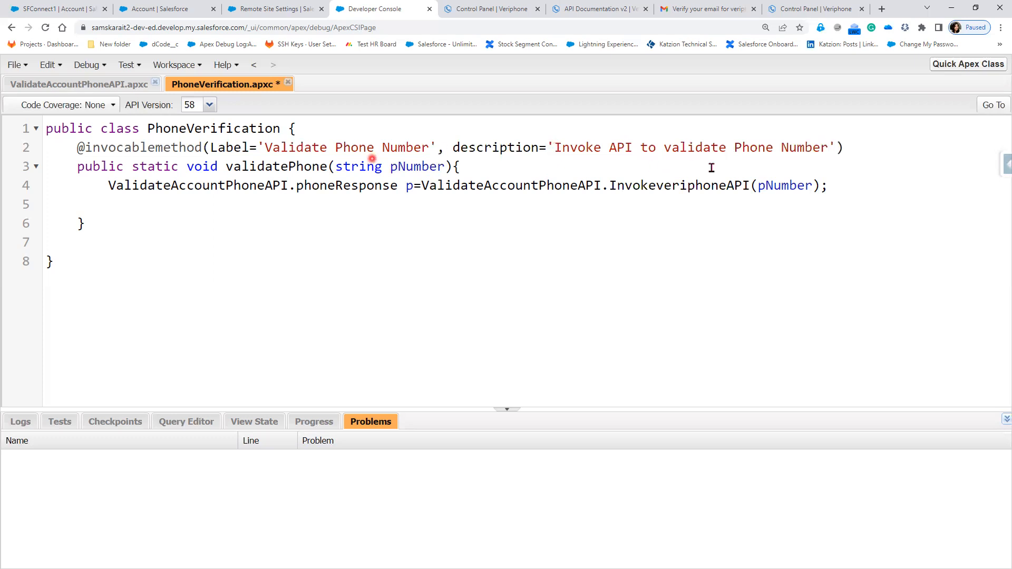
- Try to save the PhoneVerification class with the annotated validatePhone method
left_click(280, 148)
double_click(175, 147)
left_click(248, 207)
key("ctrl+s")
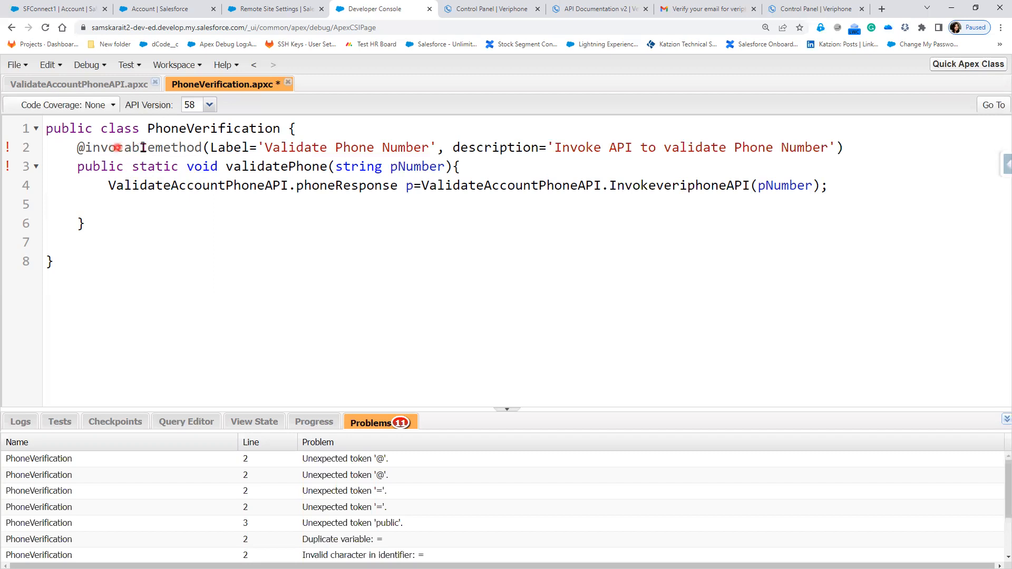
- Add a statement to the validatePhone method that returns p.phone_valid
left_click(141, 147)
double_click(196, 168)
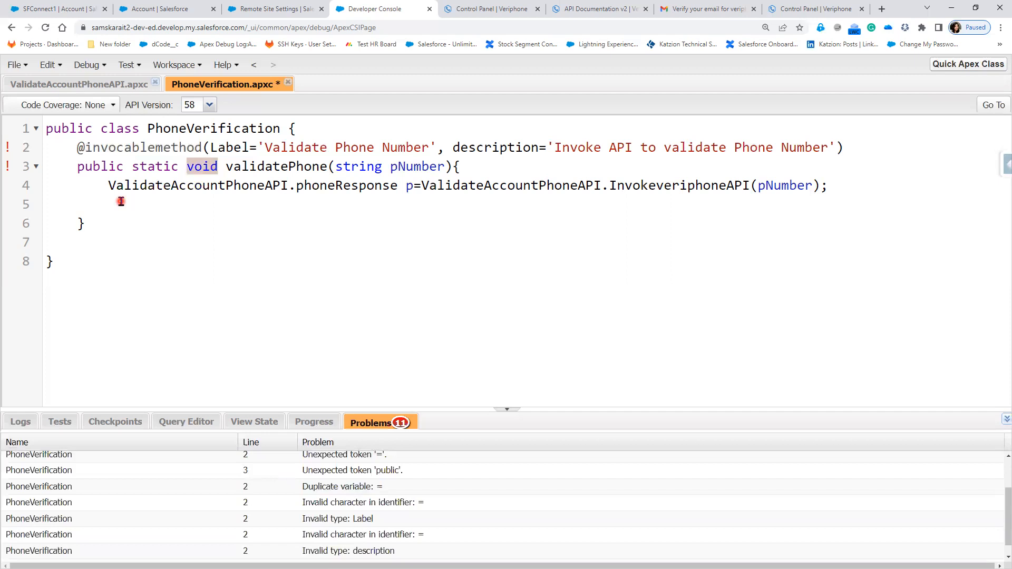
double_click(404, 186)
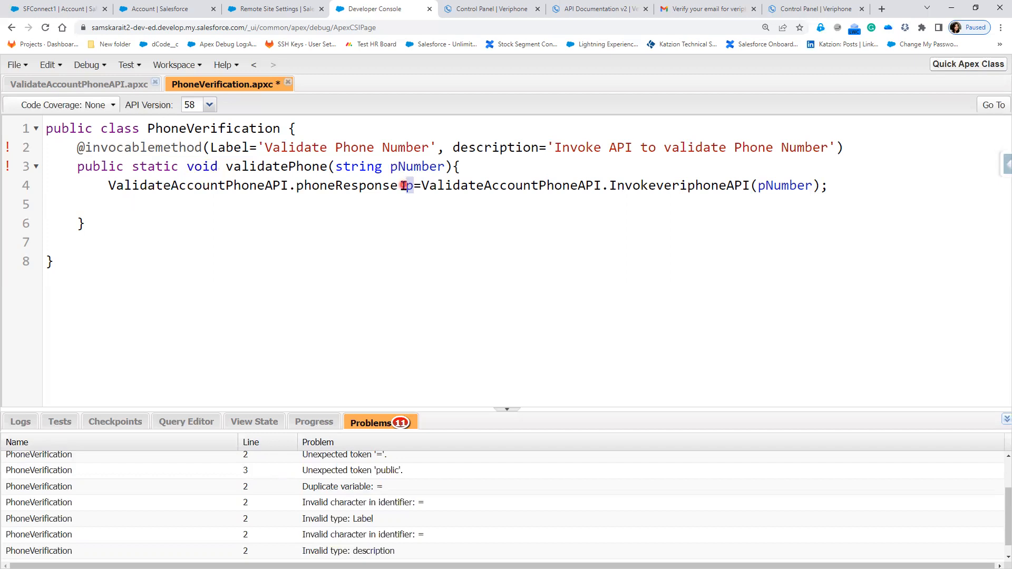
left_click(186, 200)
key("Tab")
type("retun")
key("BackSpace")
type("rn p.")
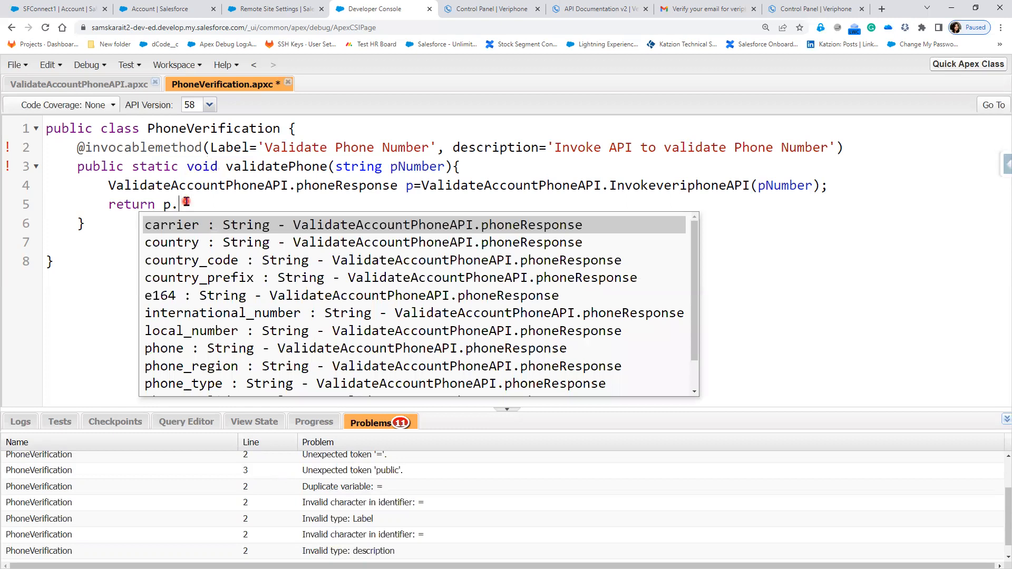
scroll(213, 322, "down", 1)
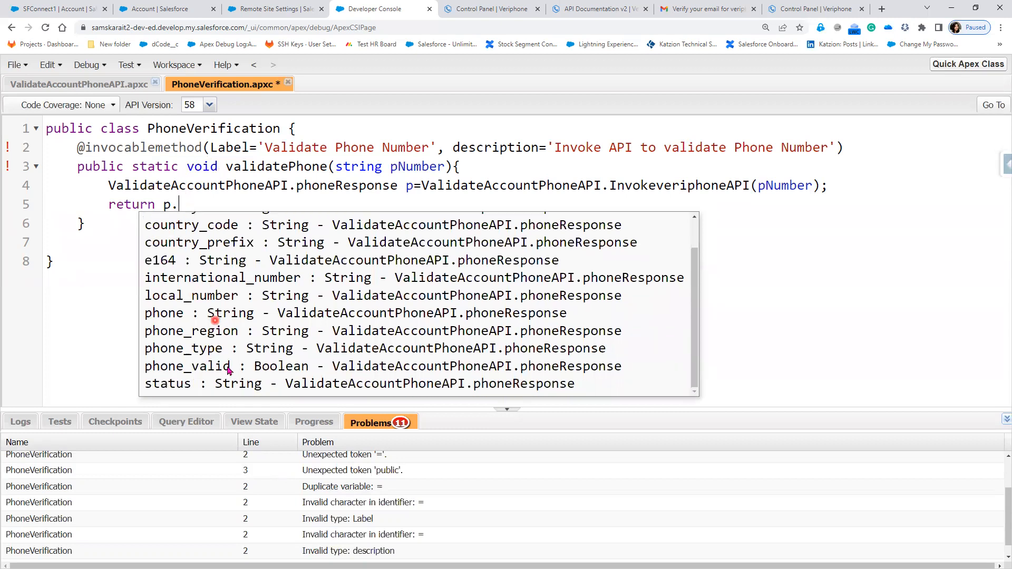
left_click(220, 363)
type(";")
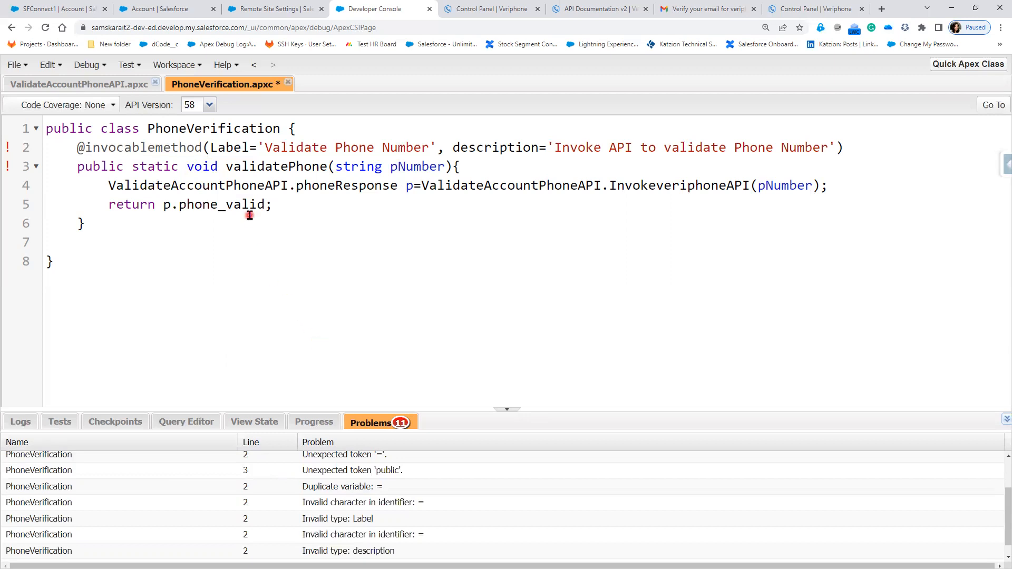
- Change the return type of the validatePhone method to boolean
double_click(210, 166)
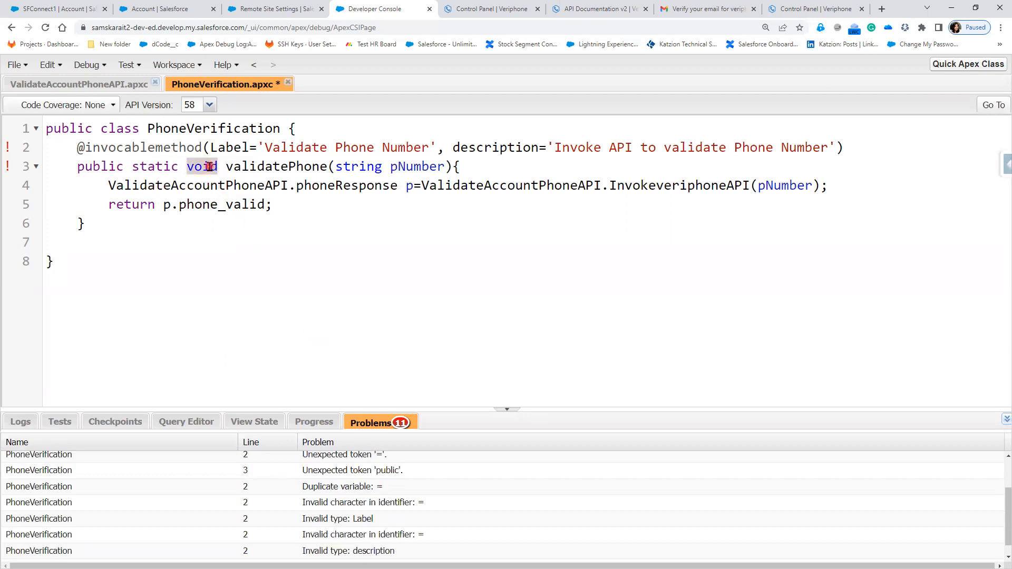
type("boolean")
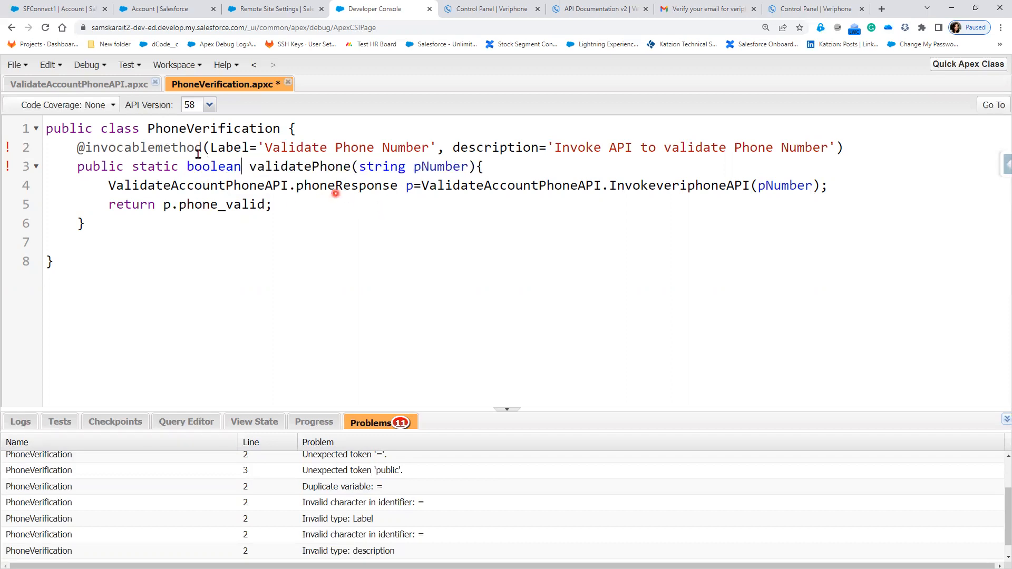
double_click(185, 147)
left_click(414, 502)
scroll(416, 507, "down", 1)
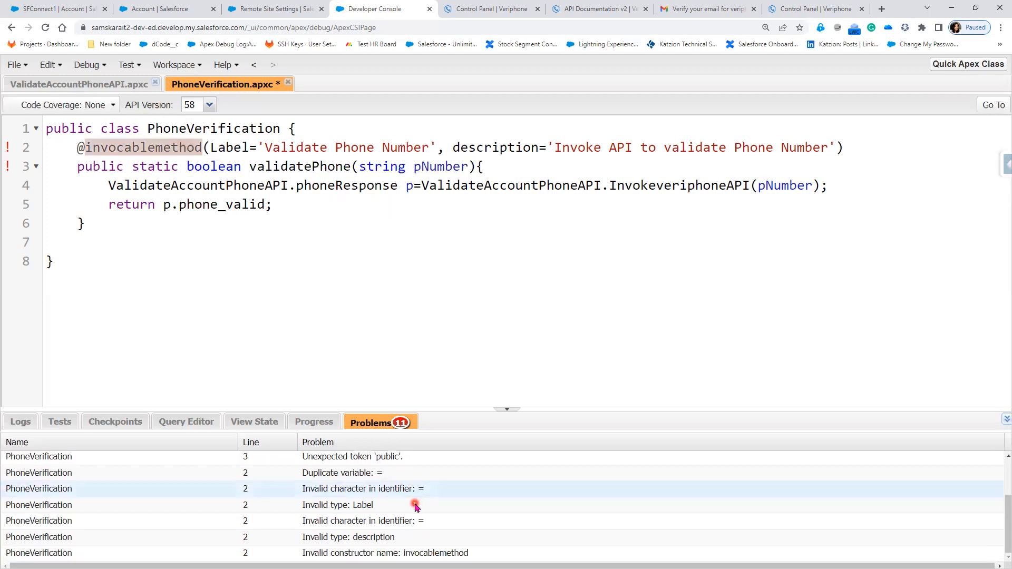
left_click(423, 551)
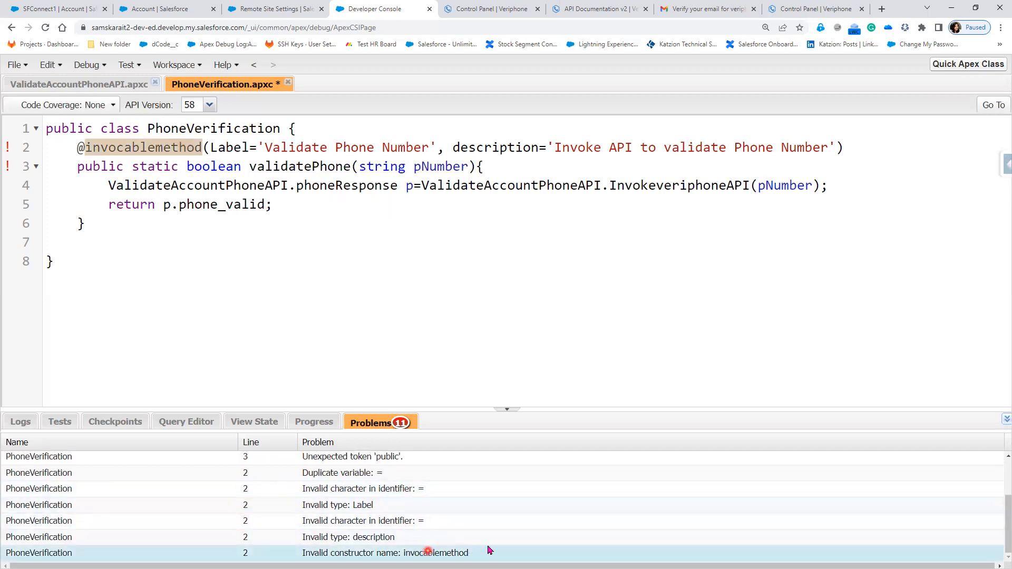
scroll(510, 548, "up", 2)
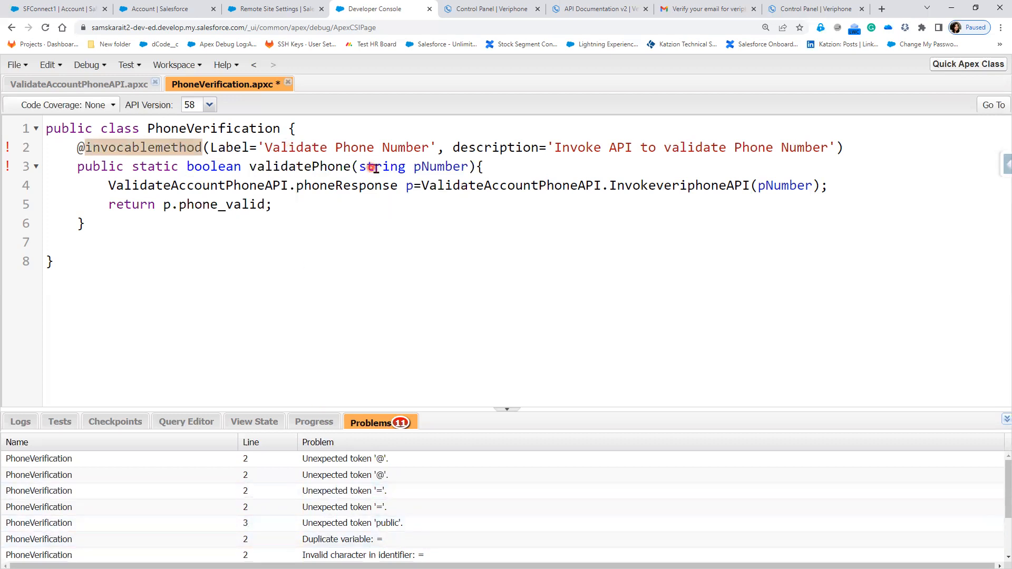
- Change the pNumber parameter's type to List<string> and pass pNumber[0] to the InvokeveriphoneAPI call
double_click(375, 167)
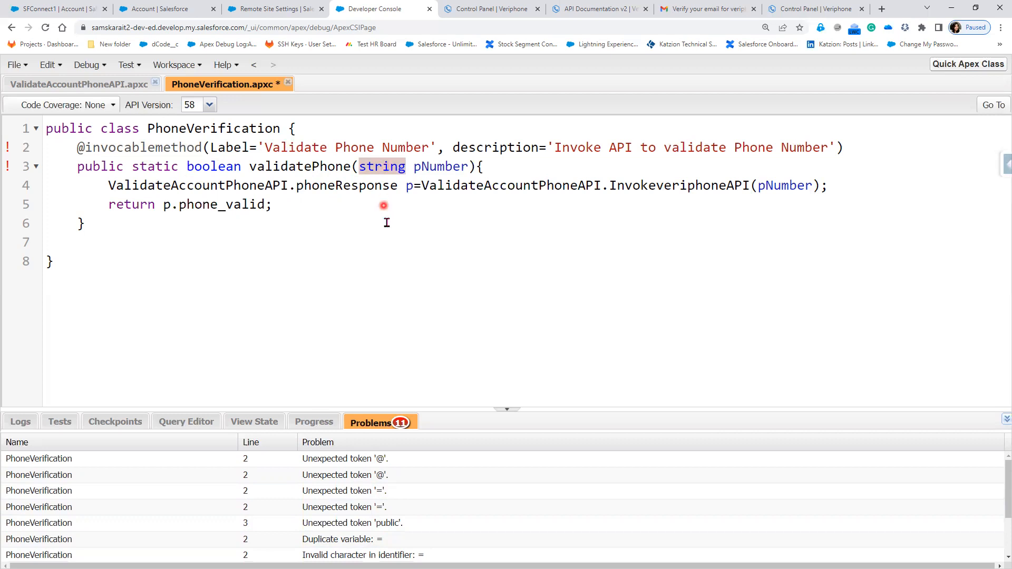
left_click(360, 167)
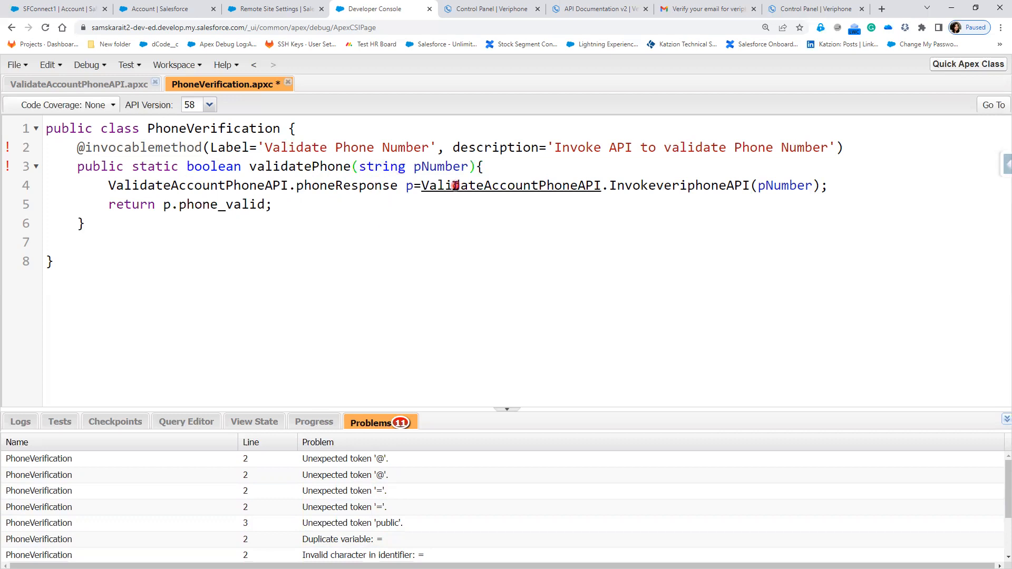
type("List<")
key("Right")
key("Right")
key("Right")
key("Right")
key("Right")
key("Right")
type(">")
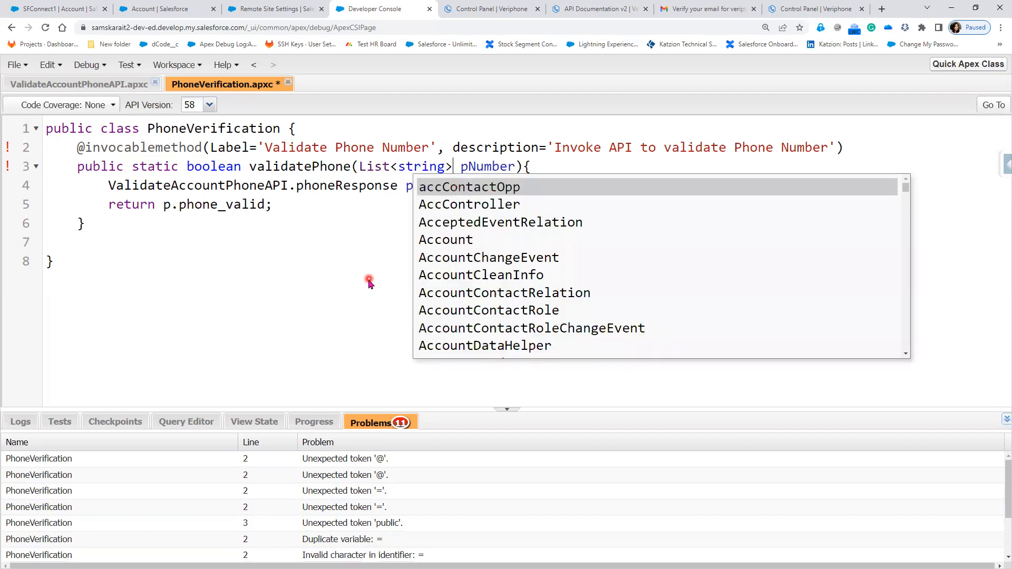
left_click(369, 282)
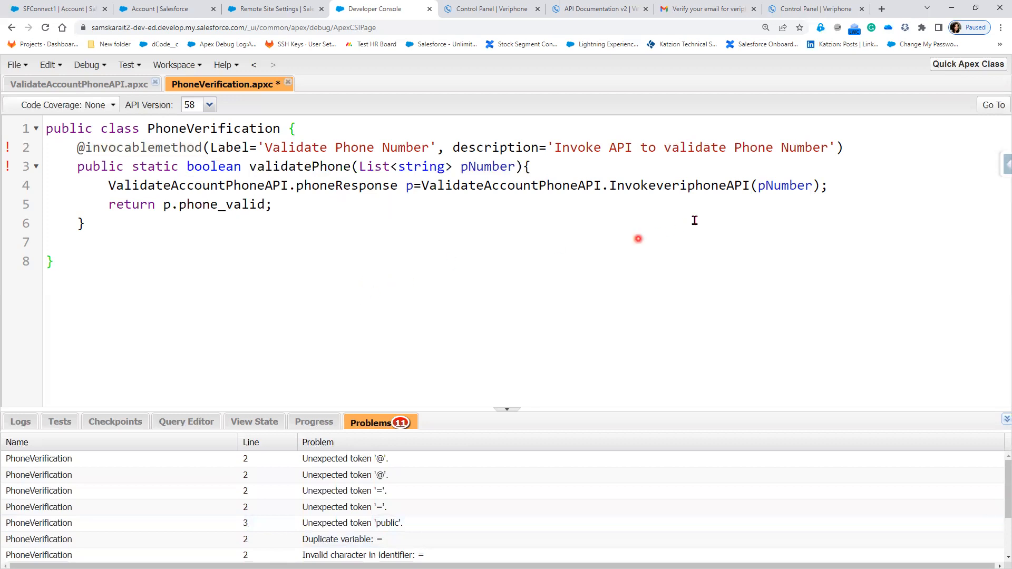
left_click(813, 186)
type("[0")
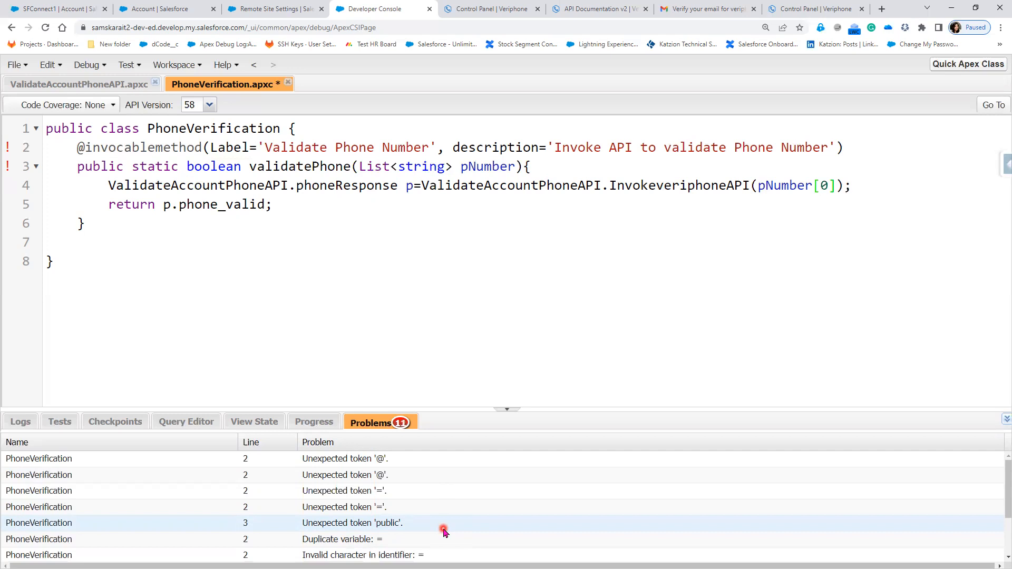
- Remove the comma between the Label and description attributes of the invocablemethod annotation
left_click(443, 527)
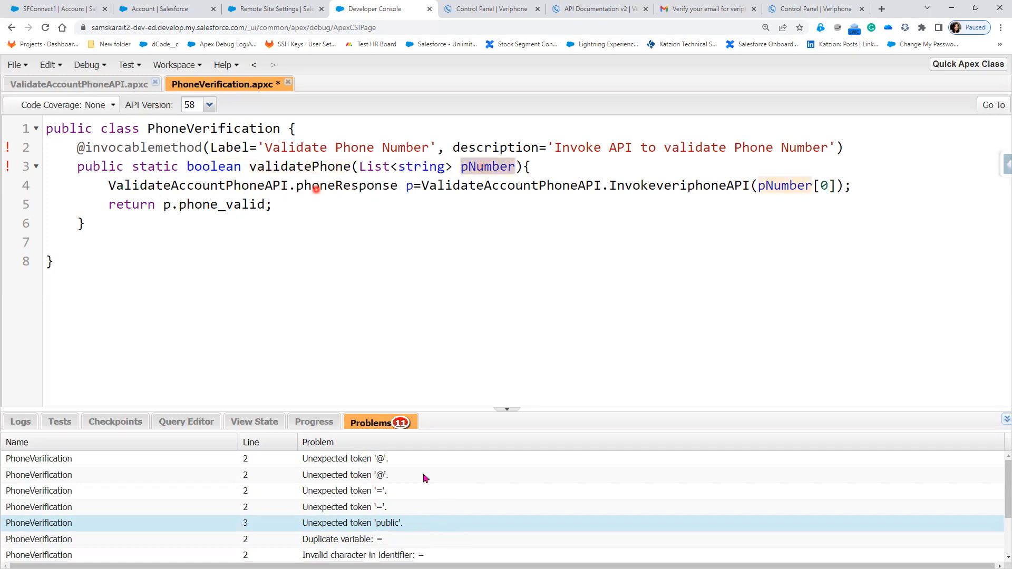
scroll(462, 555, "down", 2)
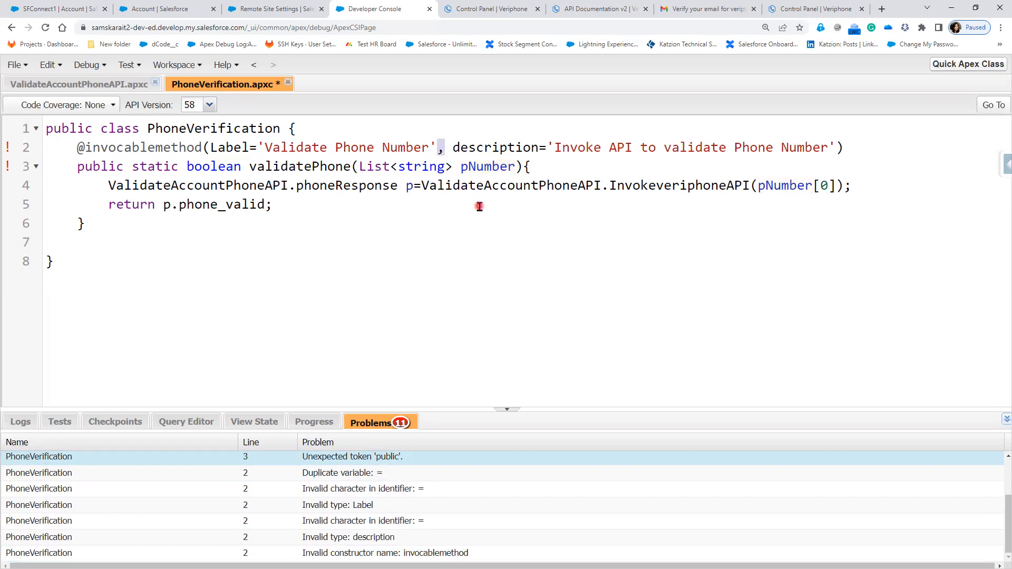
key("BackSpace")
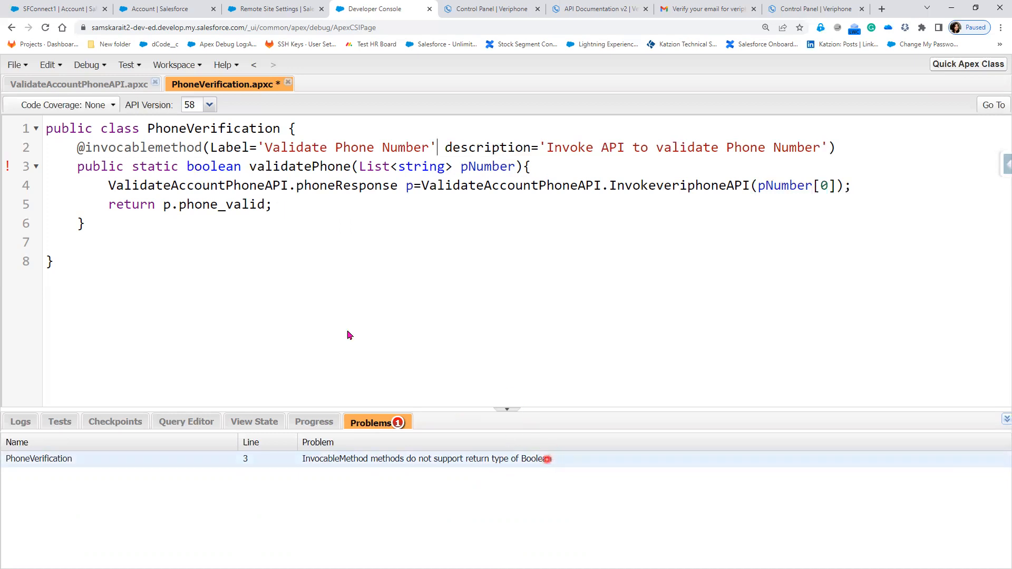
- Change the return type of the validatePhone method to List<boolean>
left_click(188, 166)
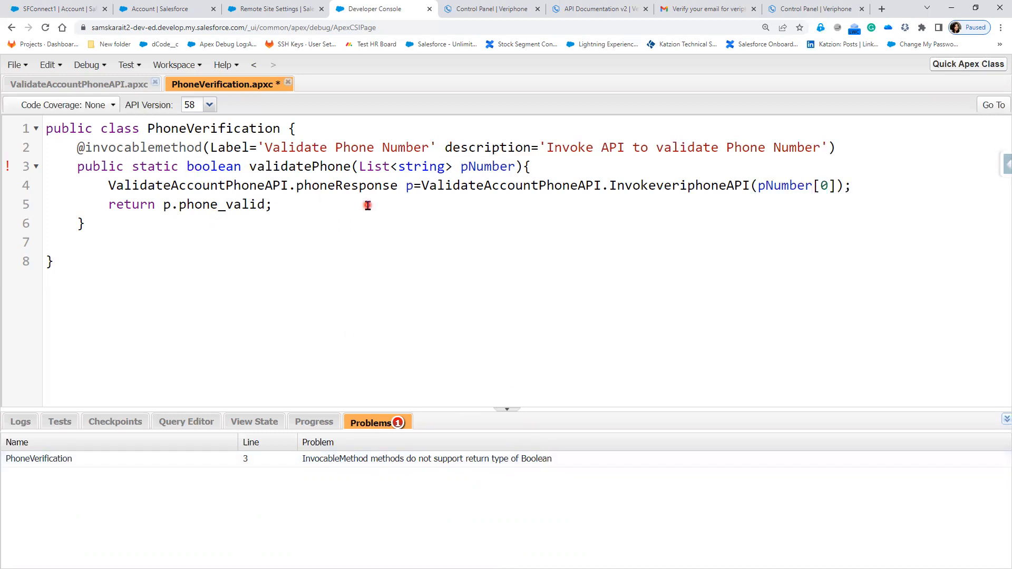
type("List<")
key("Right")
key("Right")
key("Right")
key("Right")
key("Right")
key("Right")
key("Right")
type(">")
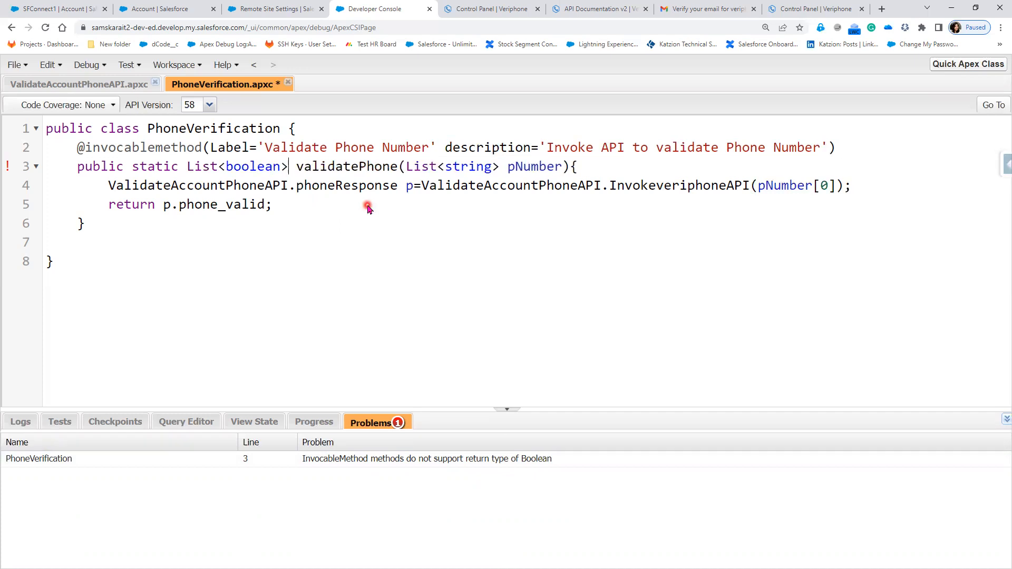
- Wrap the returned value in a new list so the statement reads return new list<boolean>{p.phone_valid};
left_click(192, 267)
type("new lis")
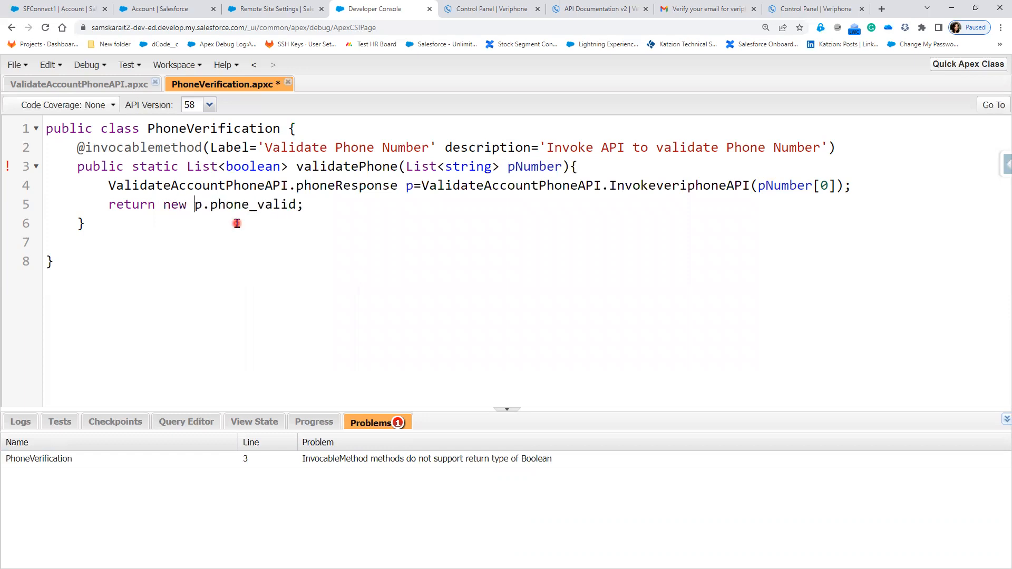
type("t<boole")
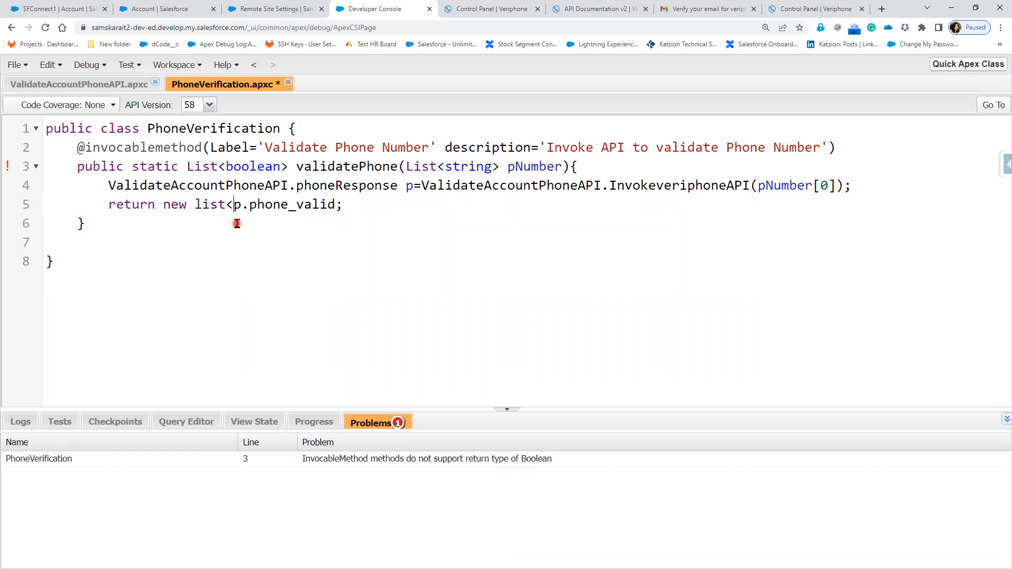
type("an>{")
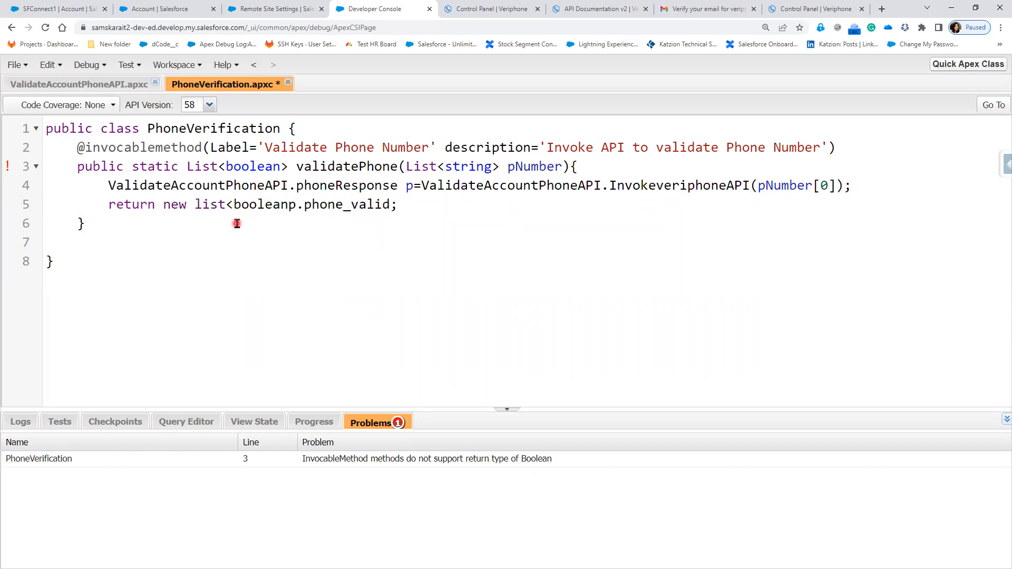
left_click(409, 205)
type("}")
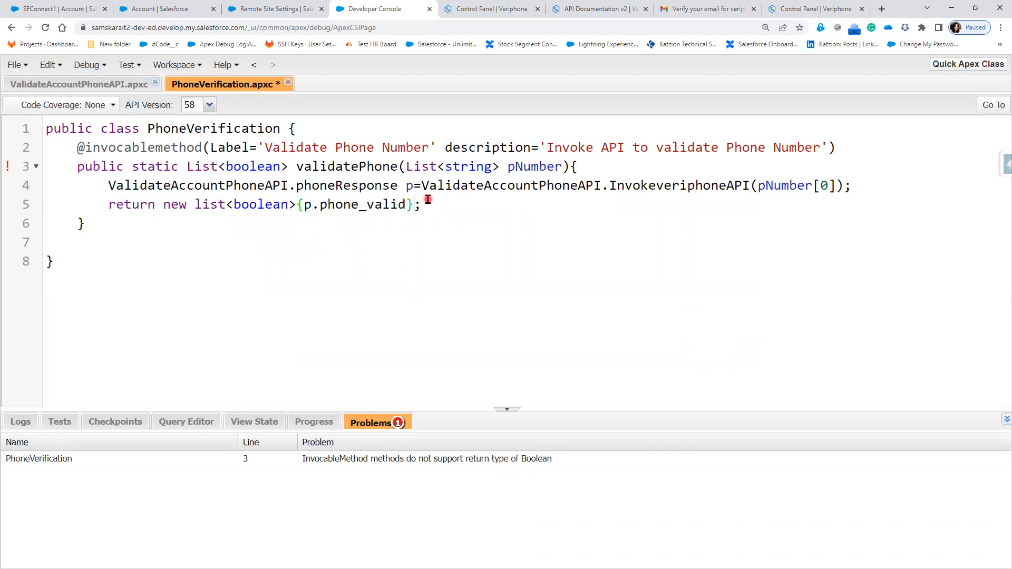
- Save the PhoneVerification class
left_click(392, 268)
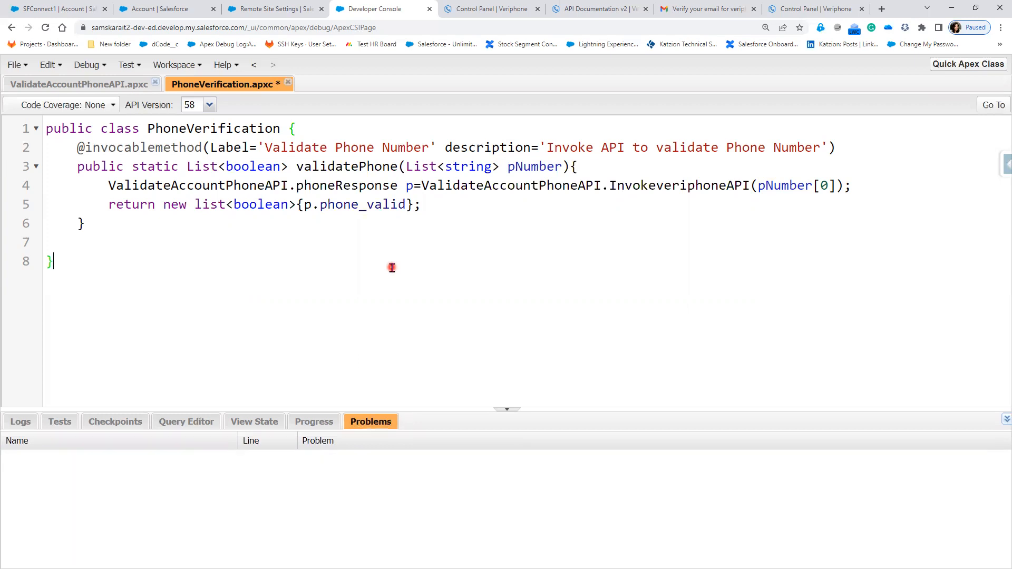
left_click(233, 207)
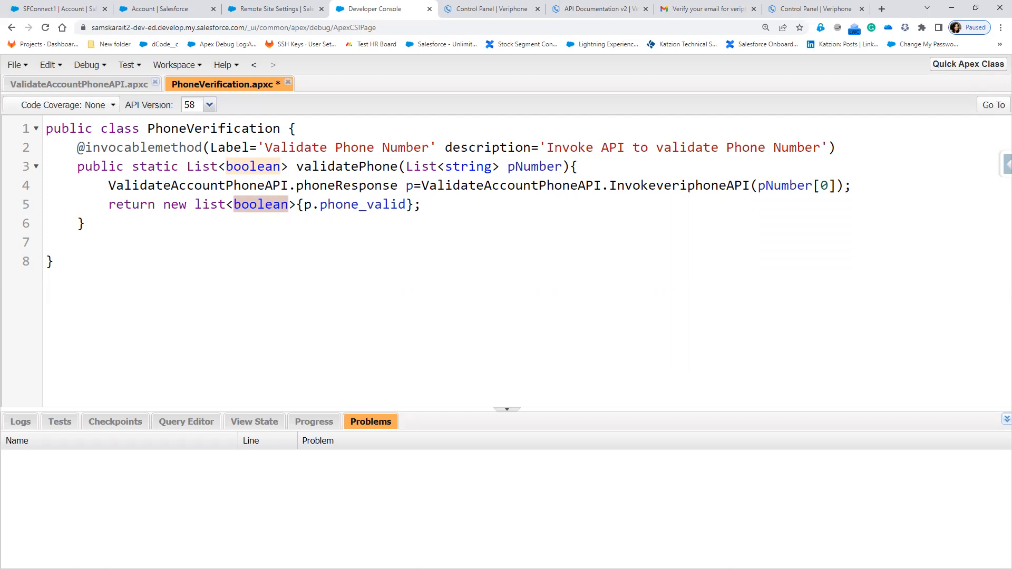
left_click(369, 228)
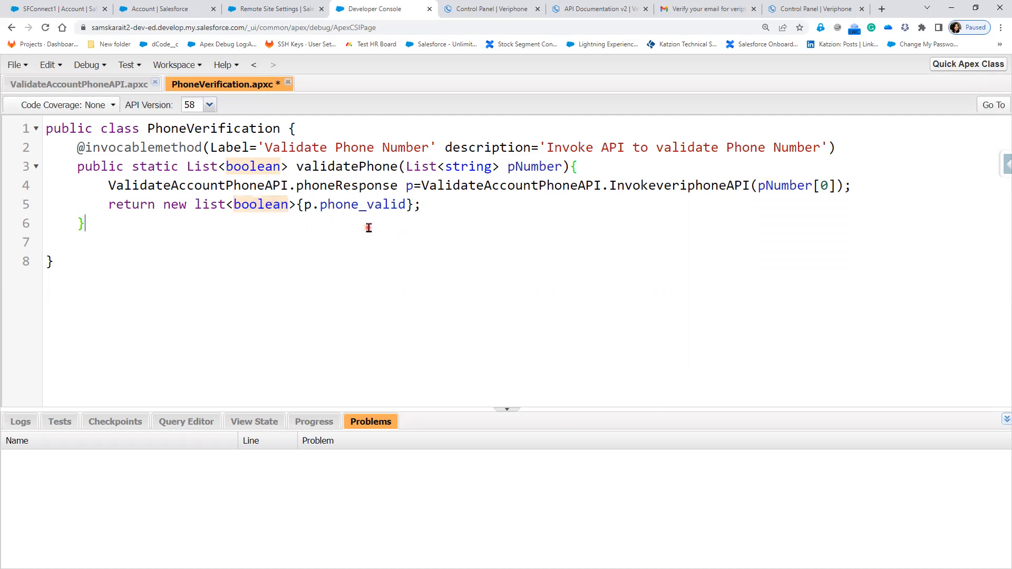
key("ctrl+s")
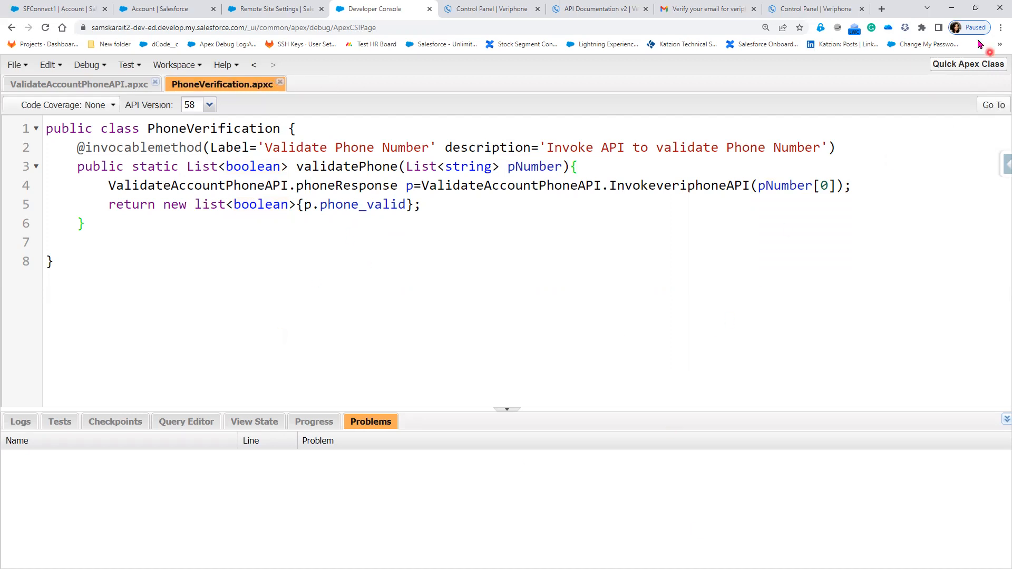
- Switch to the Paint diagram and draw a circled number 2 in dark red above the Lightning Flow box
left_click(953, 9)
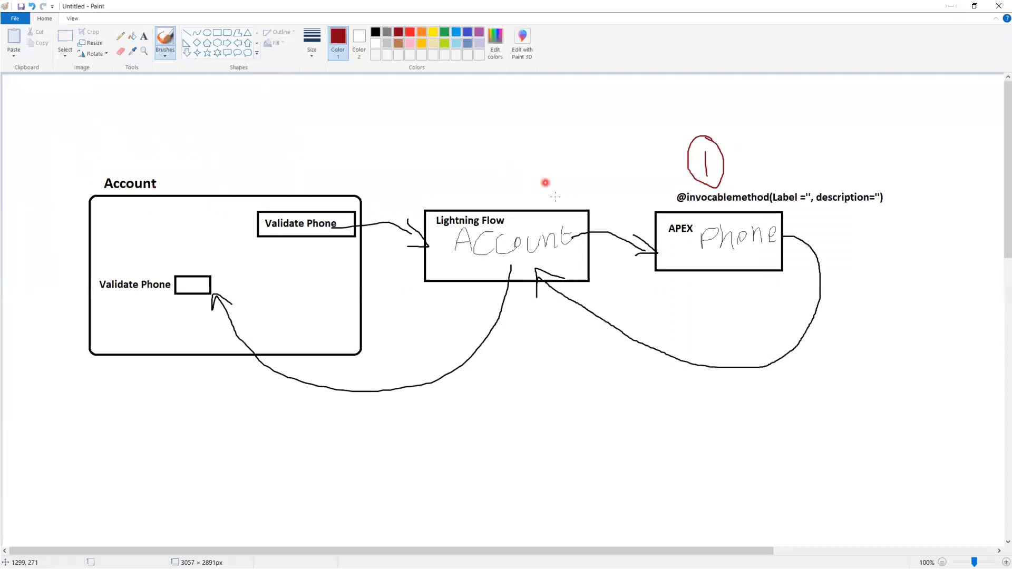
mouse_move(504, 162)
left_mouse_down()
mouse_move(527, 188)
mouse_move(557, 141)
mouse_move(500, 190)
mouse_move(539, 188)
left_mouse_up()
- Add the text 'Screen Flow' in the empty area below the Account box
left_click(144, 36)
scroll(262, 384, "down", 5)
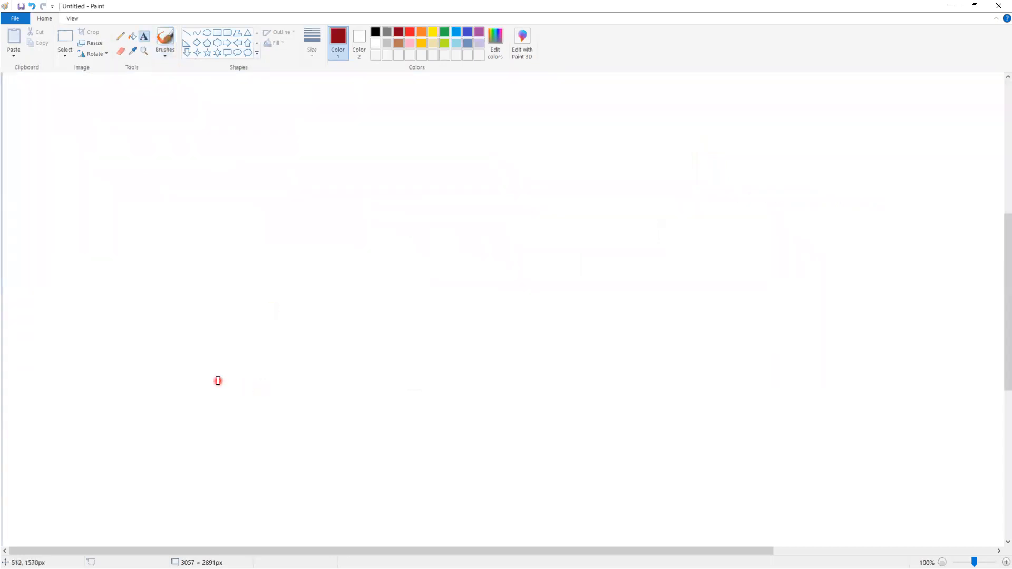
left_click(90, 243)
scroll(256, 327, "up", 5)
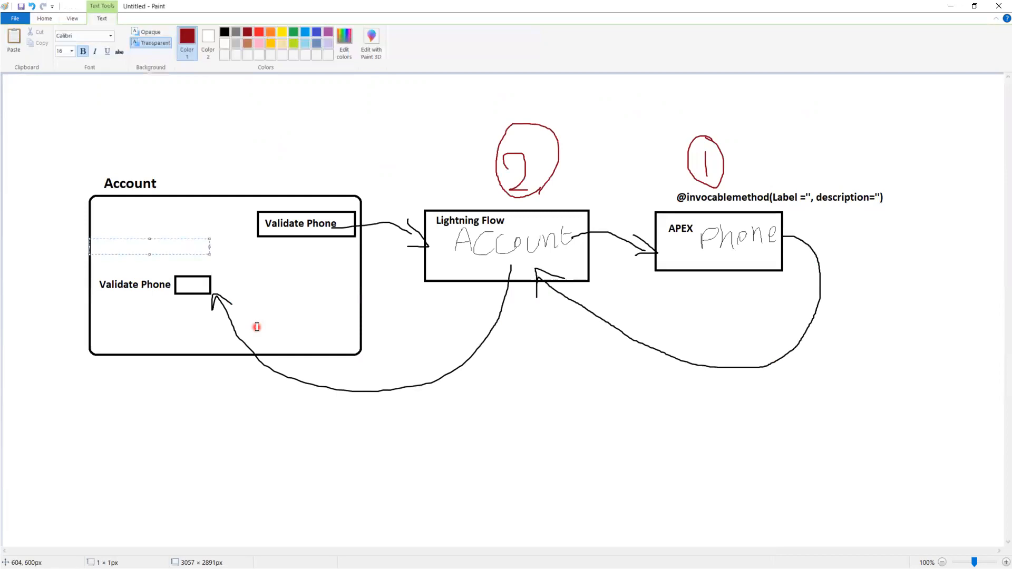
scroll(256, 327, "down", 2)
left_click(112, 331)
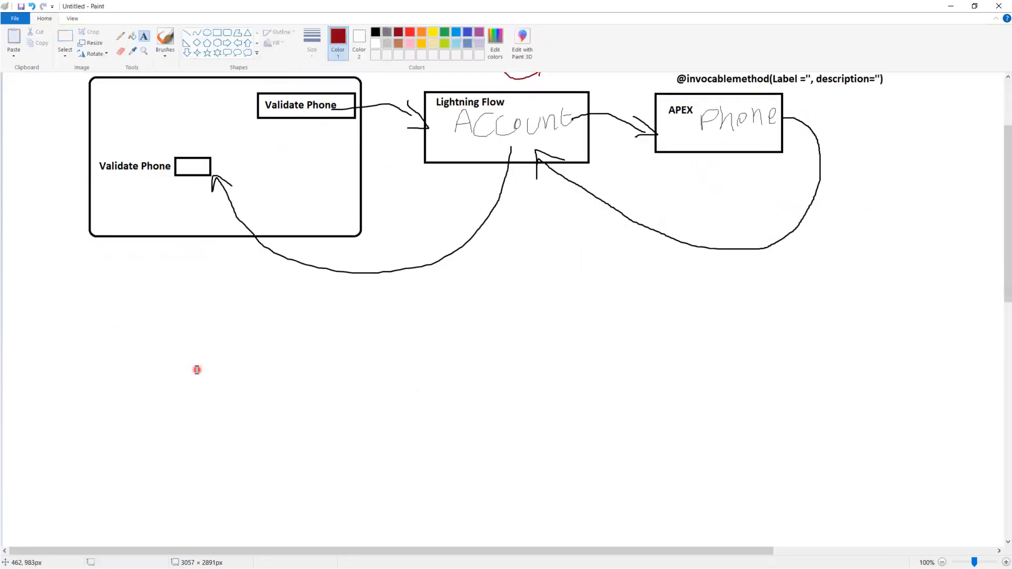
left_click(93, 332)
type("Screen")
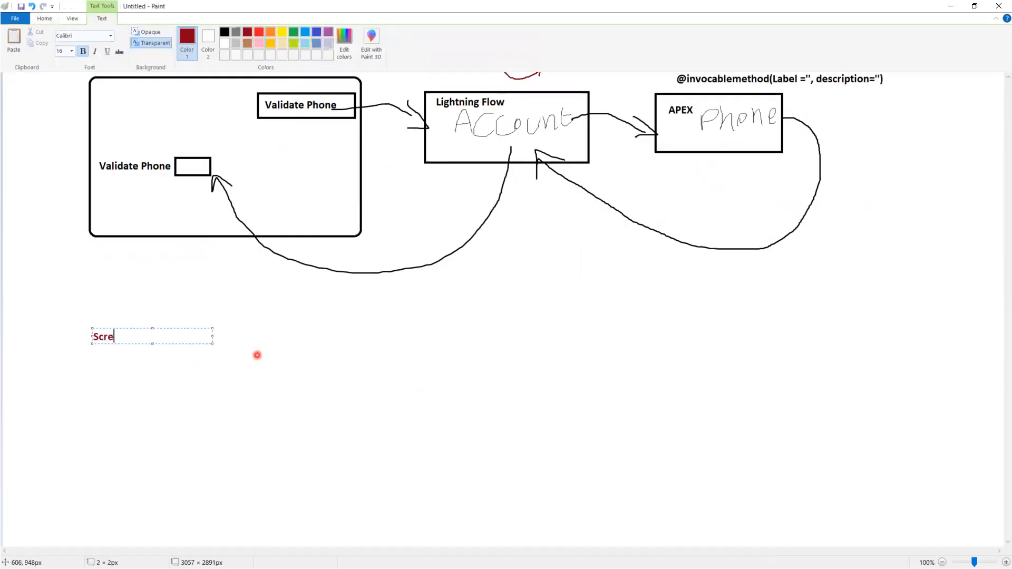
type("w")
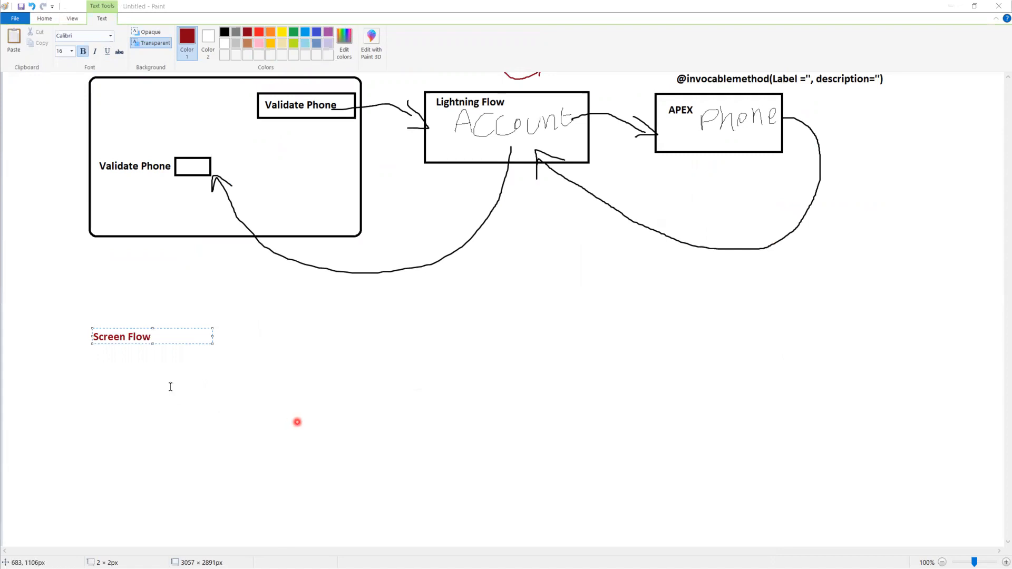
- Add the text 'Step 1: Get current Record Data' indented below the Screen Flow heading, widening the text box to fit one line
left_click(155, 380)
left_click(114, 376)
left_click(111, 359)
left_click(116, 355)
type("Step 1: ")
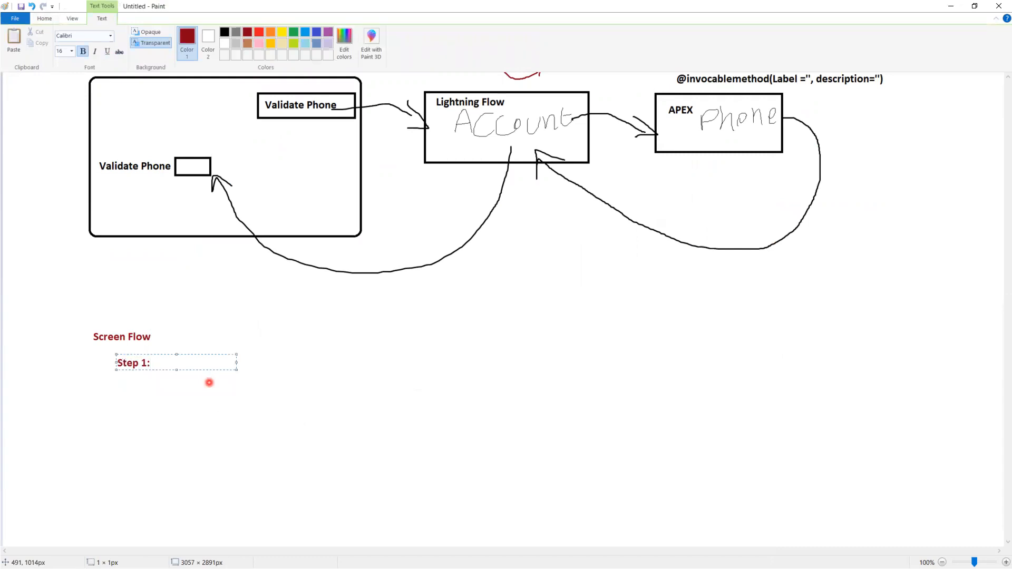
type("Get a")
key("BackSpace")
type("re")
key("BackSpace")
key("BackSpace")
type("current Record Data")
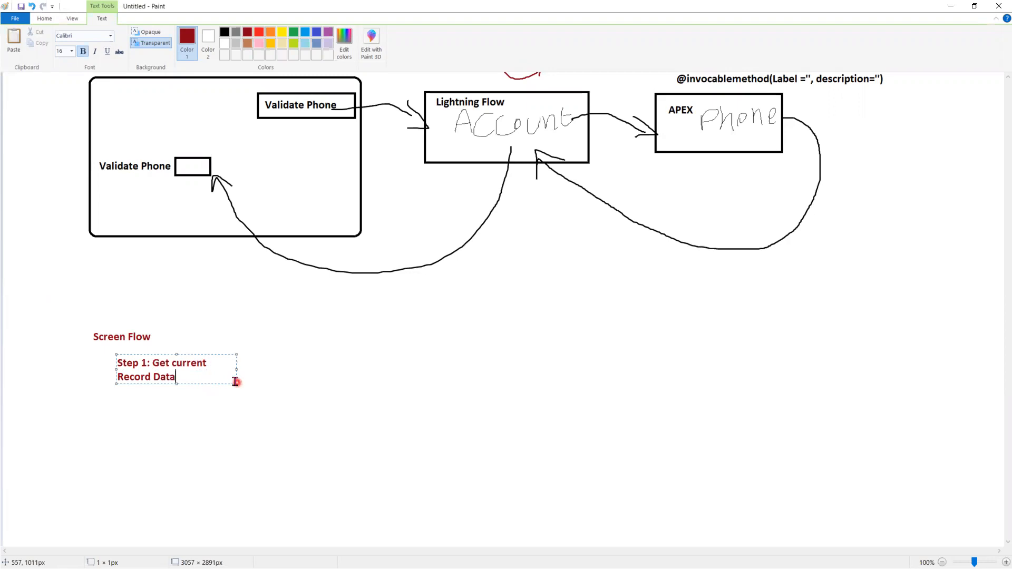
left_click_drag(235, 381, 455, 384)
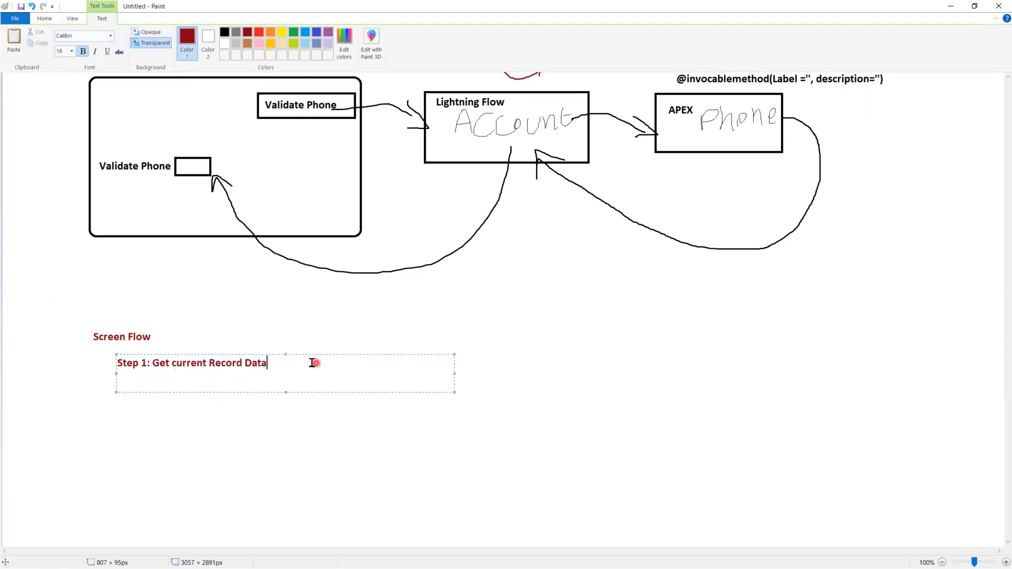
- Add a second line reading 'step2 : pass Account.Phone to Apex class' below Step 1
key("Return")
type("step2 : pass ph")
key("BackSpace")
key("BackSpace")
type("Account.Phone to ")
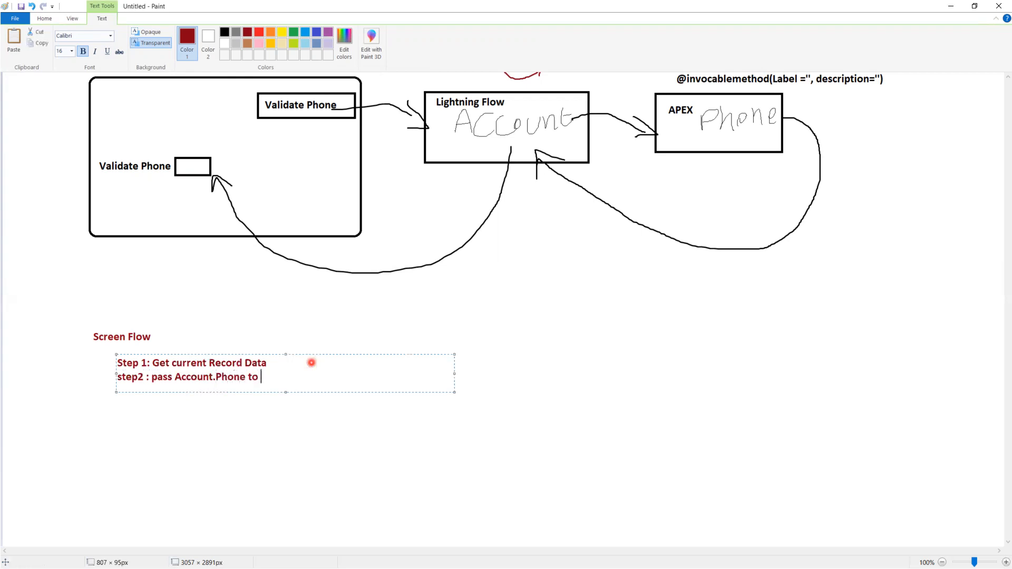
type("Apex class")
- Add a third line reading 'step3: store Return Value in one varaible in flow'
key("Return")
type("step3:")
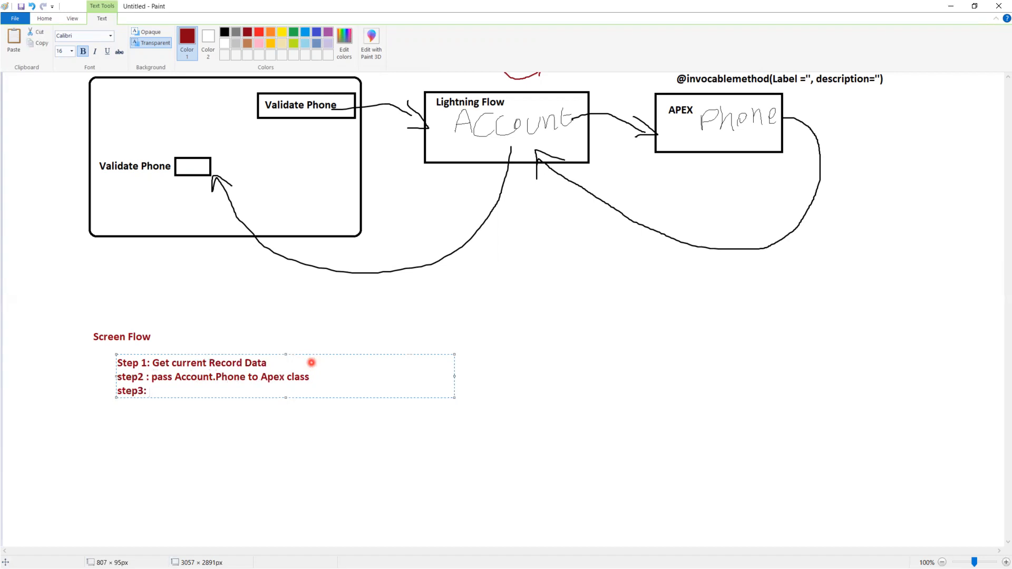
type("store Return Value in one va")
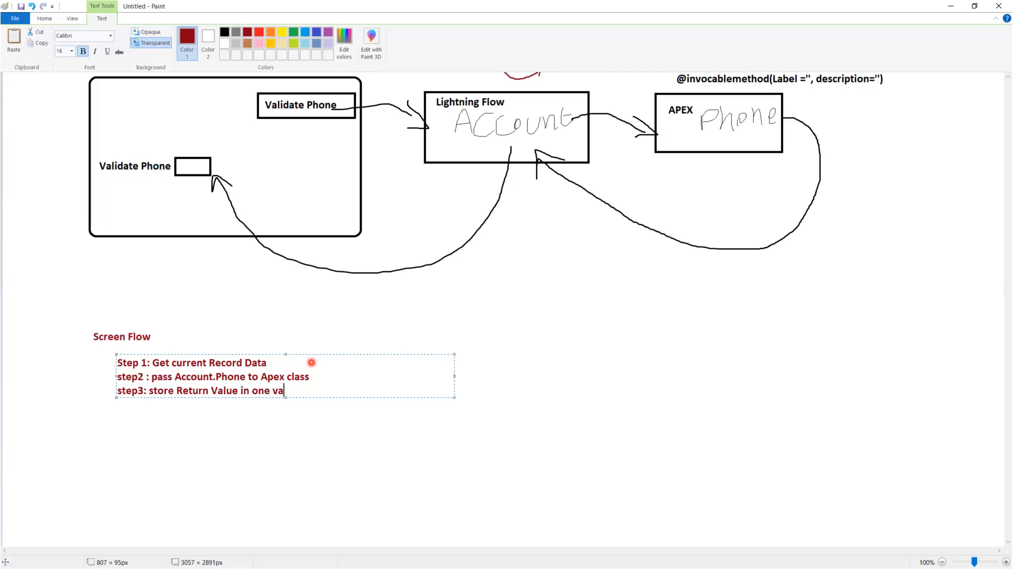
type("raible in flow")
- Add a fourth line reading 'step4 : if return value=true'
key("Return")
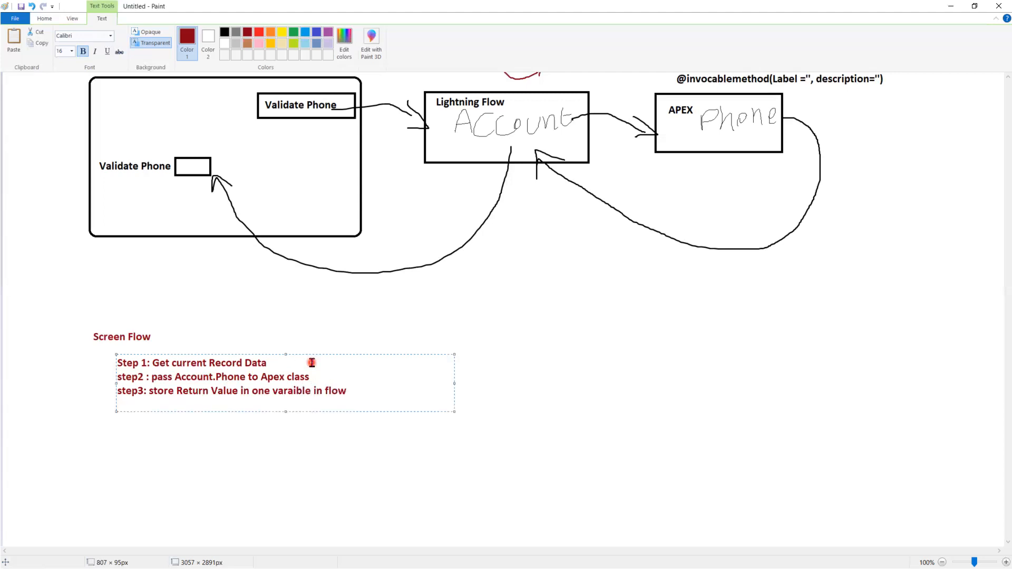
type("step4")
type(" : ifres")
key("BackSpace")
key("BackSpace")
key("BackSpace")
type("return value=true")
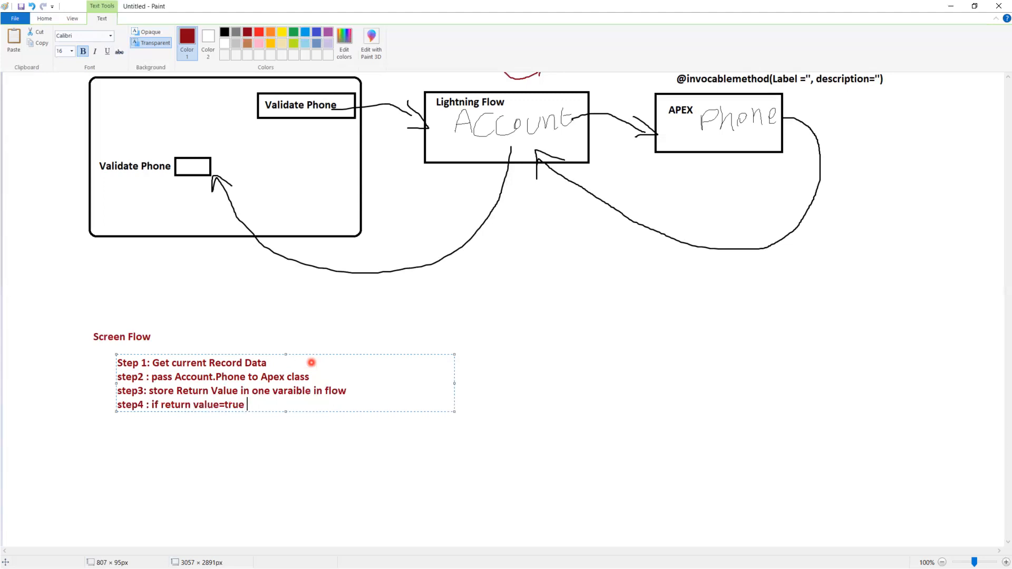
key("Return")
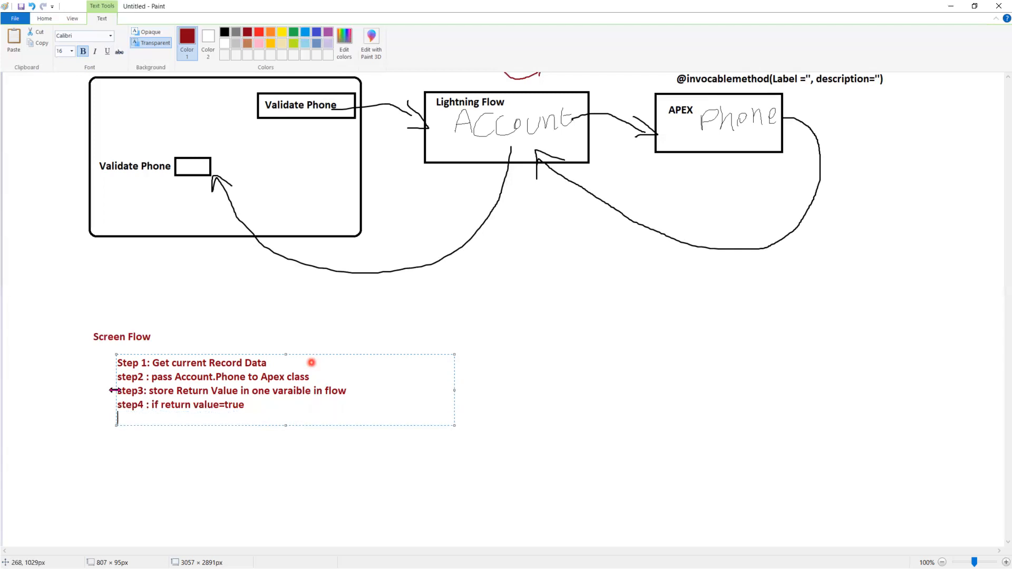
- Add the indented text 'step 4.1 update Account.Valid_Phone =true' below step4 in a new text box widened to fit one line
left_click(154, 450)
left_click(138, 413)
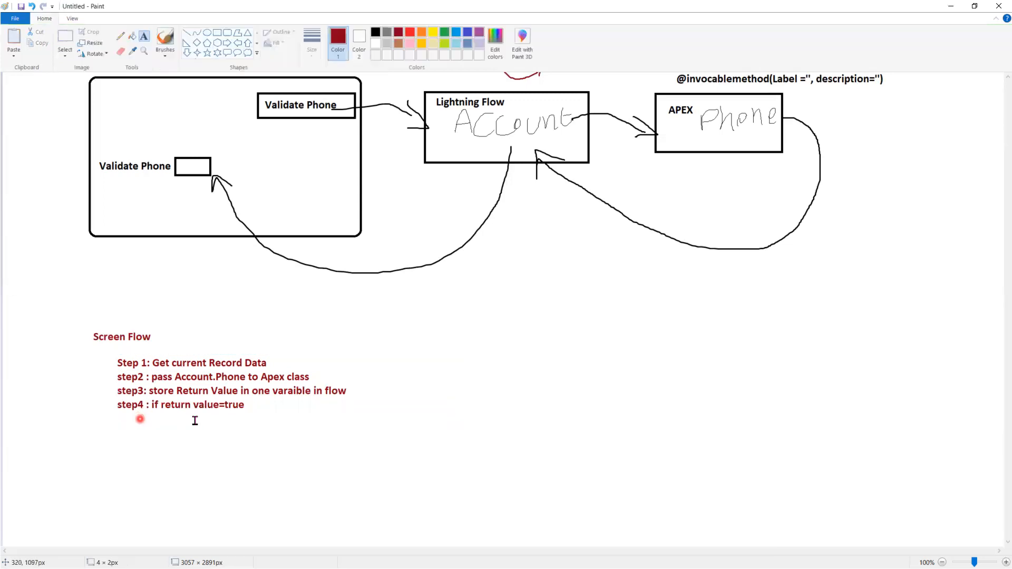
type("step ")
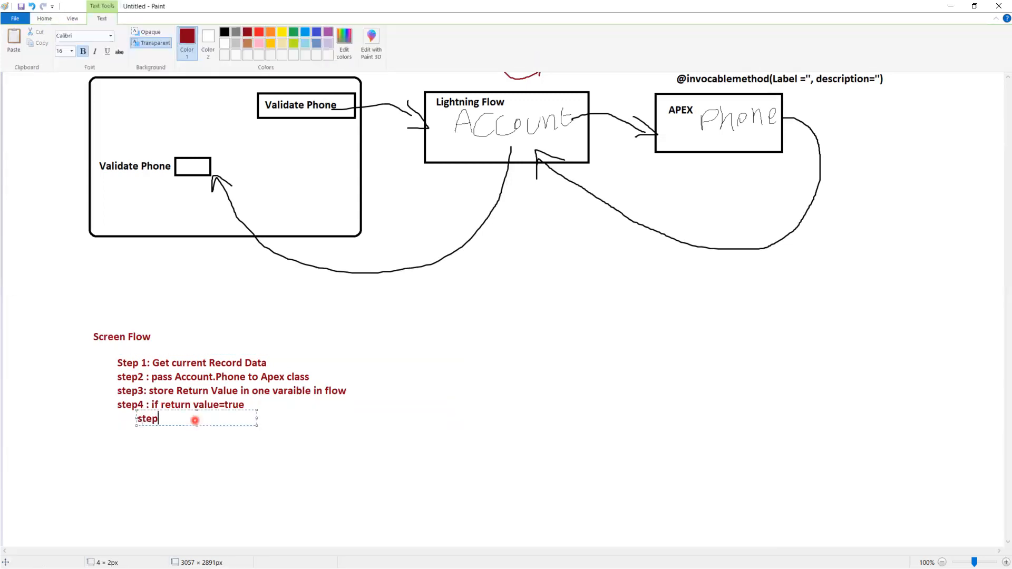
type("4.1 update Account")
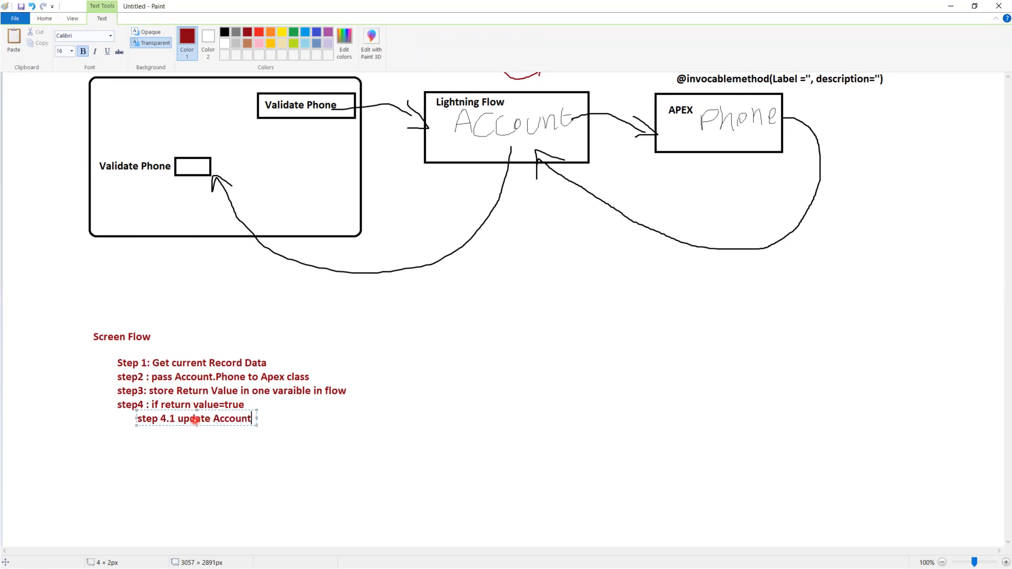
type(".Val")
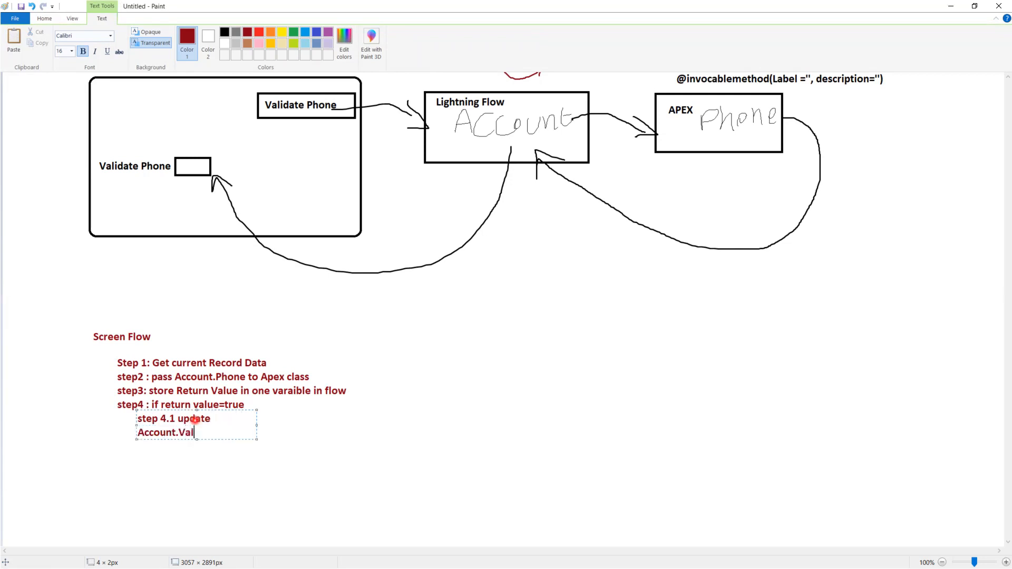
type("id_Phone =tr")
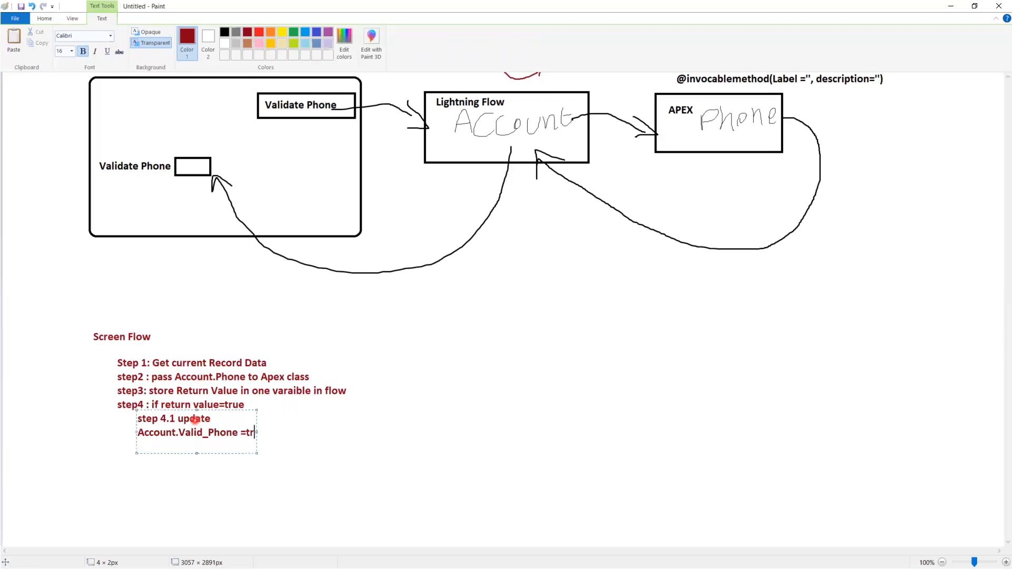
type("ue")
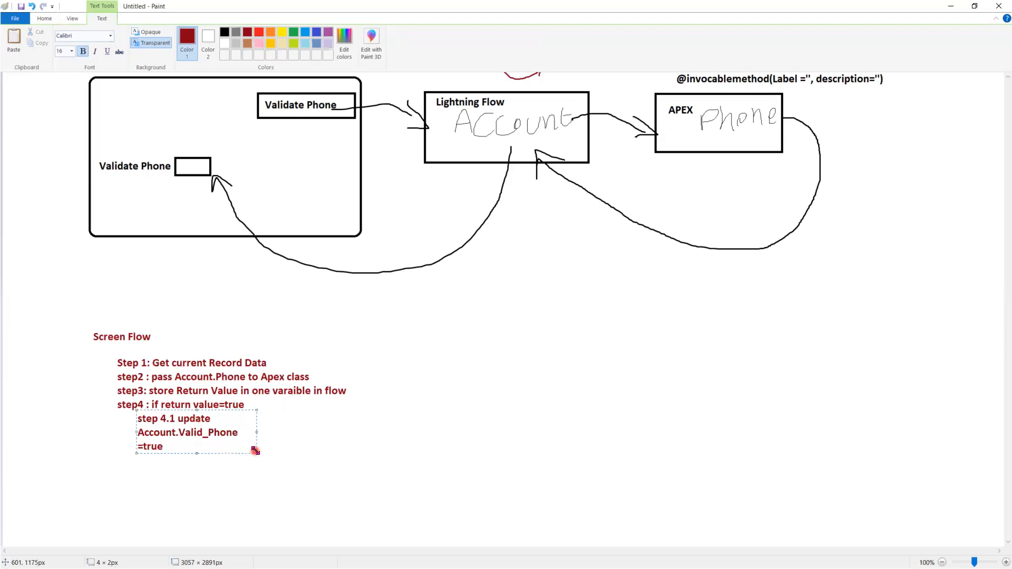
left_click_drag(255, 450, 444, 460)
- Add the line 'step 4.2 : success message on the screen' below step 4.1
key("Return")
type("step")
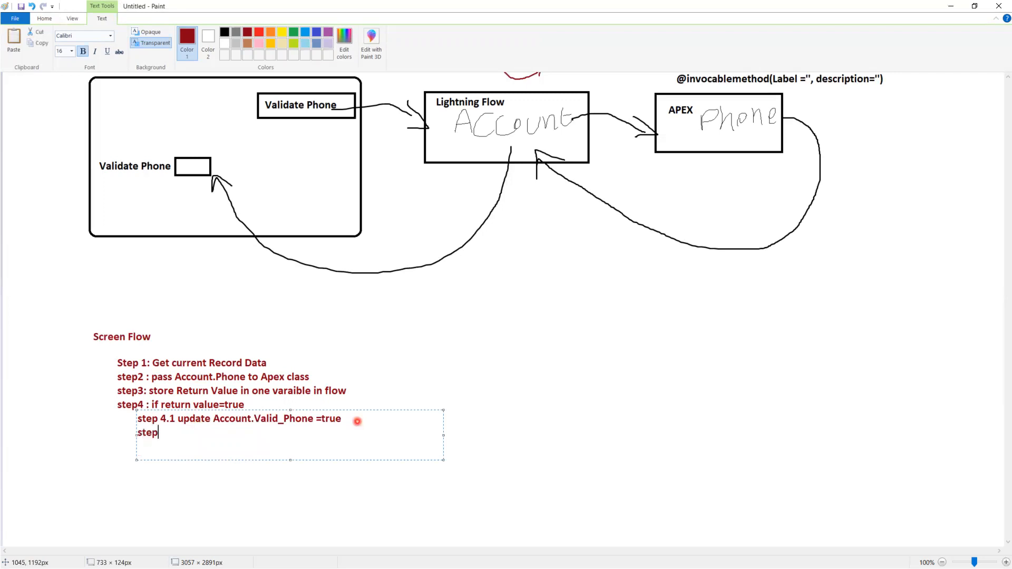
type(" 4.2 : success messages")
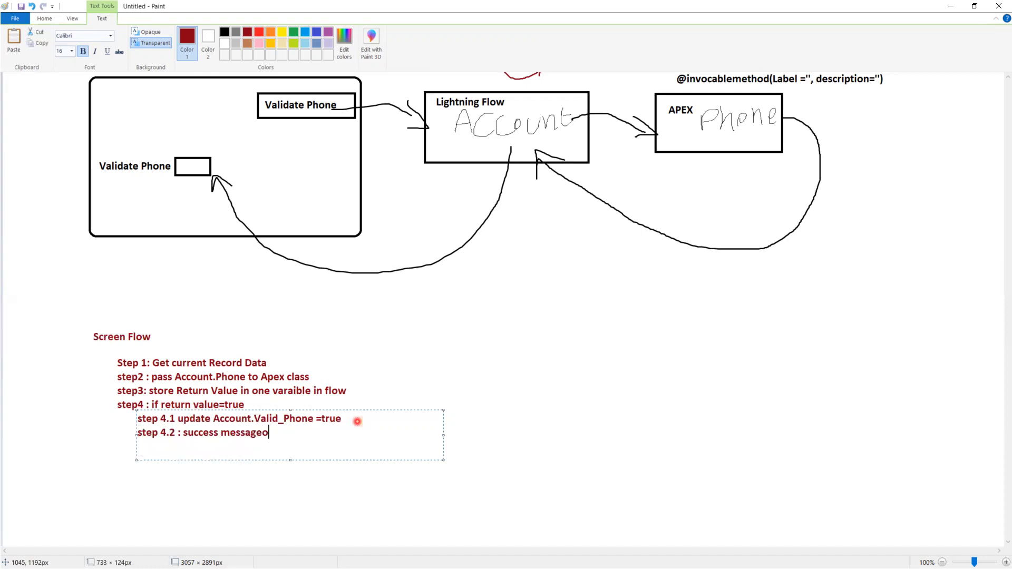
key("BackSpace")
type("on the screen")
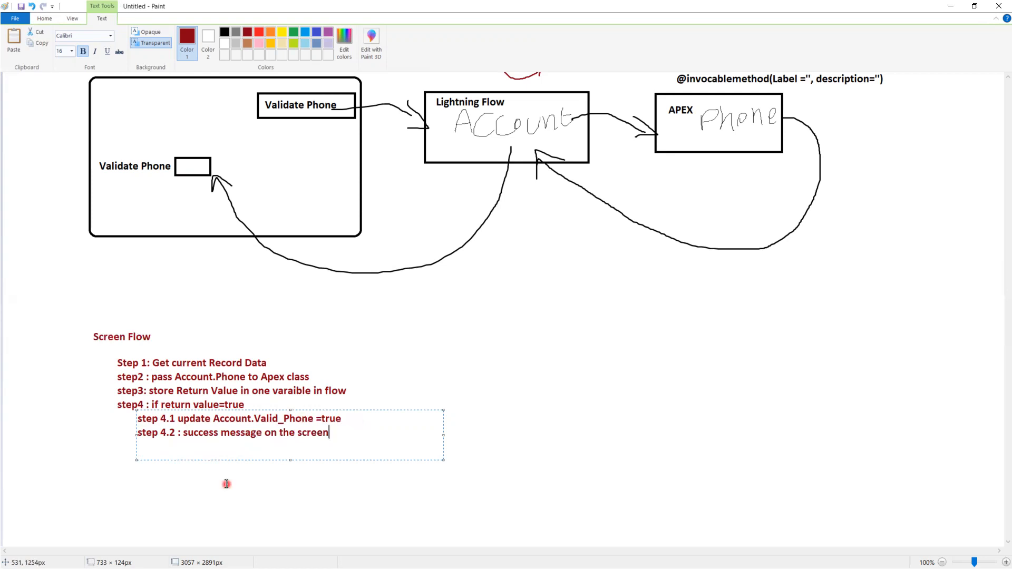
- Add the text 'step 5: if return value is =false' below step 4.2, aligned with the main steps and fitted on one line
left_click(173, 473)
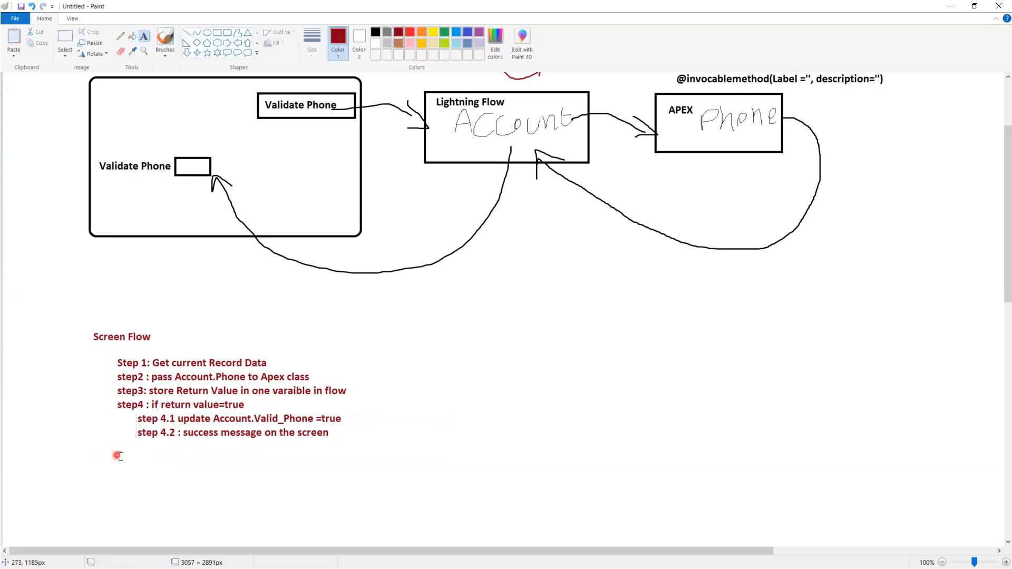
left_click(117, 454)
type("step5")
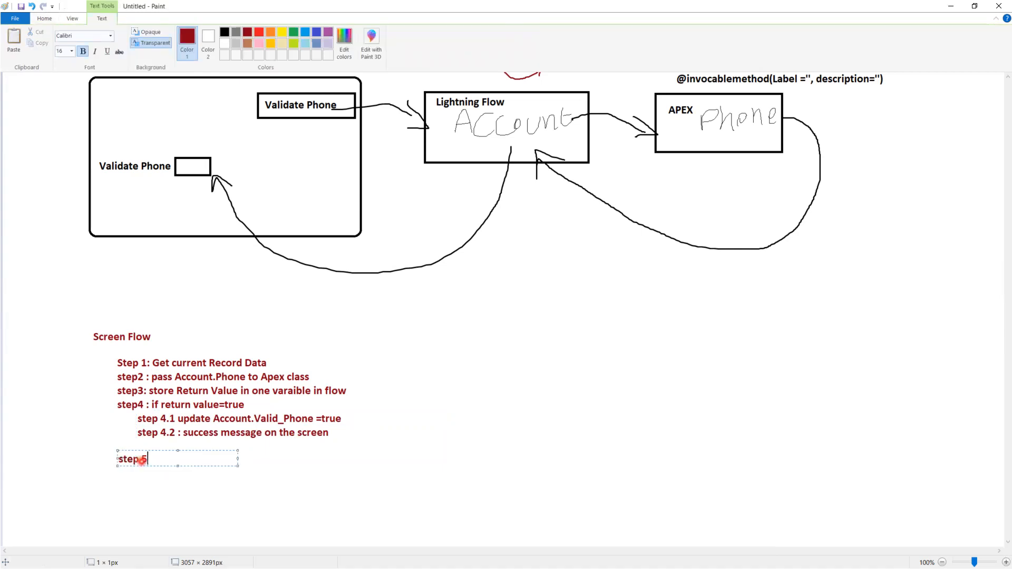
type(": if")
key("BackSpace")
key("BackSpace")
type("if return value is=false")
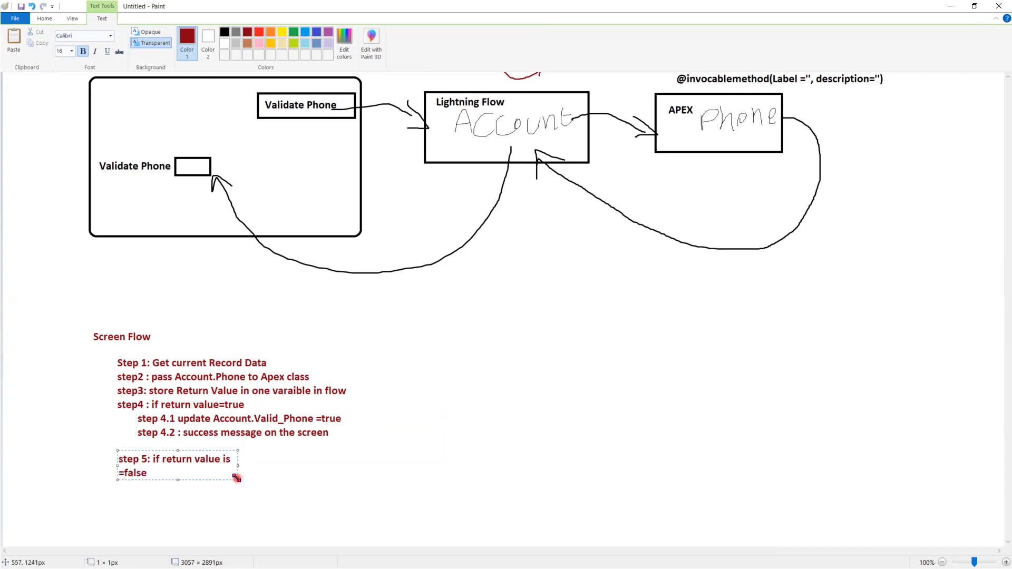
left_click_drag(237, 477, 402, 480)
- Add the indented text 'Step 5.1 : Update Account.valid_Phone=false' below step 5 in a new text box widened to fit one line
left_click(224, 490)
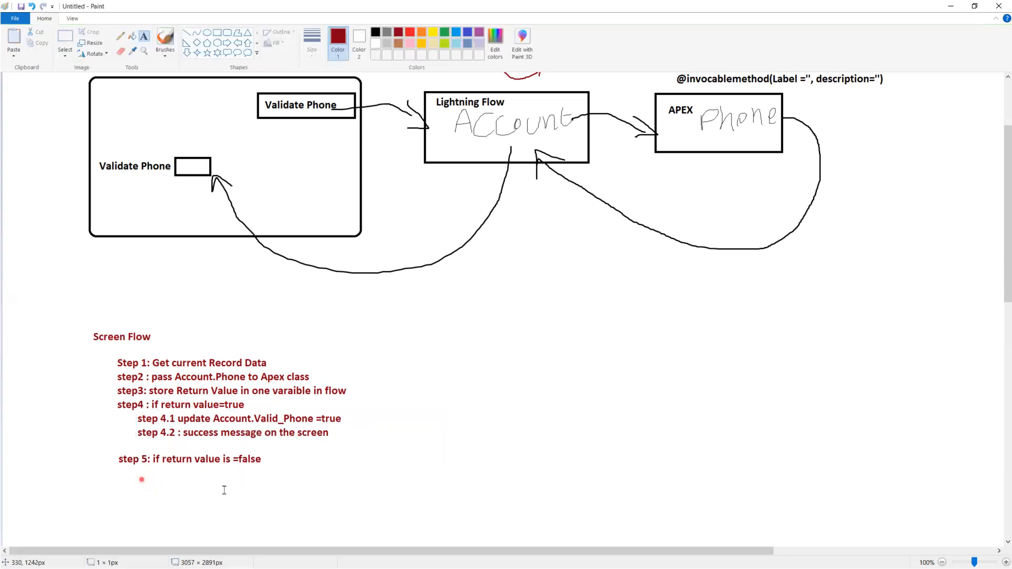
type("Step 5")
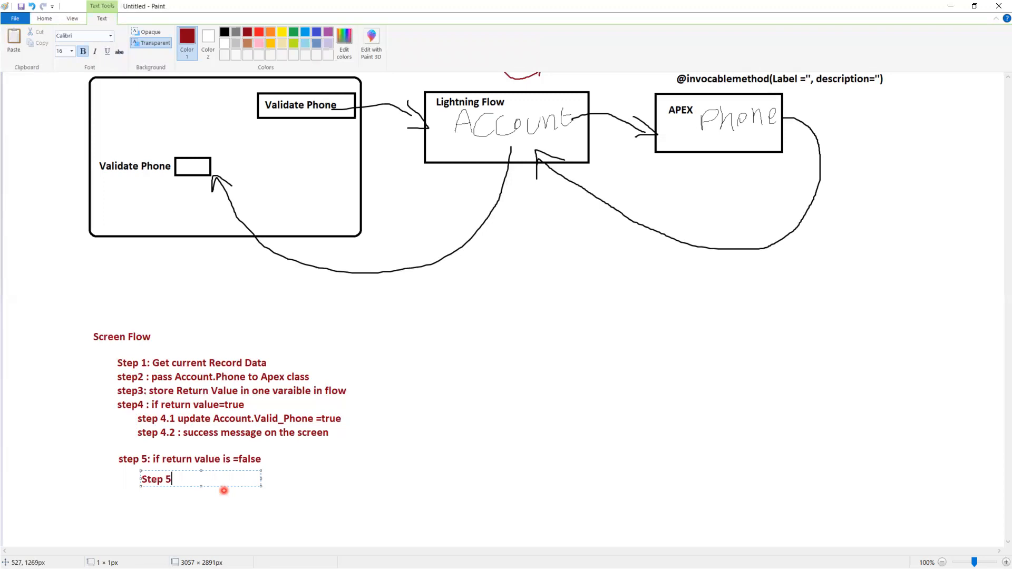
type(".1 : UpdateA")
key("BackSpace")
type("Account.valid")
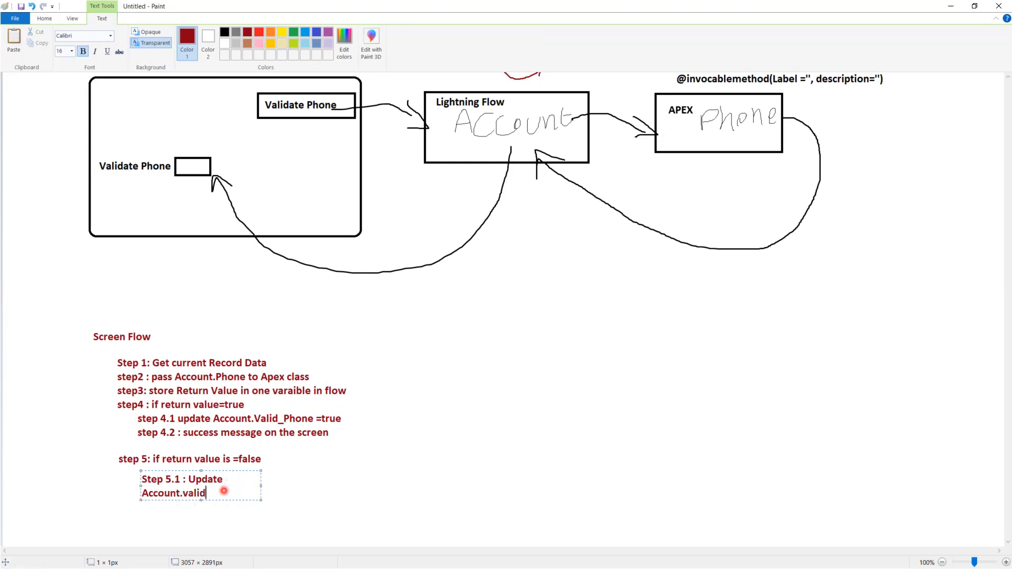
type("_Phone")
type("==")
key("BackSpace")
type("false")
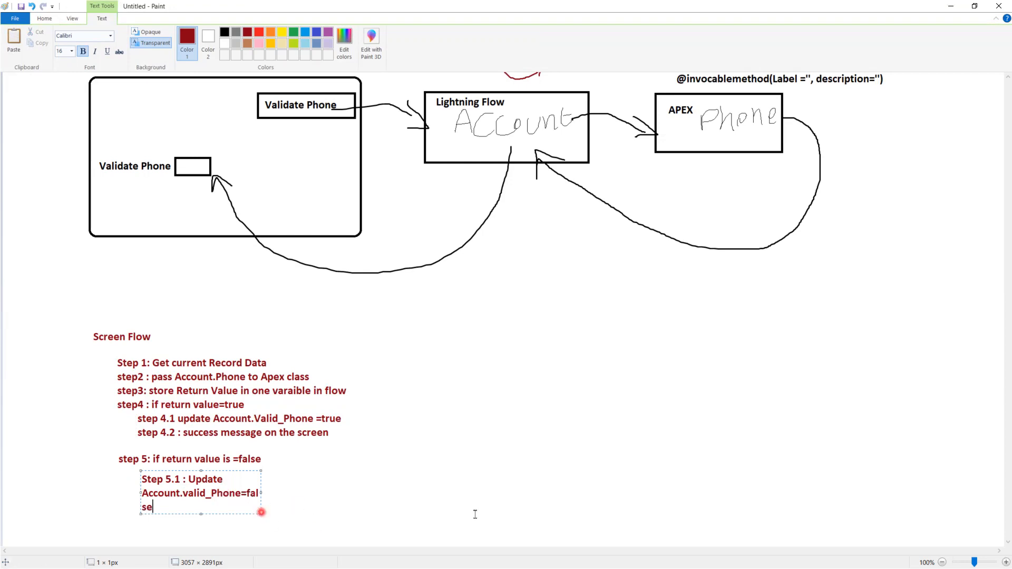
left_click_drag(261, 512, 475, 515)
- Add the line 'step5.2 : error message on the Screen' below Step 5.1 and finish the text box
key("Return")
type("step5")
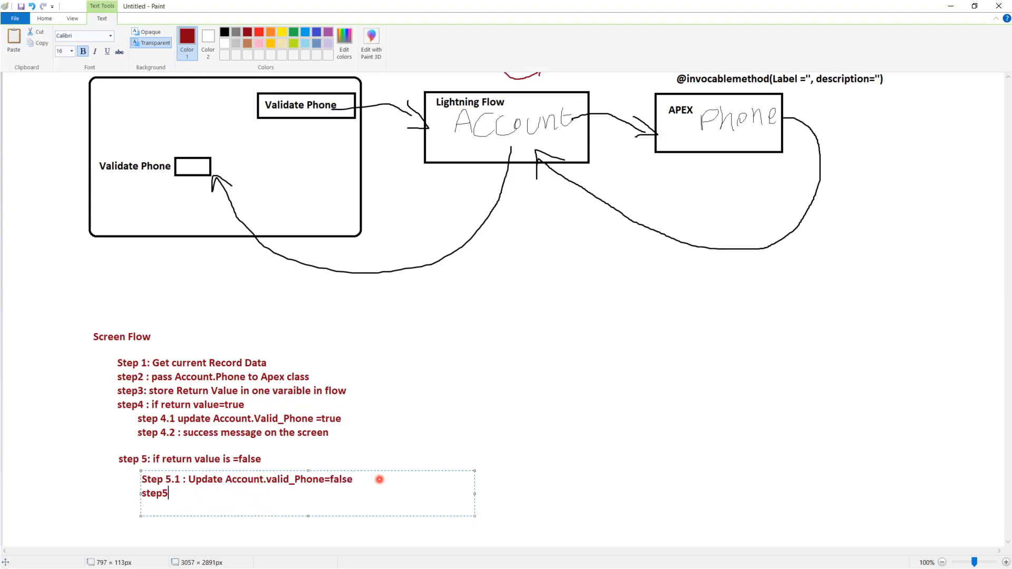
type(".2 : error message on t")
type("he ")
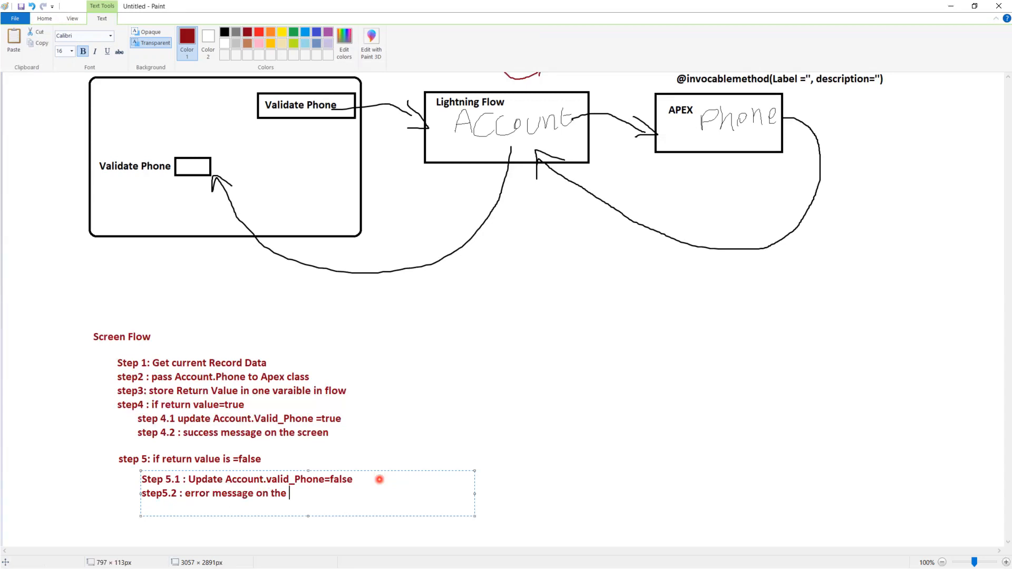
type("Screen")
left_click(400, 392)
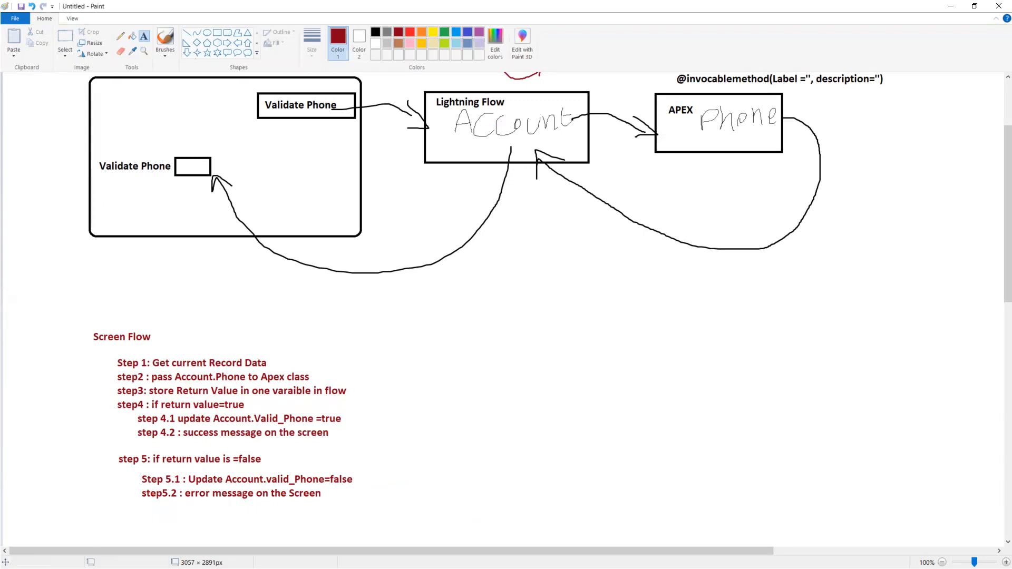
- Switch to Salesforce Setup in the browser, find 'flow' in the setup options and open the Flows page
key("alt+Tab")
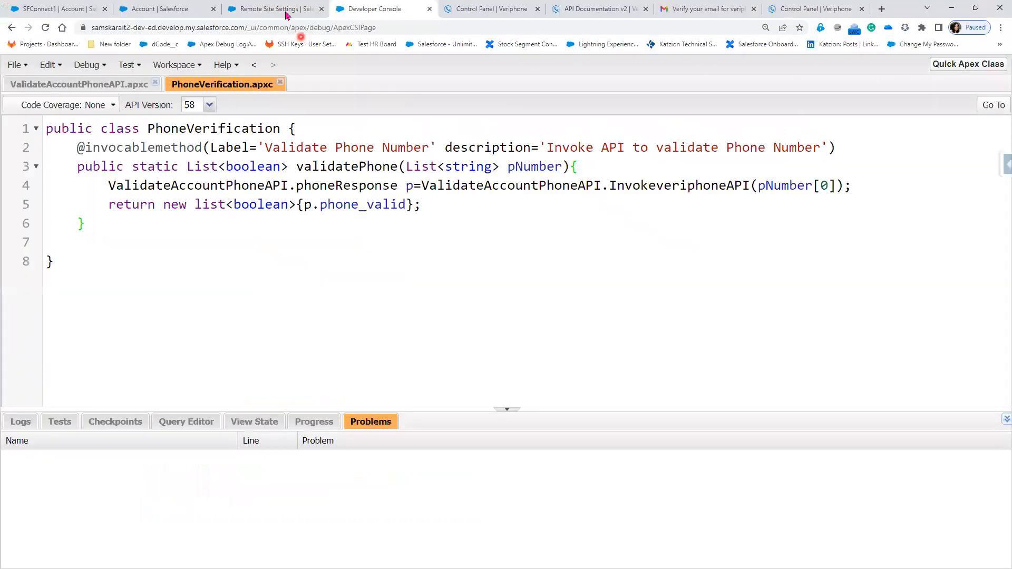
left_click(271, 7)
left_click(61, 148)
type("lig")
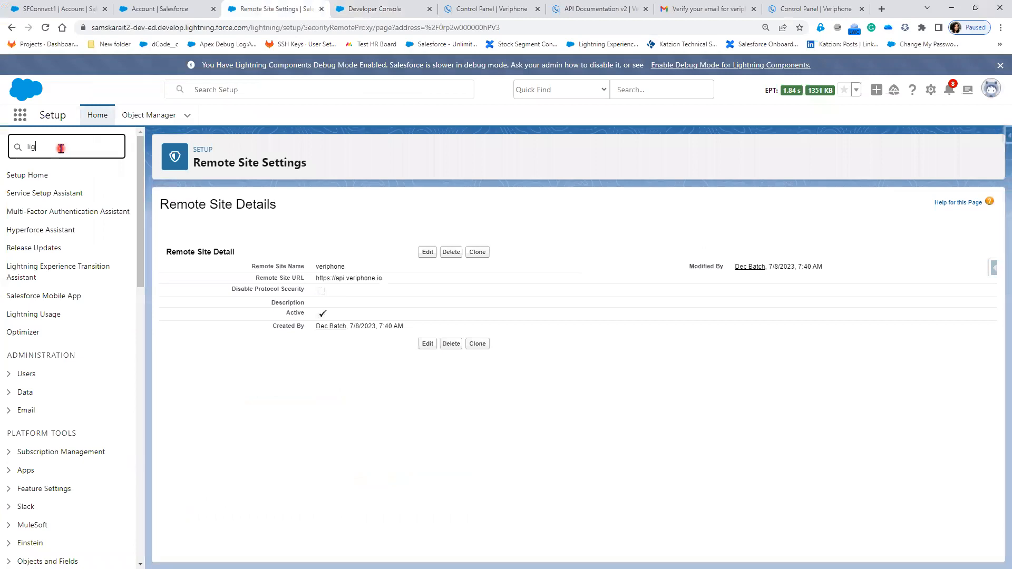
key("BackSpace")
key("BackSpace")
type("flow")
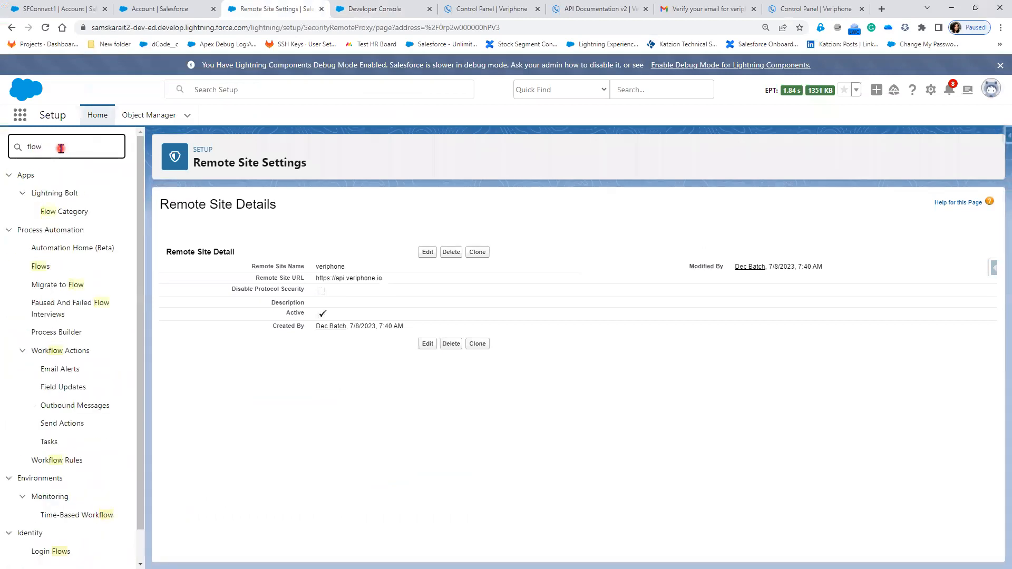
left_click(46, 270)
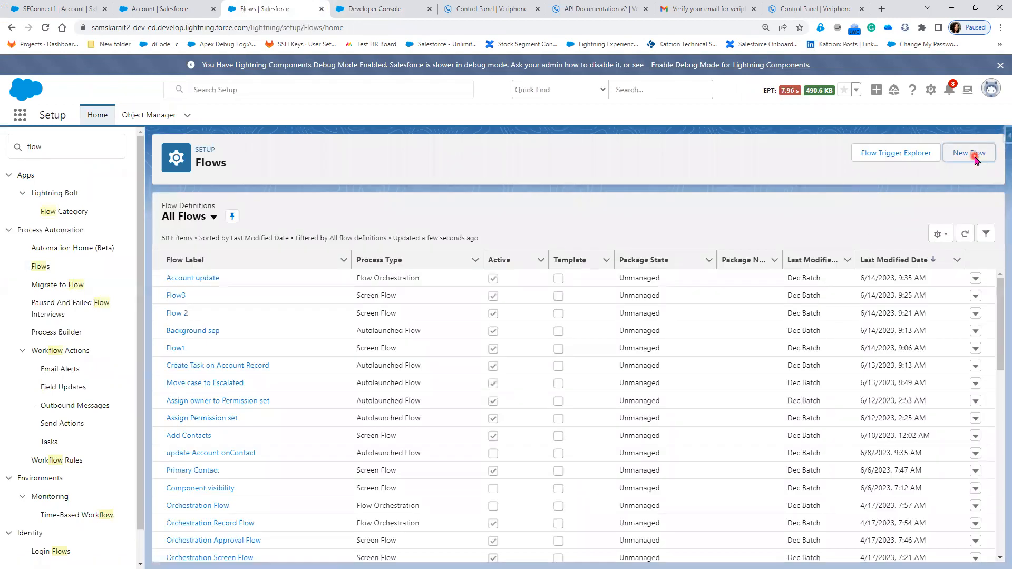
- Create a new Screen Flow and add a Get Records element between its start and end
left_click(975, 157)
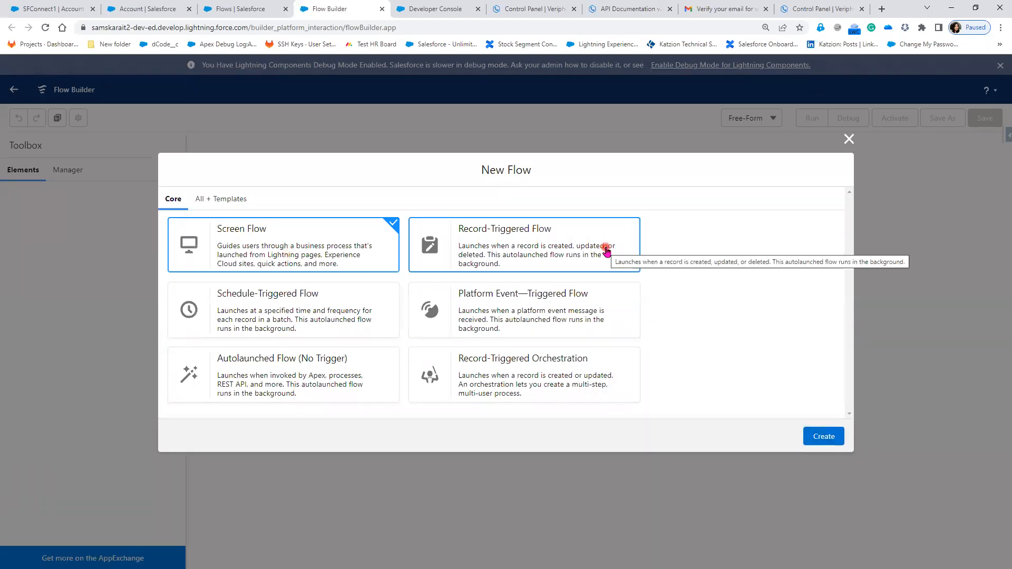
left_click(828, 441)
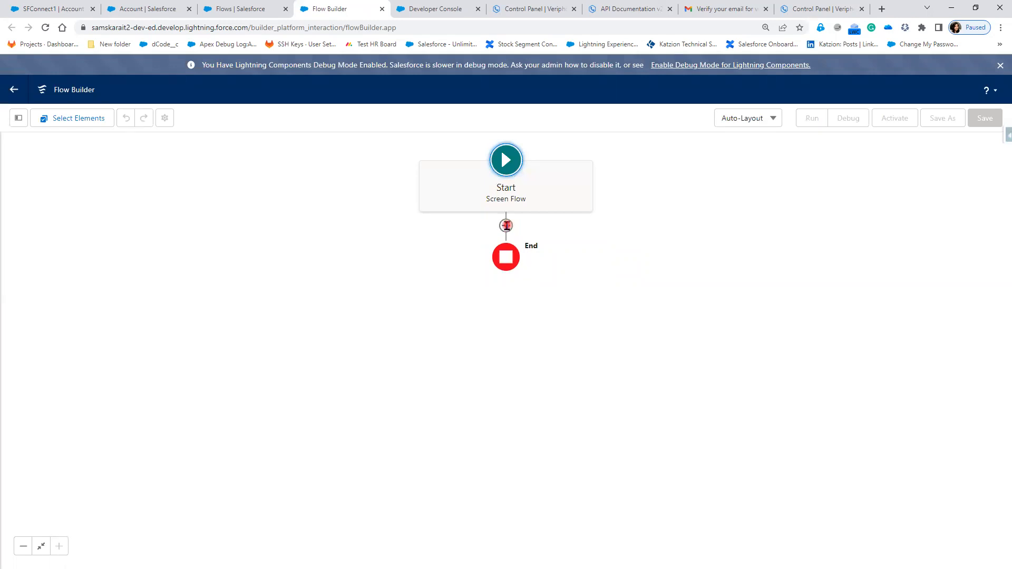
left_click(507, 226)
scroll(529, 368, "down", 2)
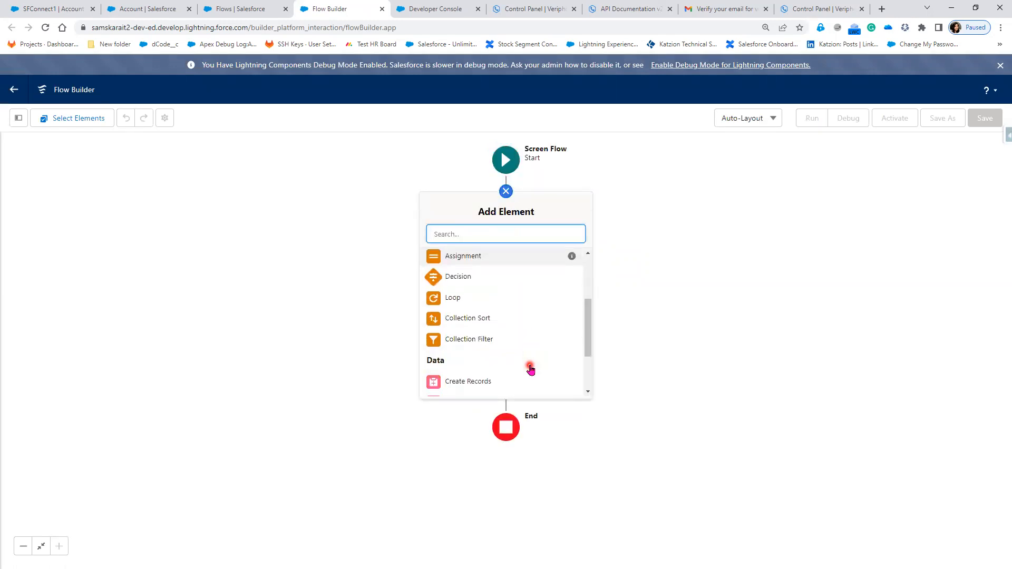
scroll(530, 369, "down", 2)
left_click(516, 344)
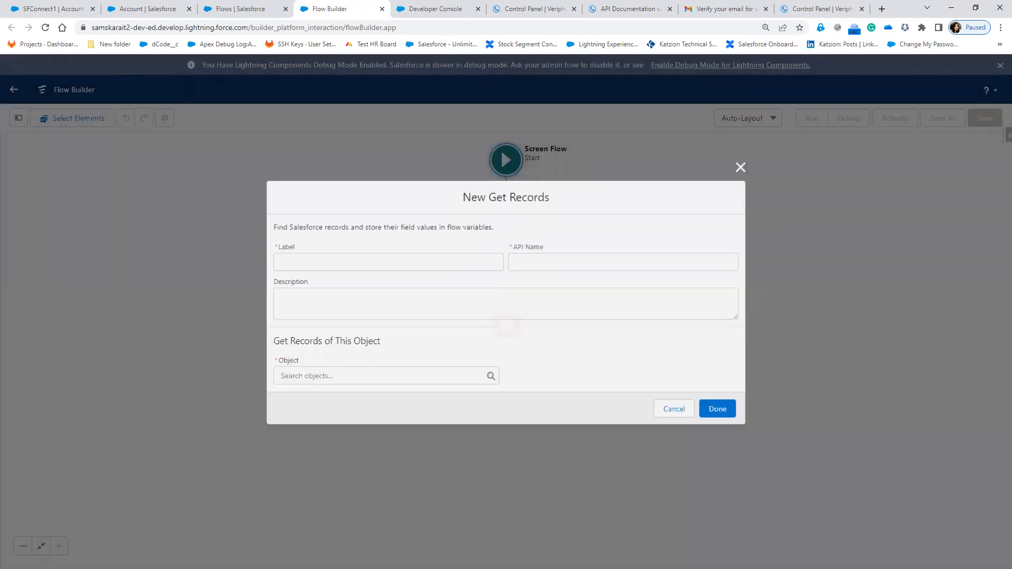
- Label the Get Records element 'Get Current Account Record' and set its object to Account
left_click(2, 422)
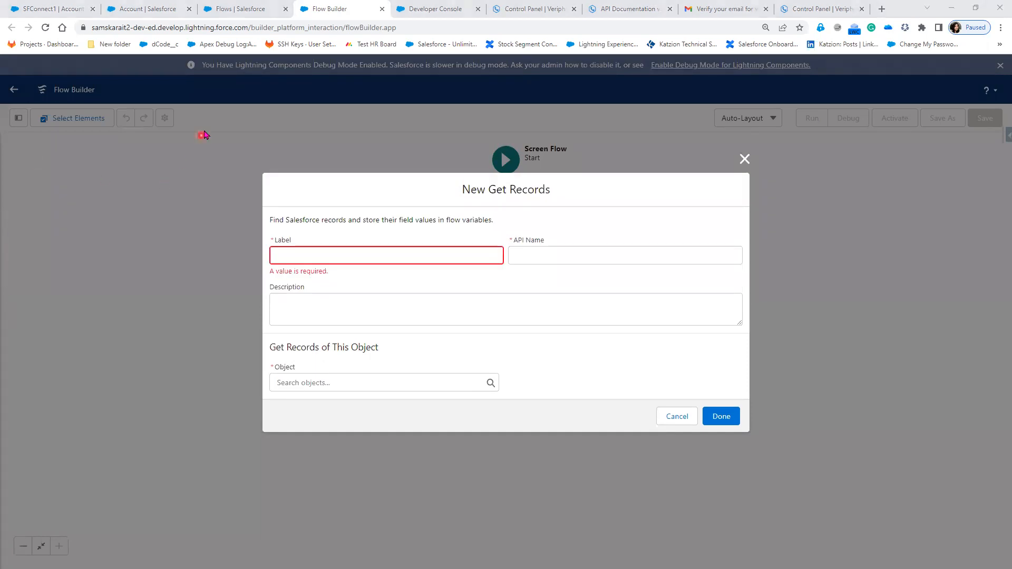
left_click(139, 11)
left_click(58, 9)
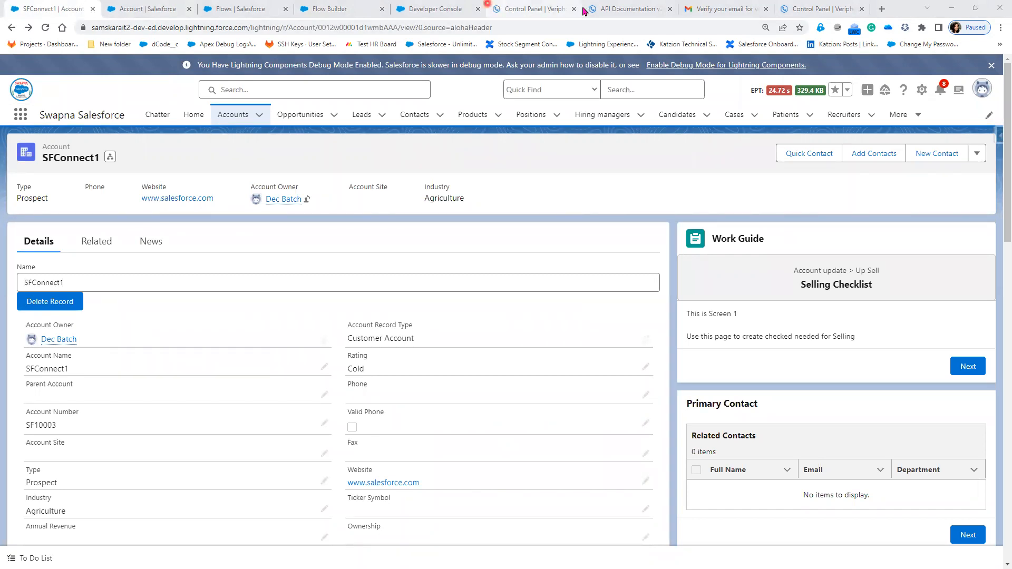
left_click(344, 9)
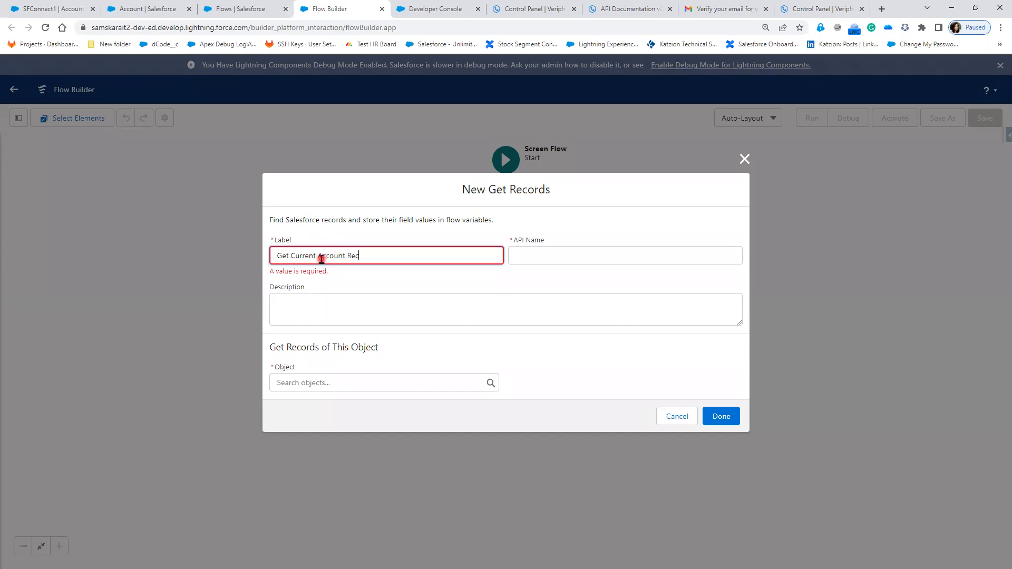
key("Tab")
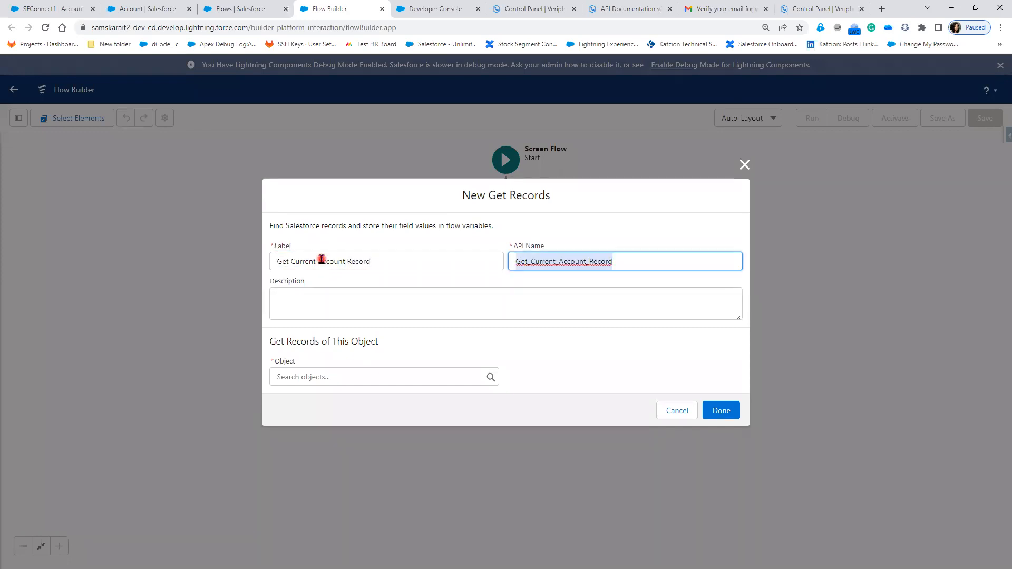
left_click(379, 371)
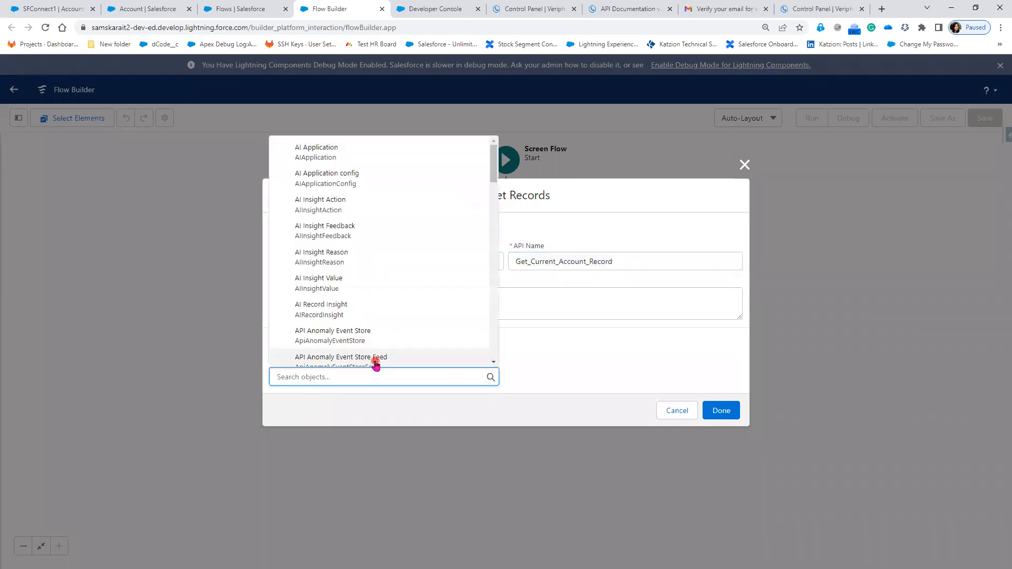
type("Account")
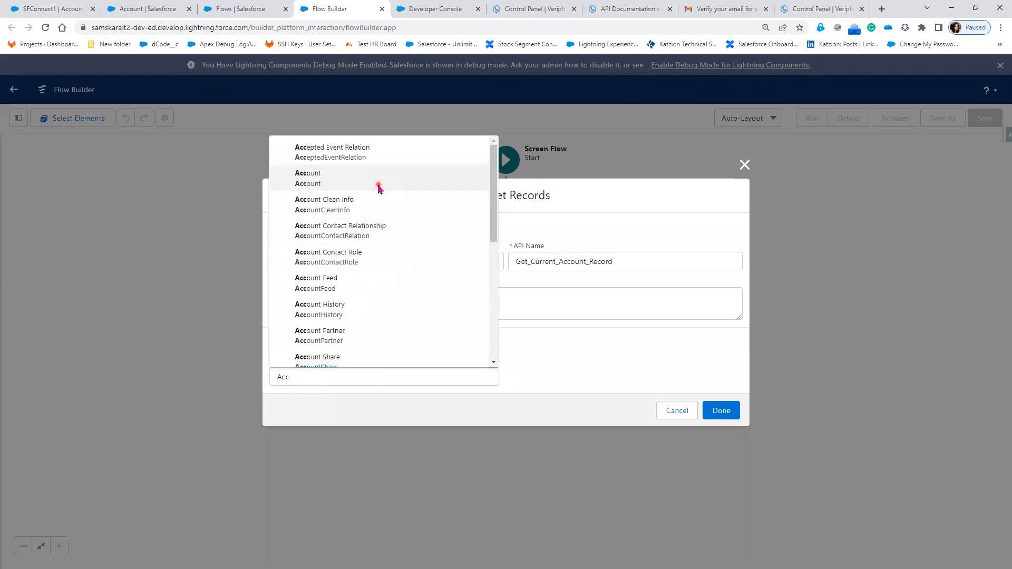
left_click(379, 182)
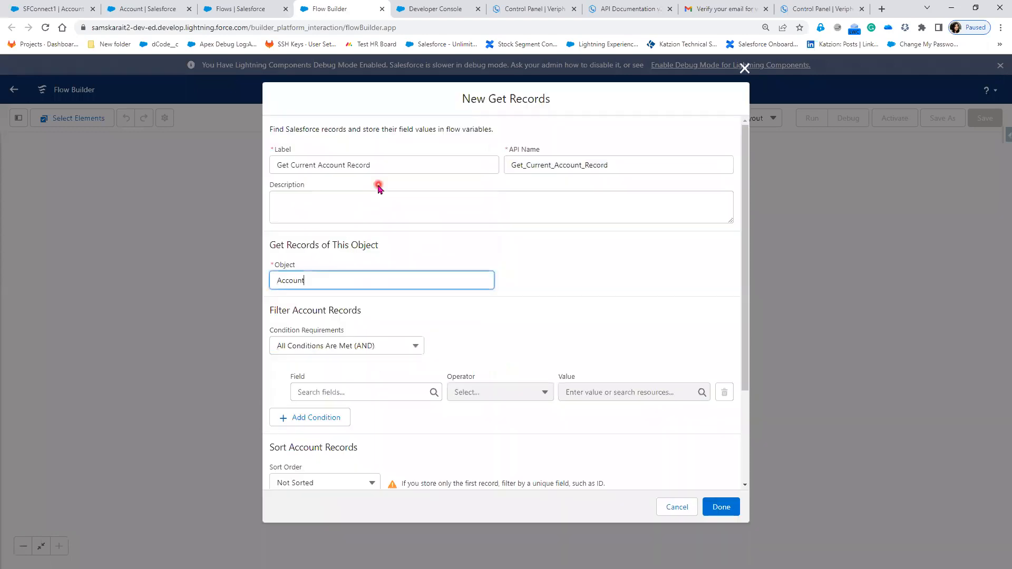
- Add a filter condition on the account's Id field with the Equals operator
left_click(353, 393)
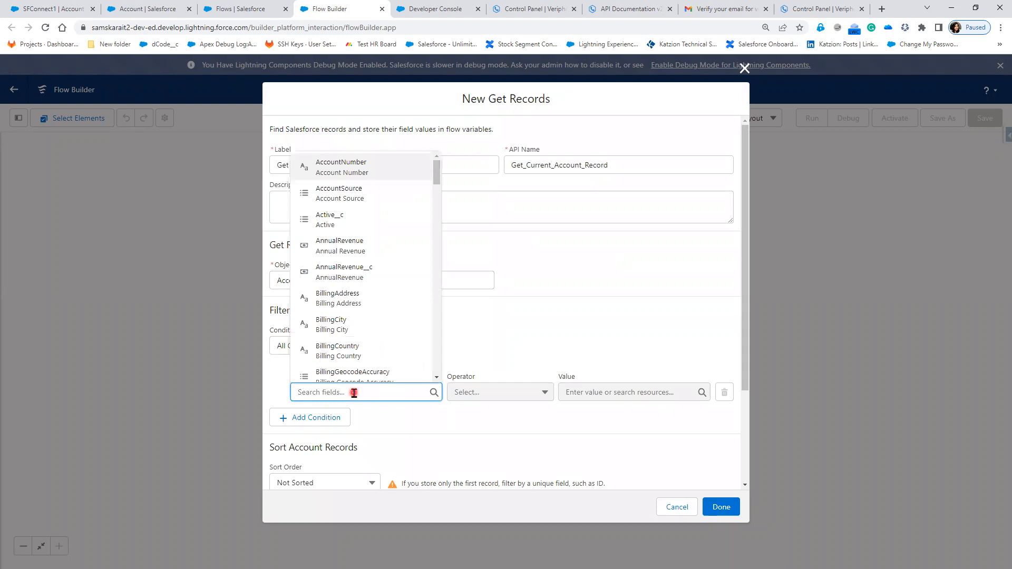
type("id")
left_click(358, 300)
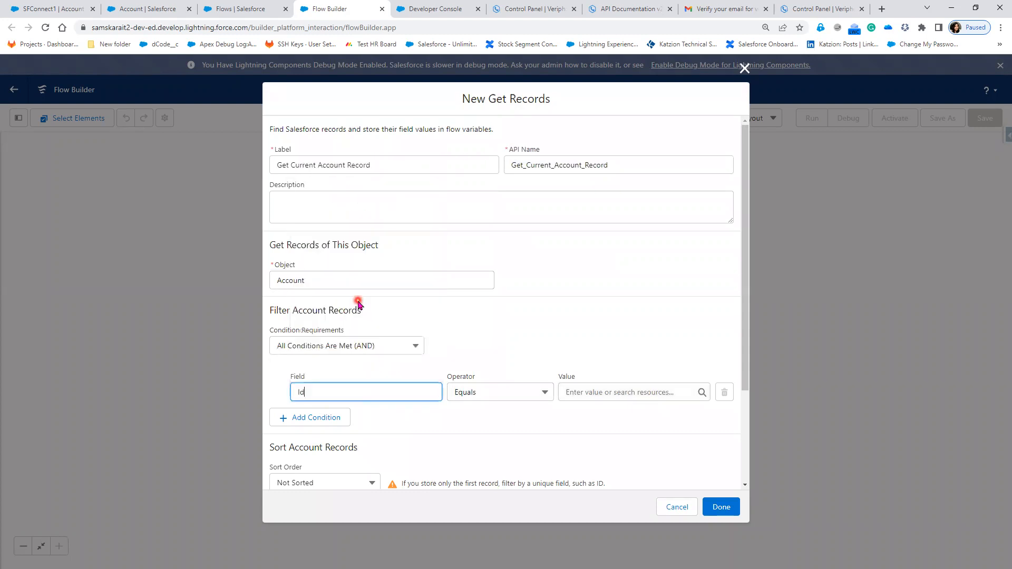
- Create a Text variable named recordId, available for input, as the value of the Id filter condition
left_click(594, 392)
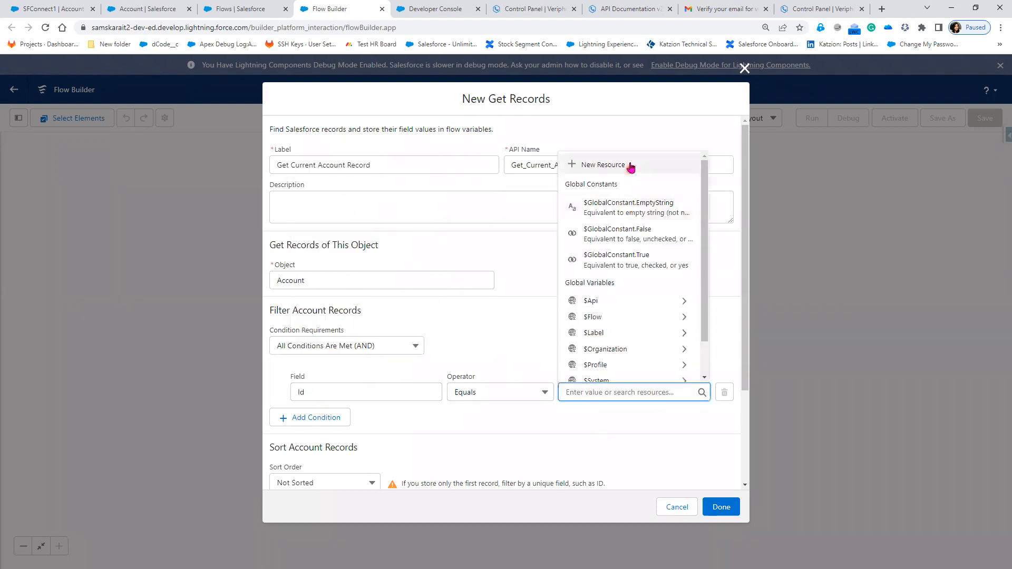
left_click(603, 165)
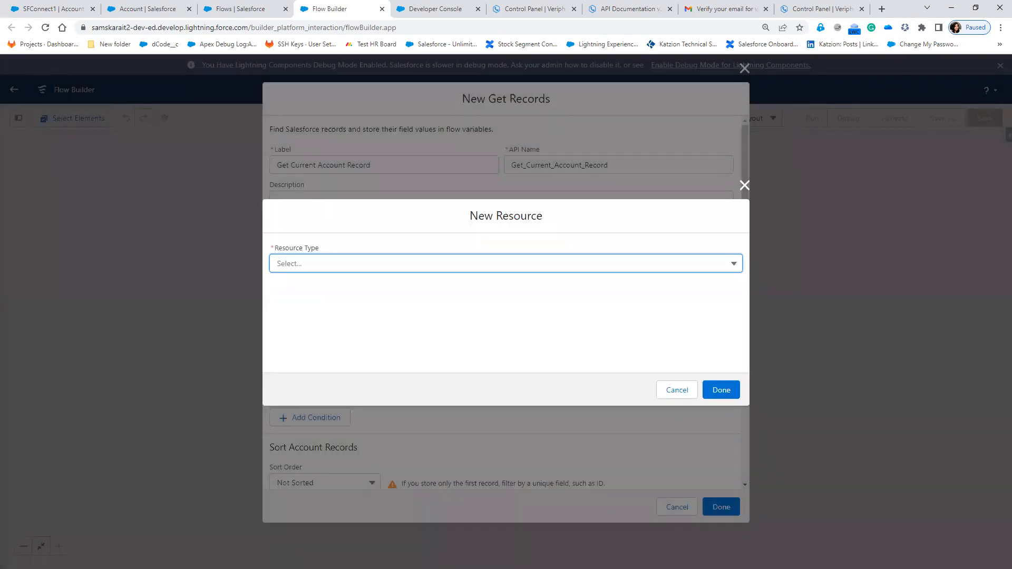
left_click(53, 9)
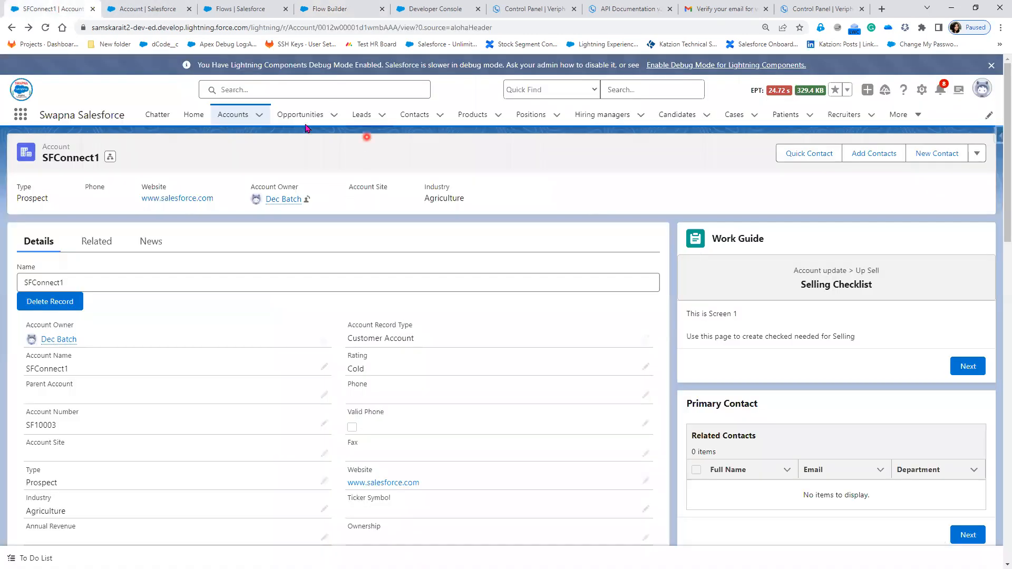
double_click(389, 28)
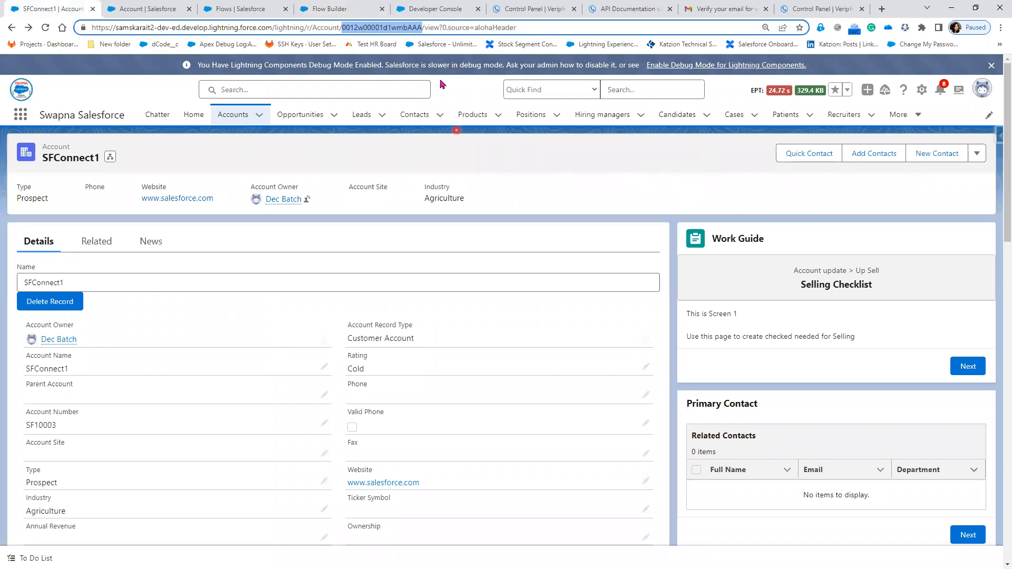
left_click(358, 9)
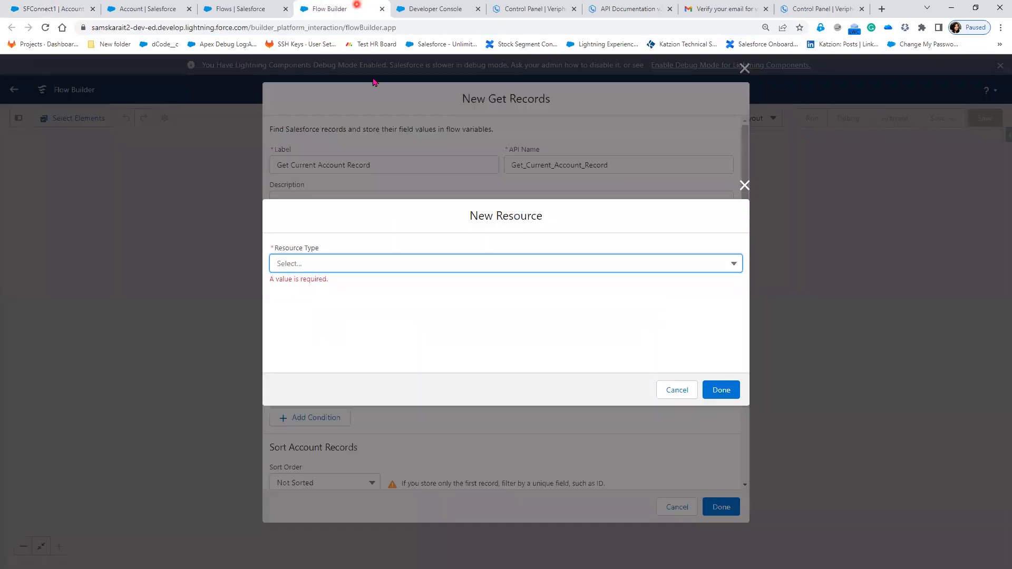
left_click(343, 262)
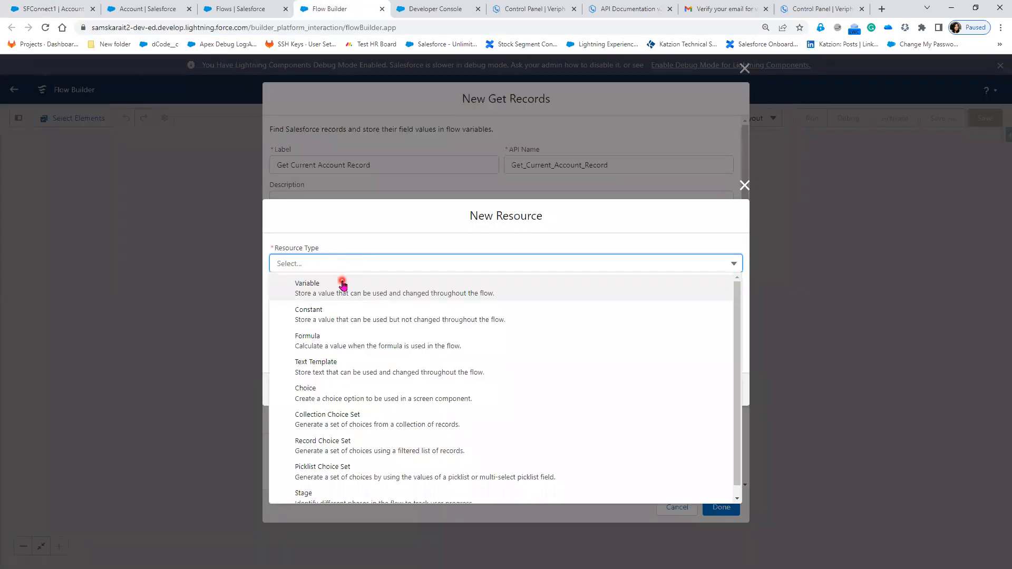
left_click(341, 282)
left_click(334, 287)
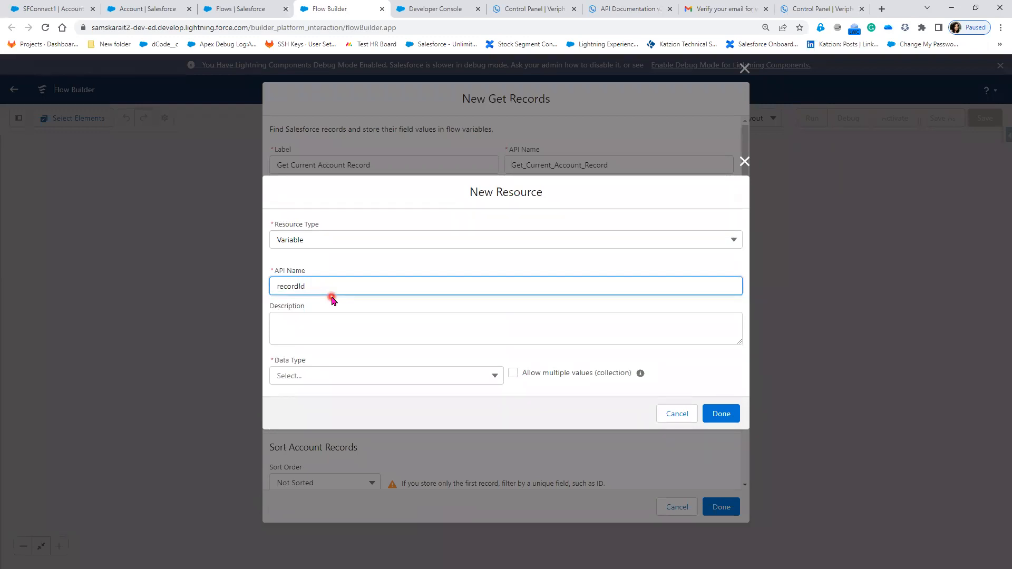
left_click(313, 375)
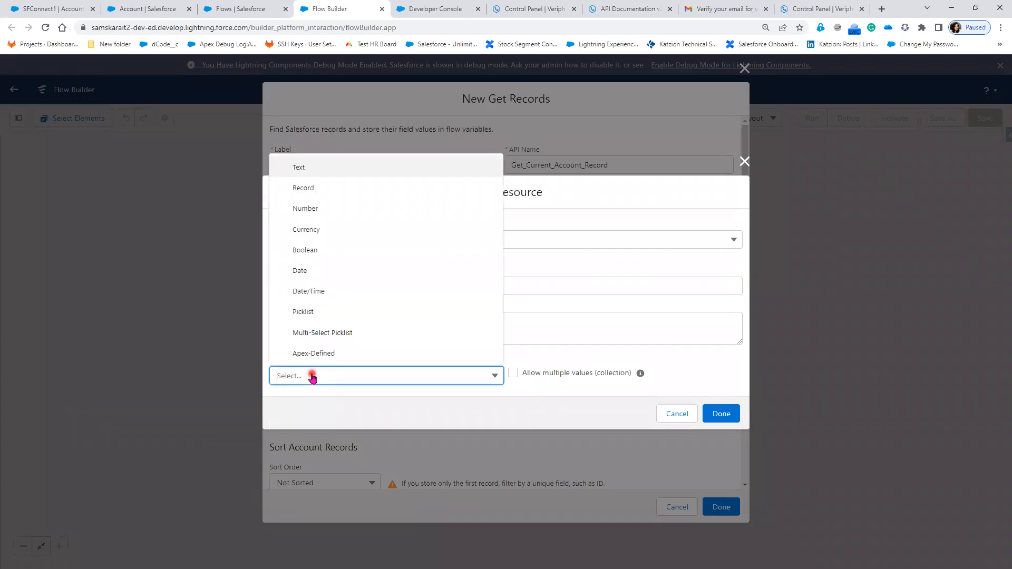
left_click(346, 168)
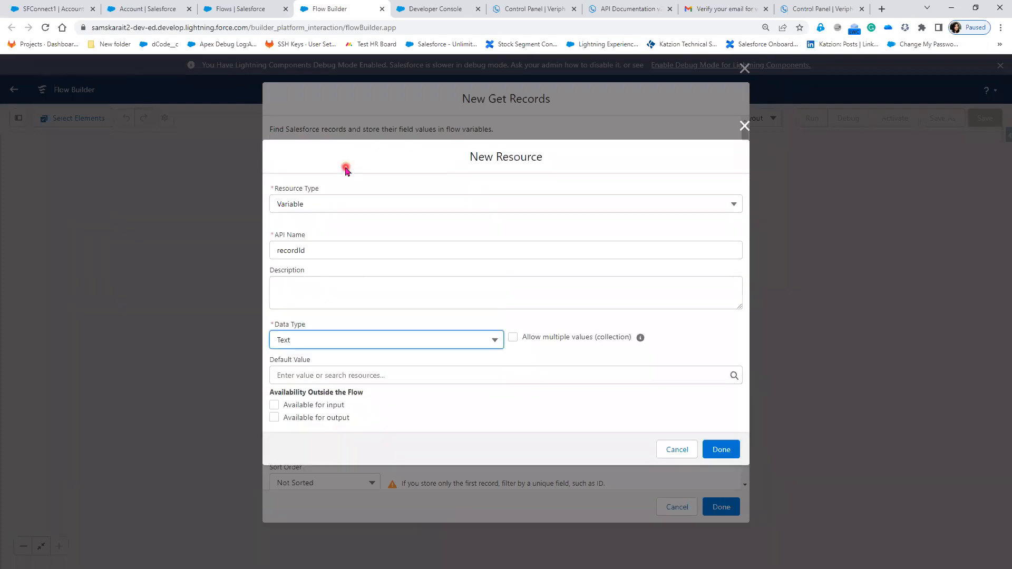
left_click(333, 406)
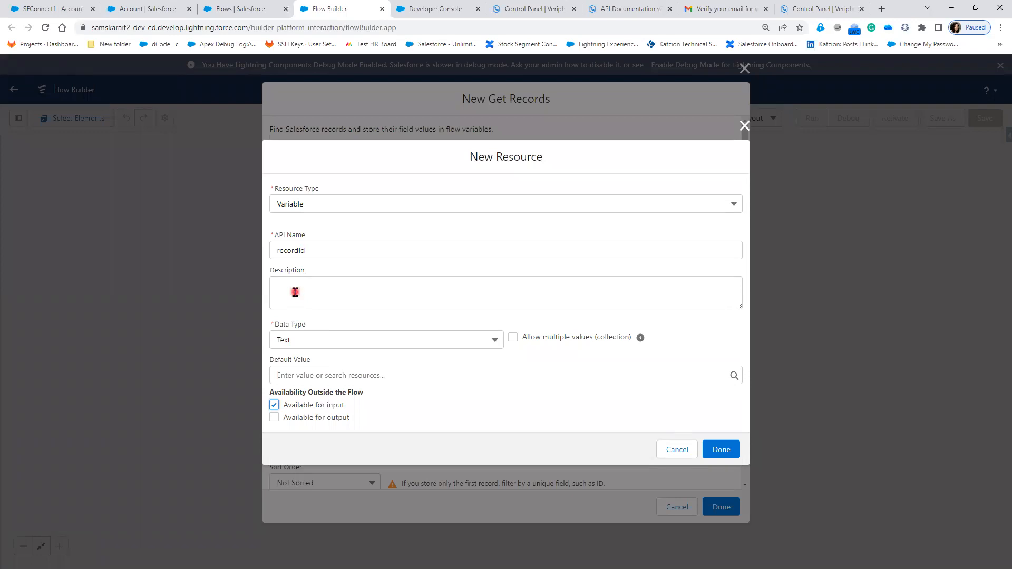
left_click(721, 449)
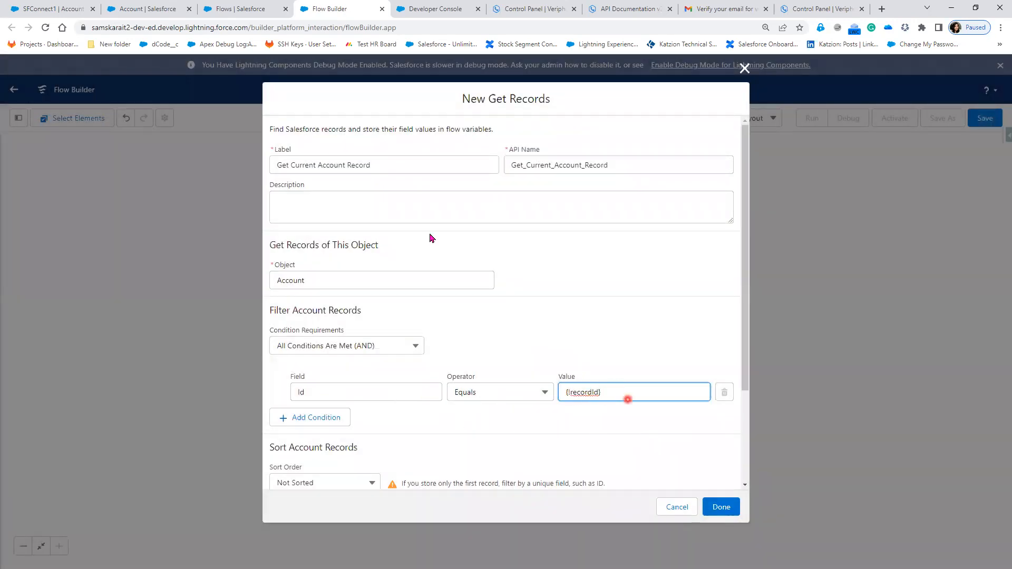
- Check the SFConnect1 account page and its record Id, return to the flow and finish the Get Records element
left_click(39, 5)
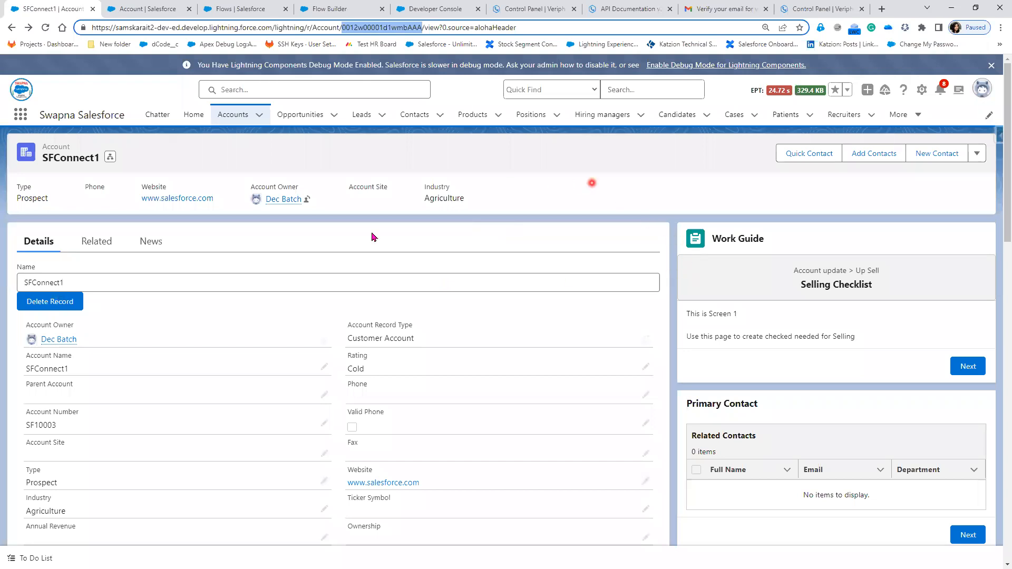
left_click(332, 9)
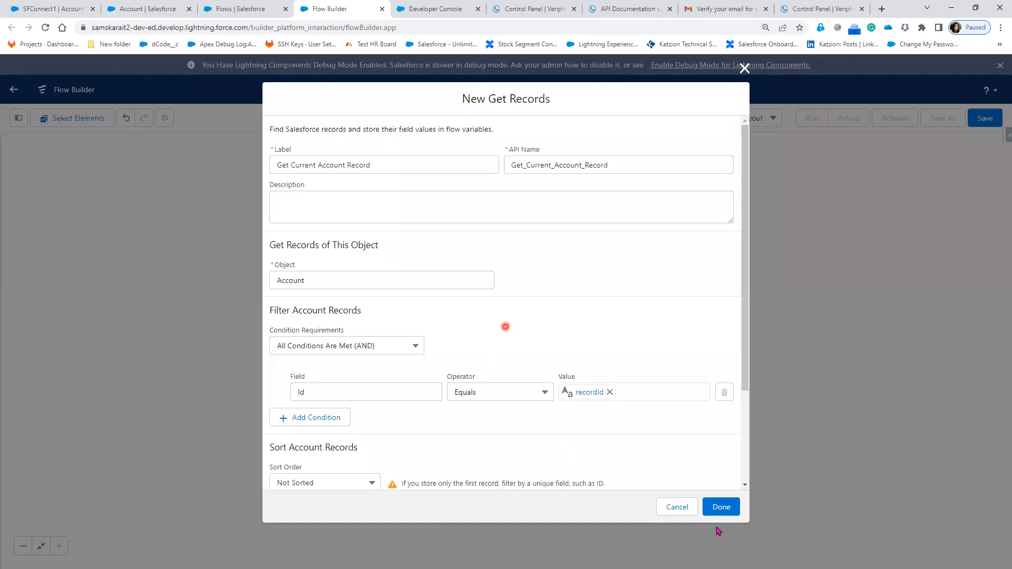
left_click(723, 507)
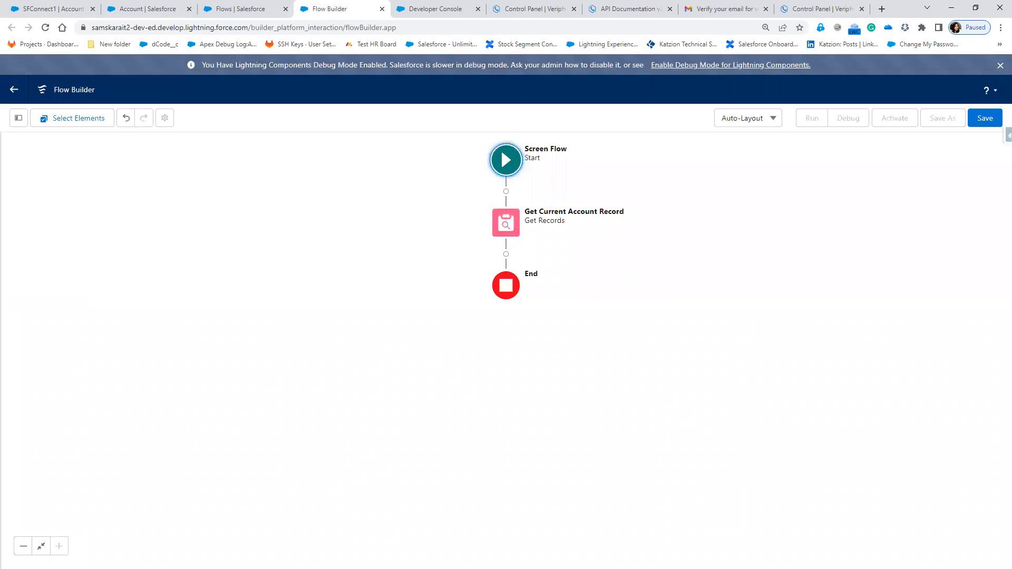
- Reopen the Get Current Account Record element, review how its record data is stored, and close it
double_click(517, 224)
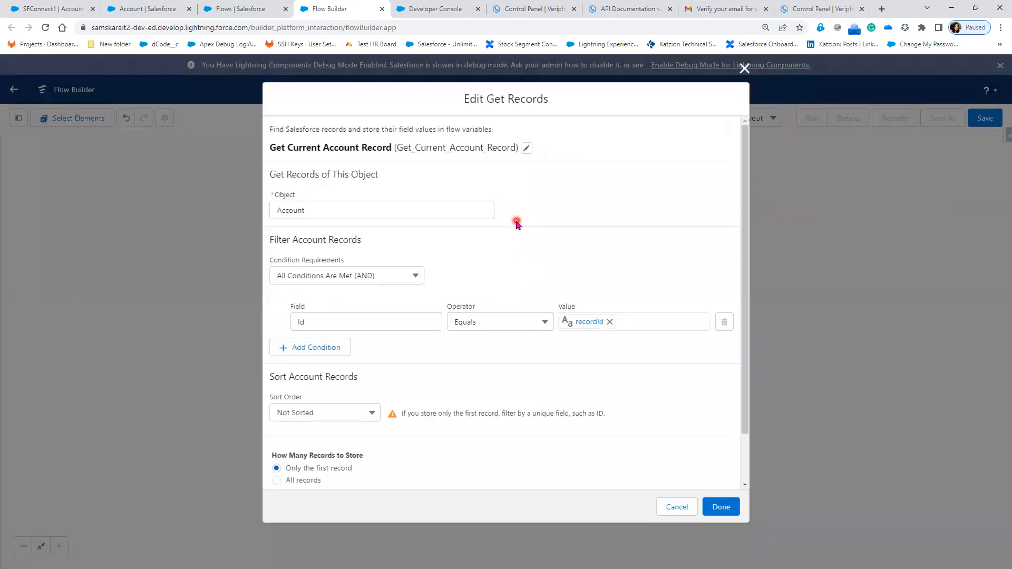
scroll(491, 274, "down", 1)
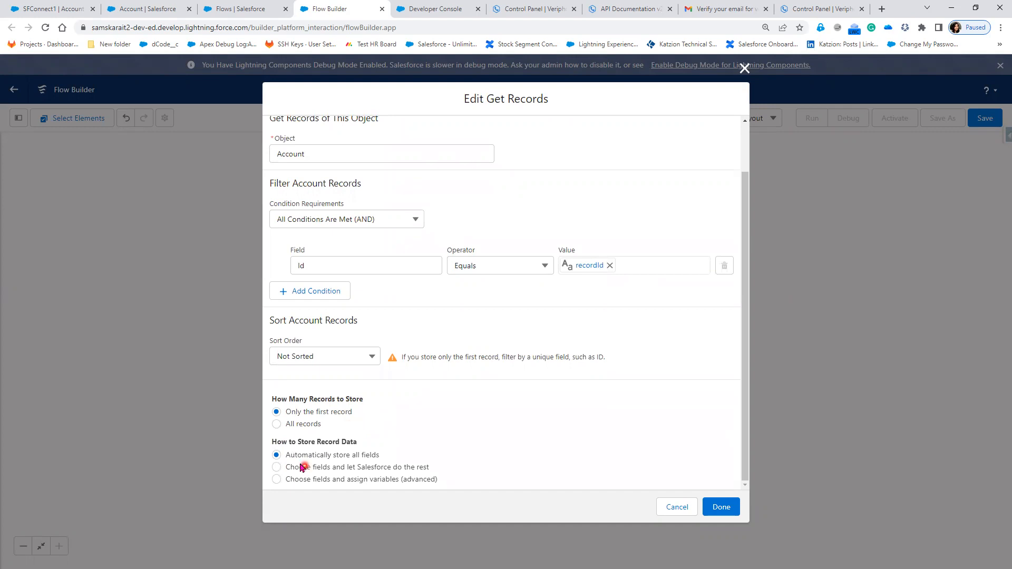
left_click_drag(290, 456, 394, 456)
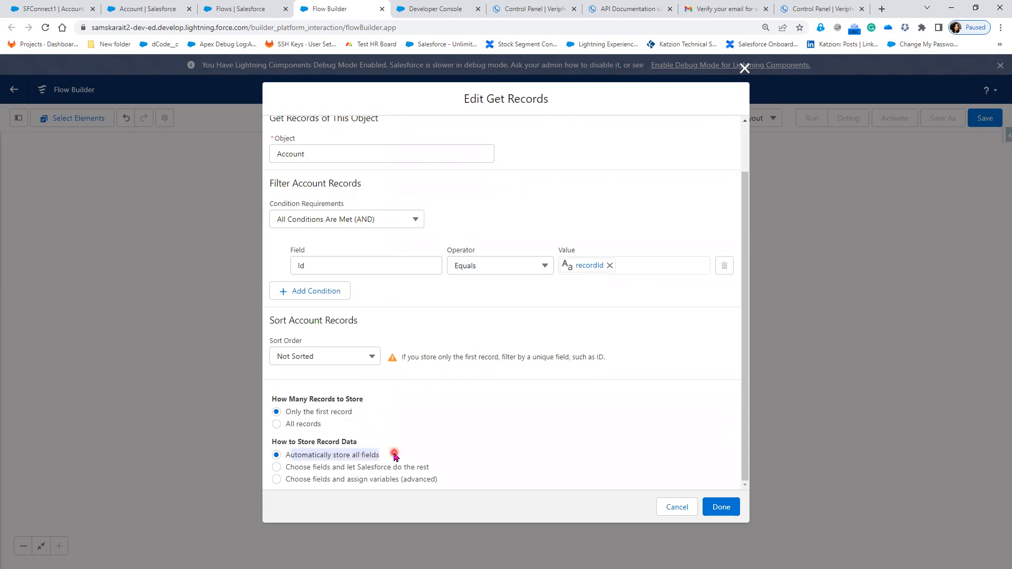
left_click(723, 510)
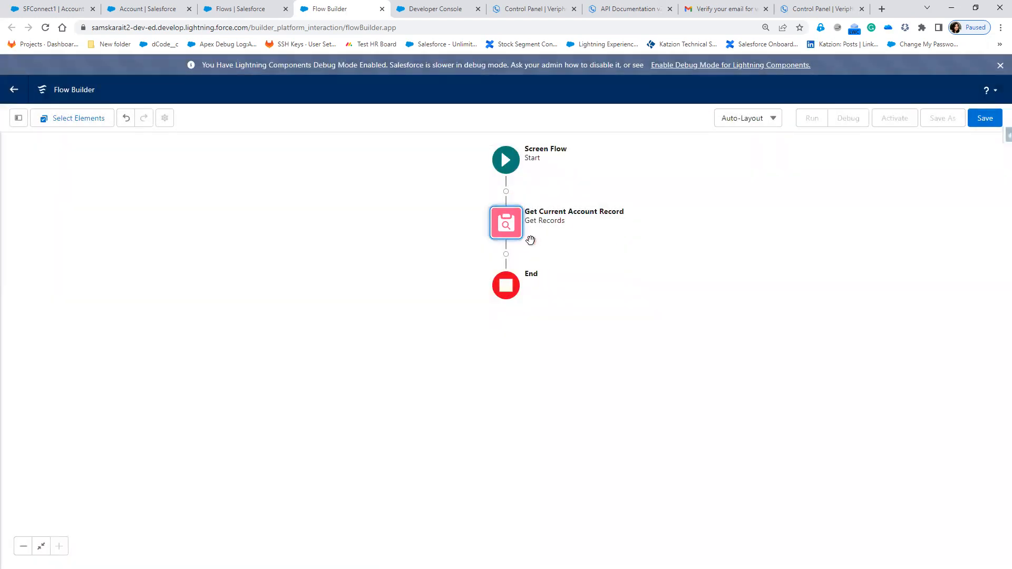
- Switch to Paint, brush a check mark beside 'Step 1: Get current Record Data' and return to Flow Builder
left_click(510, 261)
key("alt+Tab")
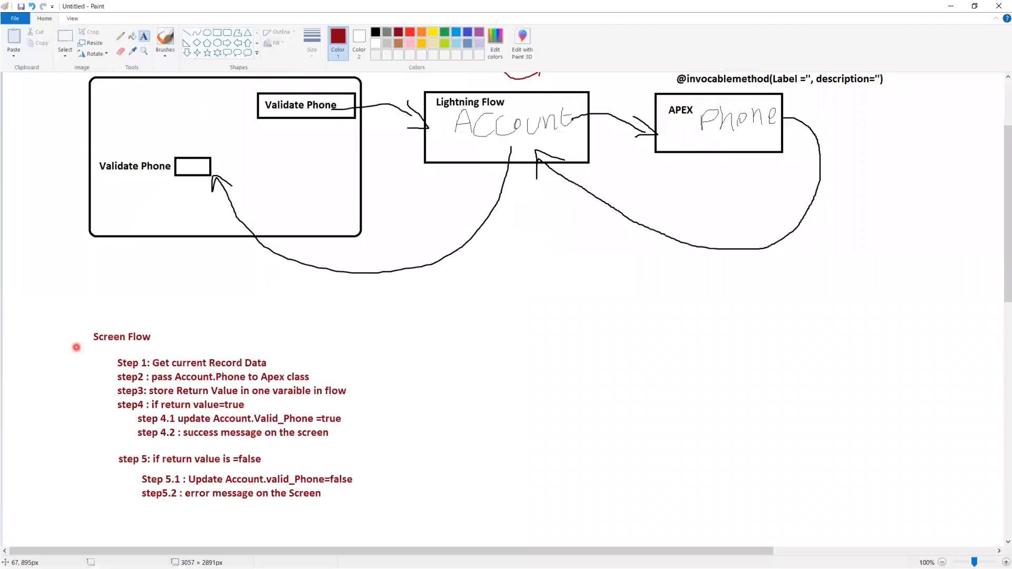
left_click(165, 40)
left_click_drag(284, 354, 332, 341)
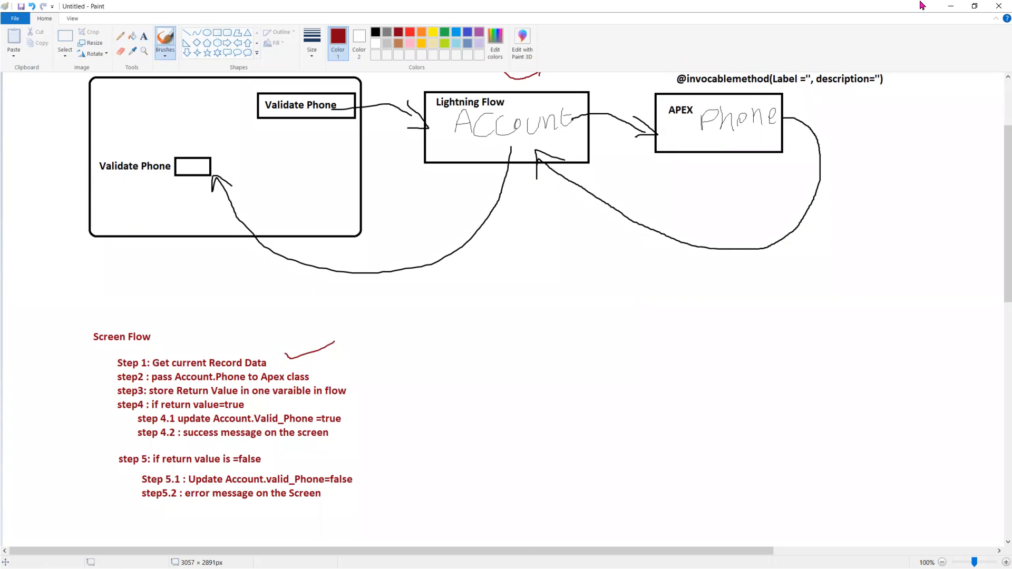
left_click(951, 5)
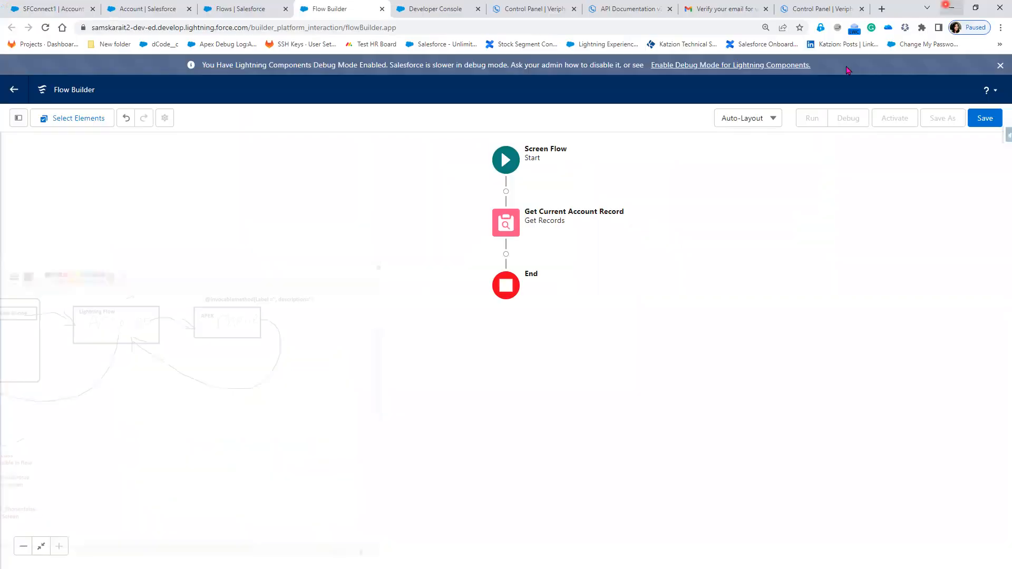
- Add the Validate Phone Number Apex action after Get Current Account Record, with InvokeAPI as its label and API name
left_click(506, 254)
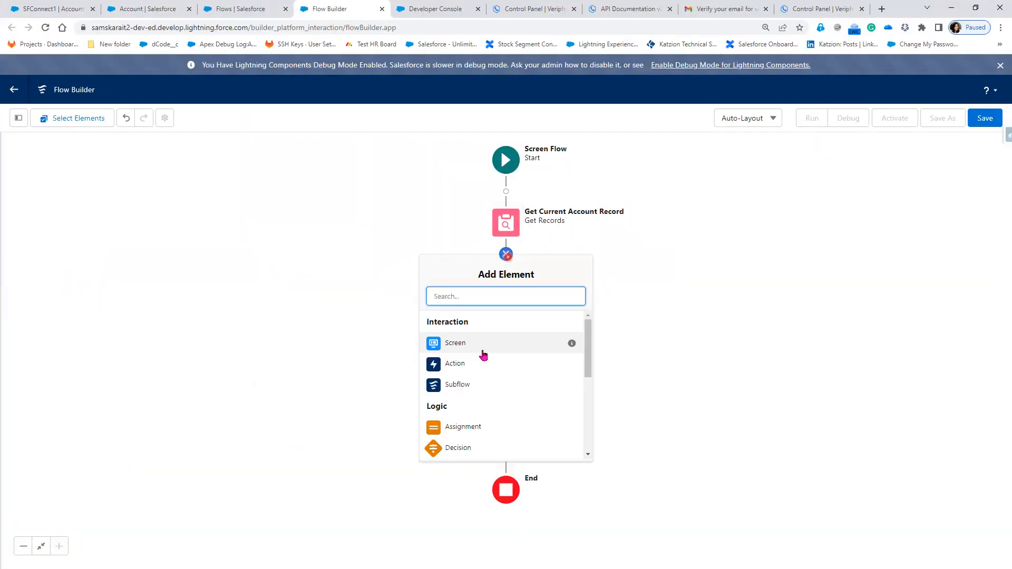
left_click(473, 365)
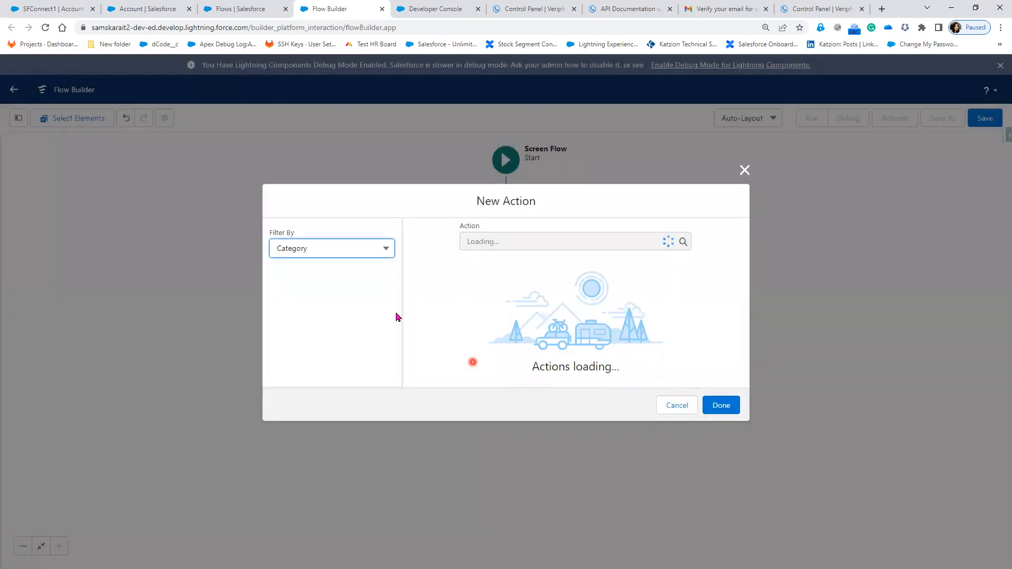
left_click(346, 195)
left_click(321, 233)
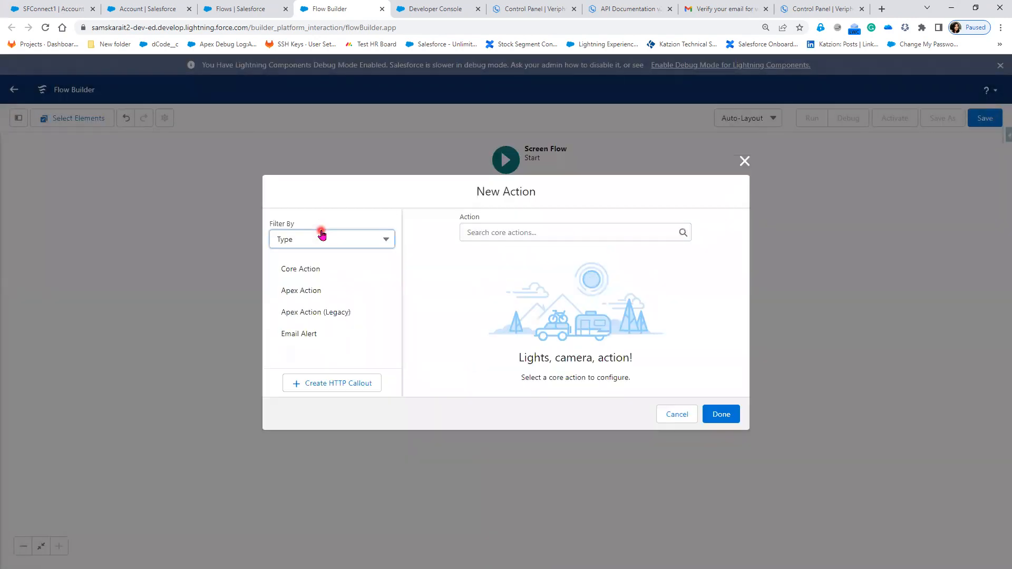
left_click(305, 290)
left_click(491, 233)
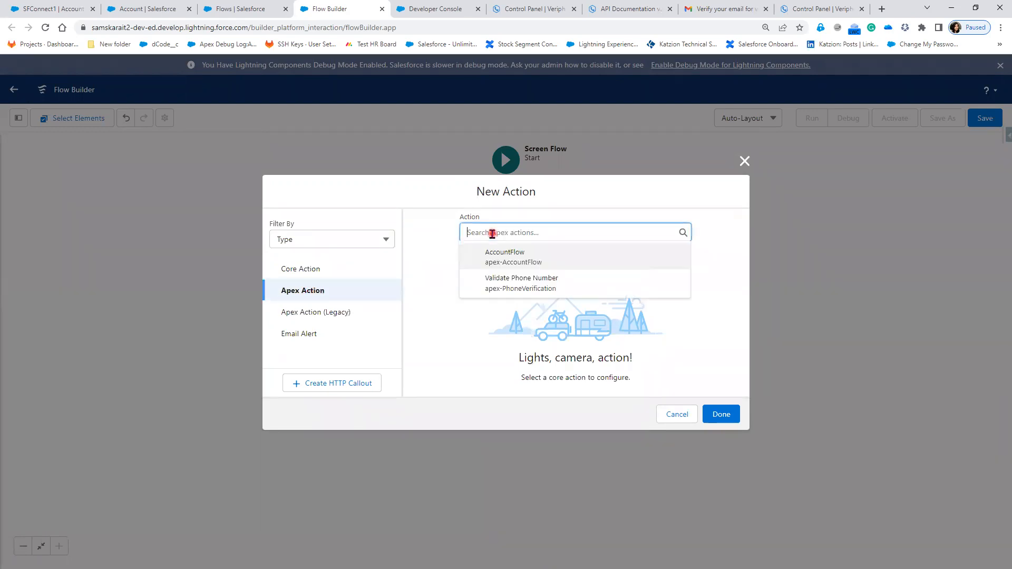
left_click(596, 286)
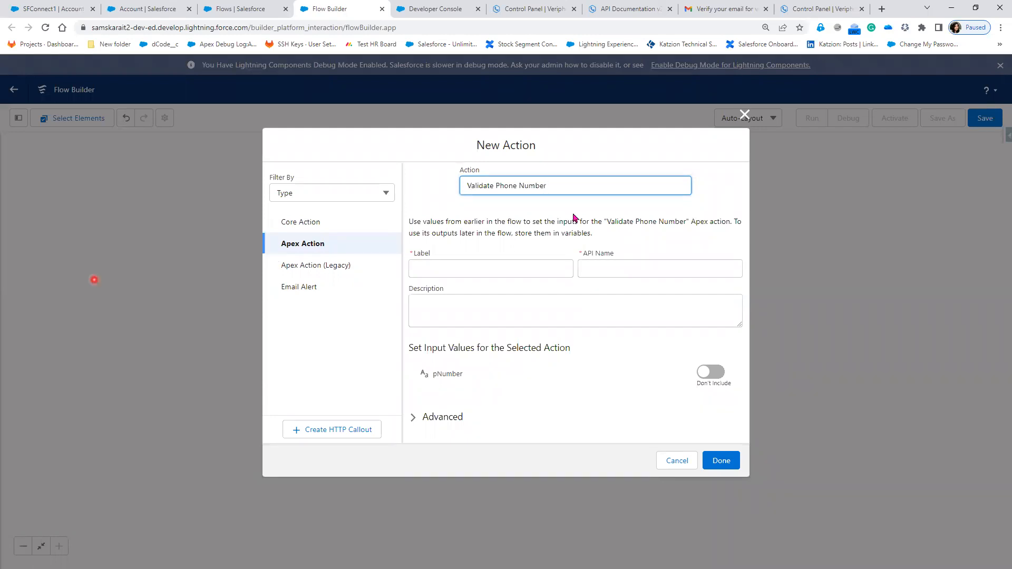
left_click(432, 268)
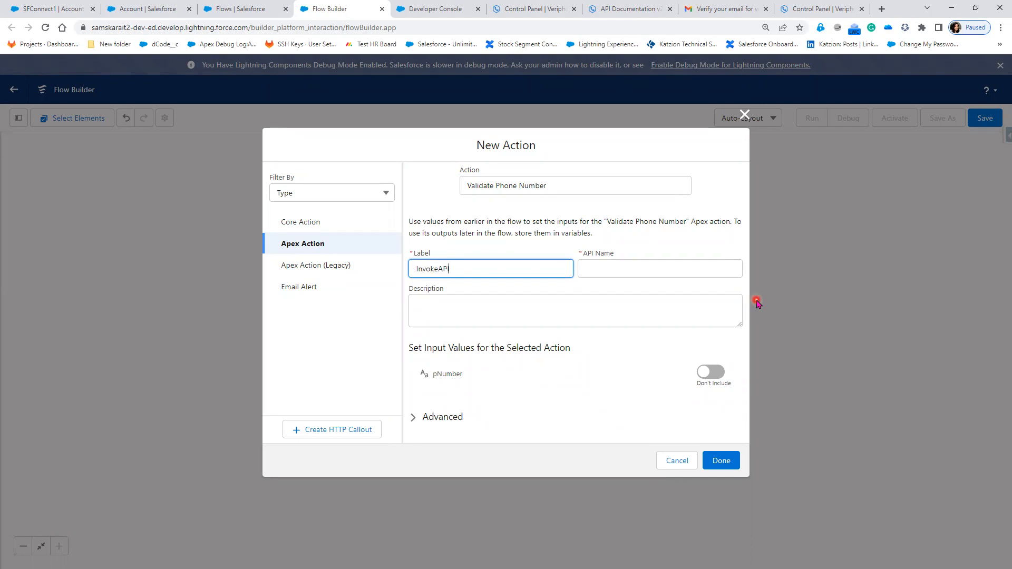
key("Tab")
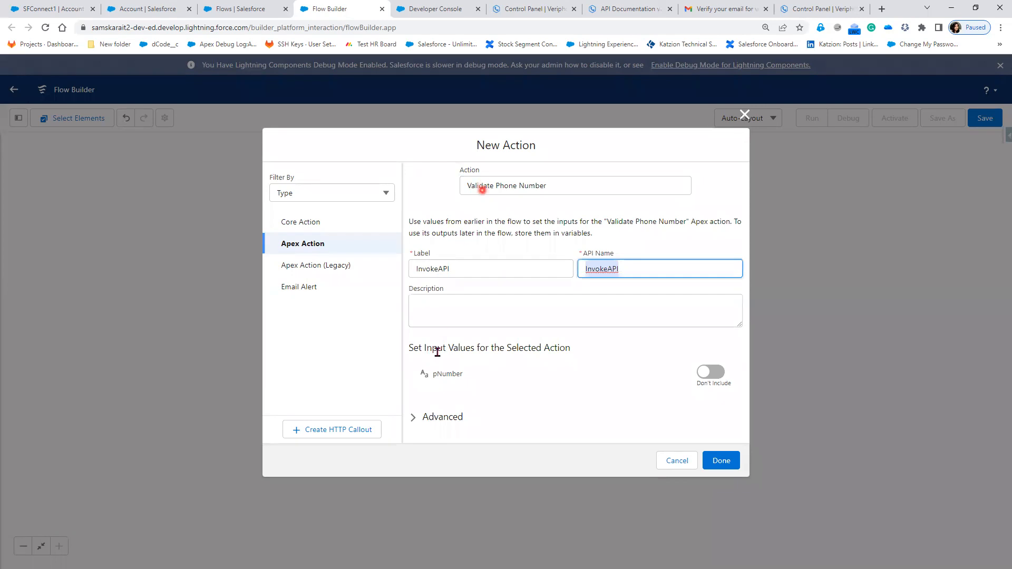
- Review the action's input value section, check the pNumber parameter of validatePhone in Developer Console, and return to Flow Builder
left_click_drag(409, 347, 576, 350)
left_click(536, 369)
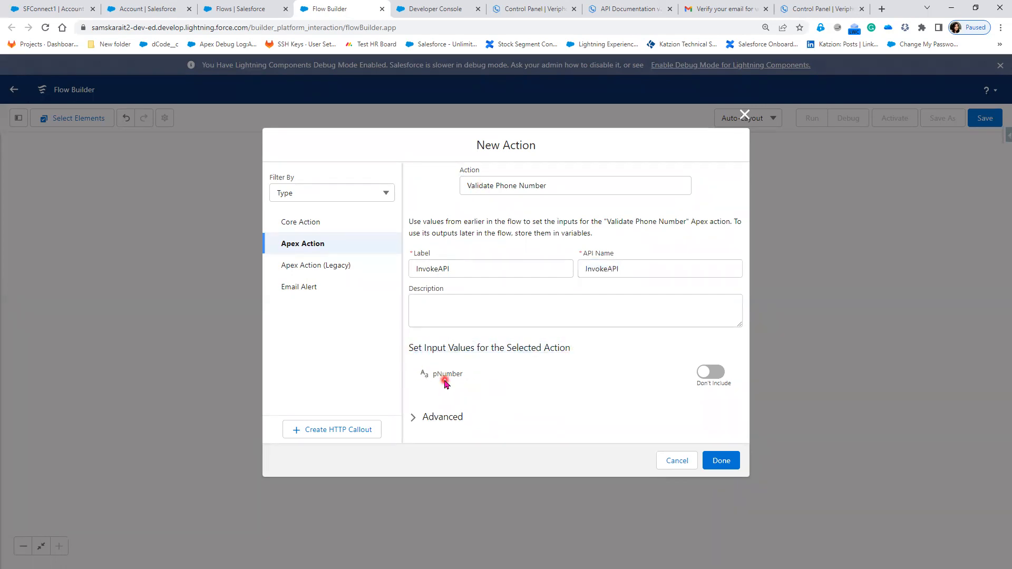
left_click(430, 9)
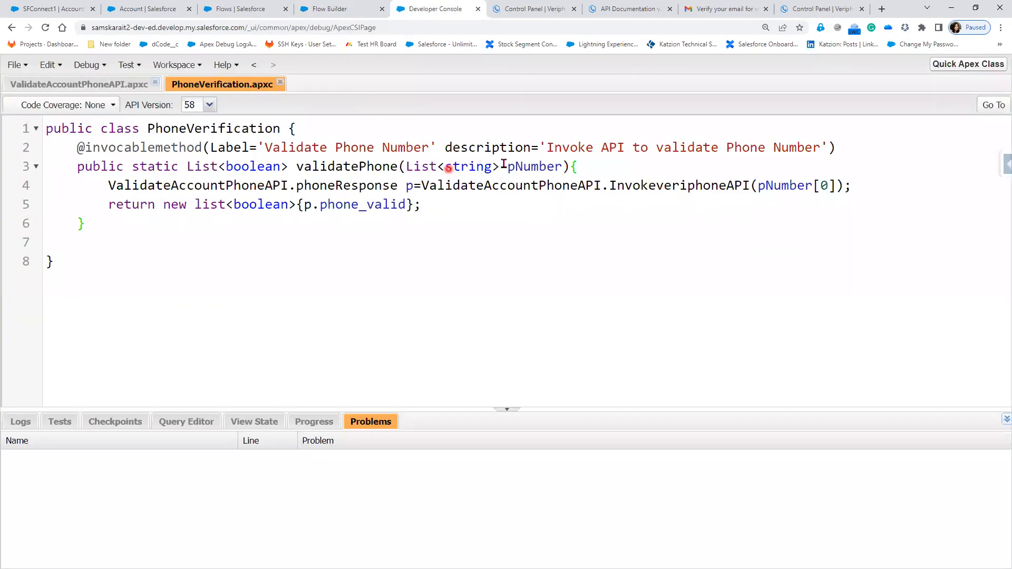
double_click(535, 166)
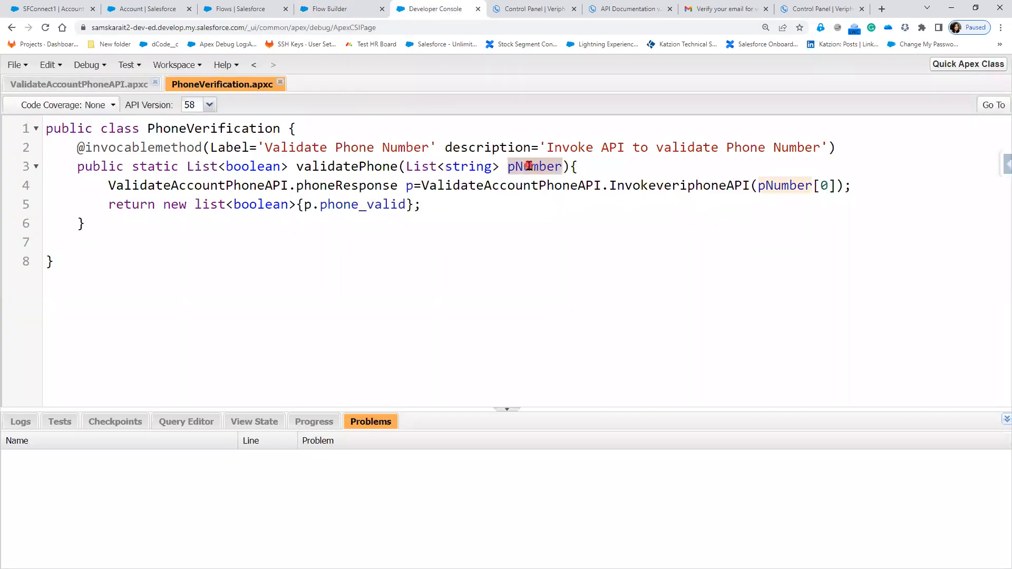
left_click(346, 11)
- Include the pNumber input with the value {!Get_Current_Account_Record.Phone} and enable manual assignment of variables for the action
left_click(717, 372)
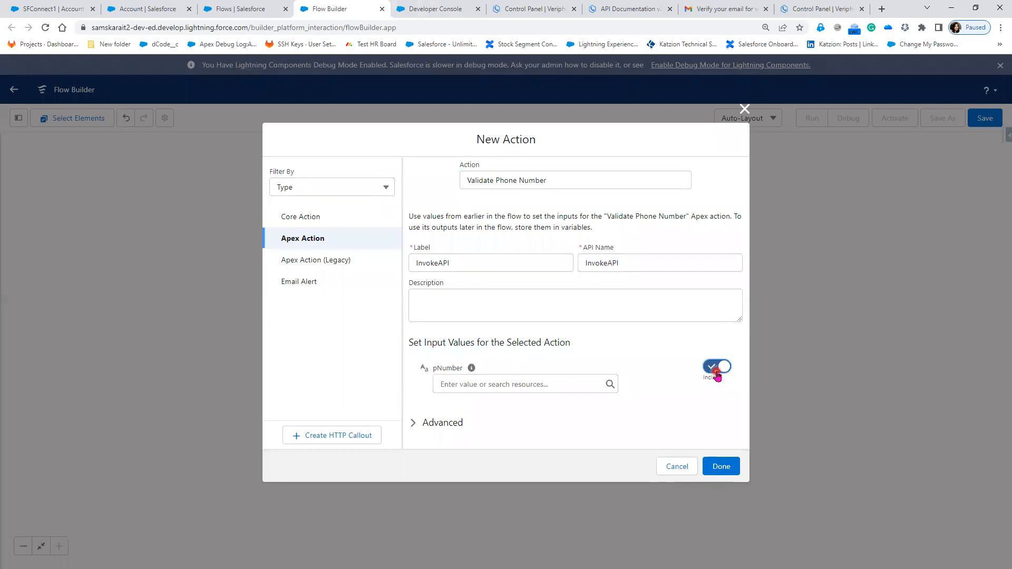
left_click(522, 384)
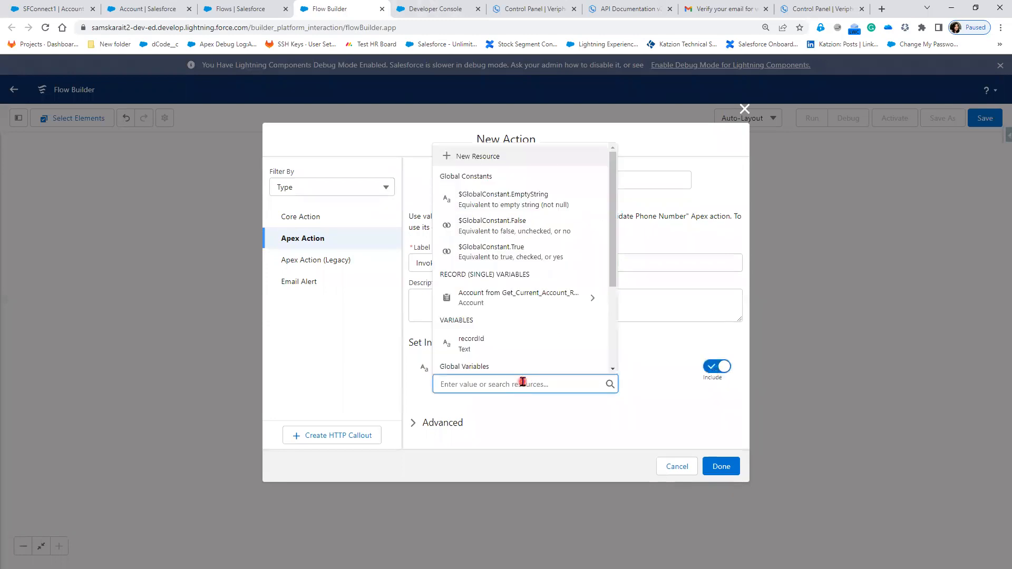
left_click(545, 296)
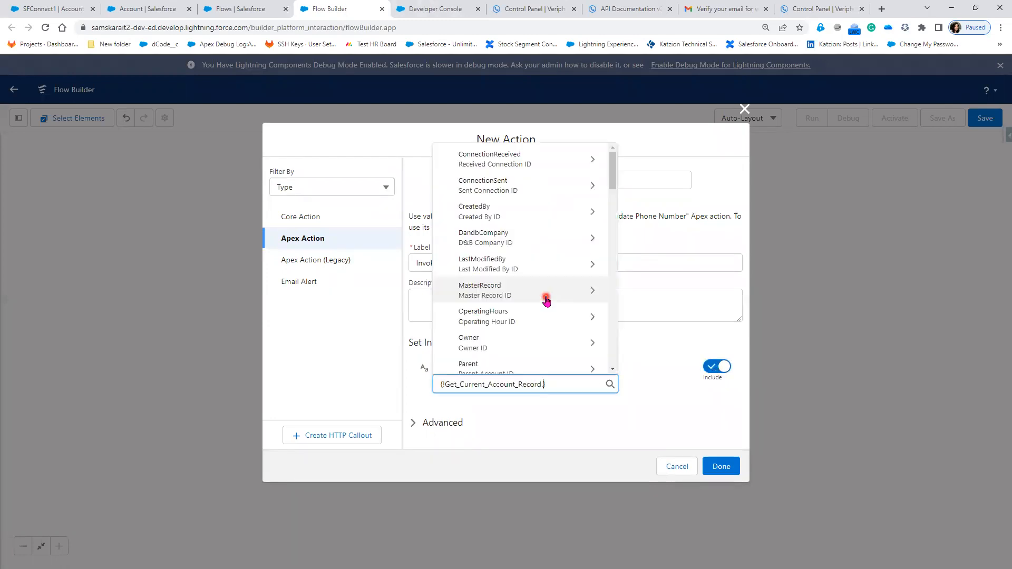
scroll(547, 343, "down", 1)
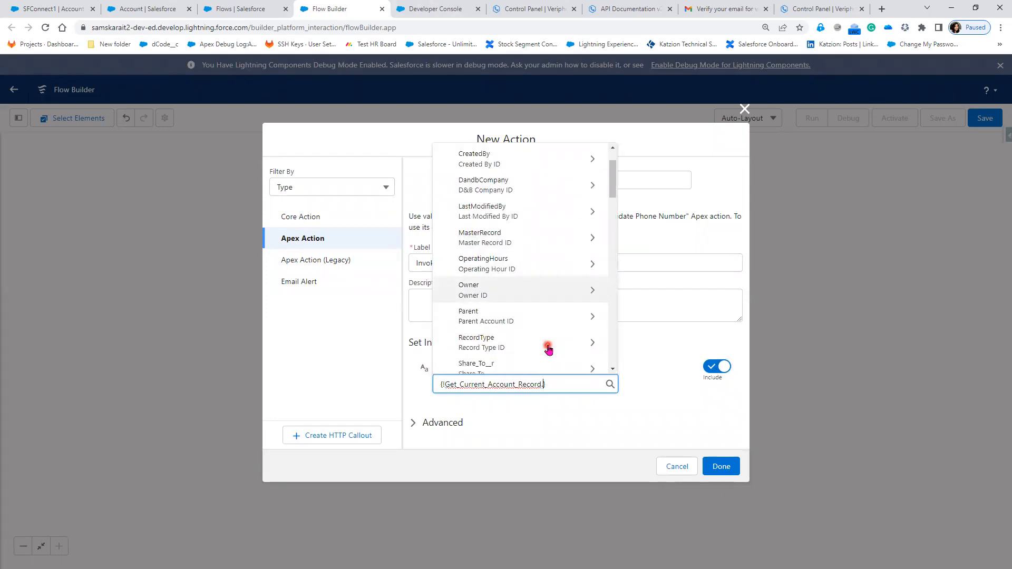
scroll(549, 349, "down", 1)
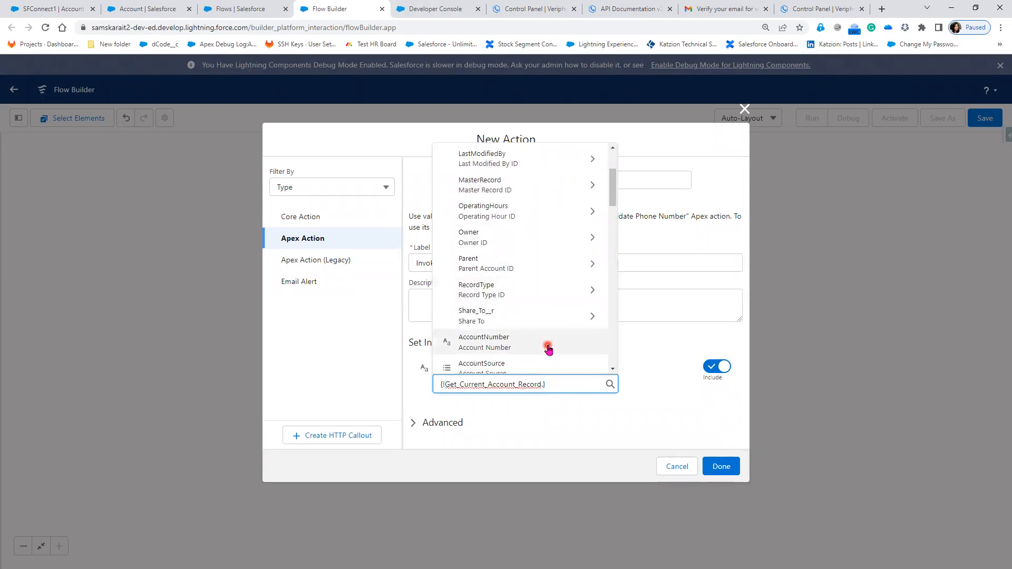
scroll(548, 348, "down", 5)
type("ph")
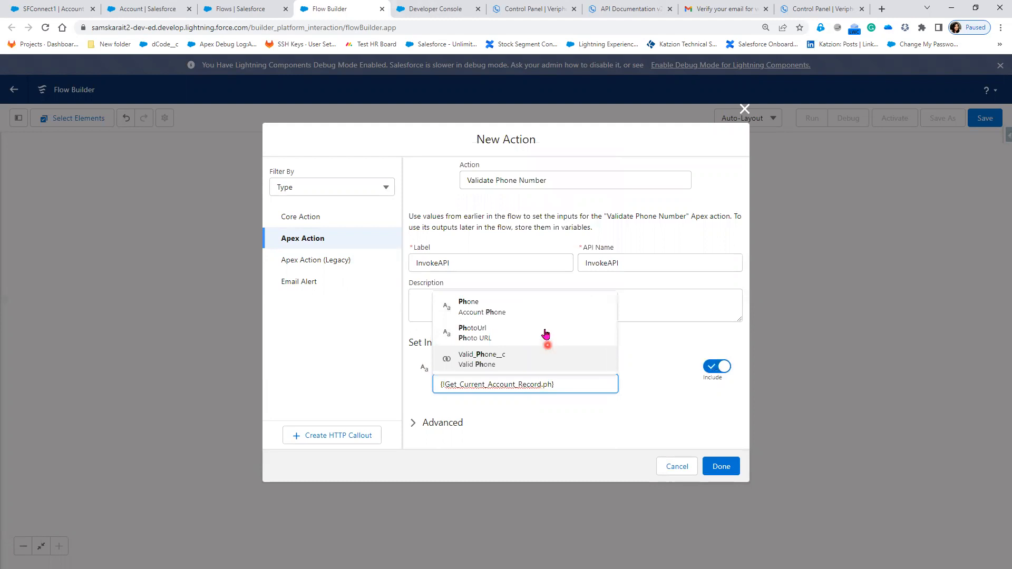
left_click(537, 316)
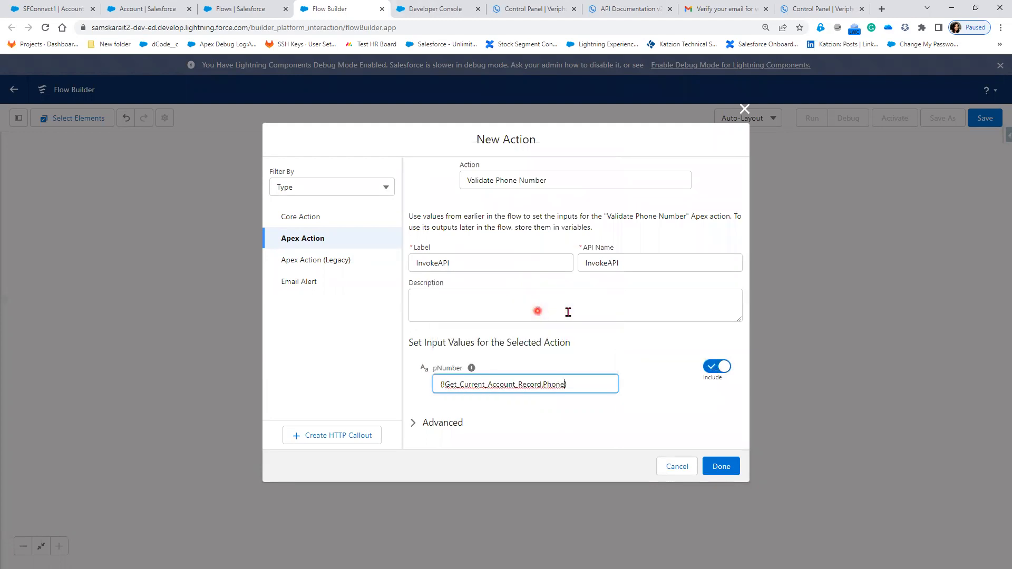
left_click(646, 404)
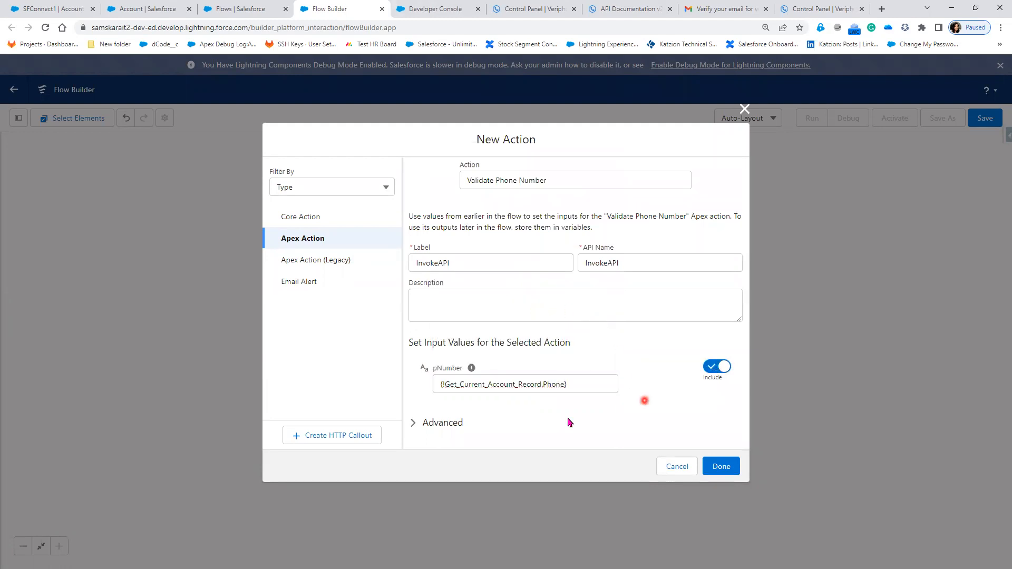
left_click(413, 423)
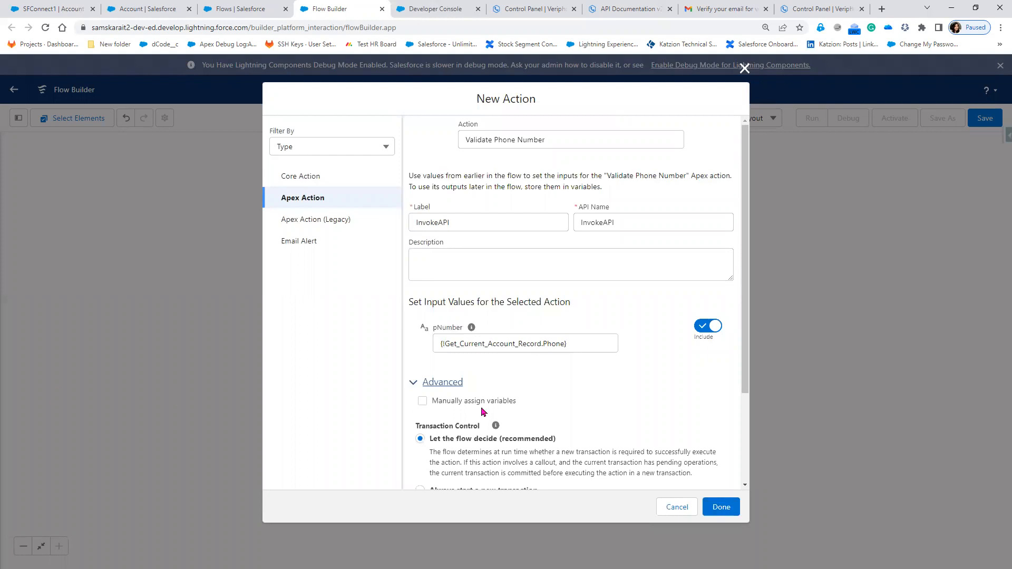
left_click(422, 401)
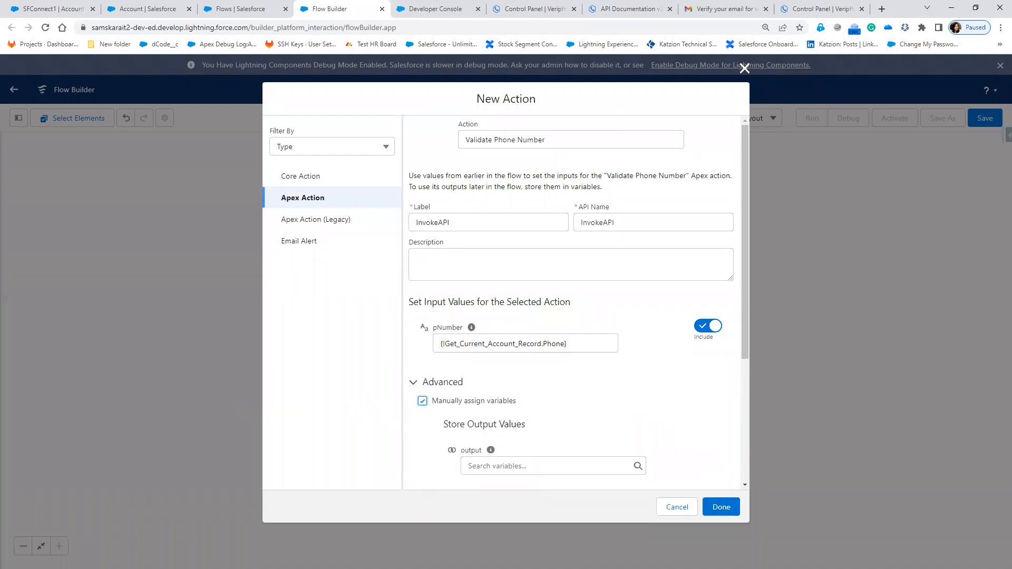
- Switch to Paint, brush check marks beside step2 and step3 of the Screen Flow outline, and return to Flow Builder
key("alt+Tab")
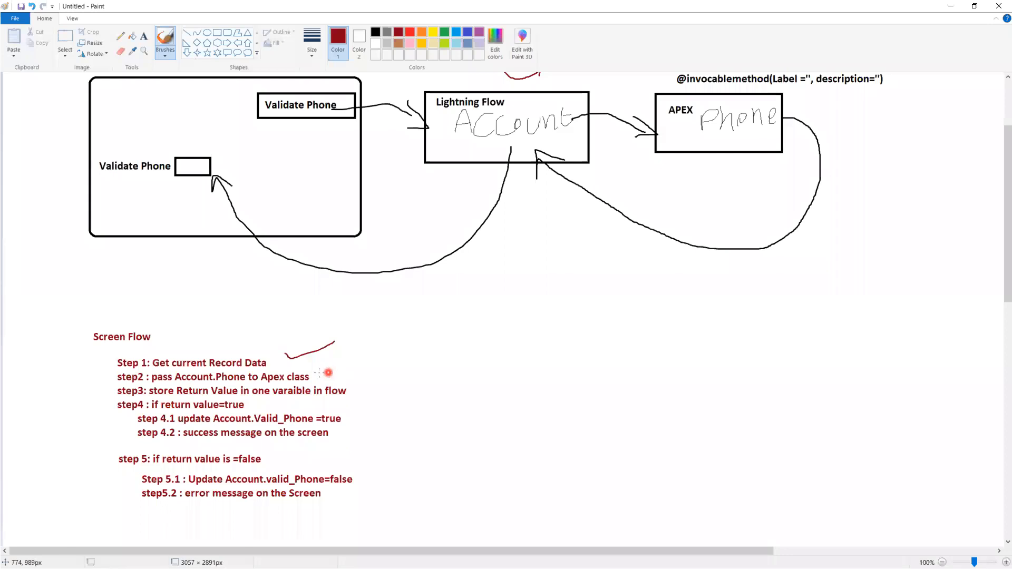
left_click_drag(317, 372, 361, 363)
mouse_move(352, 386)
left_mouse_down()
mouse_move(357, 393)
mouse_move(386, 380)
mouse_move(362, 393)
left_mouse_up()
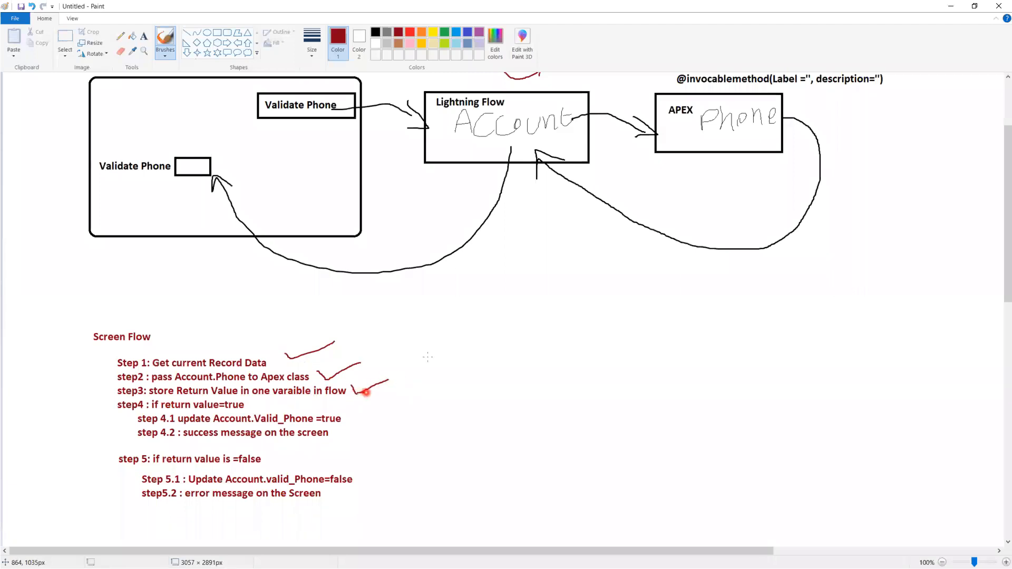
left_click(951, 6)
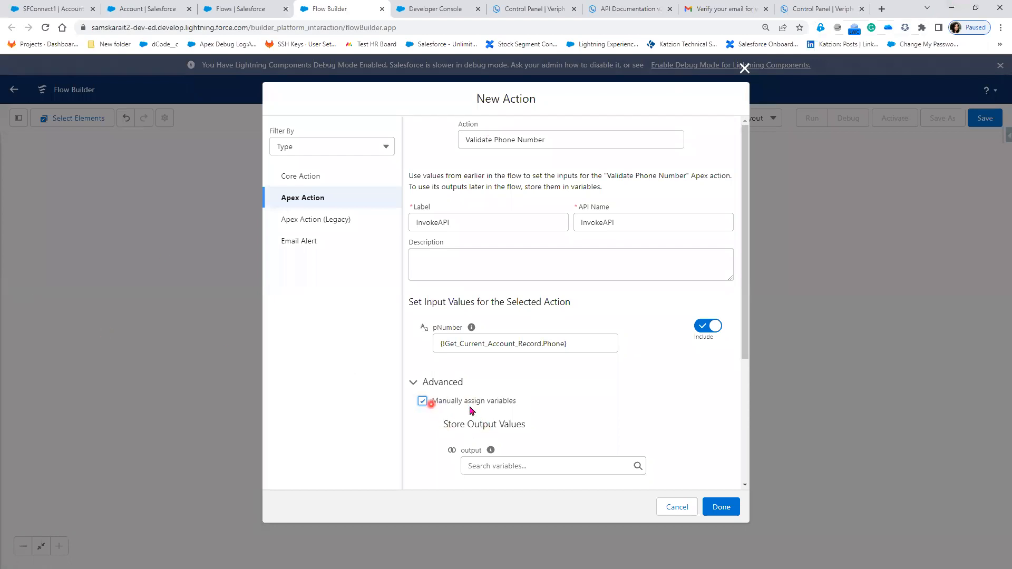
- Create a Boolean variable named APIResult, available for output, to store the action's output value
left_click(496, 465)
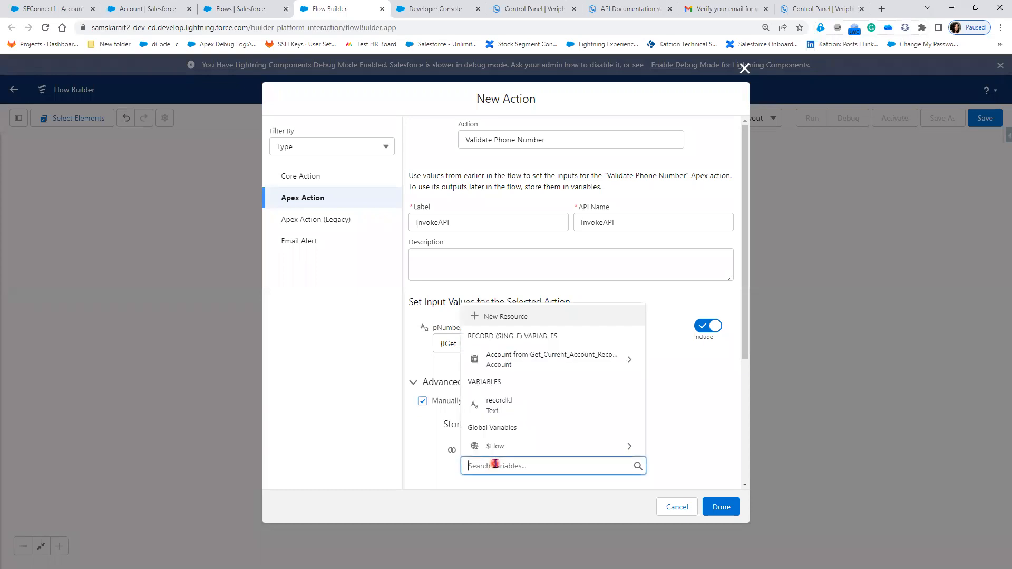
left_click(534, 323)
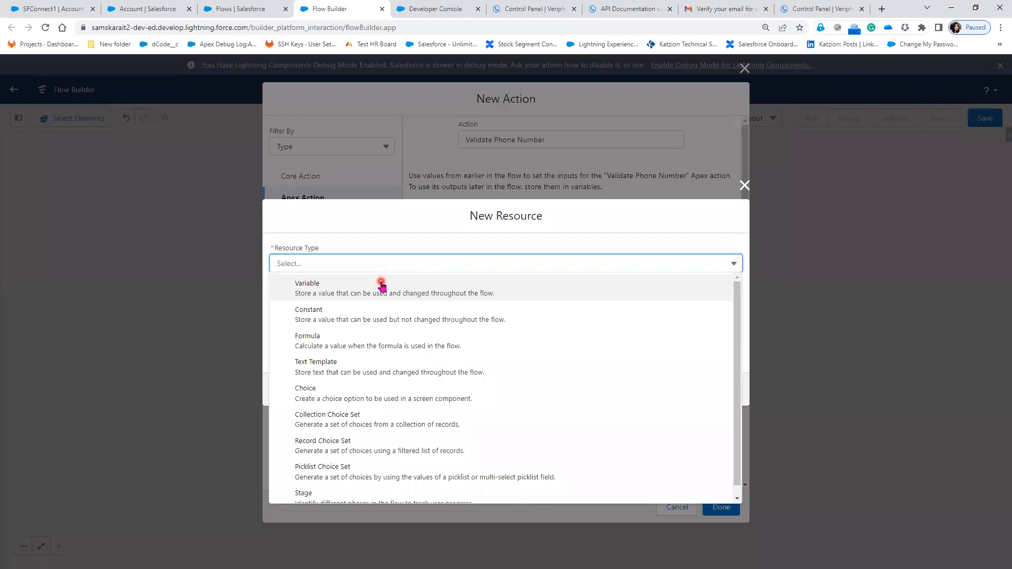
left_click(381, 281)
left_click(355, 285)
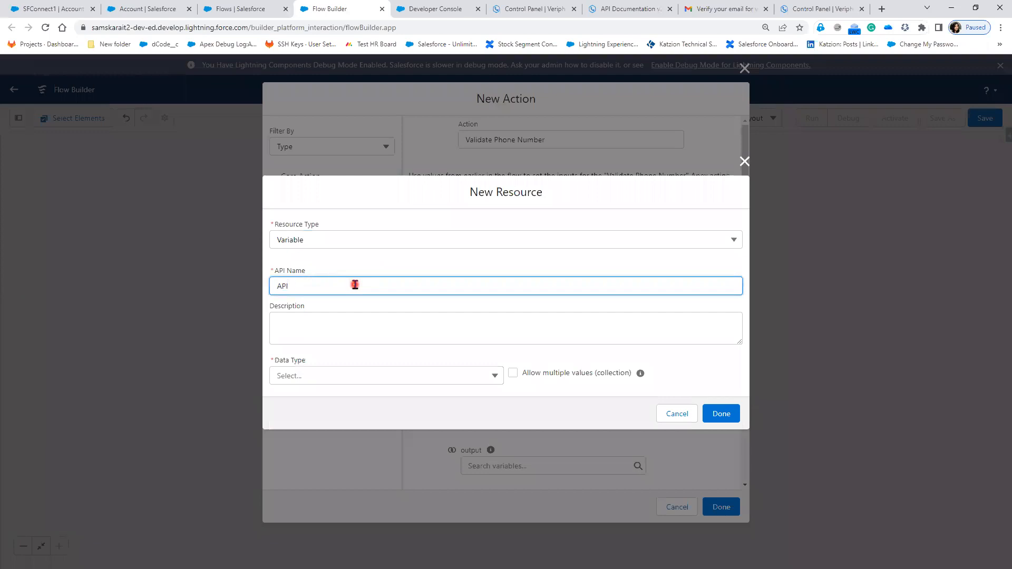
key("Tab")
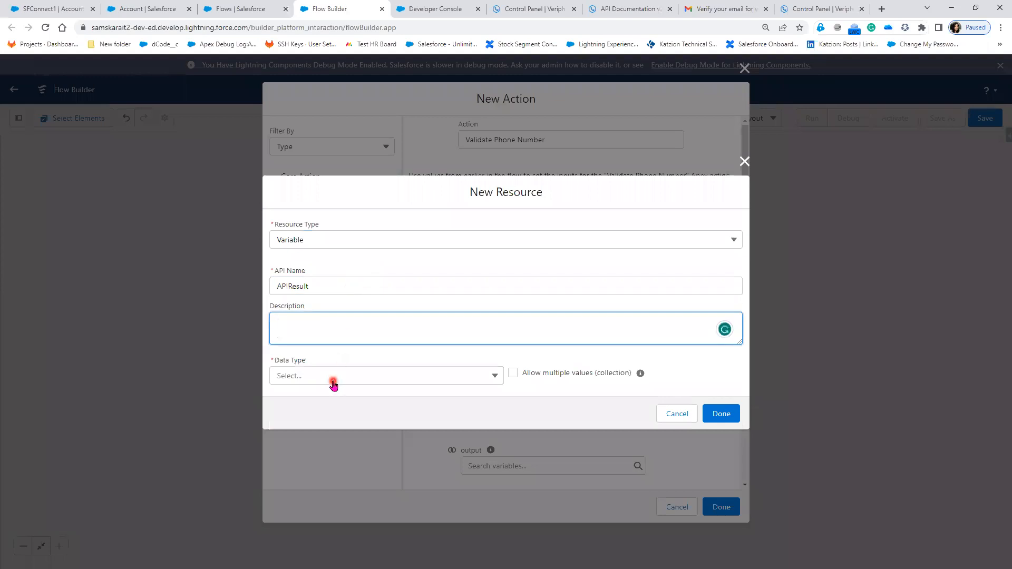
left_click(333, 377)
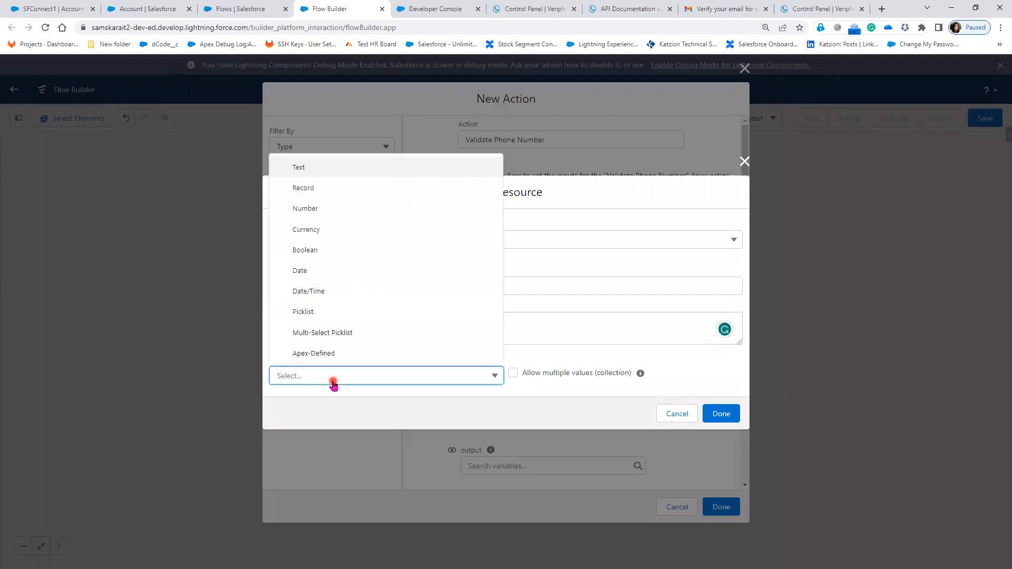
left_click(336, 250)
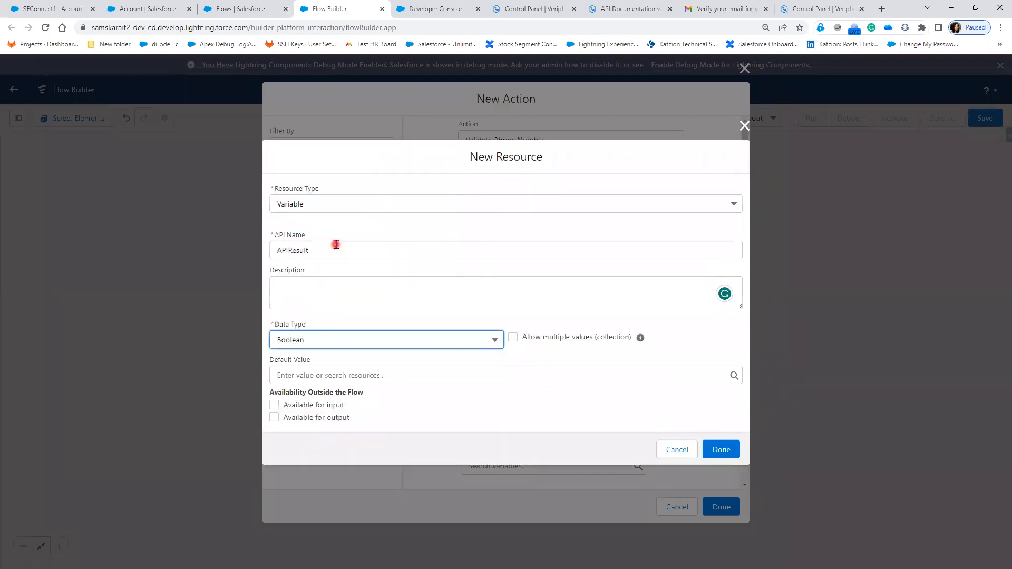
left_click(333, 418)
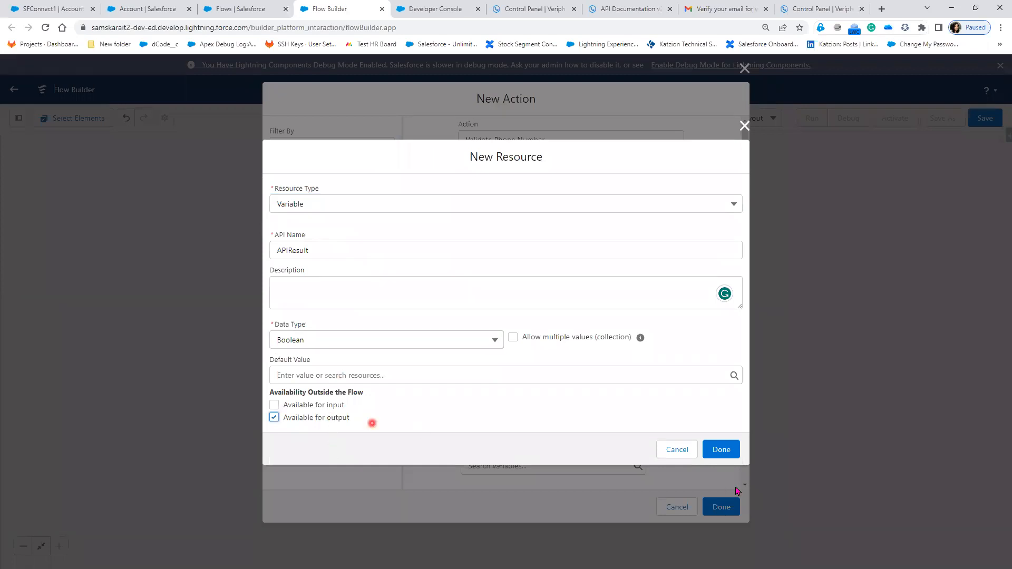
left_click(721, 450)
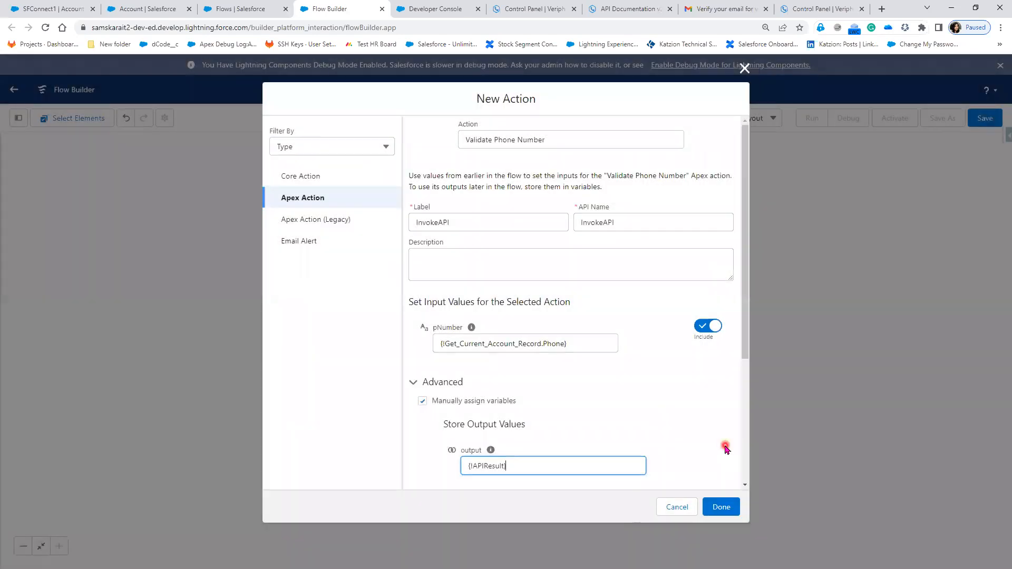
- Review the transaction control options, finish the InvokeAPI action, and switch to the outline in Paint
scroll(725, 448, "down", 2)
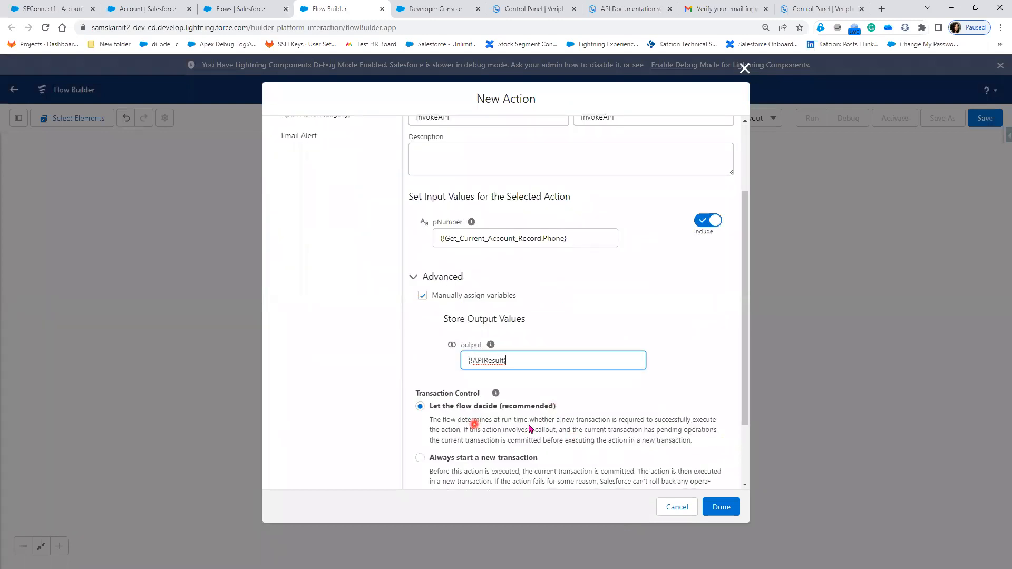
scroll(463, 450, "down", 2)
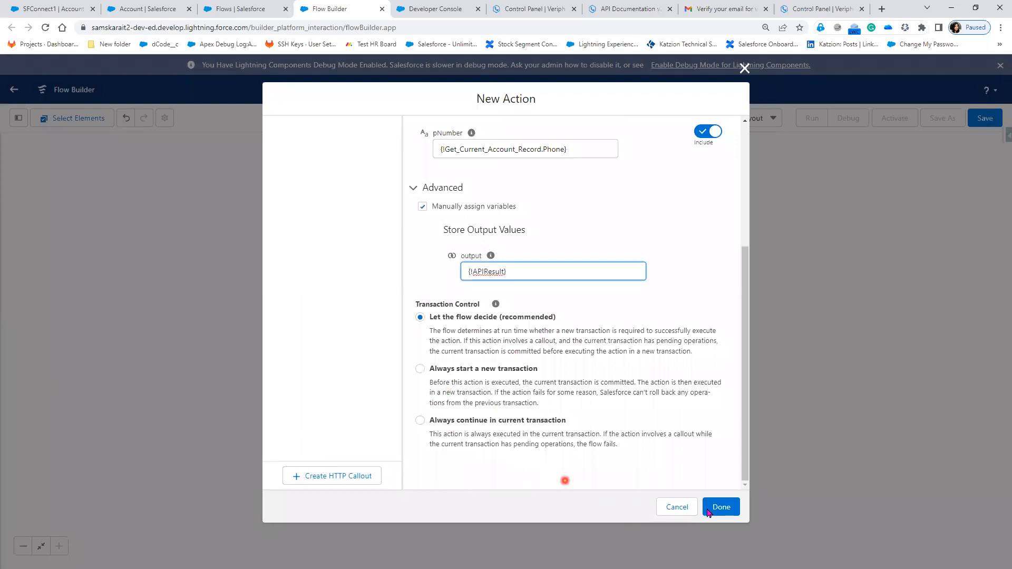
left_click(726, 511)
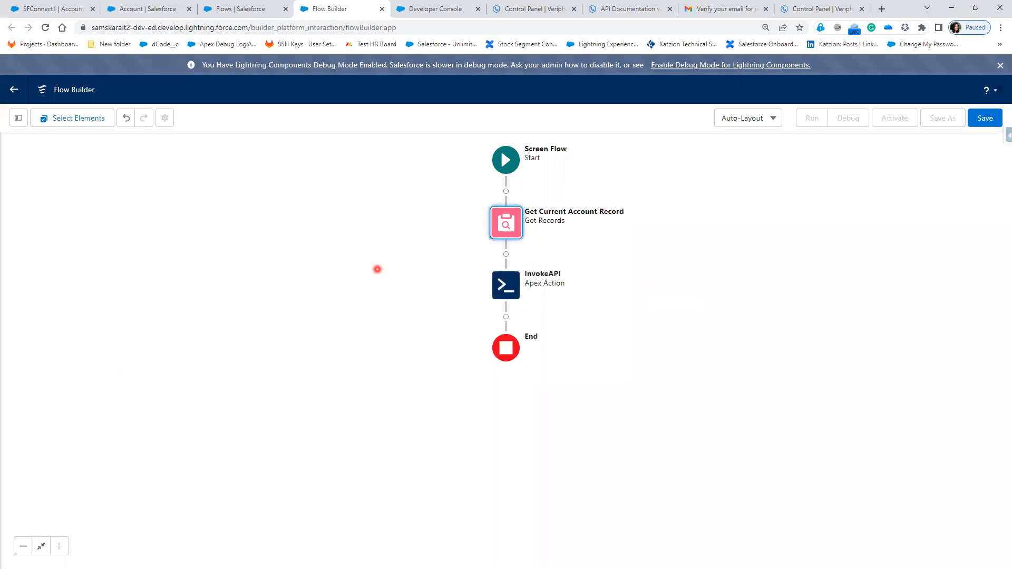
key("alt+Tab")
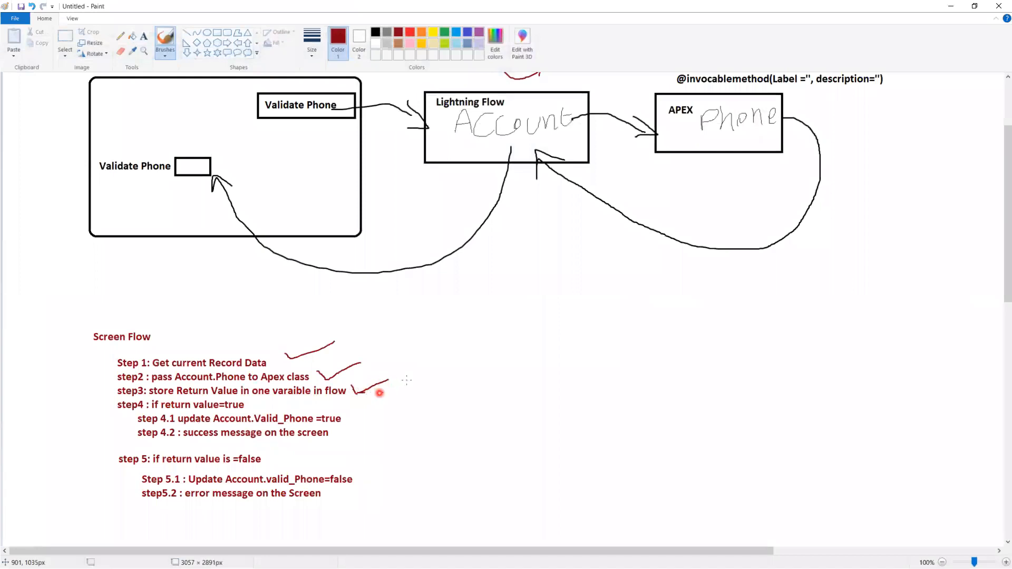
- Brush a bracket beside steps 4.1 and 4.2 and check marks beside step4 and step 5, and return to Flow Builder
left_click_drag(350, 405, 350, 440)
left_click_drag(90, 401, 112, 395)
left_click_drag(96, 457, 122, 452)
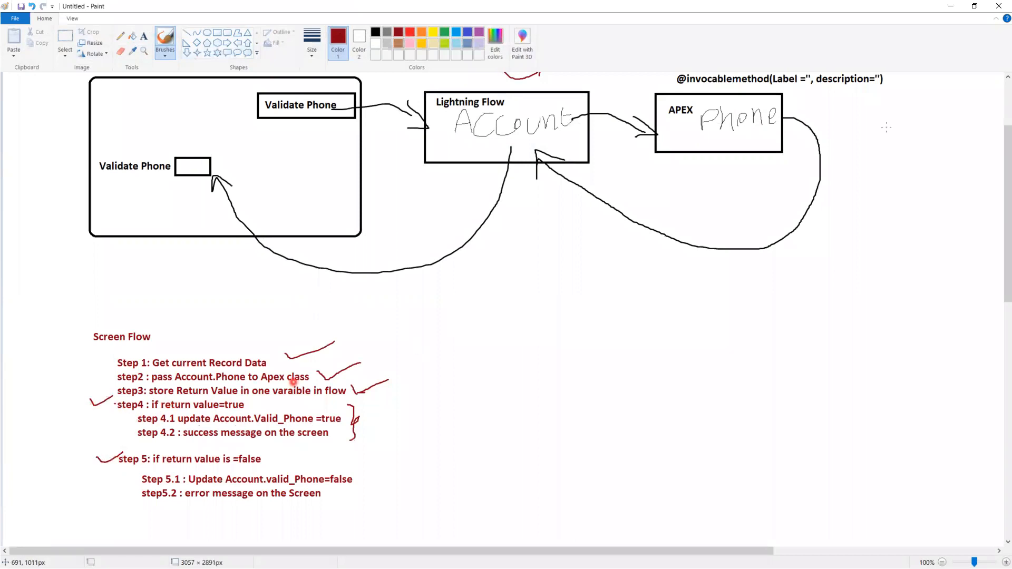
left_click(951, 6)
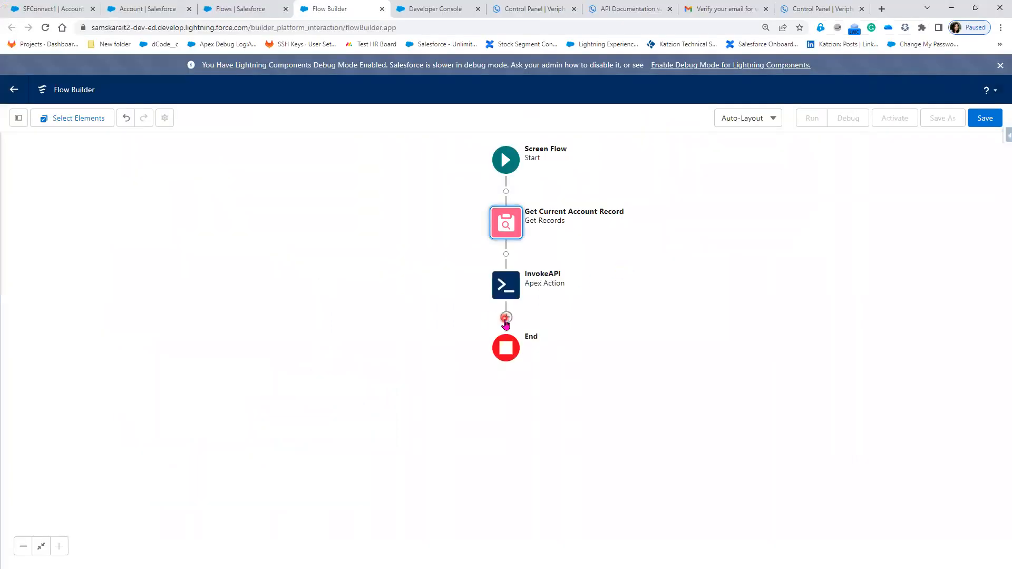
- Add a Decision element labelled Validate Phone Number after the InvokeAPI action, with API name Validate_Phone_Number
left_click(505, 316)
scroll(511, 453, "down", 3)
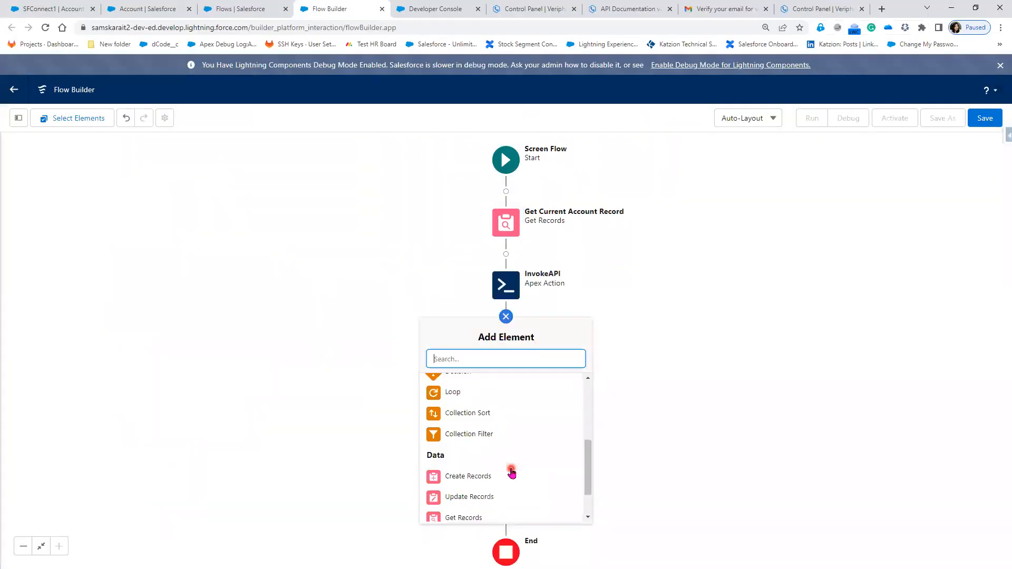
scroll(481, 419, "up", 1)
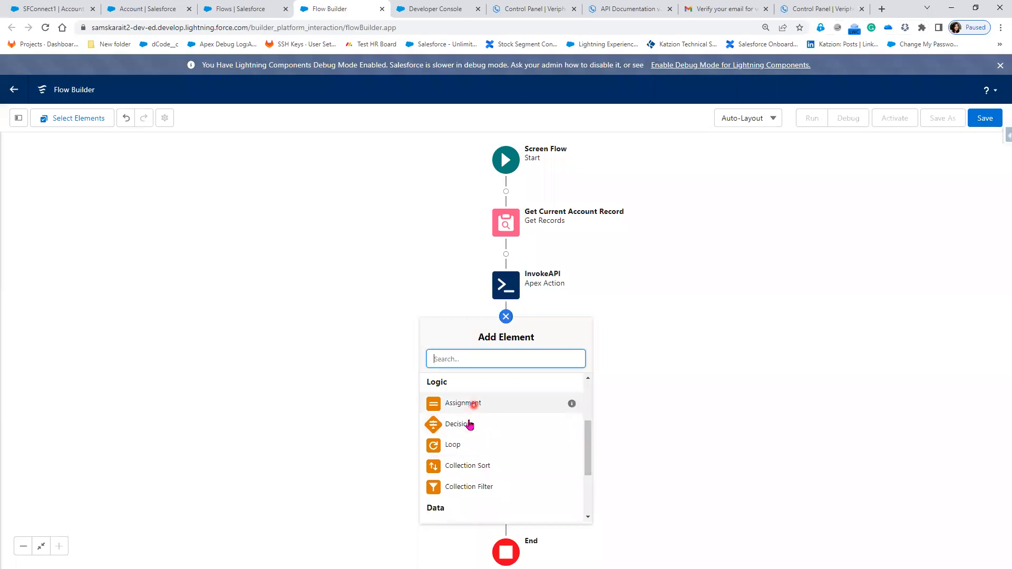
left_click(469, 422)
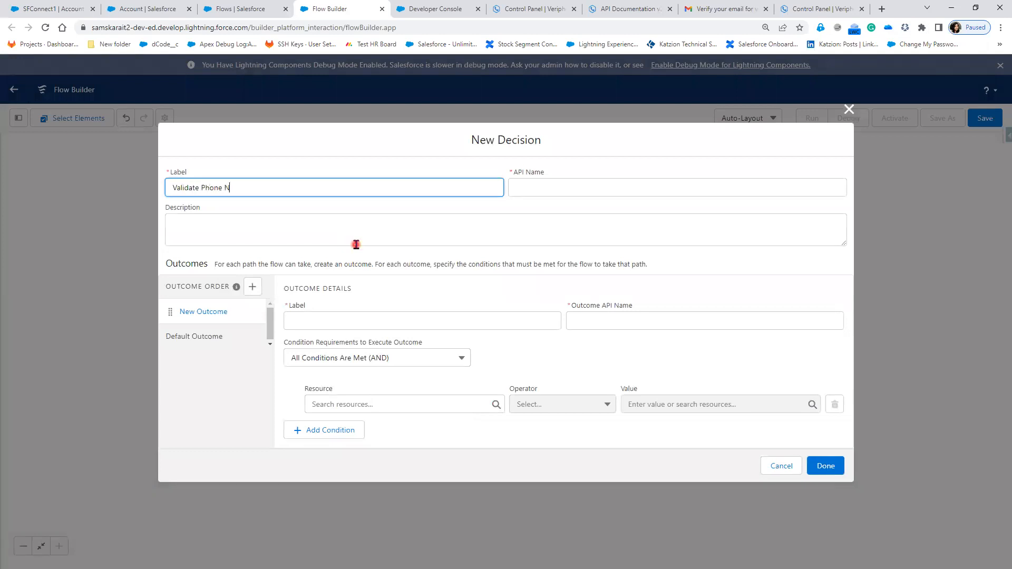
key("Tab")
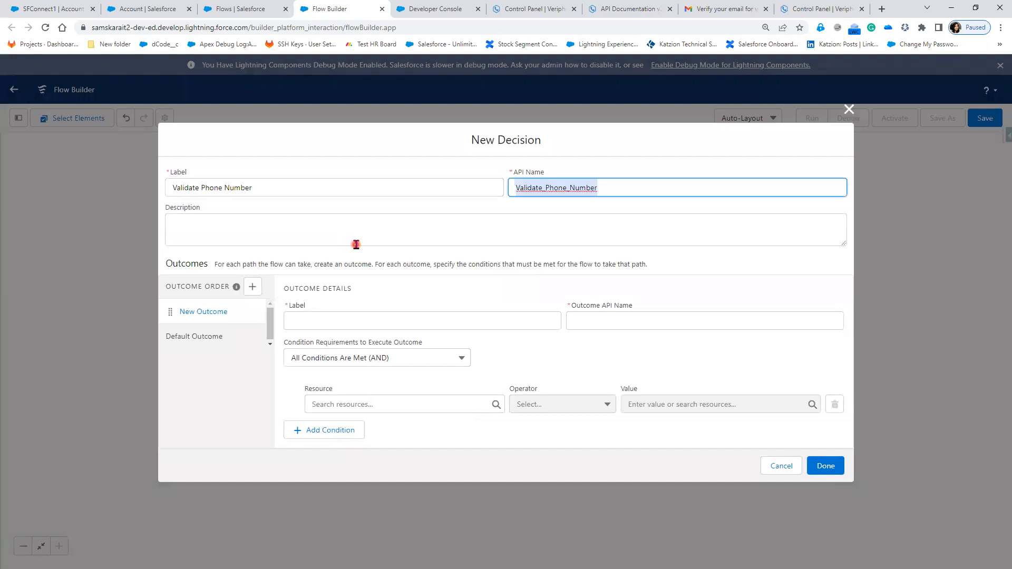
- Define the first outcome as Valid Phone Number with the condition APIResult Equals {!$GlobalConstant.True}
left_click(326, 319)
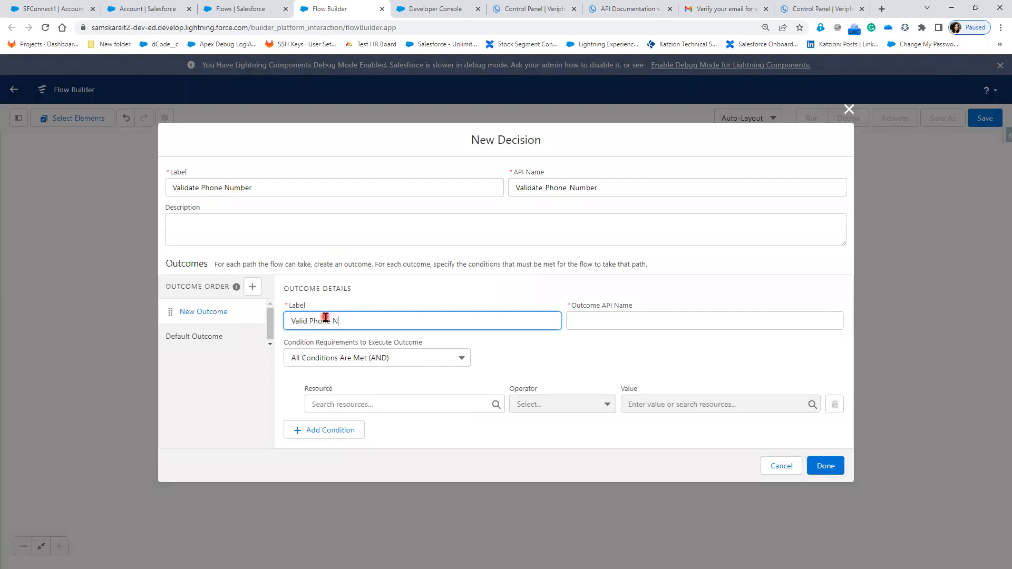
key("Tab")
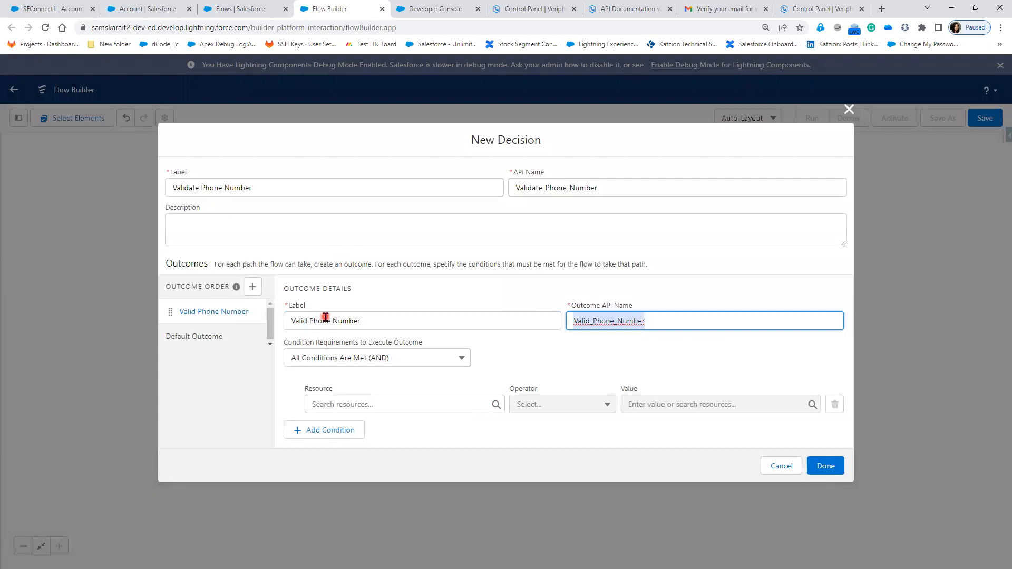
left_click(348, 405)
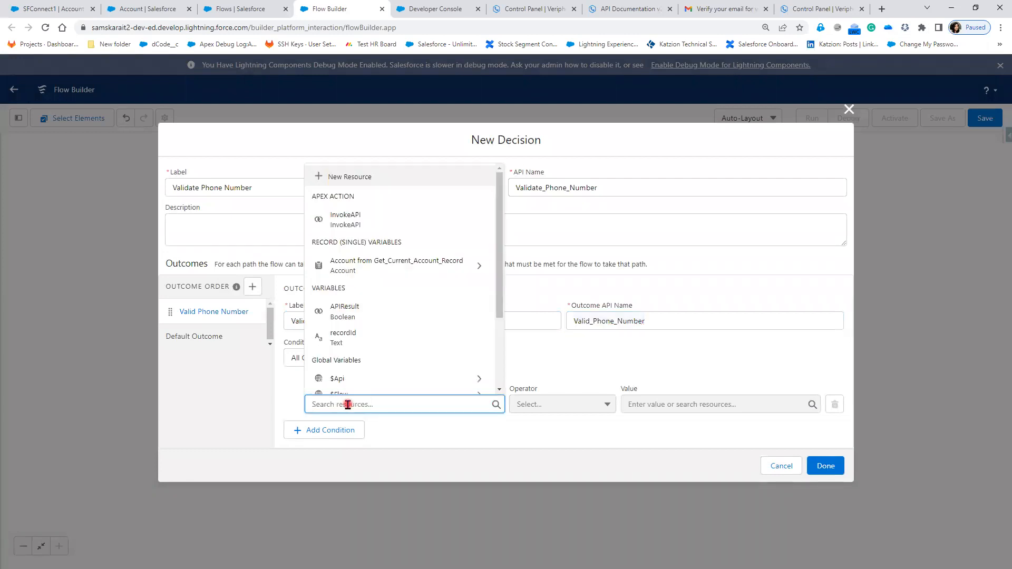
left_click(394, 310)
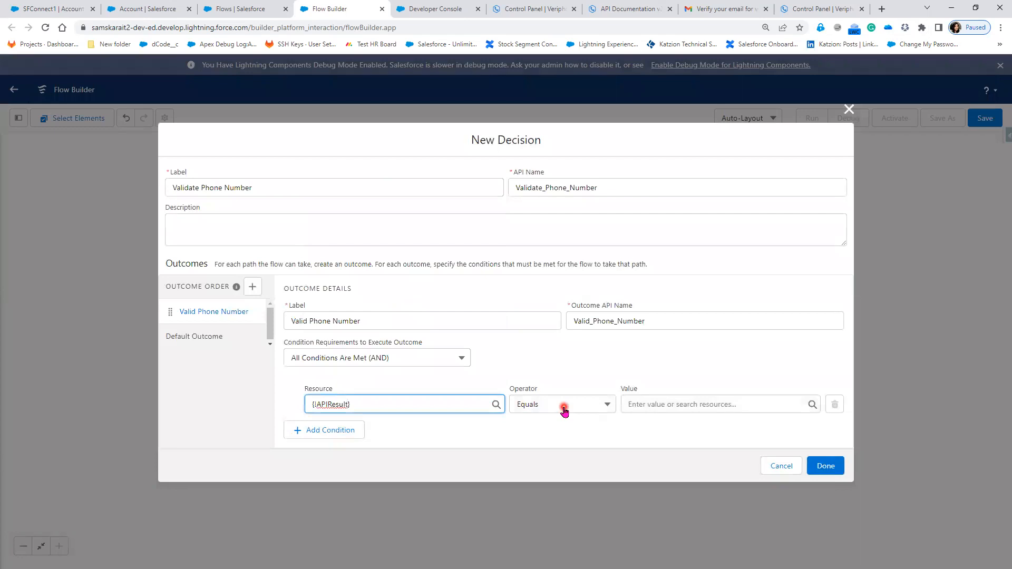
left_click(654, 404)
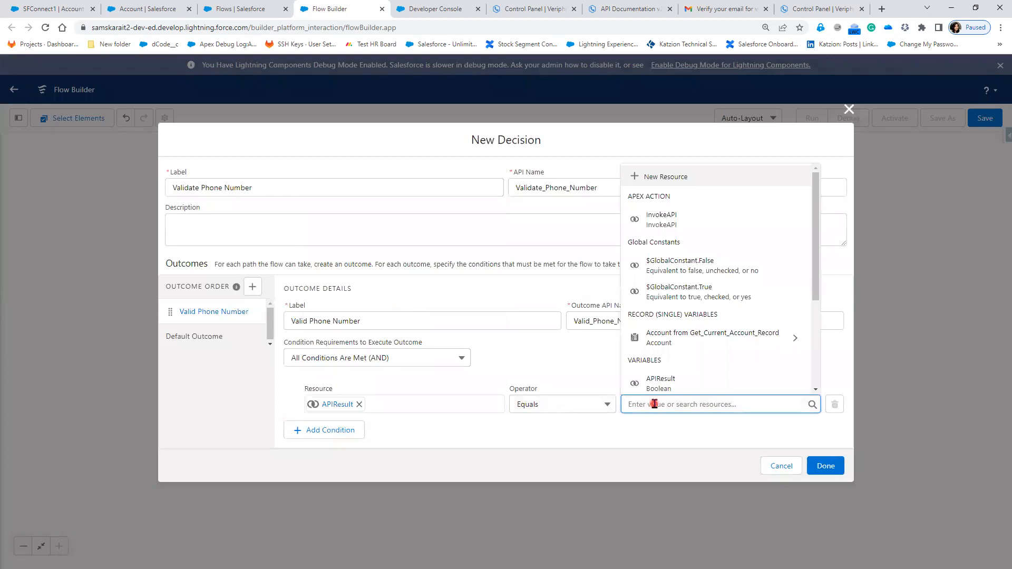
left_click(678, 292)
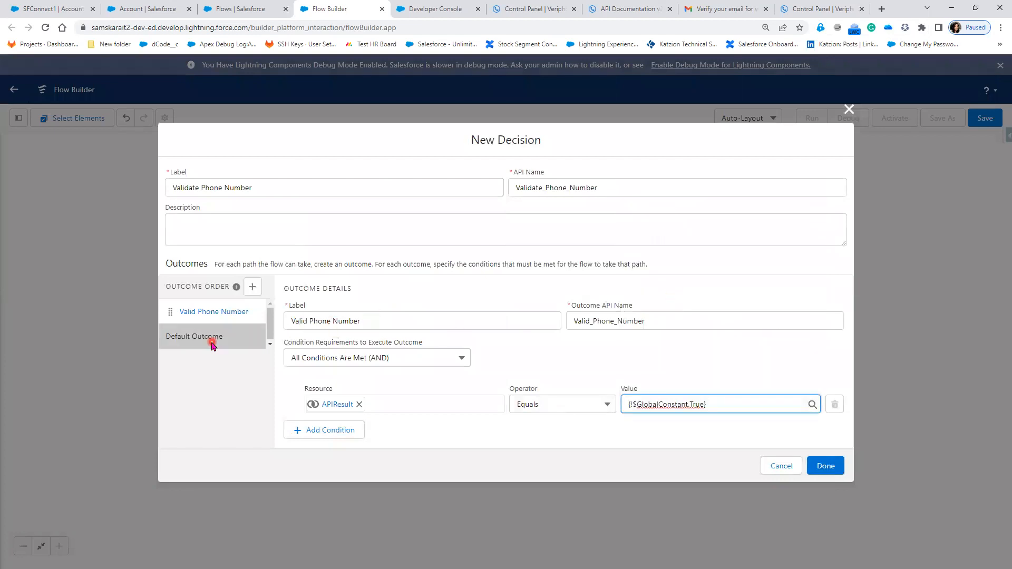
- Add a second decision outcome labelled Invalid Phone Number with API name Invalid_Phone_Number
left_click(227, 336)
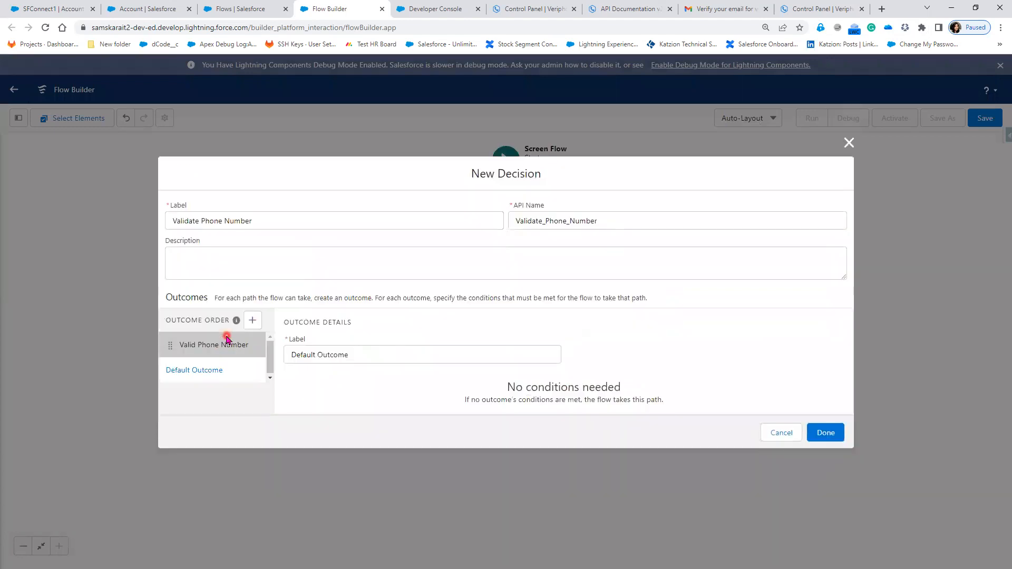
left_click(252, 268)
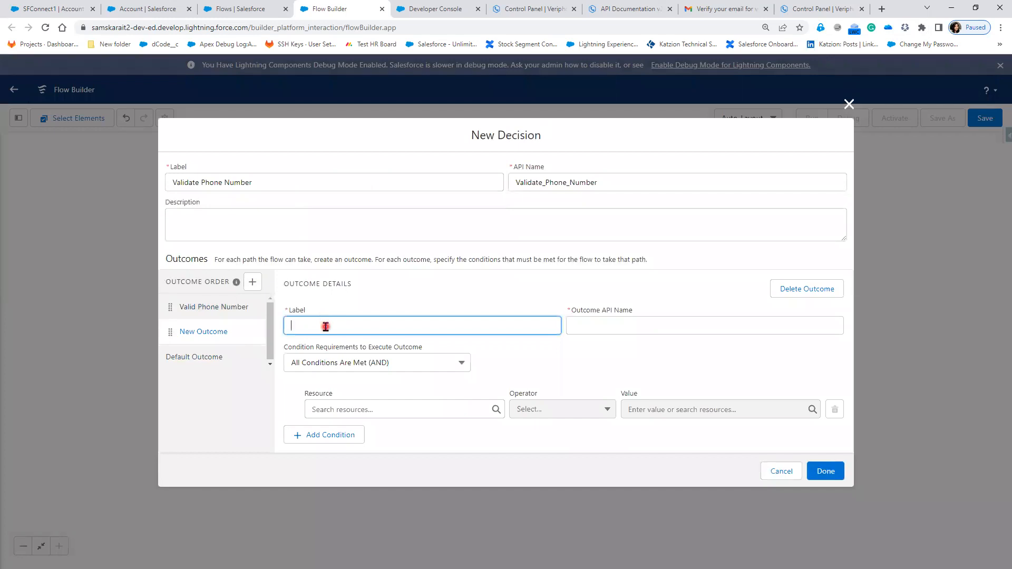
type("Invalid Phone Number")
key("Tab")
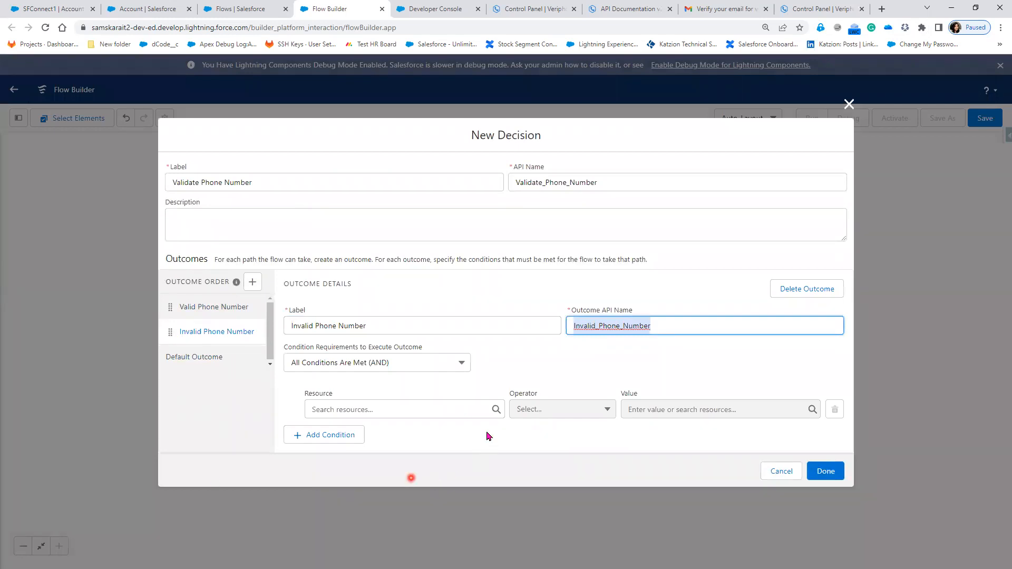
- Set the Invalid Phone Number condition to APIResult Equals {!$GlobalConstant.False} and finish the decision
left_click(400, 409)
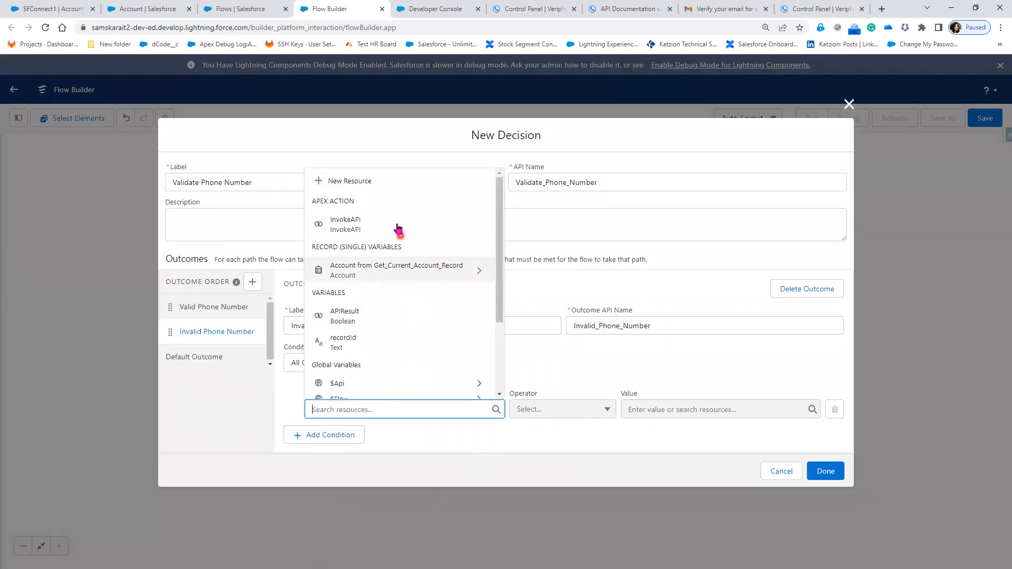
left_click(378, 315)
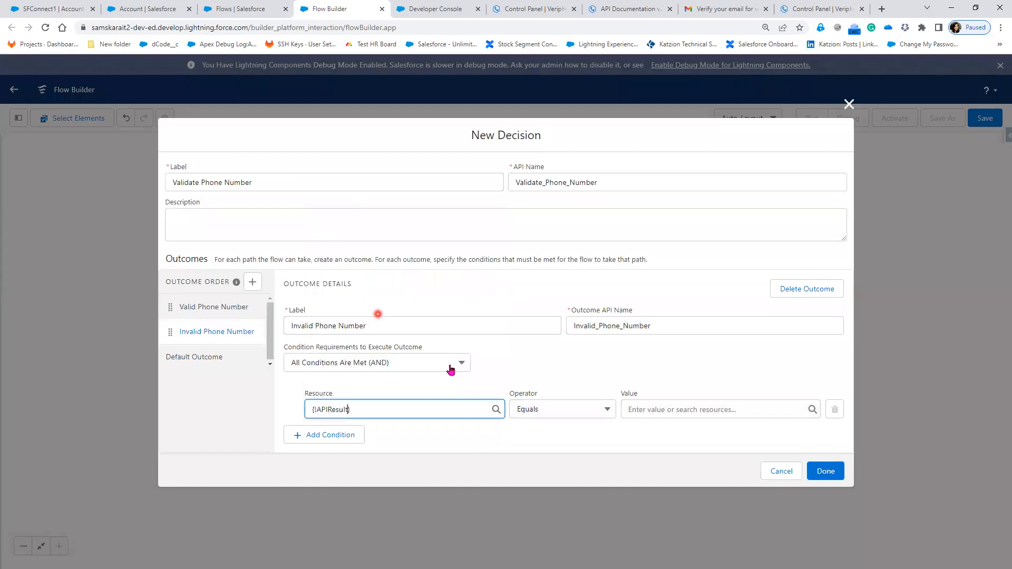
left_click(669, 409)
left_click(732, 270)
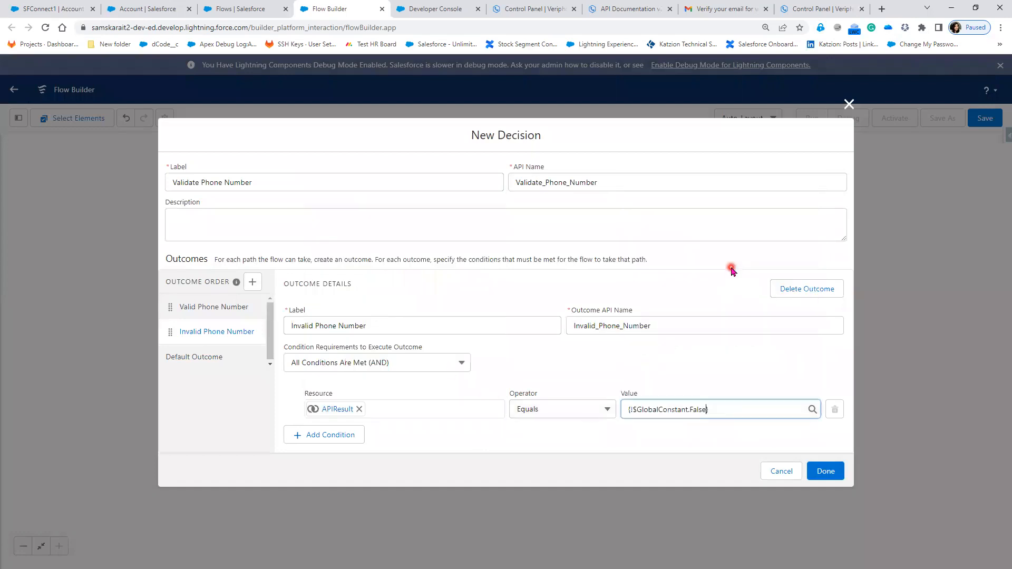
left_click(826, 470)
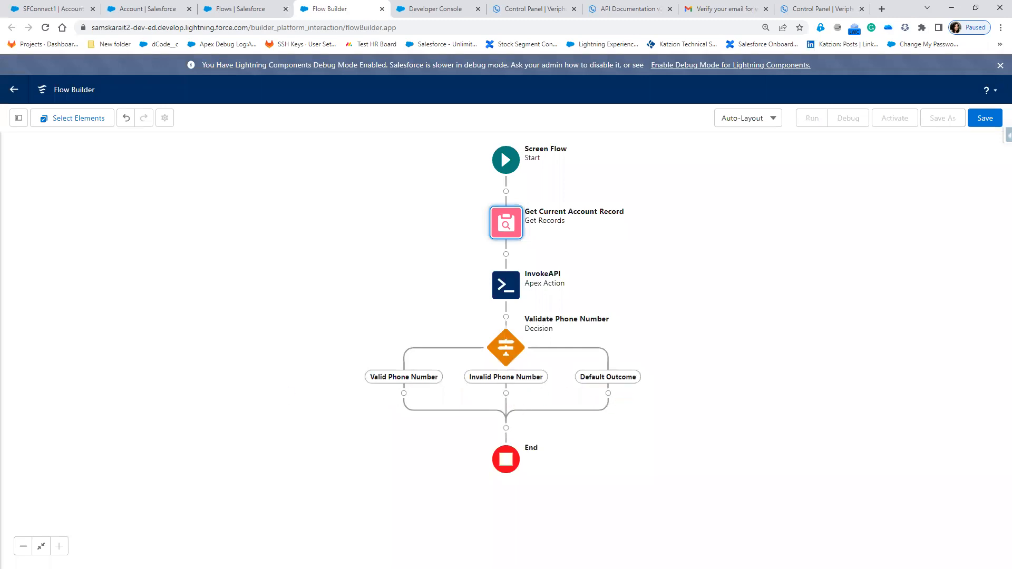
- Switch to Paint, brush a line and check mark beside the bracket at steps 4.1 and 4.2, and return to Flow Builder
key("alt+Tab")
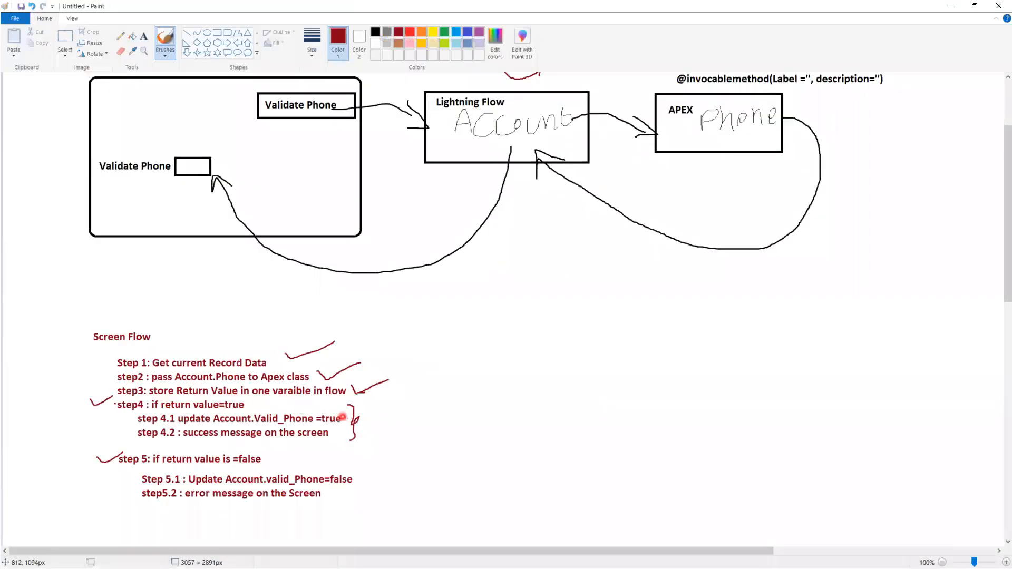
mouse_move(347, 419)
left_mouse_down()
mouse_move(395, 414)
mouse_move(401, 423)
mouse_move(433, 406)
left_mouse_up()
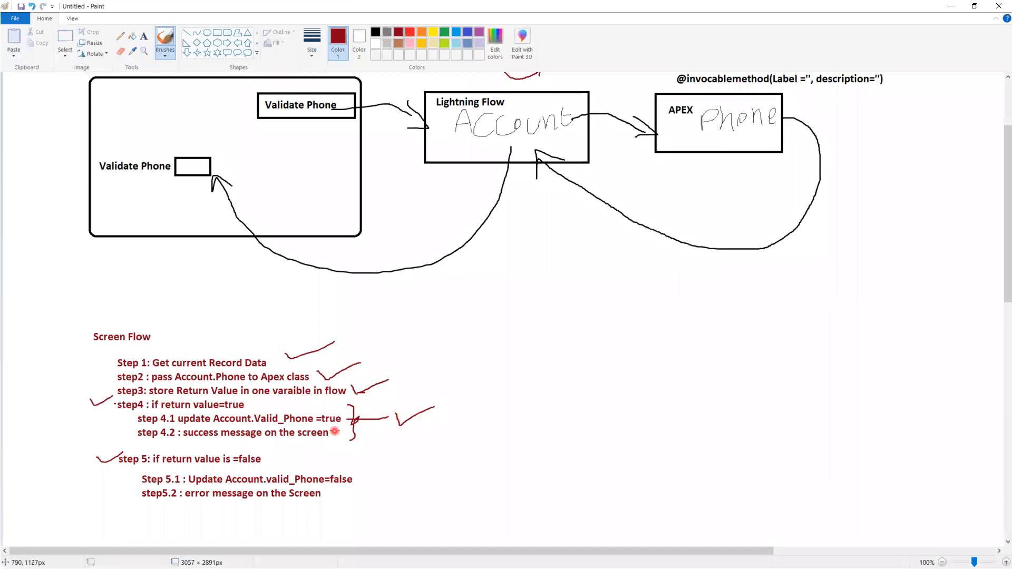
left_click(951, 6)
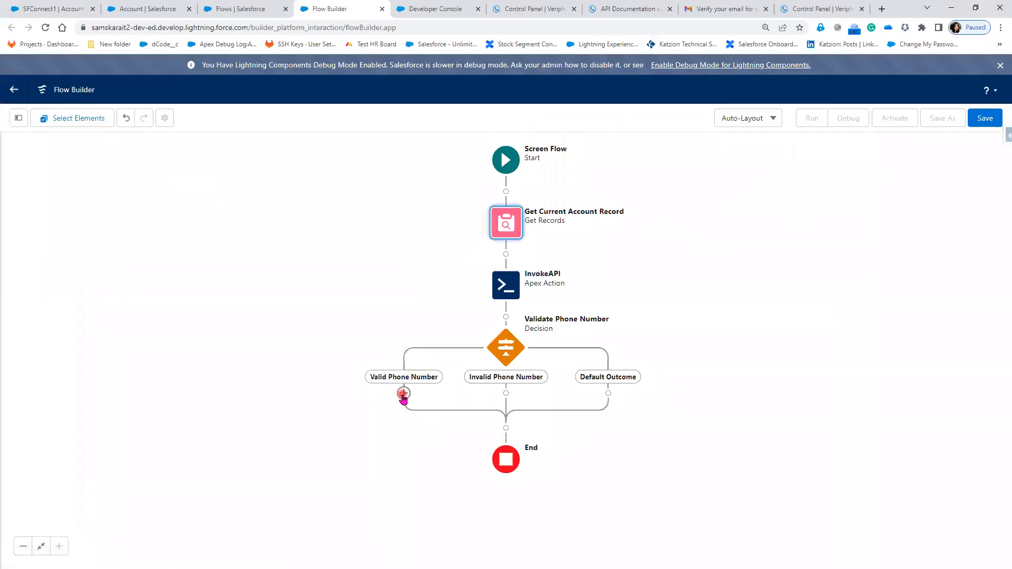
- Add an Assignment element labelled Update Checkbox on Account to the Valid Phone Number path, with API name Update_Checkbox_on_Account
left_click(404, 393)
scroll(413, 472, "down", 4)
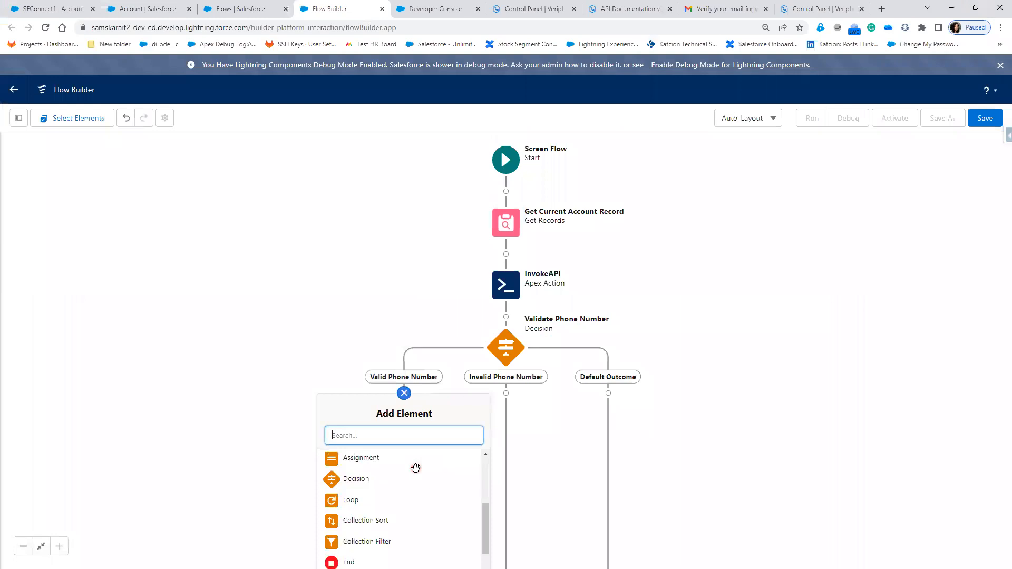
scroll(415, 485, "up", 2)
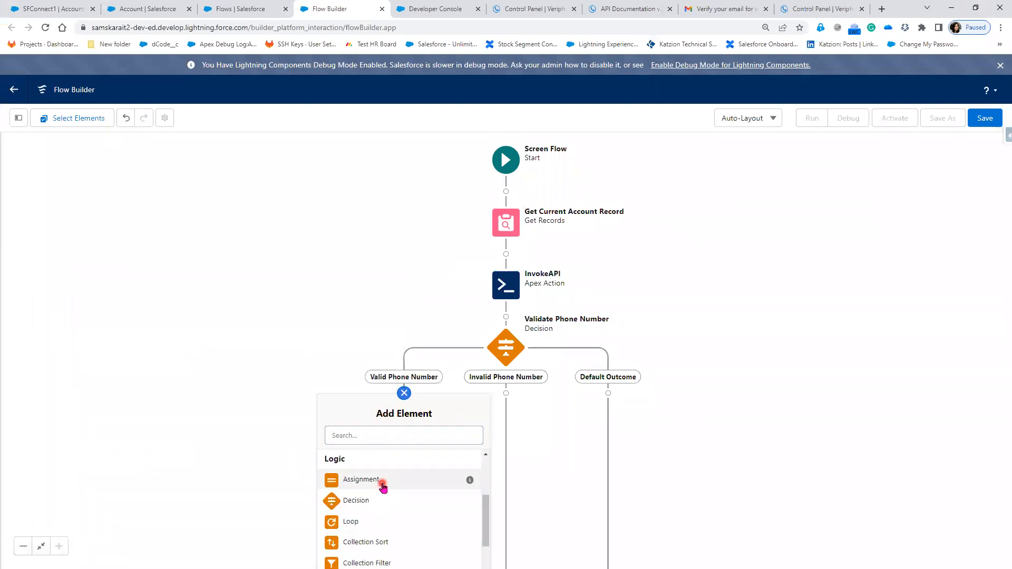
left_click(383, 484)
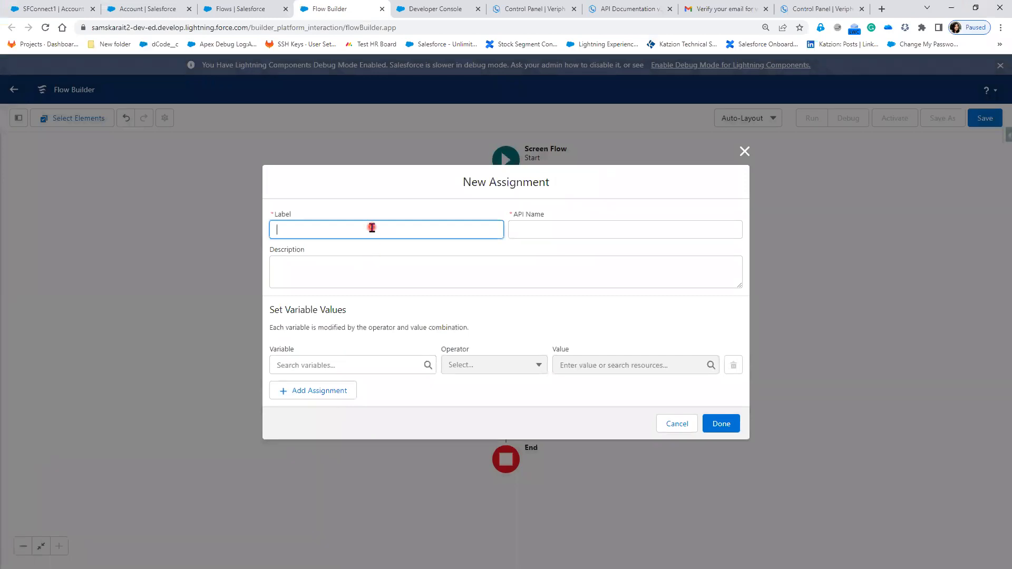
type("U")
type("pdate")
type(" Pho")
key("BackSpace")
key("BackSpace")
key("BackSpace")
type("Checkbox on Acc")
key("Tab")
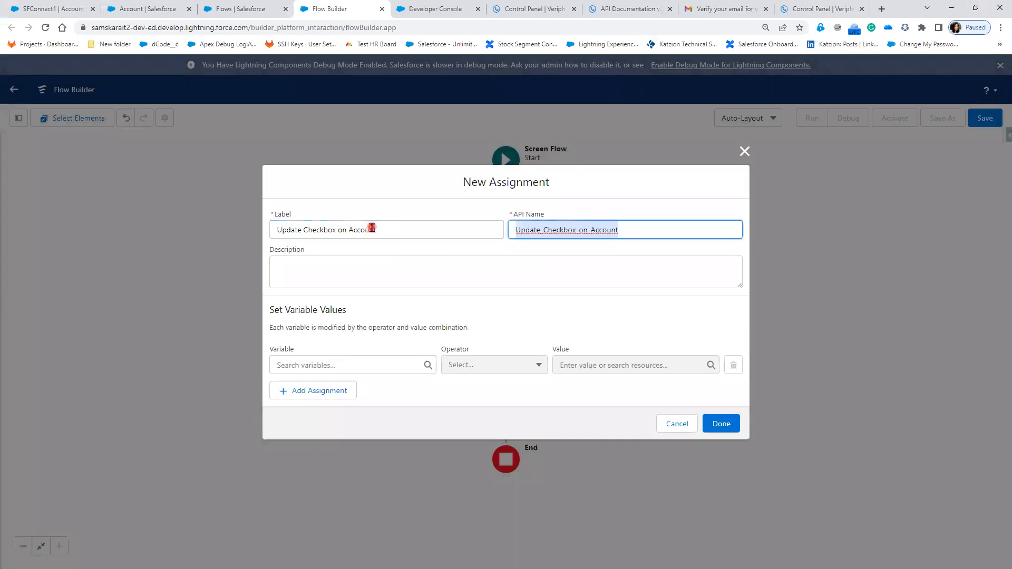
- Assign the Valid_Phone__c field of Get_Current_Account_Record the value $GlobalConstant.True with the Equals operator, and finish the assignment
left_click(348, 366)
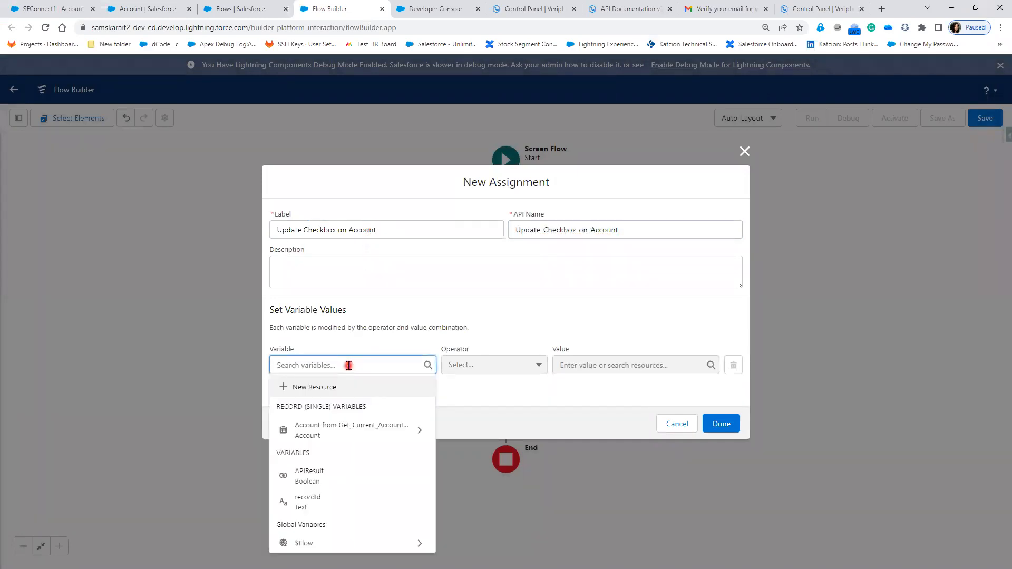
left_click(378, 428)
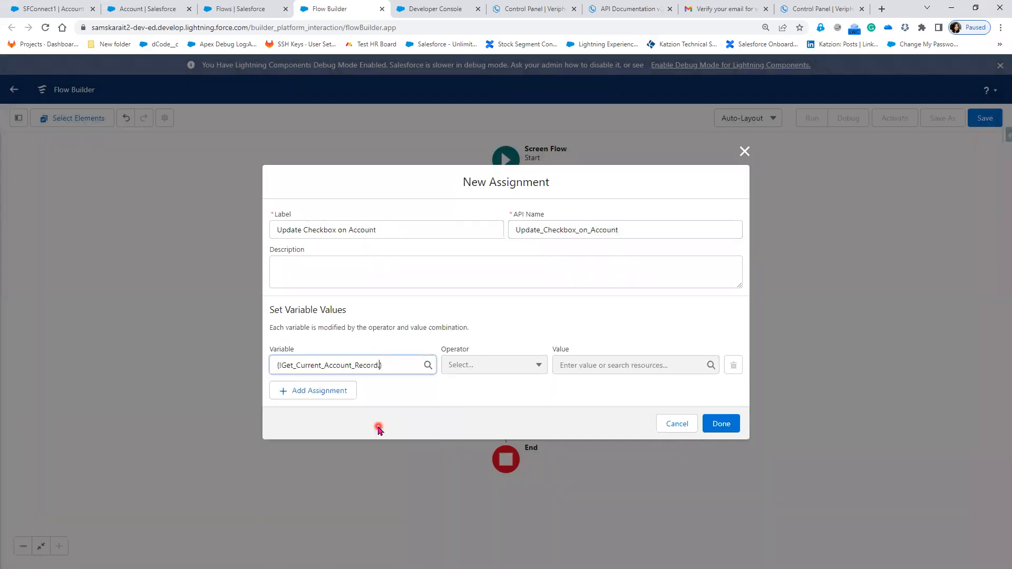
scroll(379, 306, "down", 9)
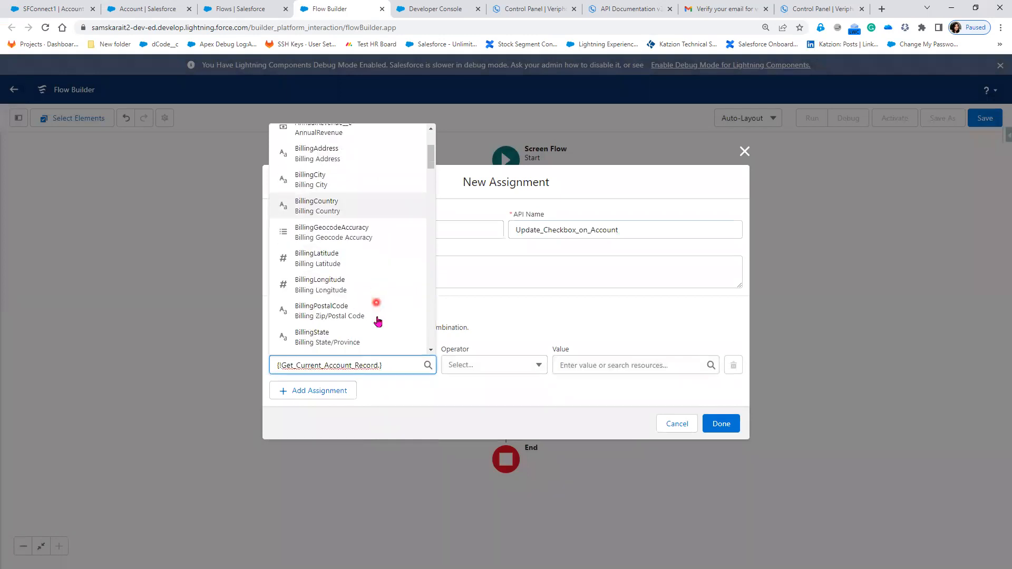
type("va")
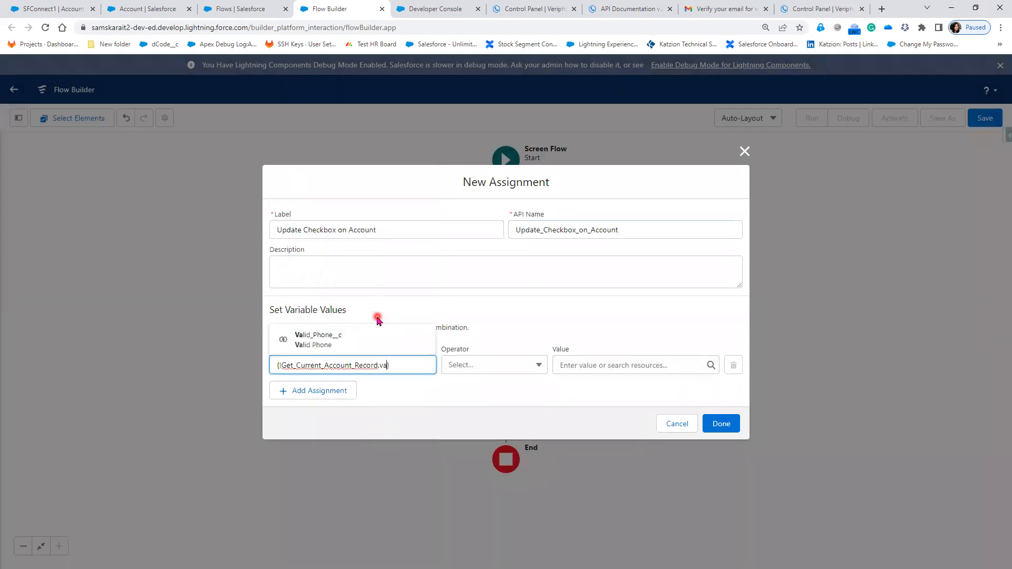
left_click(372, 342)
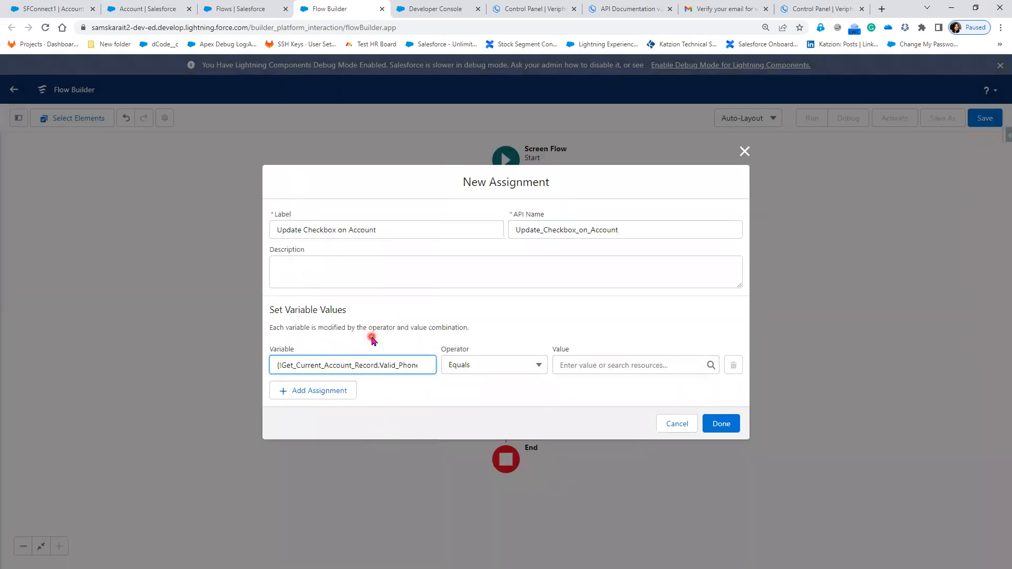
left_click(606, 361)
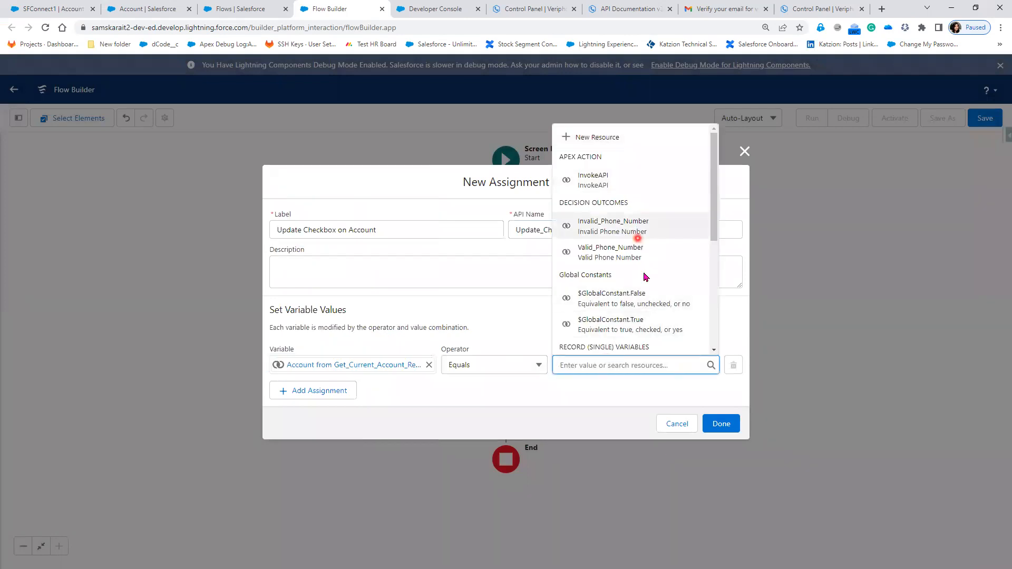
left_click(666, 334)
left_click(737, 428)
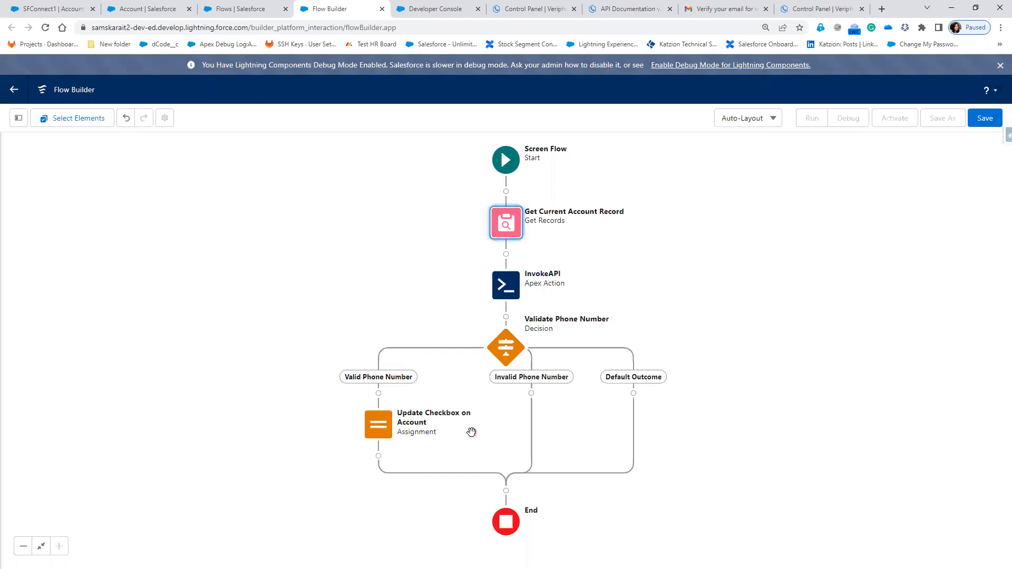
- Relabel the Update Checkbox on Account assignment as Update true Checkbox on Account and finish the edit
left_click(384, 437)
left_click(384, 436)
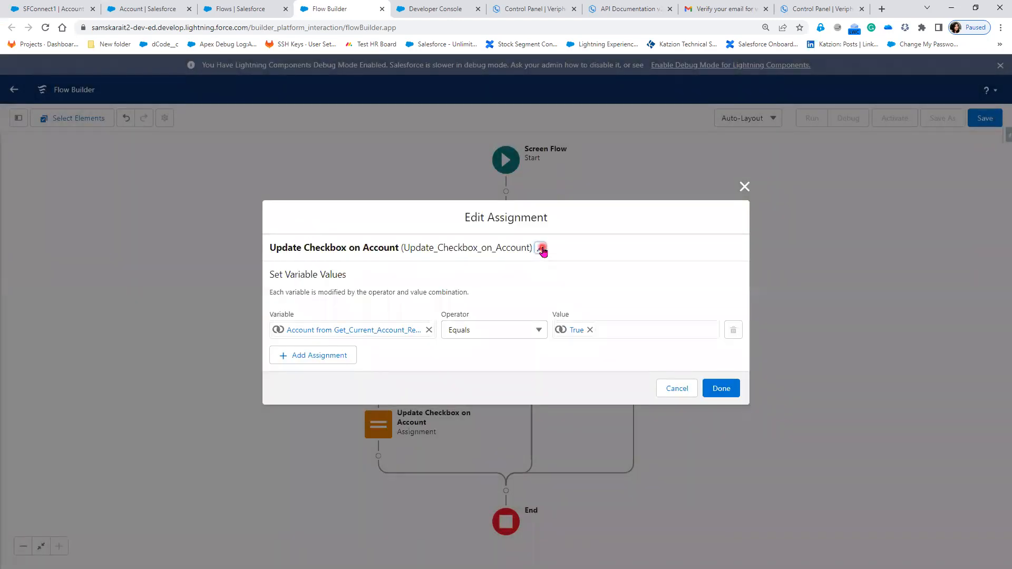
left_click(541, 249)
left_click(303, 230)
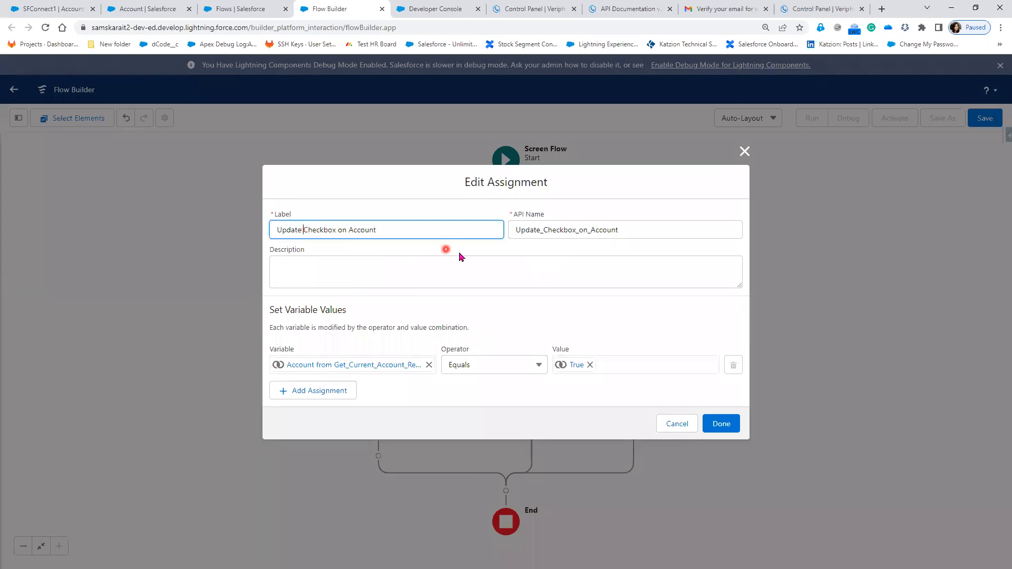
type("Valida")
key("BackSpace")
key("BackSpace")
key("BackSpace")
key("BackSpace")
key("BackSpace")
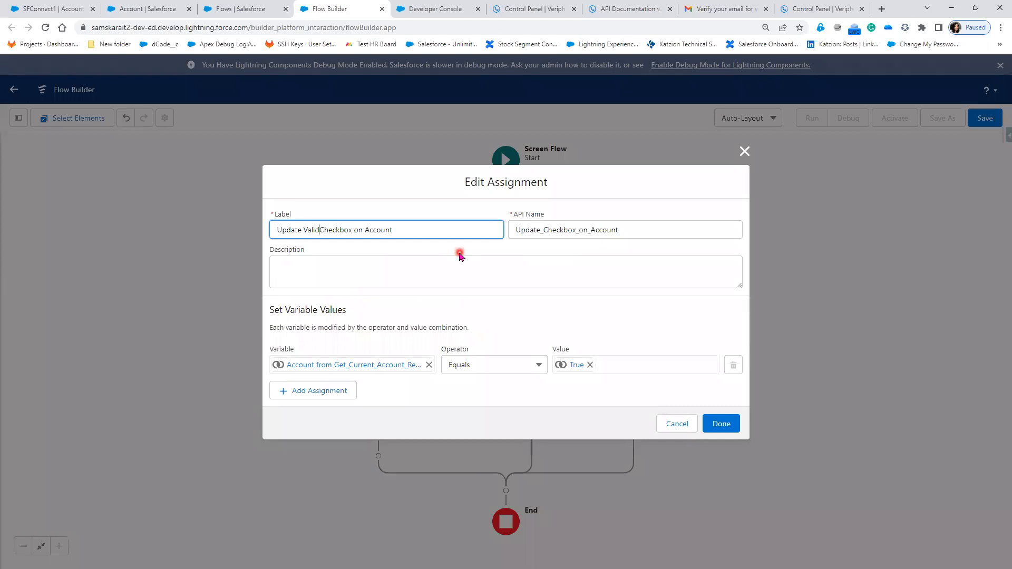
key("BackSpace")
type("true")
left_click(724, 424)
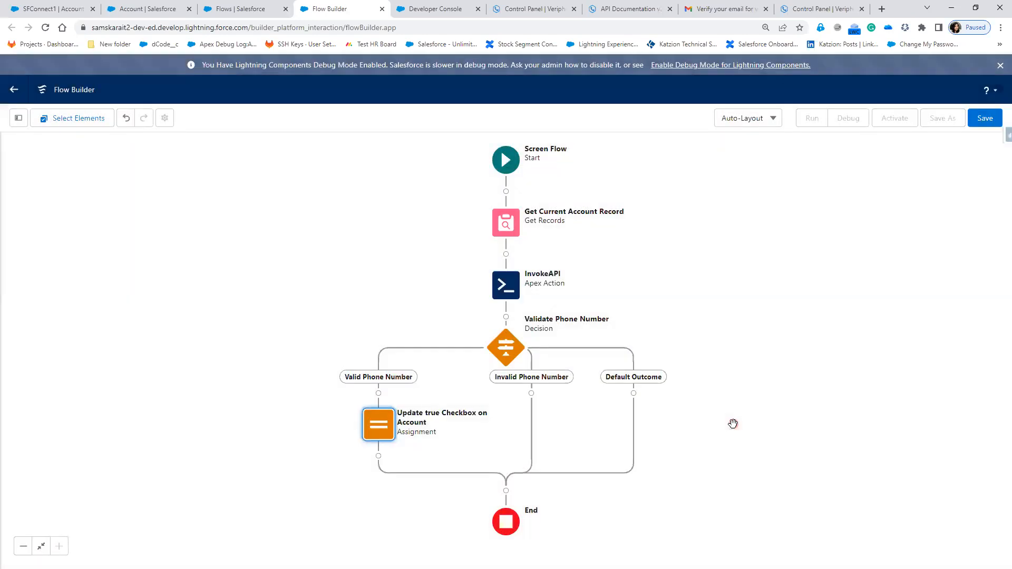
- Add an Assignment element labelled Update False on Checkbox to the Invalid Phone Number path, with API name Update_False_on_Checkbox
left_click(532, 397)
scroll(528, 504, "down", 2)
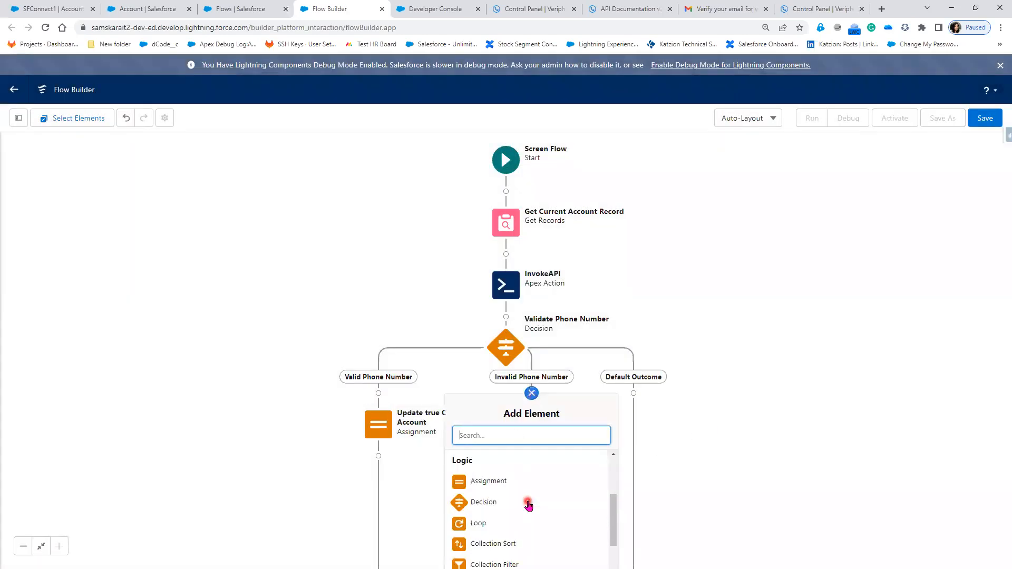
left_click(496, 486)
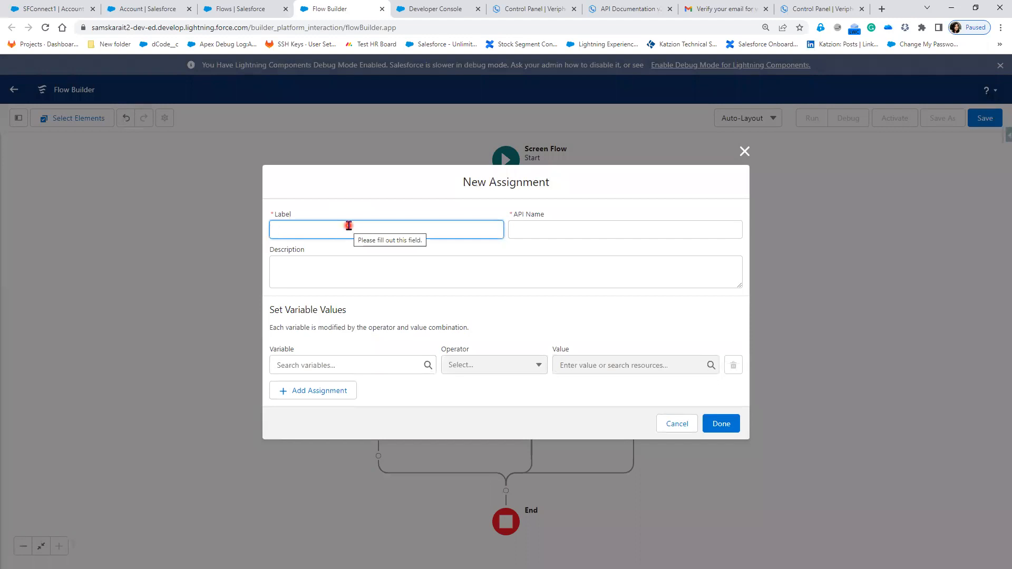
type("Up")
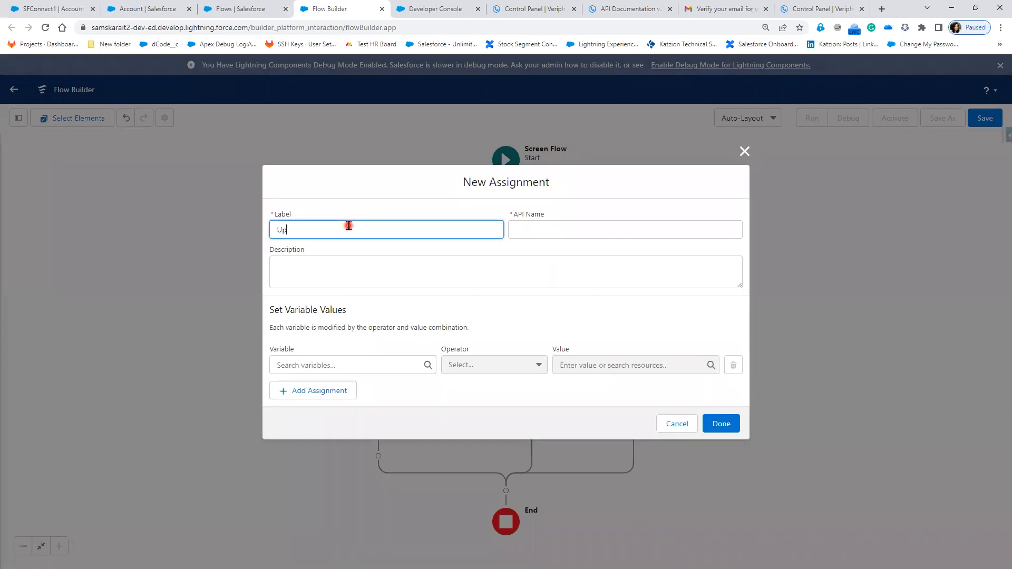
type("date False on Checkbox")
key("Tab")
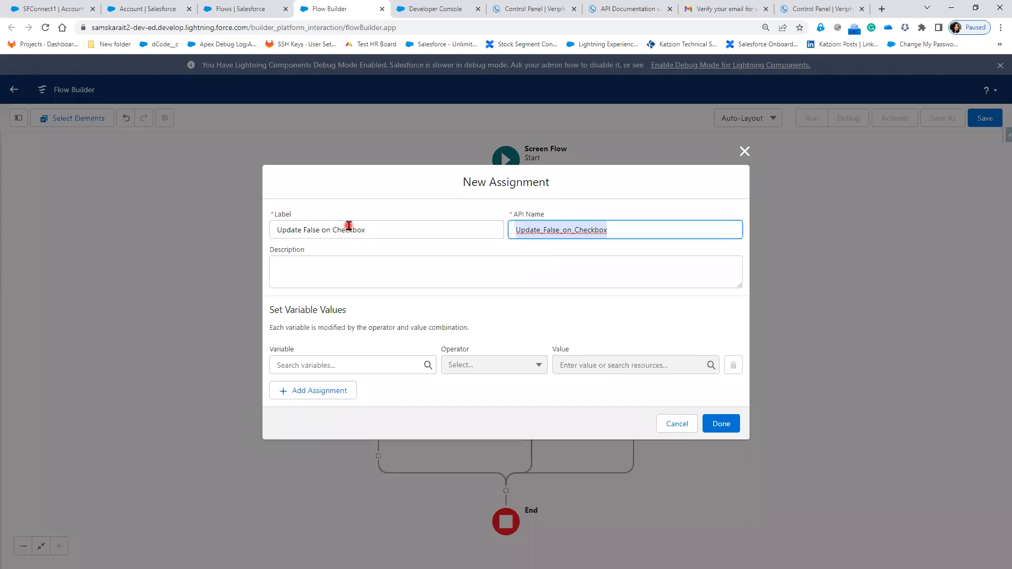
- Assign $GlobalConstant.False to the Valid_Phone__c field of Get_Current_Account_Record with the Equals operator, and finish the new assignment
left_click(334, 365)
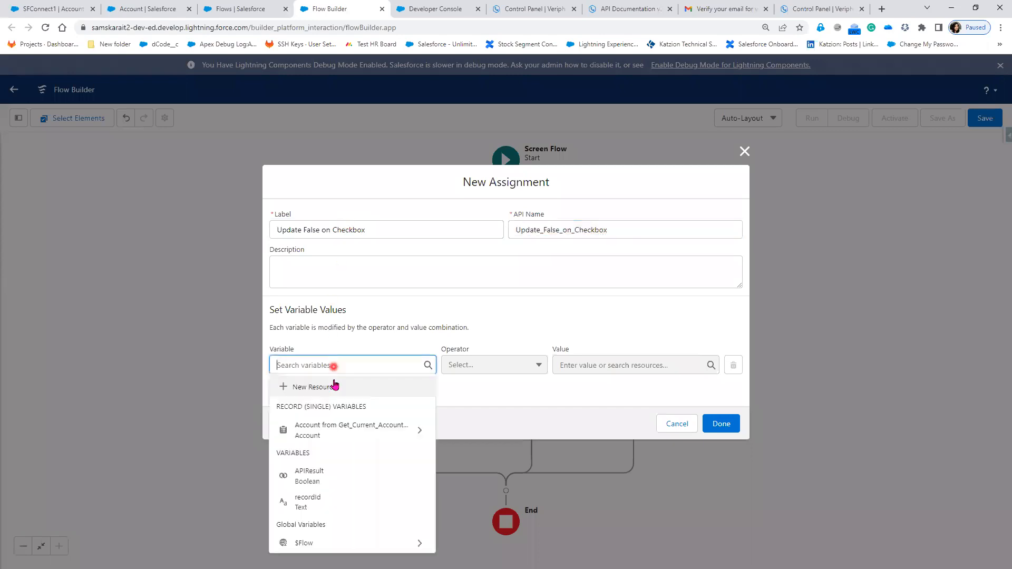
left_click(343, 428)
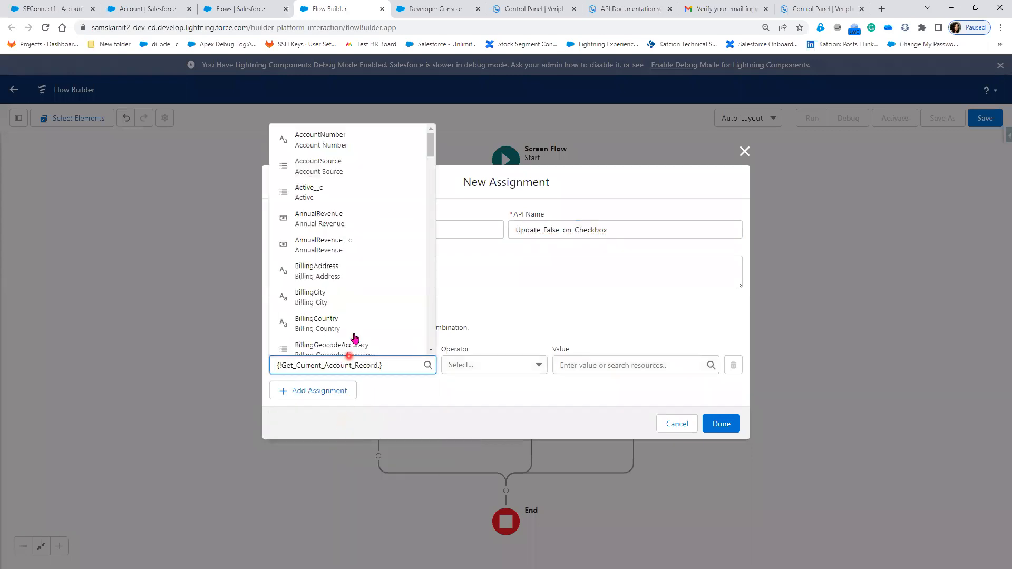
type("val")
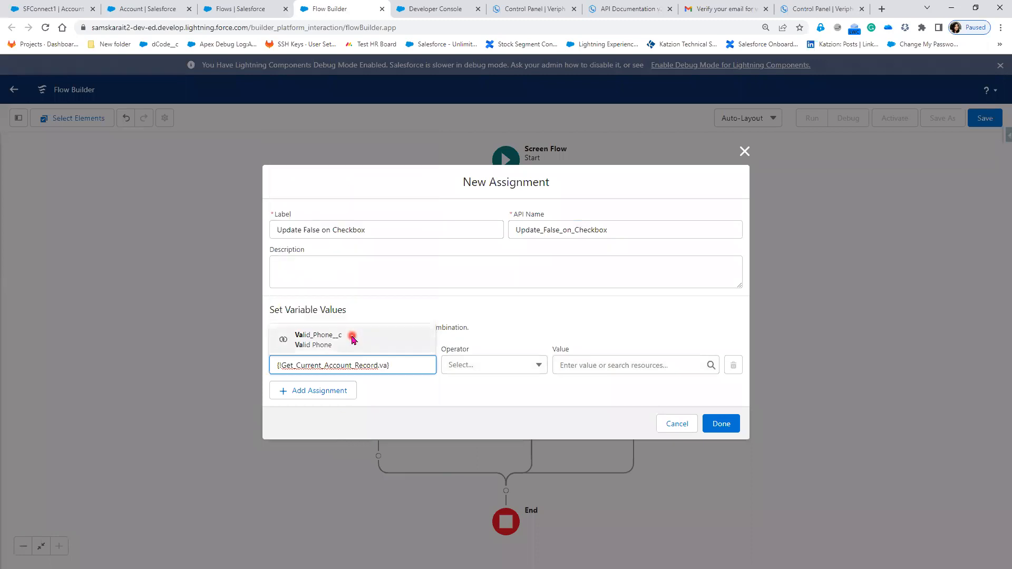
left_click(352, 339)
left_click(597, 366)
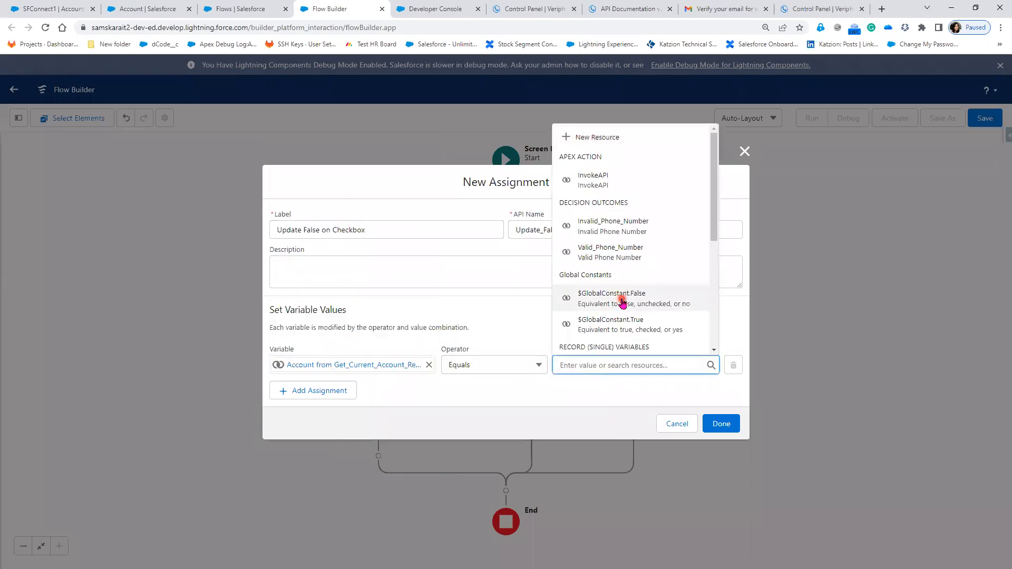
left_click(596, 294)
left_click(720, 427)
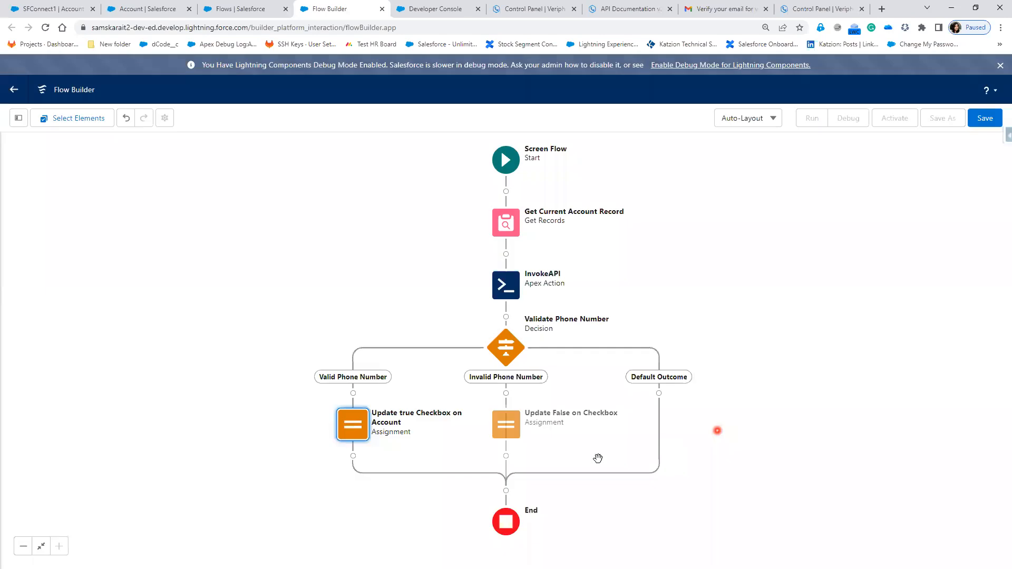
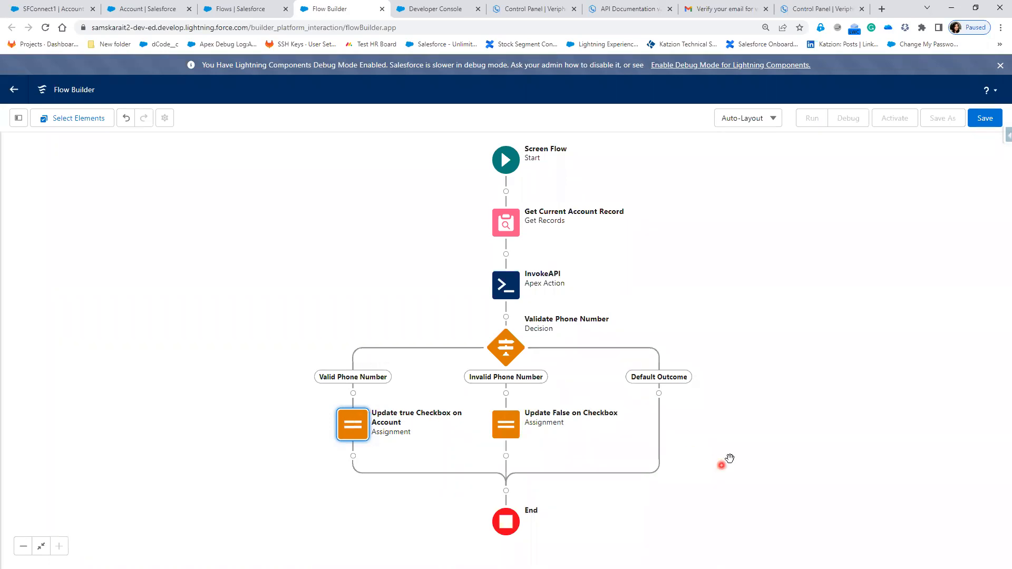
- Add an Update Records element after Update true Checkbox on Account, labelled update valid Data with API name update_valid_Data
left_click(353, 456)
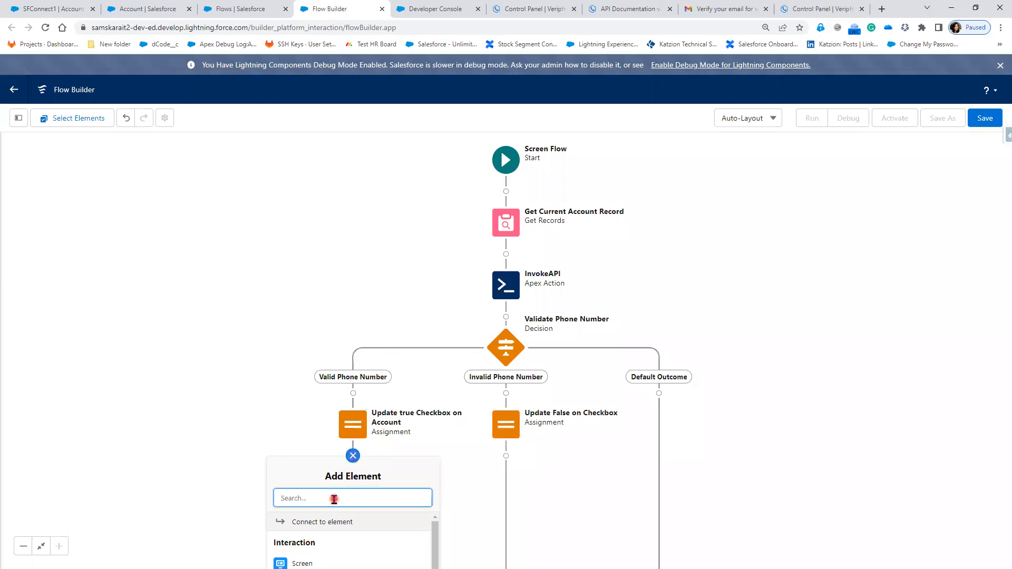
left_click_drag(495, 489, 536, 283)
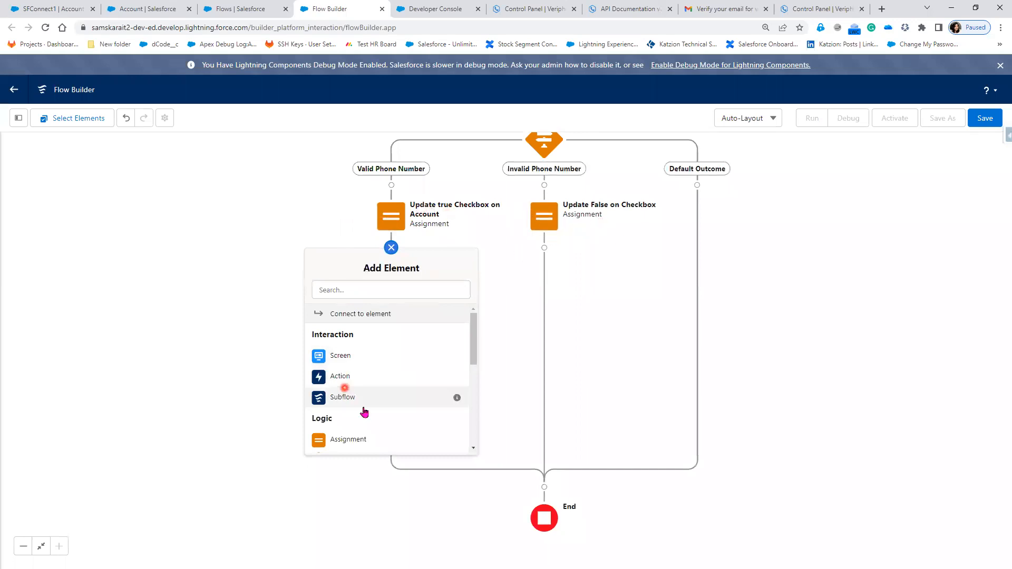
scroll(371, 438, "down", 3)
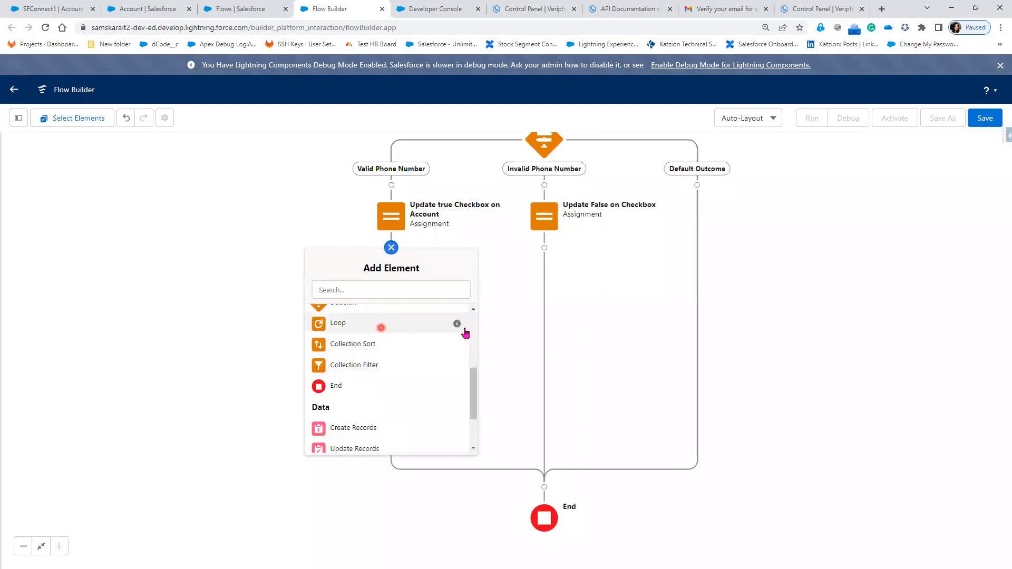
scroll(356, 421, "down", 1)
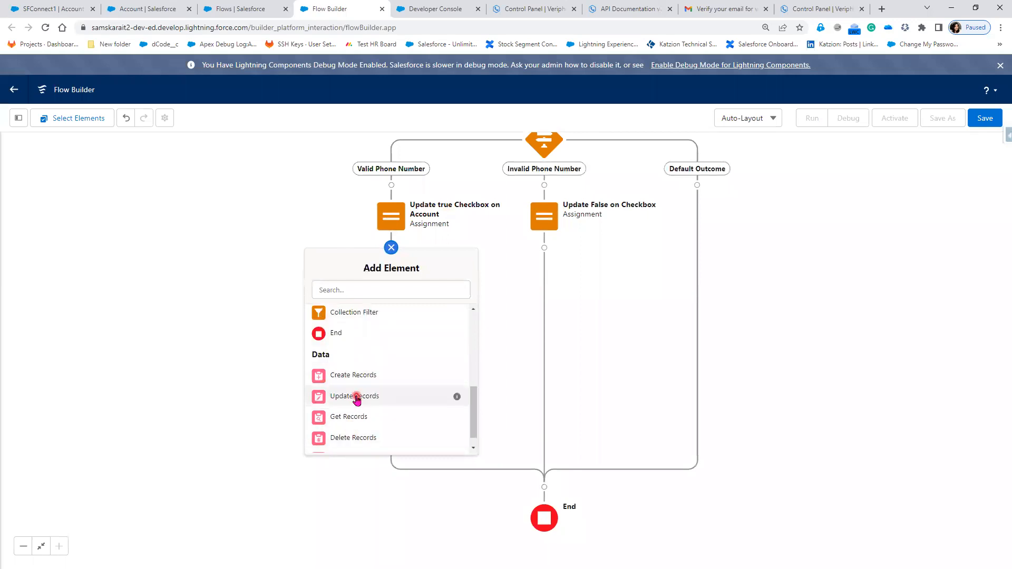
left_click(355, 396)
left_click(373, 220)
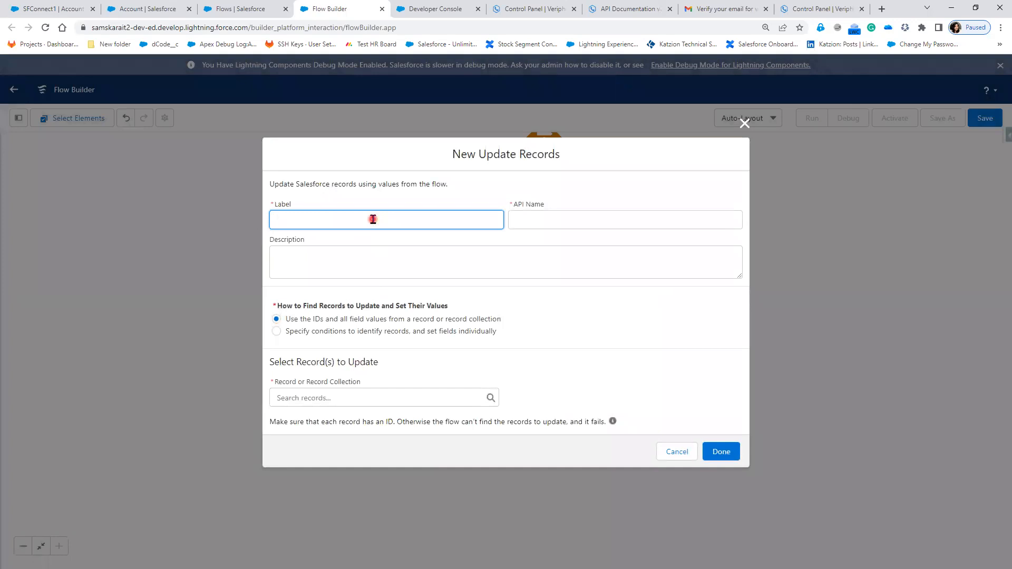
type("update valide")
key("Tab")
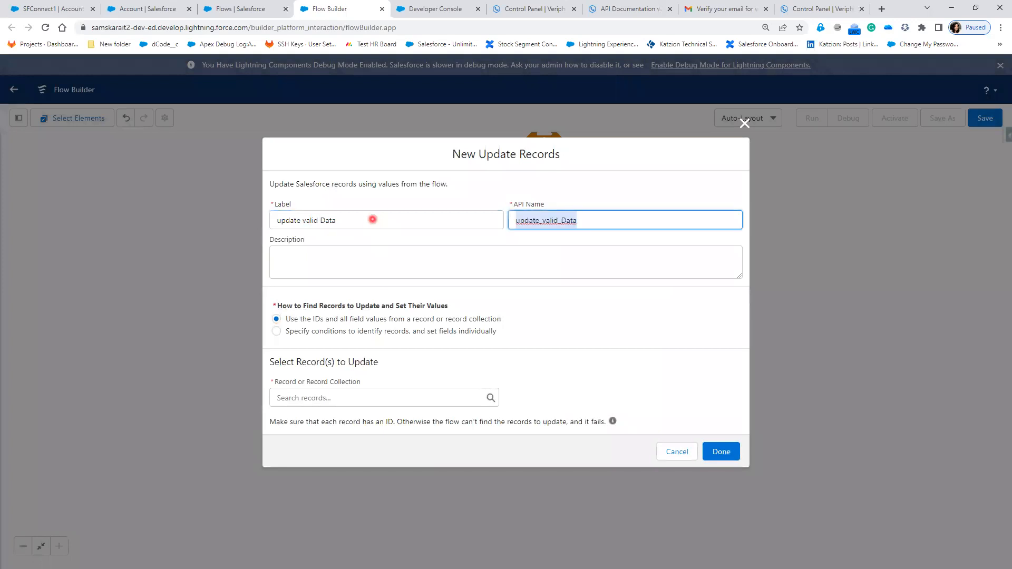
- Choose the account from Get_Current_Account_Record as the record to update, and finish the new Update Records element
left_click(377, 400)
left_click(372, 460)
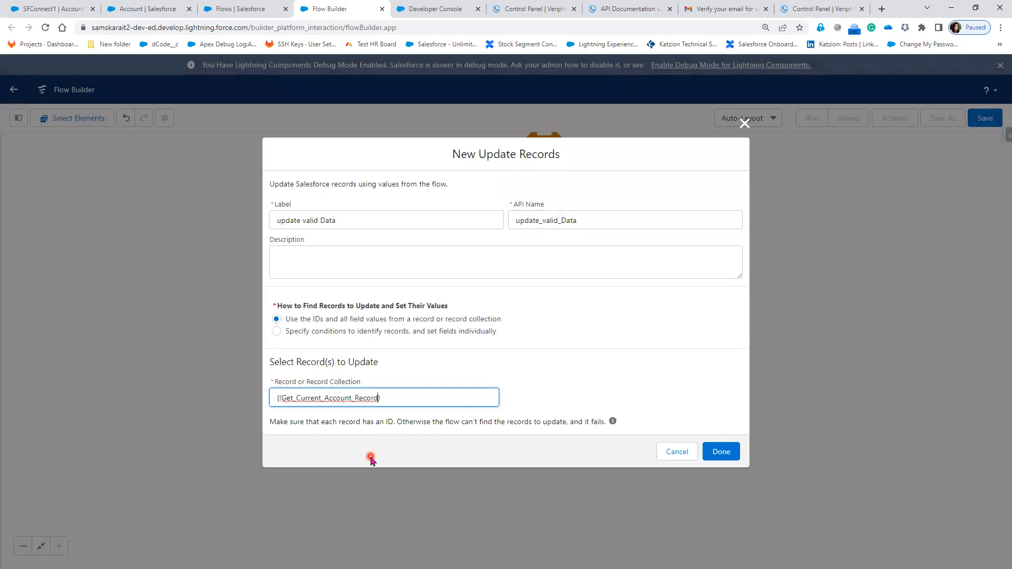
left_click(725, 452)
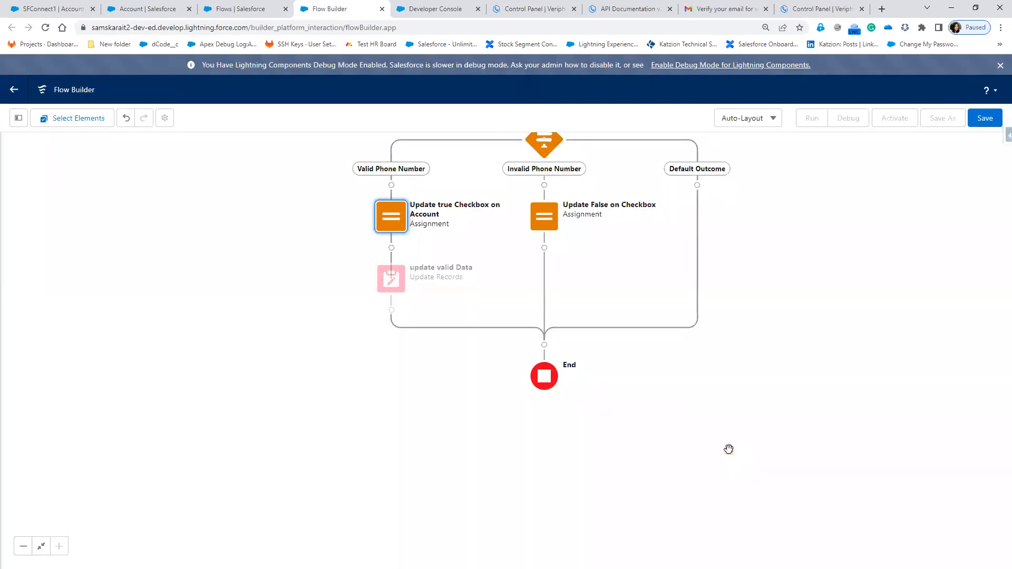
- Copy the update valid Data element and paste it after Update False on Checkbox in the Invalid Phone Number path
left_click(396, 289)
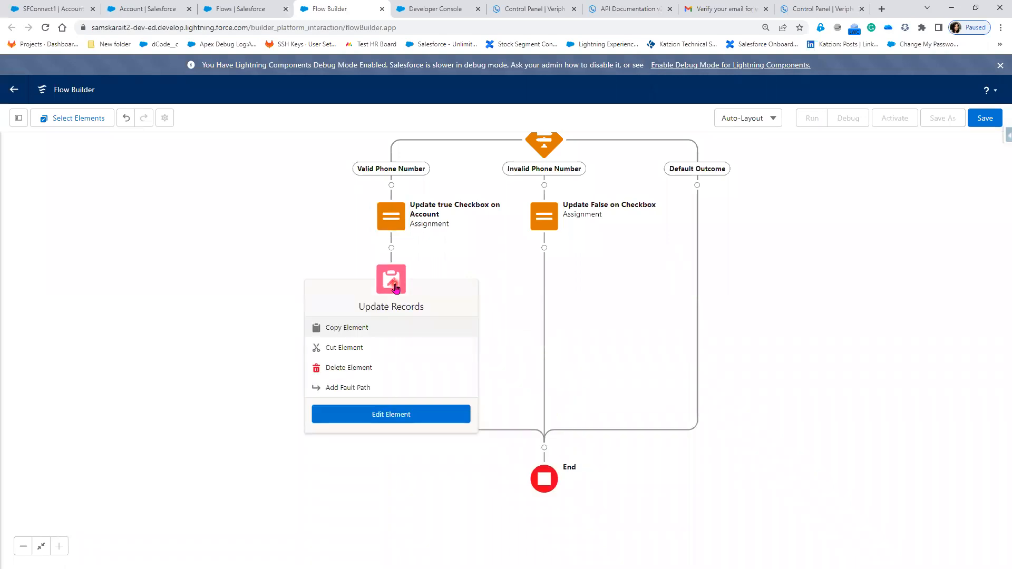
left_click(354, 331)
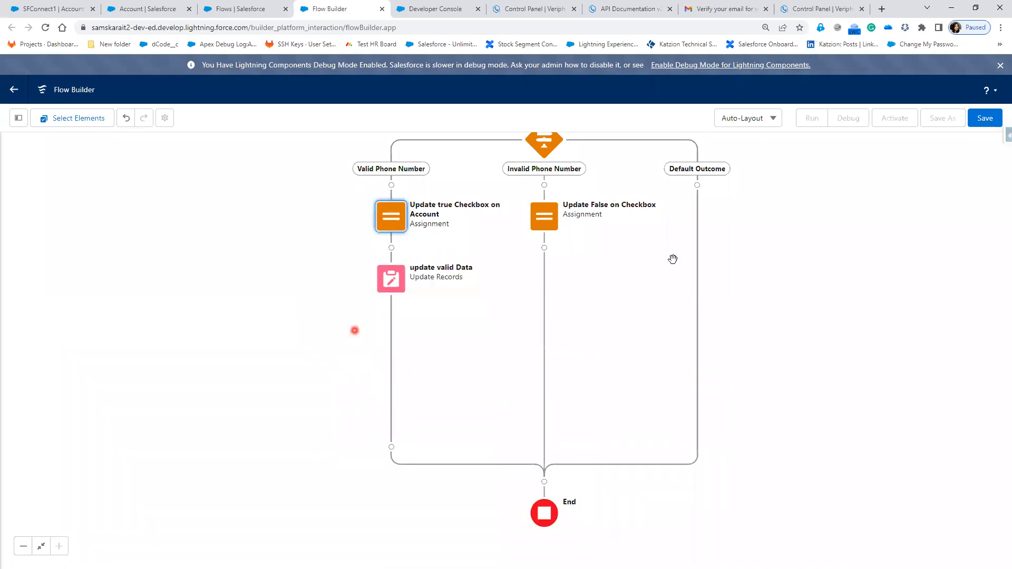
left_click(544, 249)
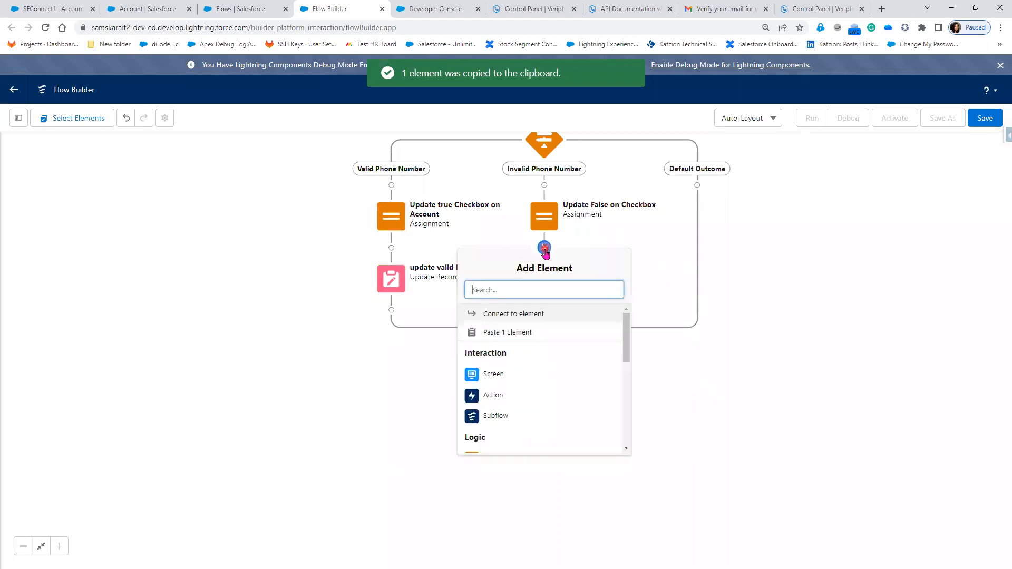
left_click(524, 332)
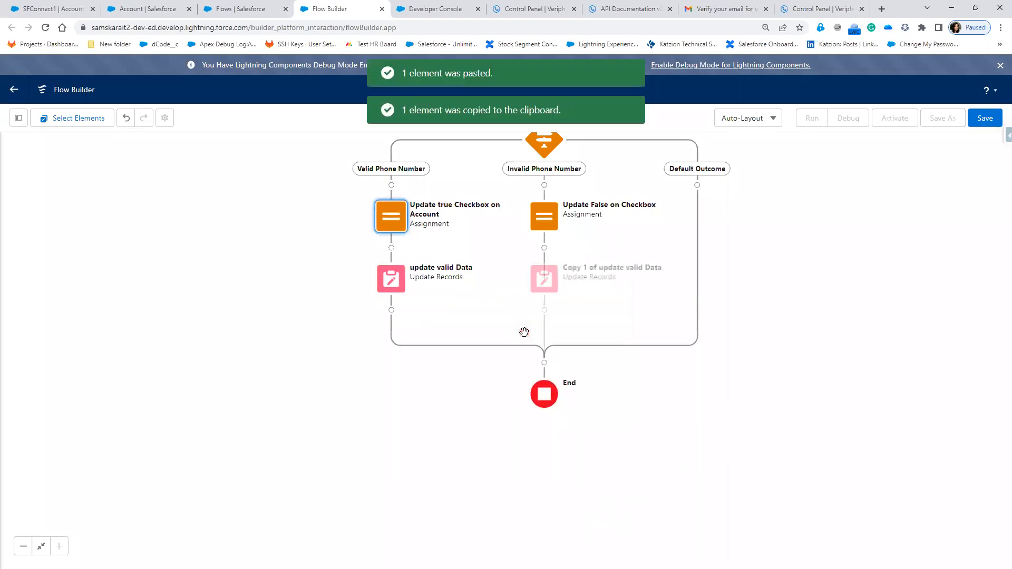
- Relabel the pasted Update Records element as update Invalid Data with API name update_Invalid_Data, and finish the edit
double_click(554, 286)
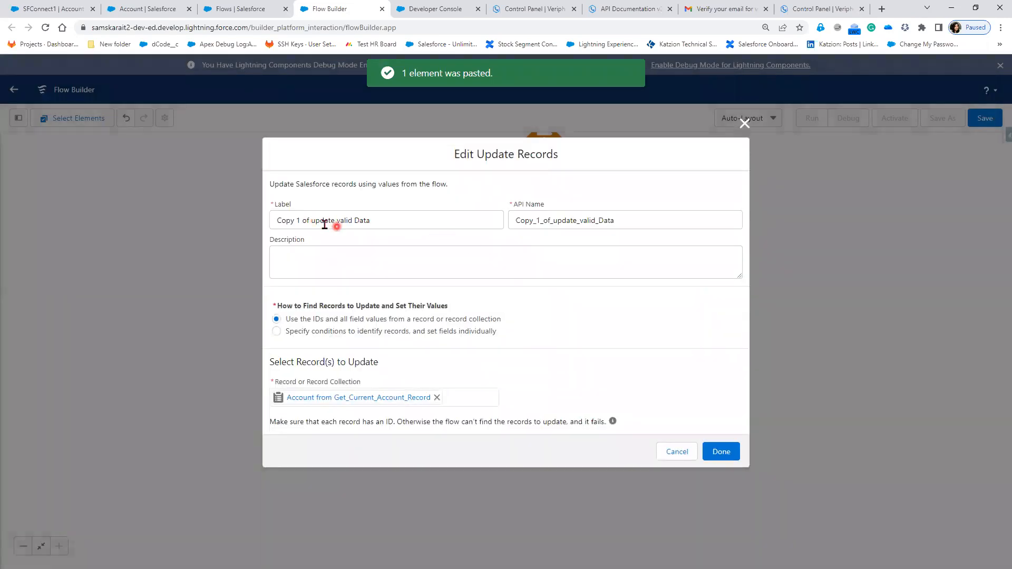
left_click(334, 220)
left_click_drag(283, 218, 257, 222)
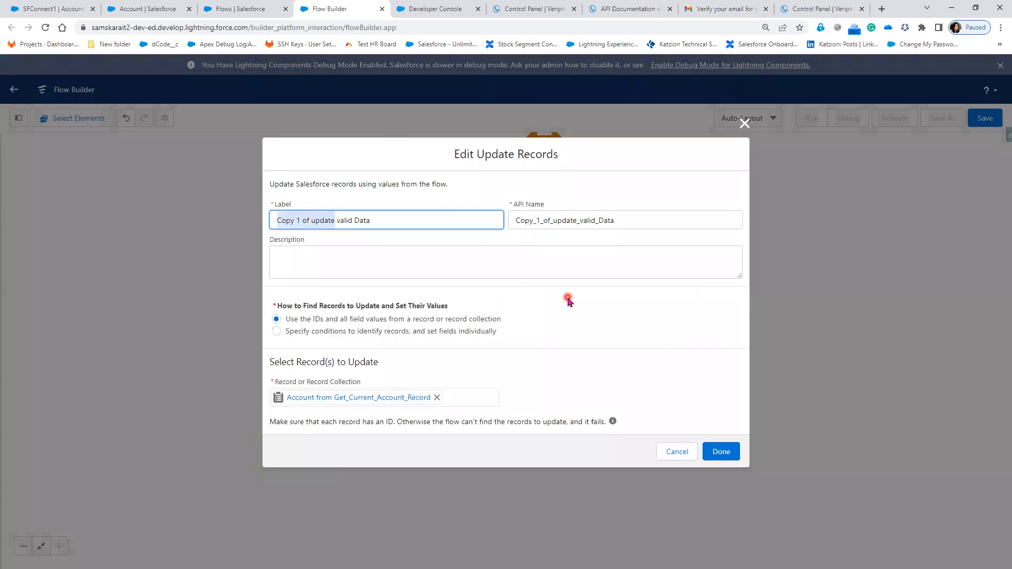
left_click_drag(313, 221, 243, 224)
key("BackSpace")
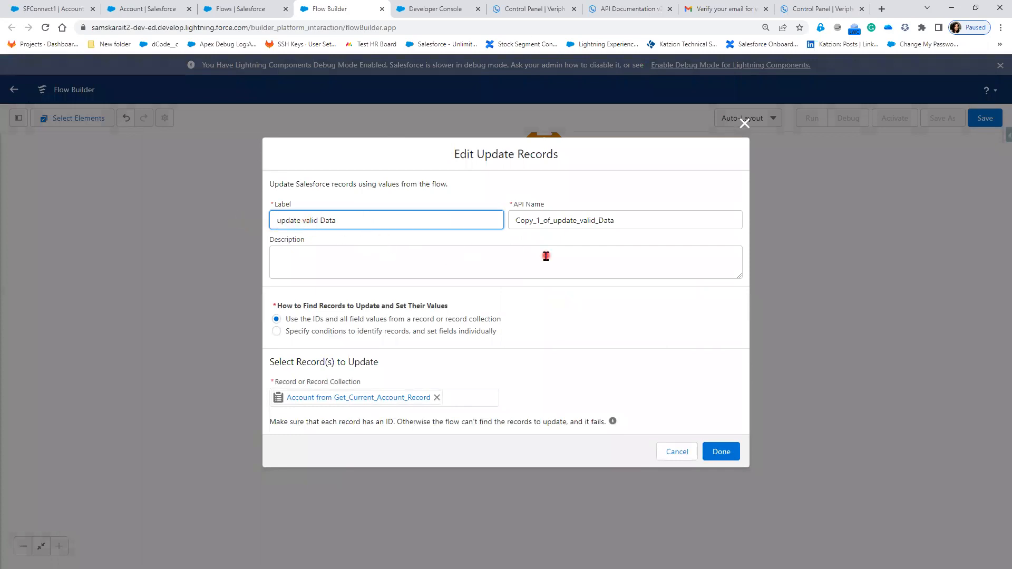
type("In")
key("Tab")
key("BackSpace")
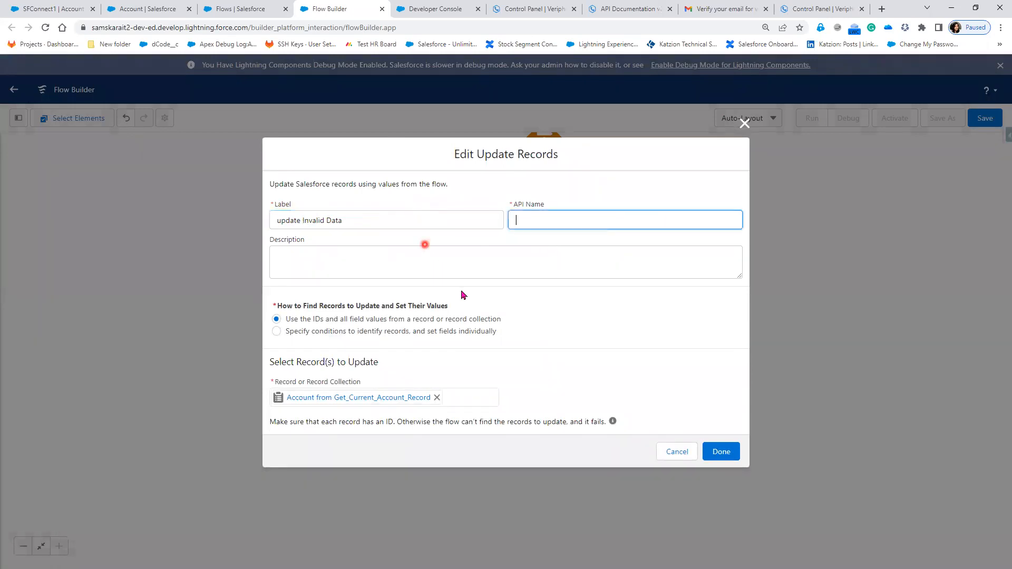
left_click(389, 226)
key("Tab")
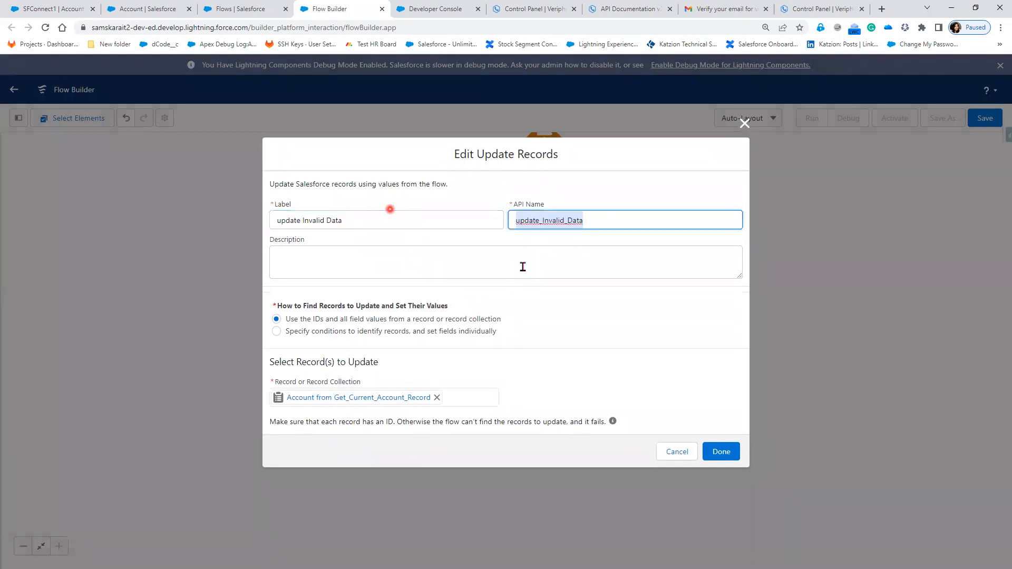
left_click(720, 452)
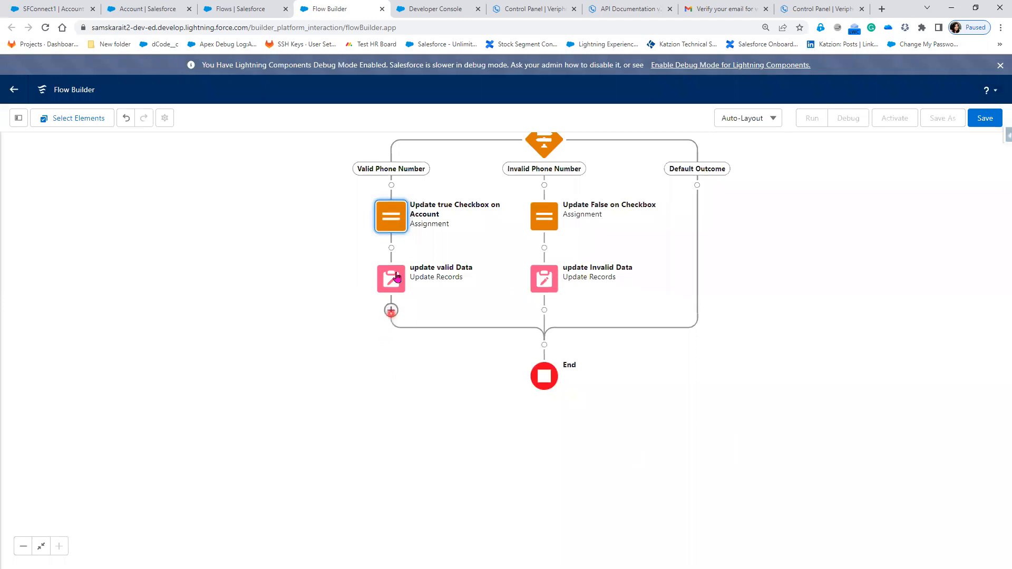
- Add a Screen element after update valid Data and place a Display Text component on it
left_click(391, 310)
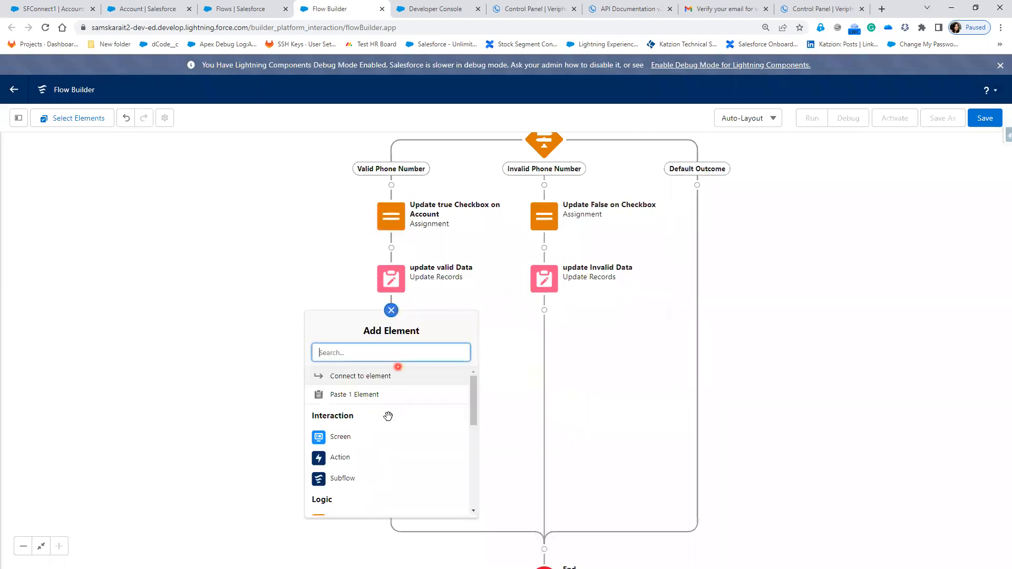
left_click(347, 439)
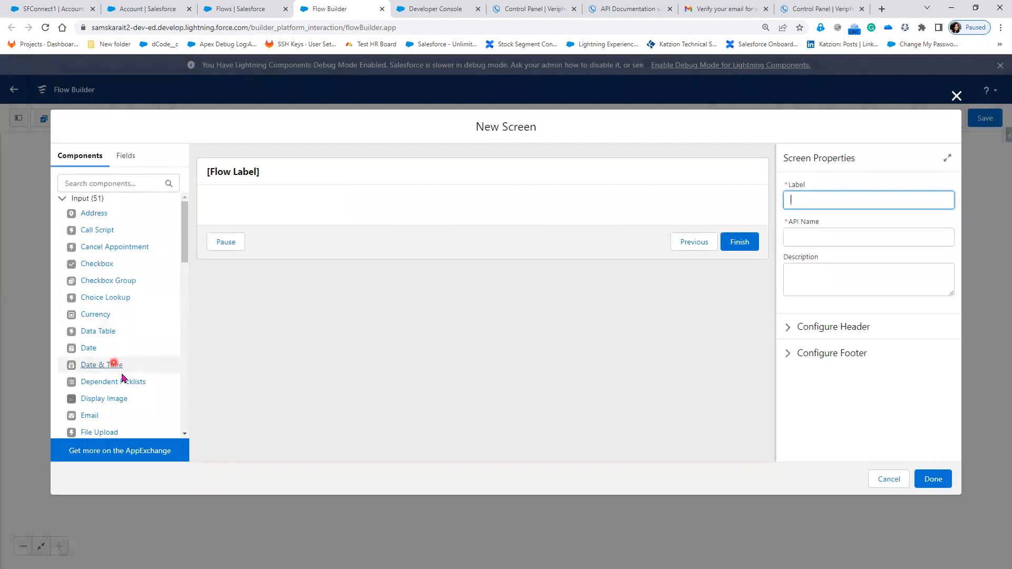
scroll(124, 409, "down", 2)
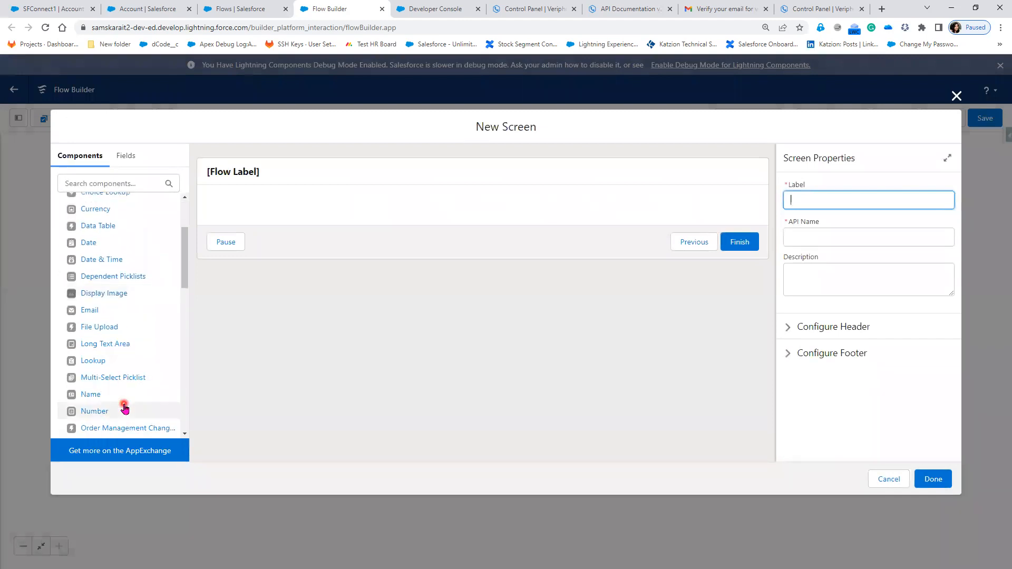
left_click(110, 183)
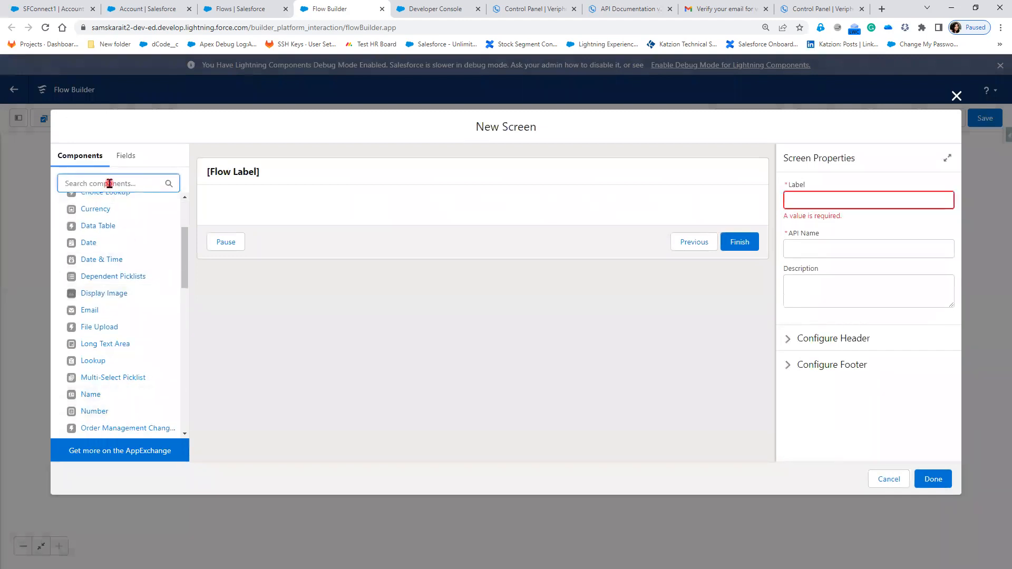
type("te")
left_click_drag(101, 378, 370, 210)
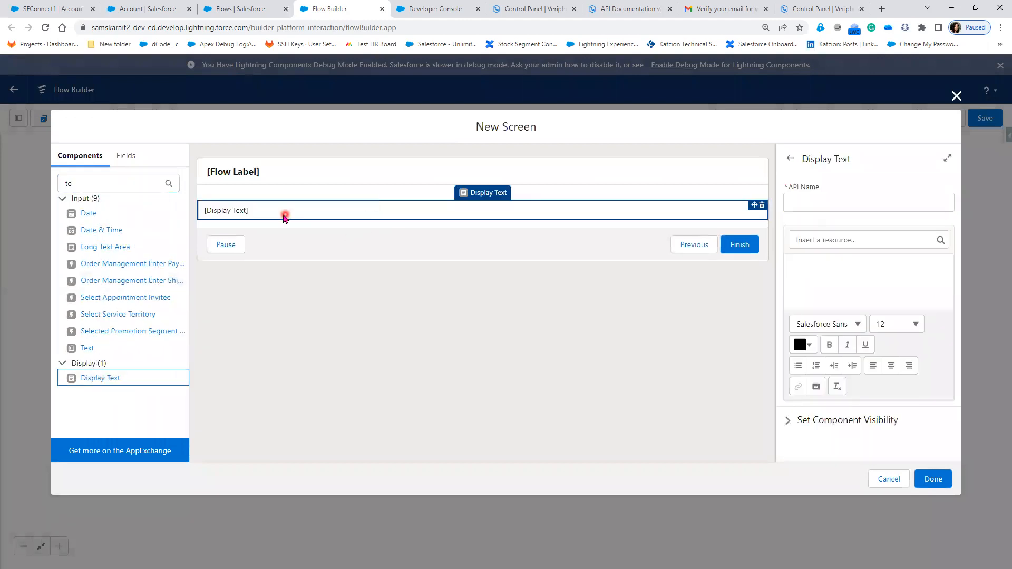
- Set the display text to "Phone Number {!Get_Current_Account_Record.Phone} is Valid Number", inserting the account's Phone field as a resource
left_click(829, 269)
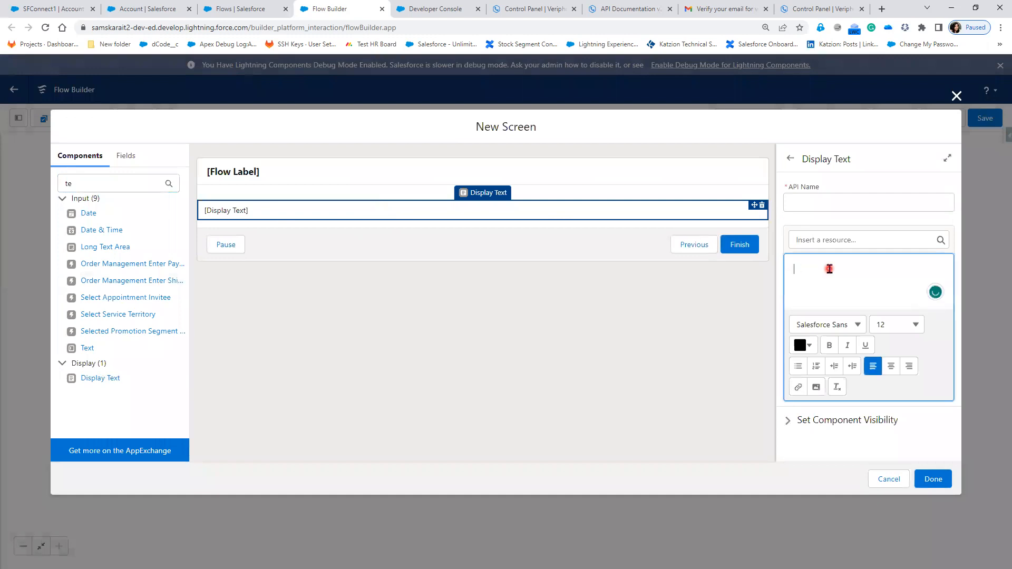
type("Phone Number is Valid Number")
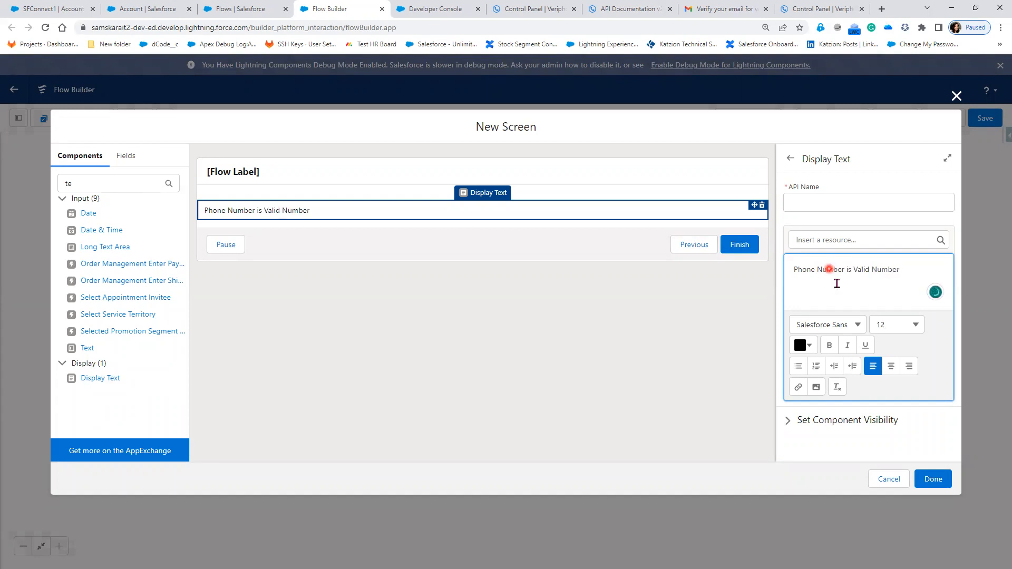
left_click(845, 271)
left_click(821, 241)
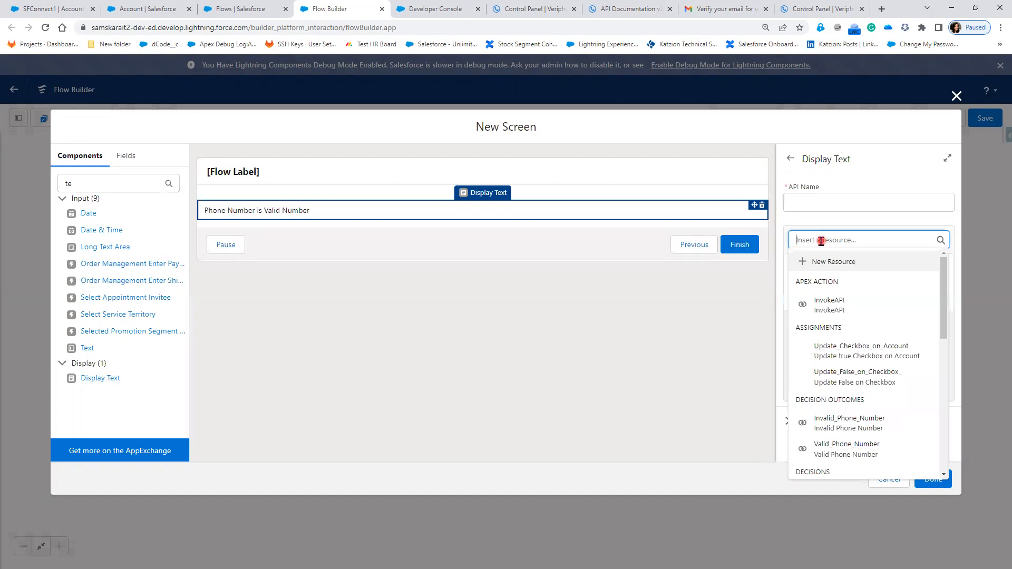
scroll(833, 354, "down", 3)
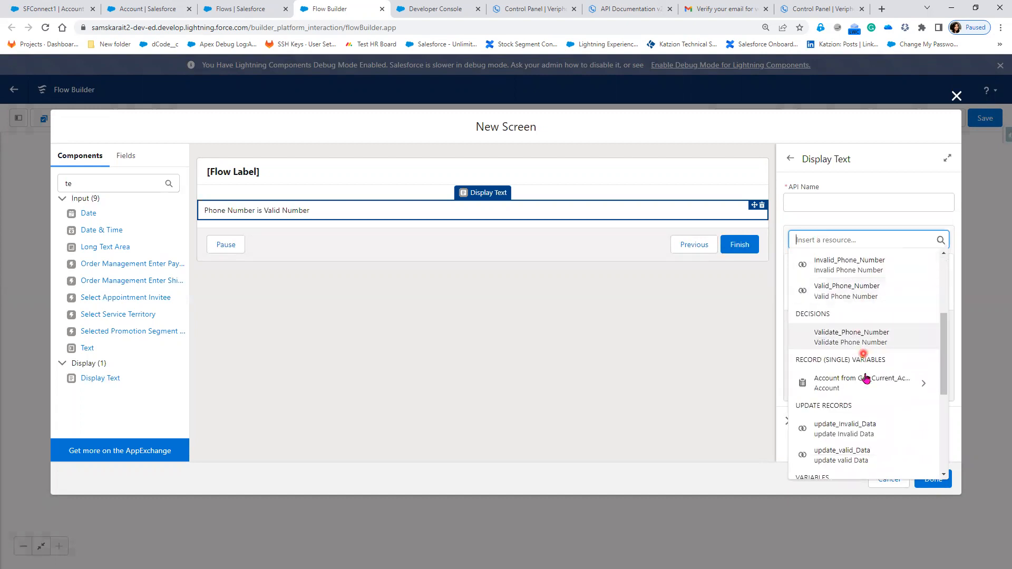
left_click(865, 386)
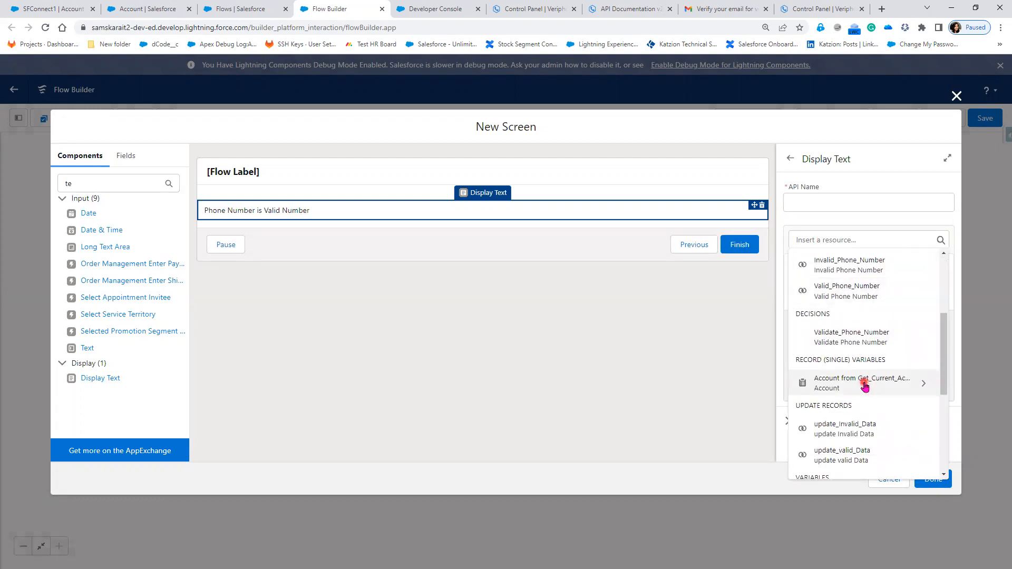
type("ph")
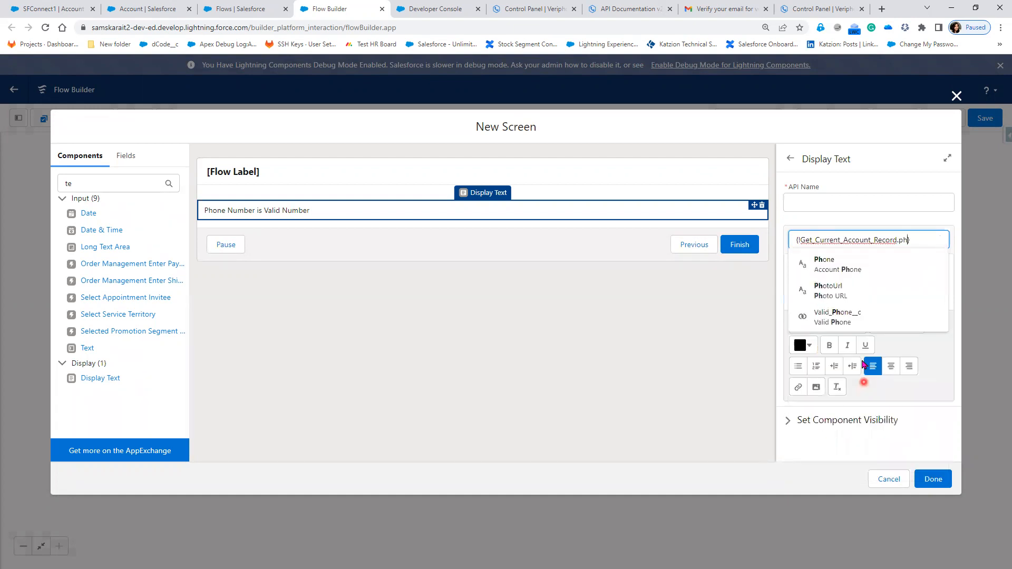
left_click(866, 270)
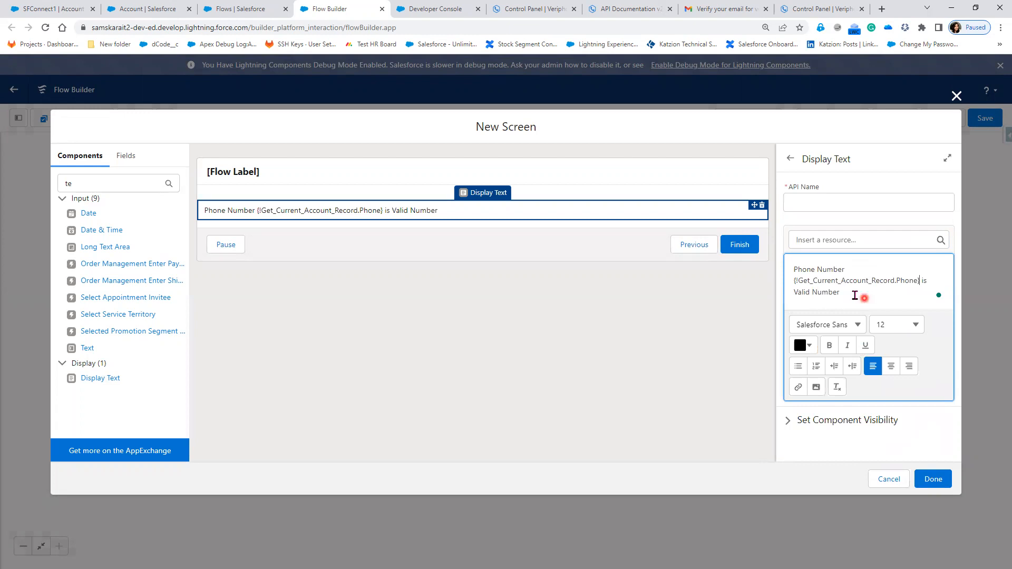
- Make the whole valid-number display text bold and colour it cyan, hex #09C9D7
left_click_drag(855, 295, 789, 266)
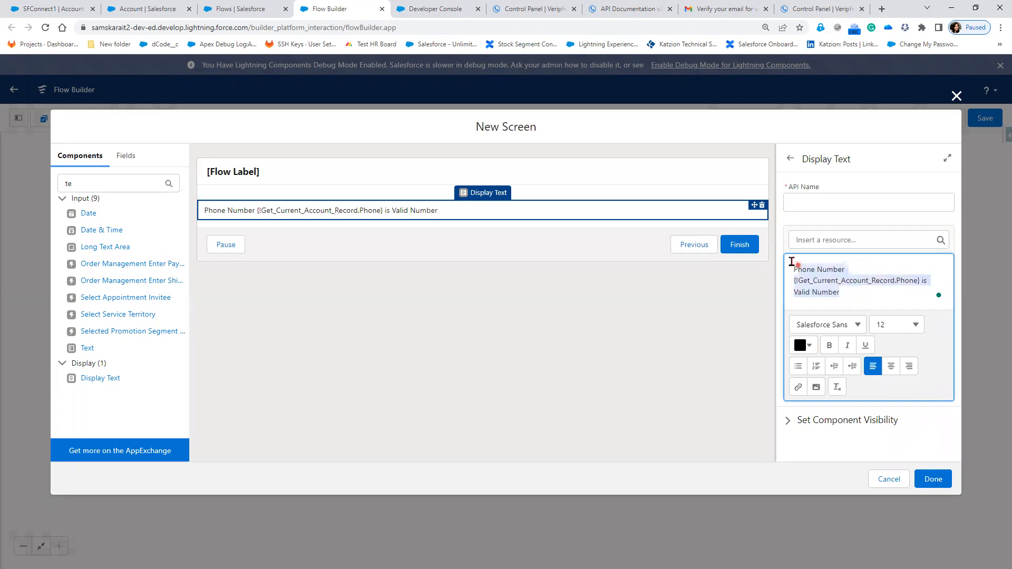
left_click(830, 346)
left_click(815, 346)
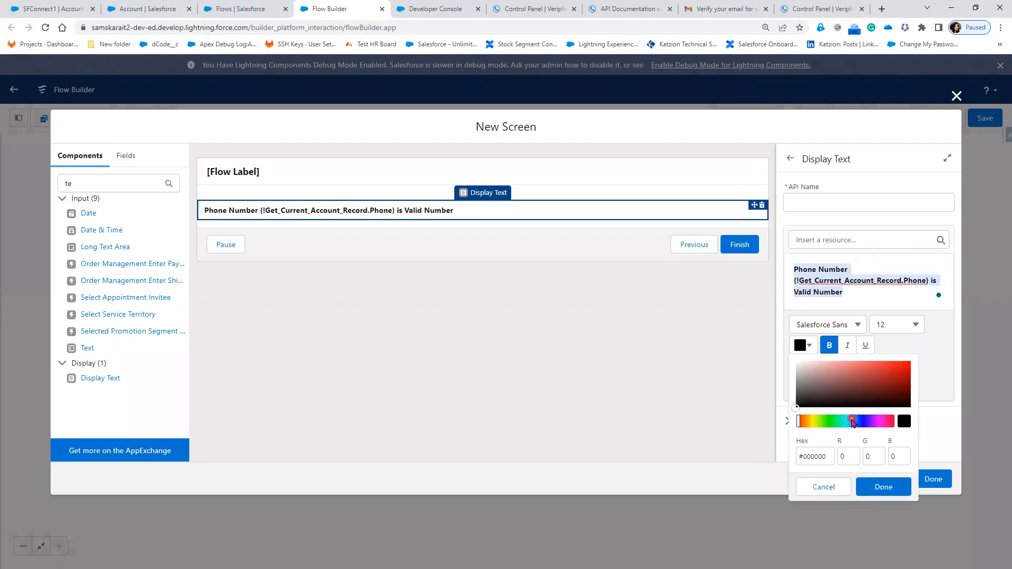
left_click(850, 421)
left_click(845, 421)
left_click_drag(845, 422, 820, 422)
left_click(906, 370)
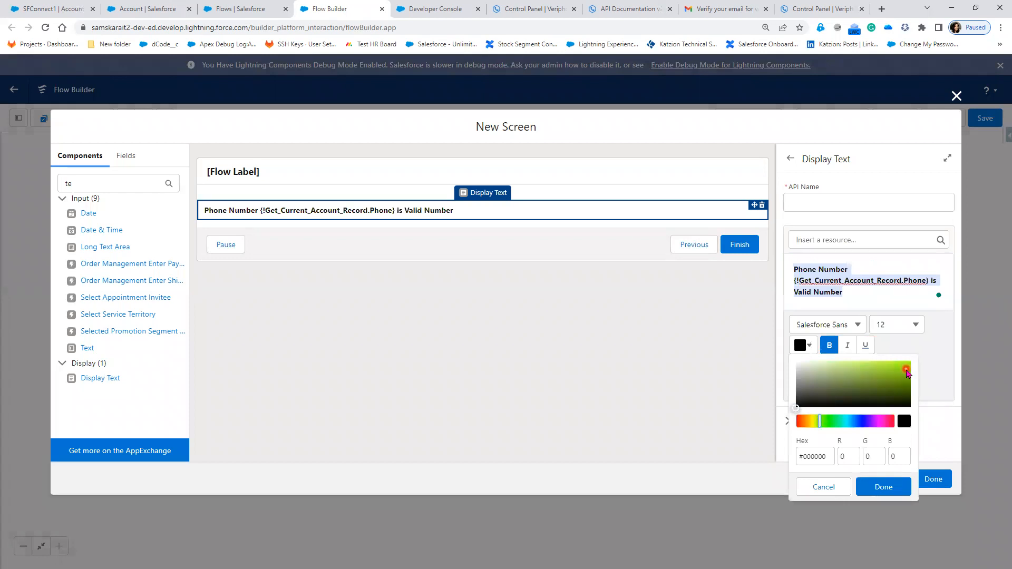
left_click(907, 372)
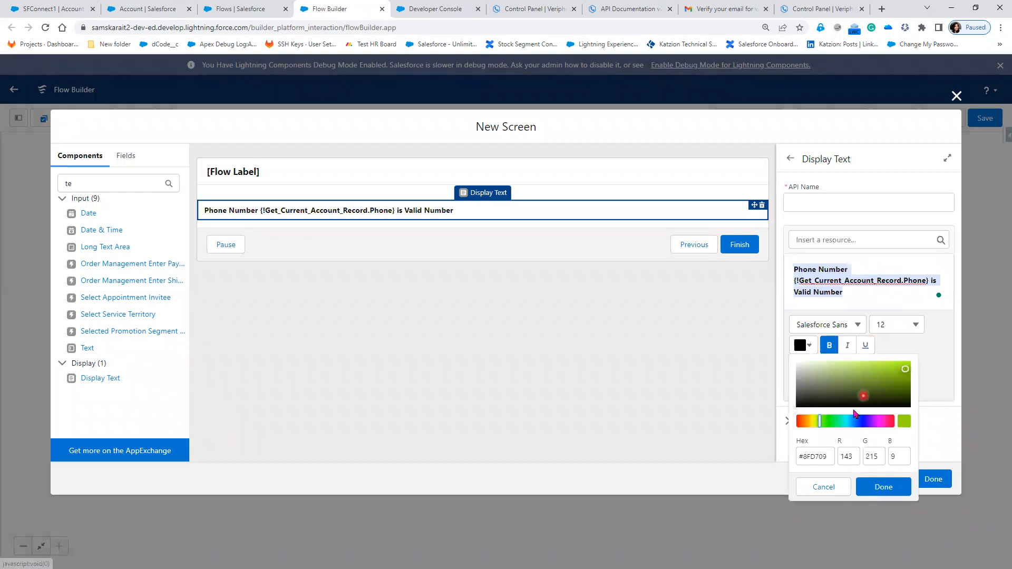
left_click(847, 424)
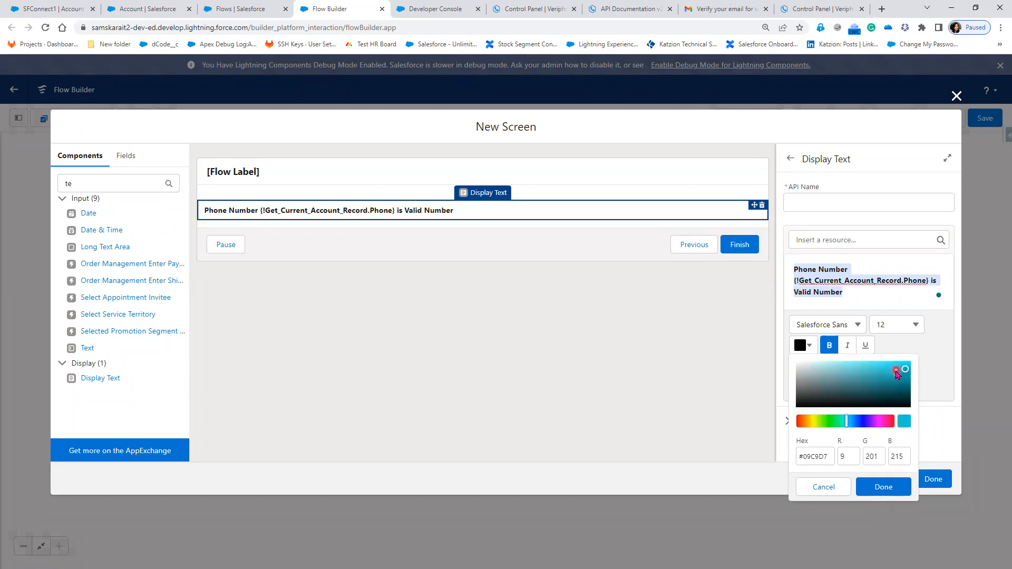
left_click(892, 487)
- Set the Display Text component's API name to validNumber
left_click(825, 198)
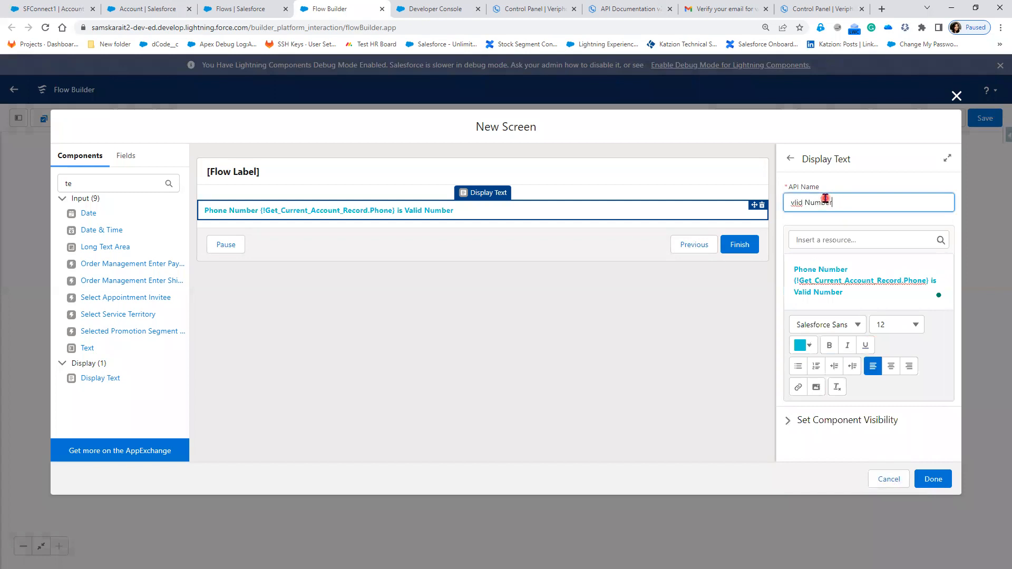
double_click(797, 202)
type("v")
- Recolour the whole valid-number display text to a dark blue-violet
left_click_drag(794, 269, 817, 309)
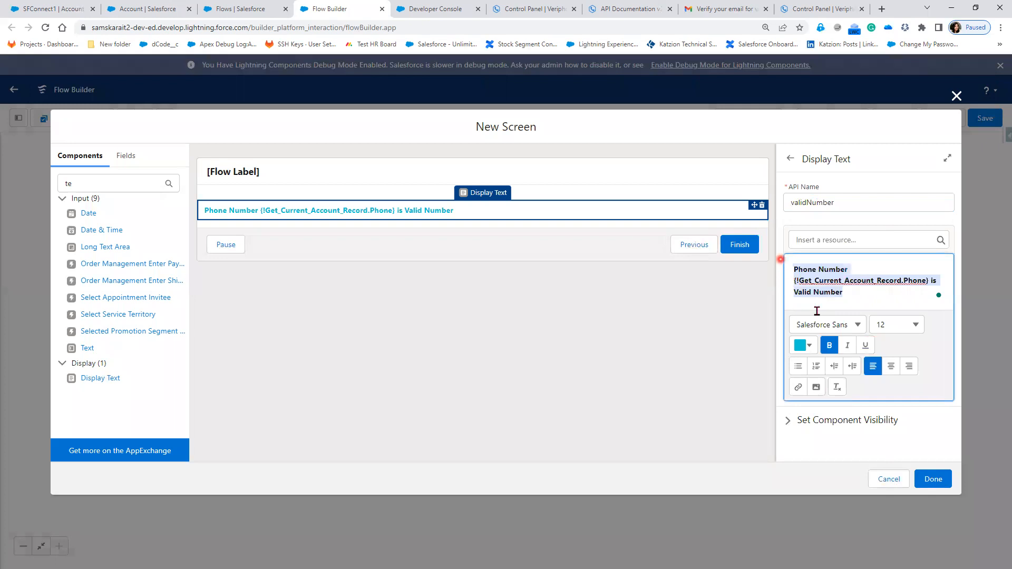
left_click(809, 346)
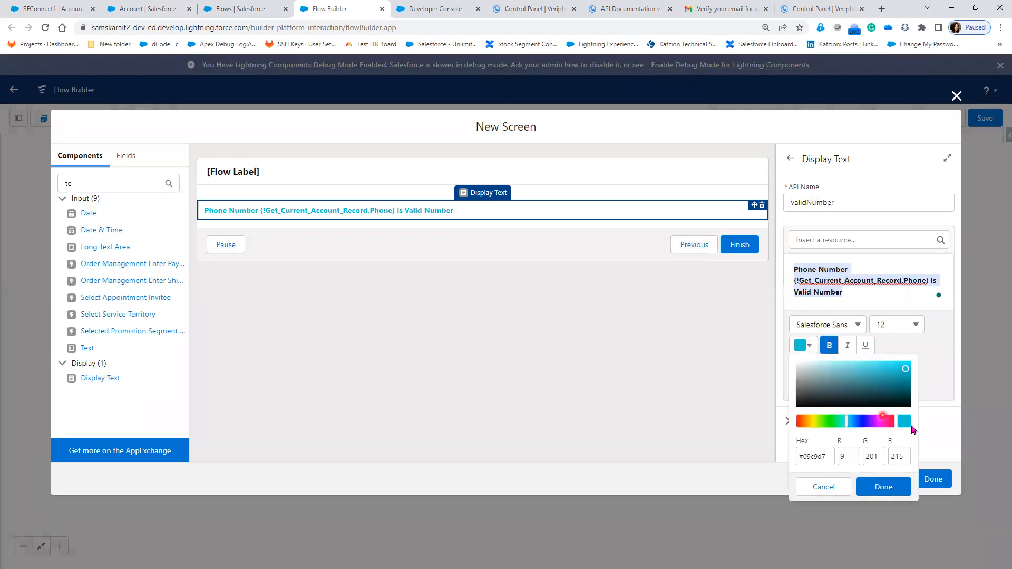
left_click(866, 421)
left_click(904, 380)
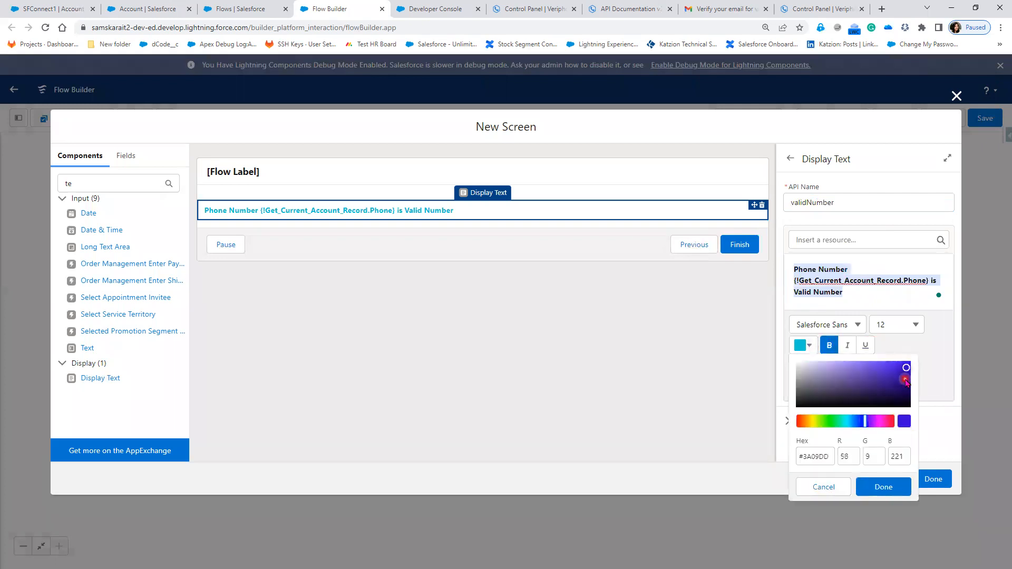
left_click(877, 487)
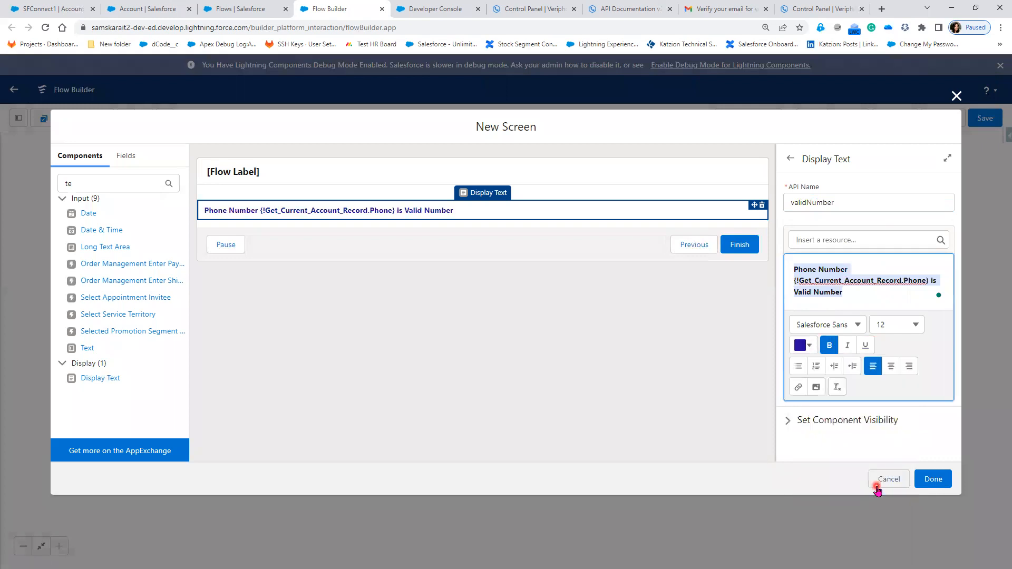
- Label the new screen Success Message with API name Success_Message, and finish creating it
left_click(309, 174)
left_click(809, 201)
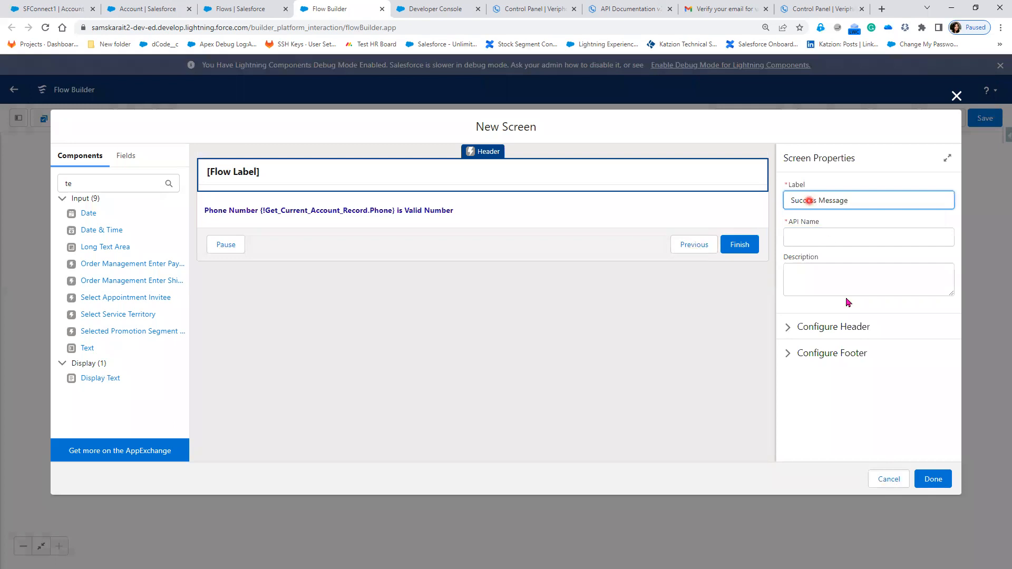
left_click(792, 237)
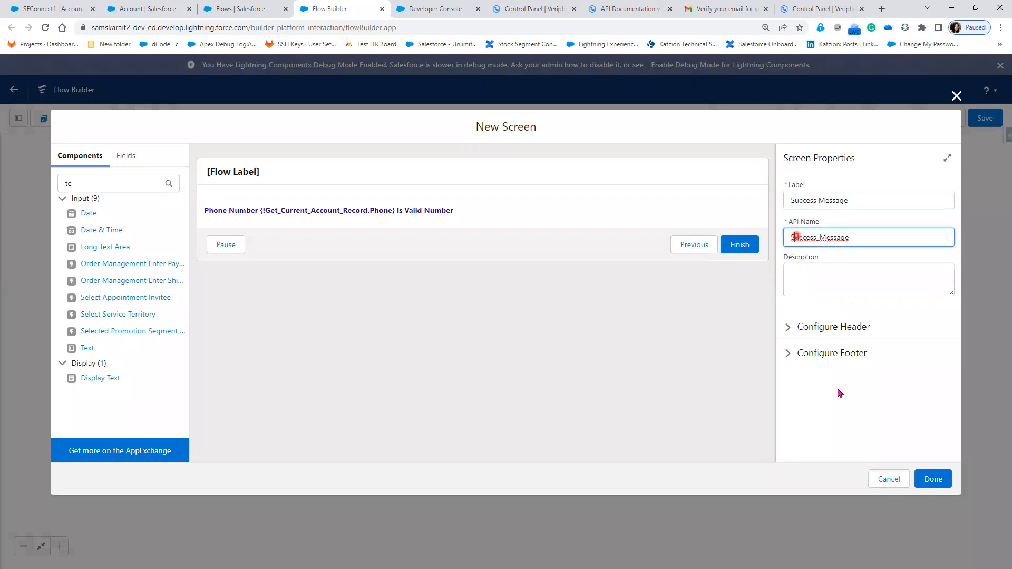
left_click(939, 483)
- Copy the Success Message screen and paste it after update Invalid Data in the Invalid Phone Number path
left_click(393, 350)
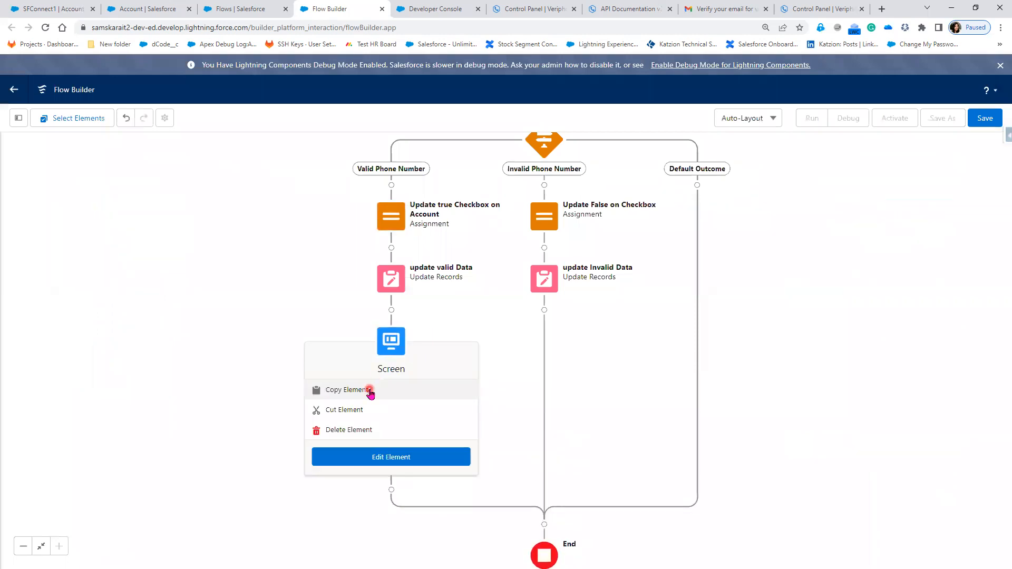
left_click(370, 392)
left_click(544, 310)
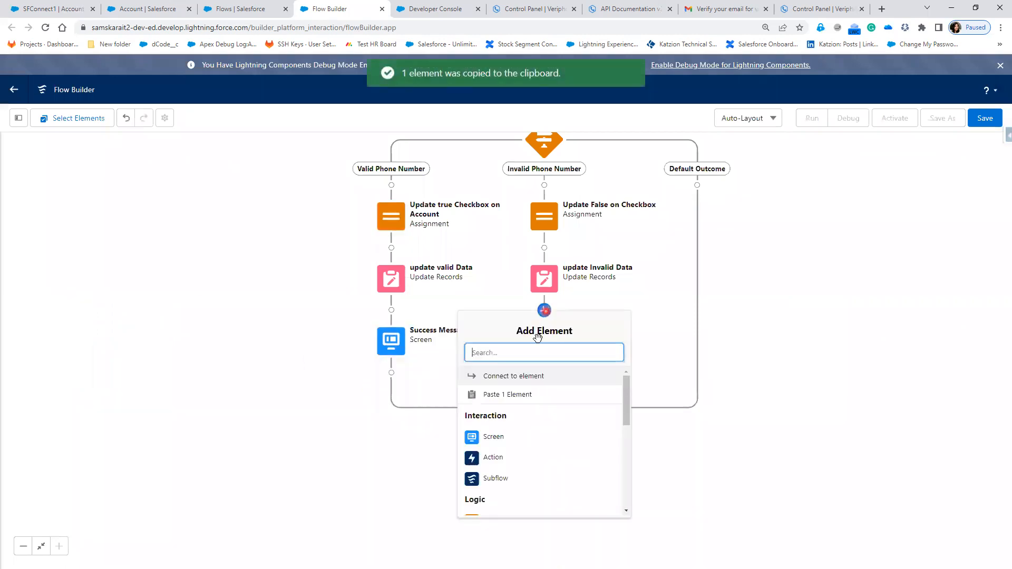
left_click(514, 394)
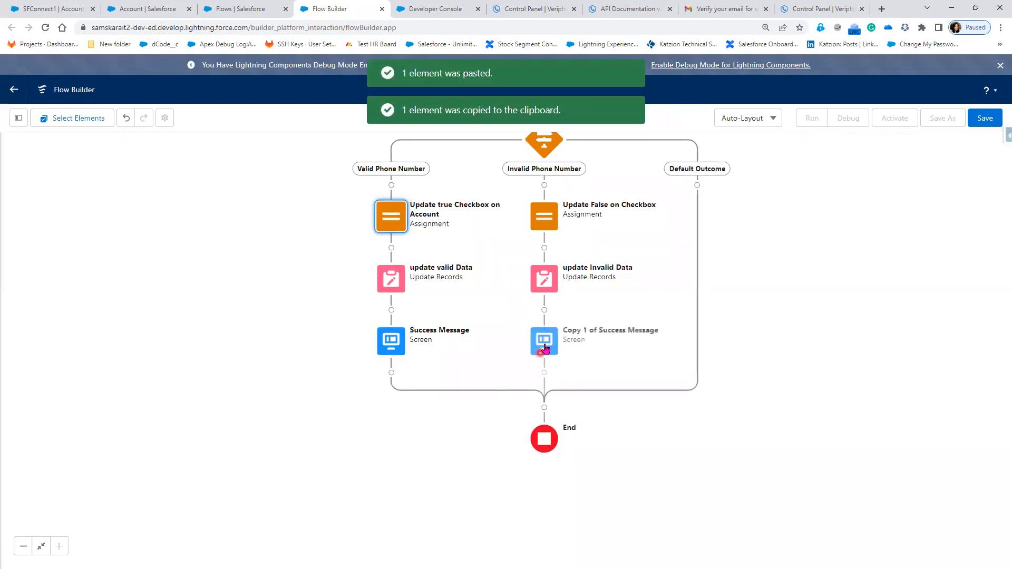
- Relabel the pasted Success Message copy as Error Message with API name Error_Message
double_click(548, 345)
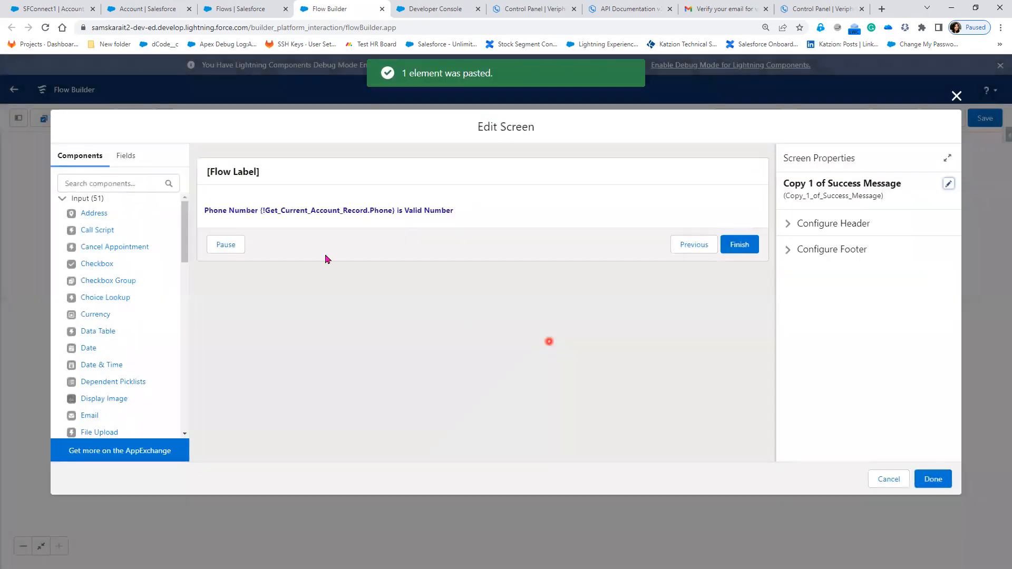
left_click(284, 164)
left_click(948, 184)
left_click(846, 203)
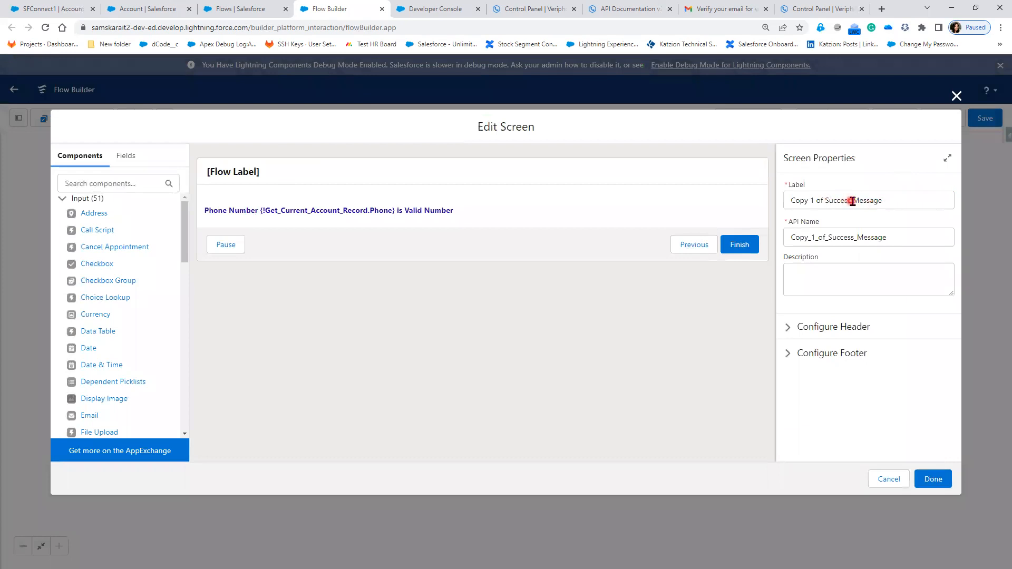
left_click_drag(853, 201, 700, 195)
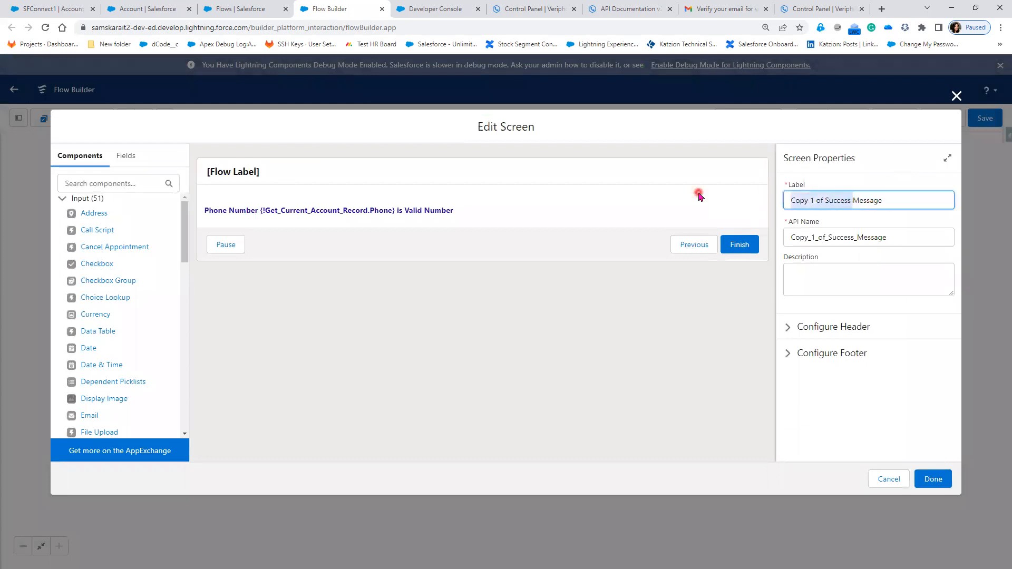
type("Error")
left_click(707, 210)
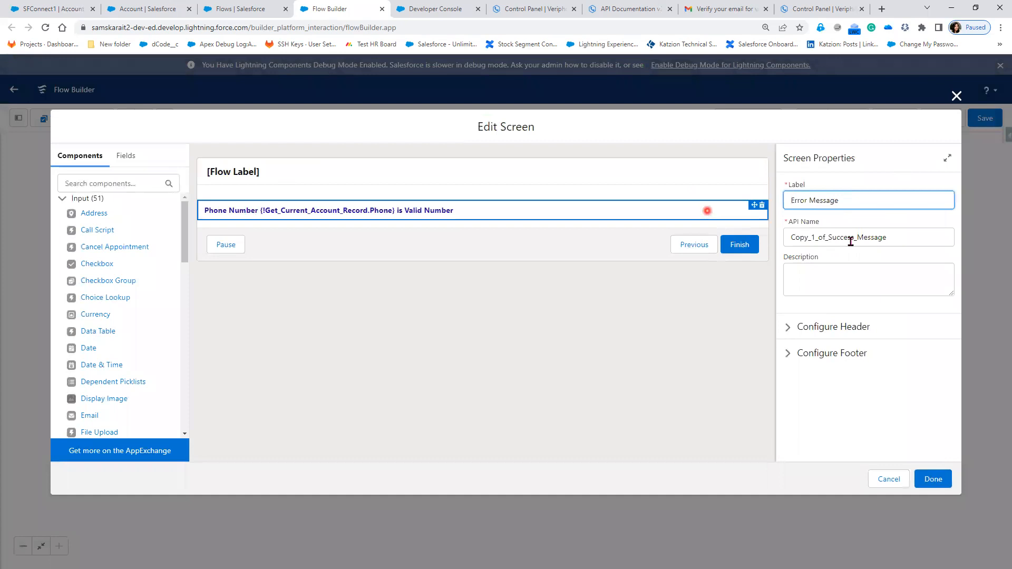
left_click_drag(899, 240, 579, 238)
key("BackSpace")
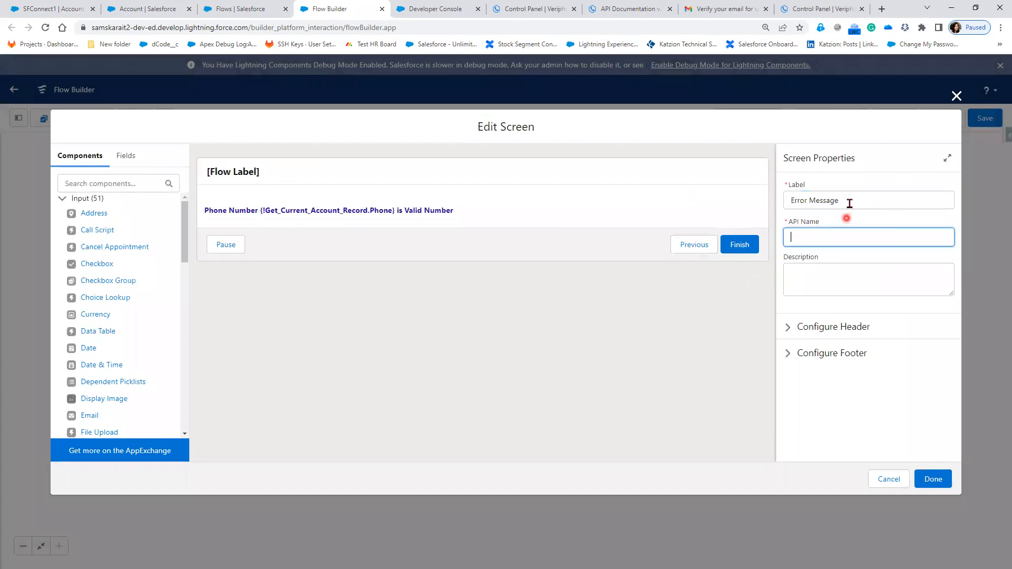
left_click(850, 202)
key("Tab")
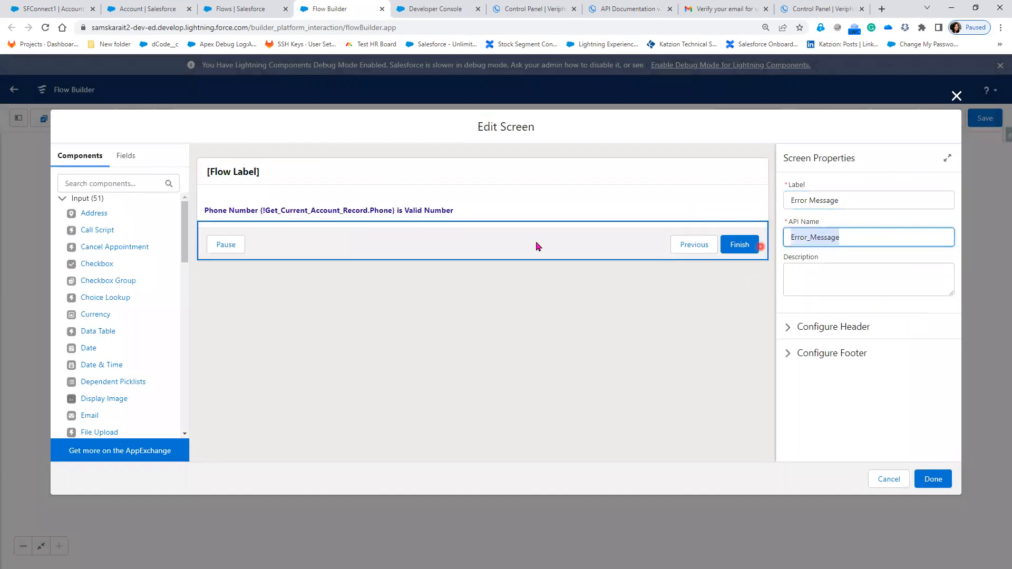
- Change the Error Message screen's display text to read "Phone Number {!Get_Current_Account_Record.Phone} is not Valid Number"
left_click(469, 210)
left_click(852, 292)
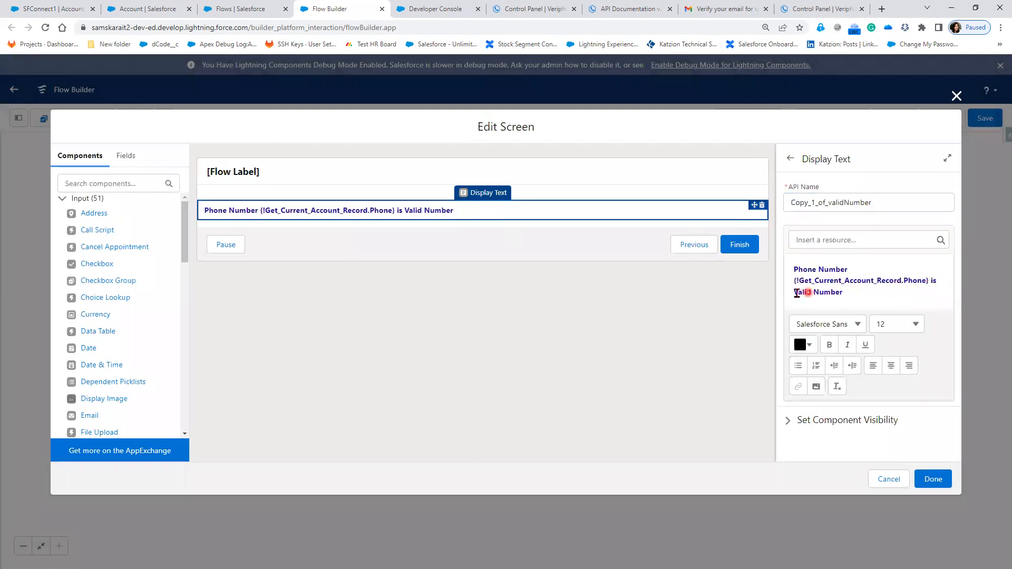
left_click(877, 302)
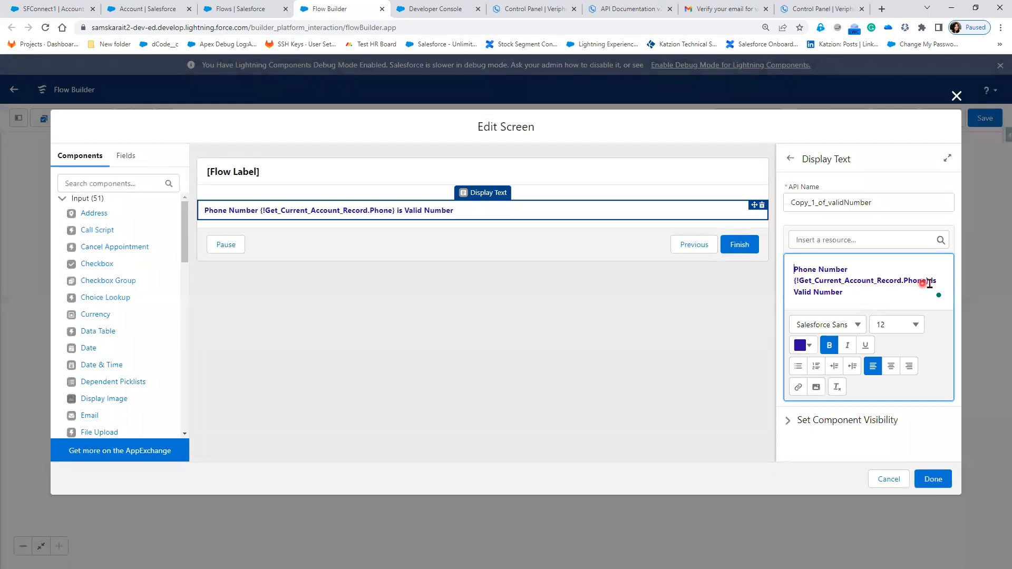
type("Not")
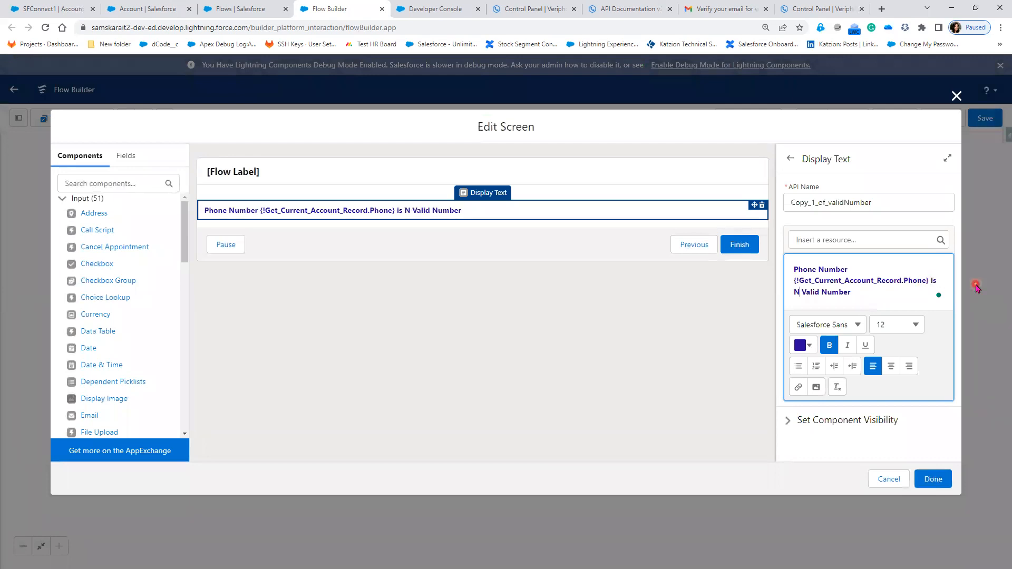
key("BackSpace")
key("BackSpace")
key("BackSpace")
key("BackSpace")
type("not")
key("BackSpace")
- Colour the whole not-valid display text red and finish editing the Error Message screen
left_click_drag(860, 294, 776, 264)
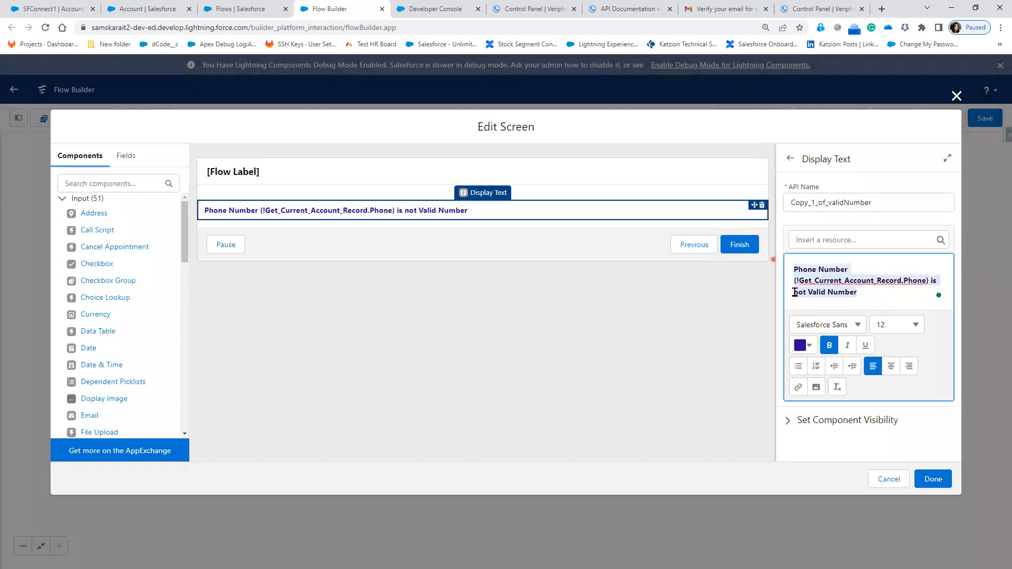
left_click(808, 346)
left_click(887, 420)
left_click(905, 378)
left_click(798, 421)
left_click(906, 365)
left_click(876, 493)
left_click(932, 480)
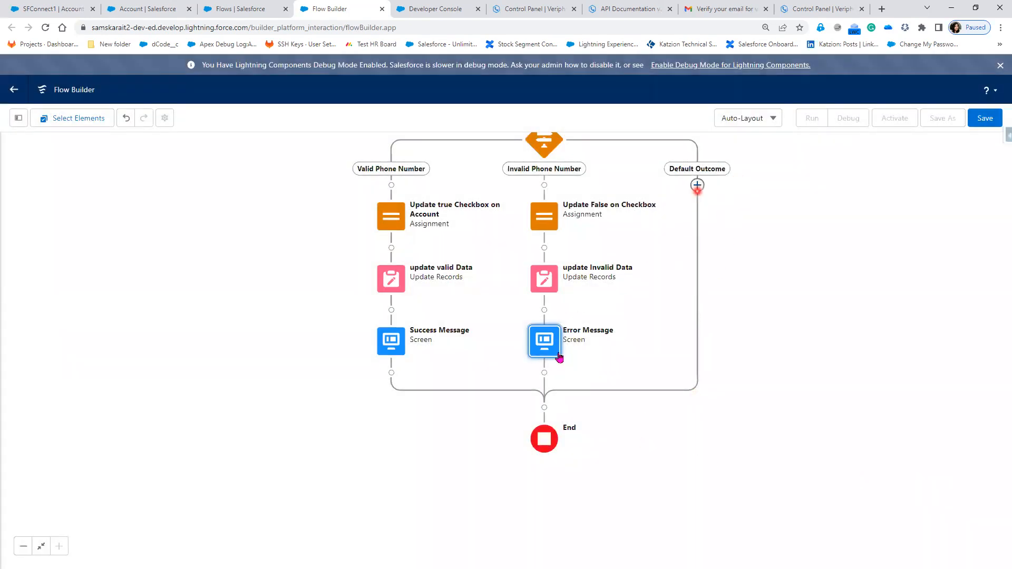
left_click(545, 373)
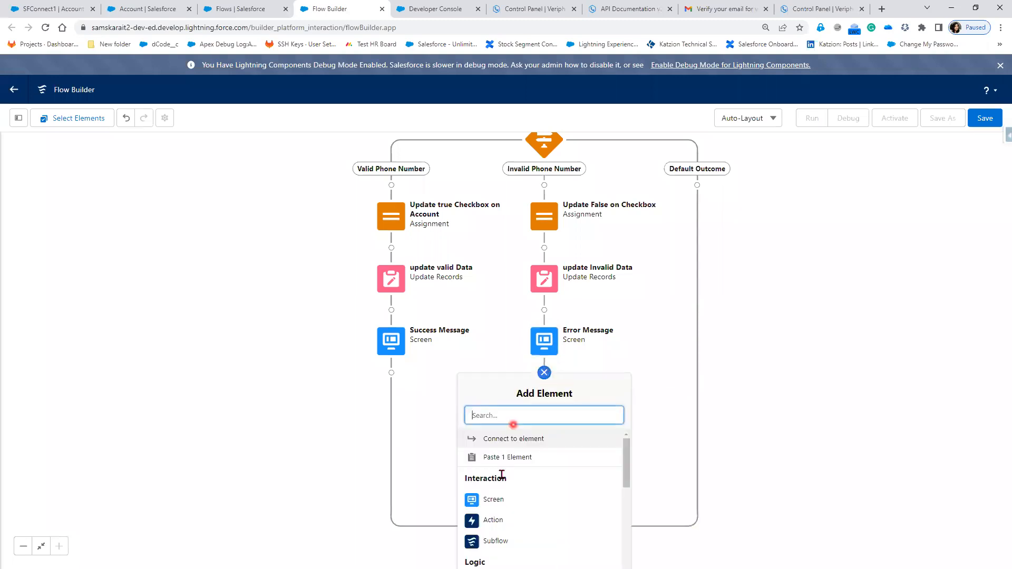
left_click(653, 346)
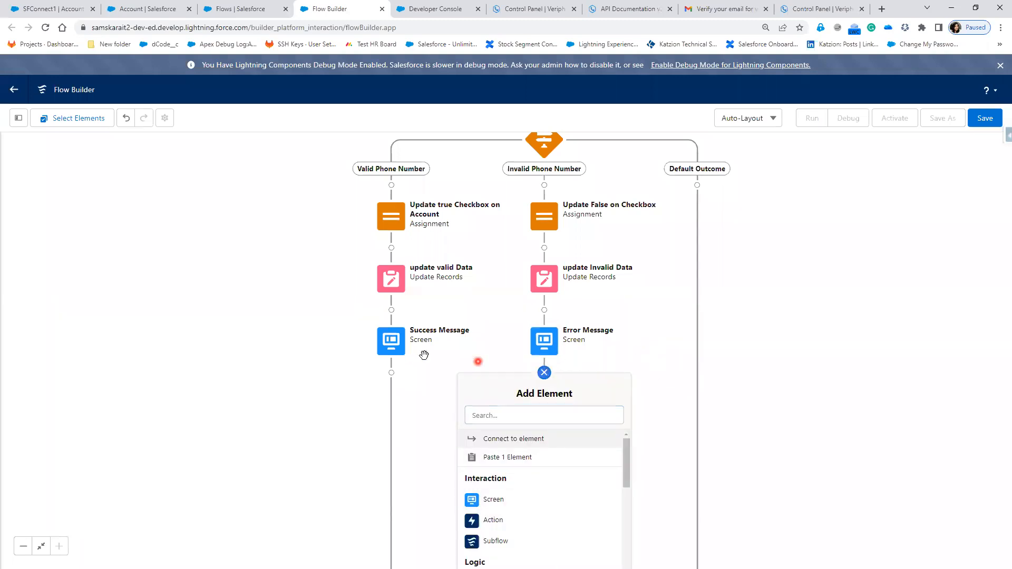
left_click(817, 365)
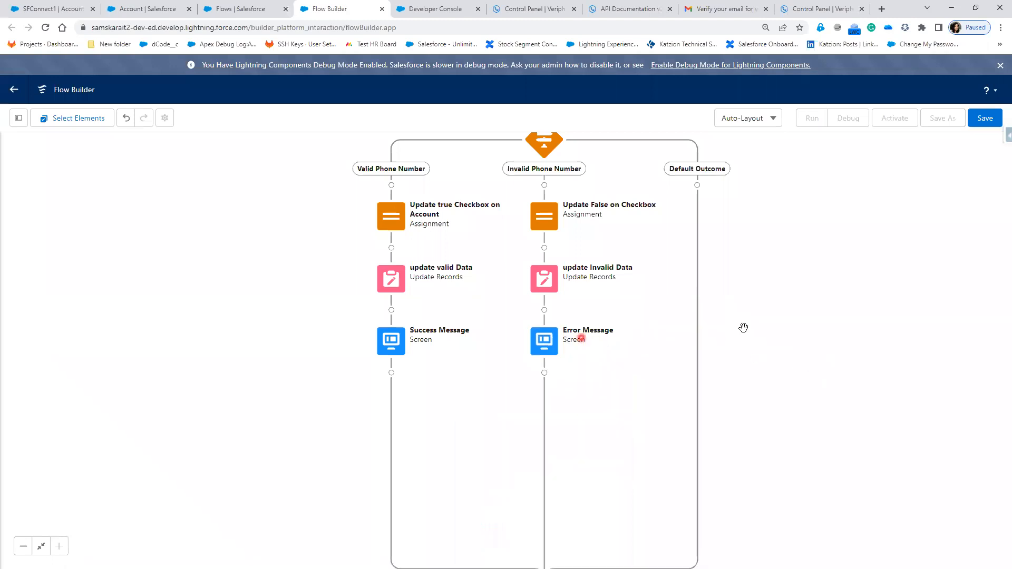
- Copy the Error Message screen and paste it into the Default Outcome path
left_click(545, 343)
left_click(510, 390)
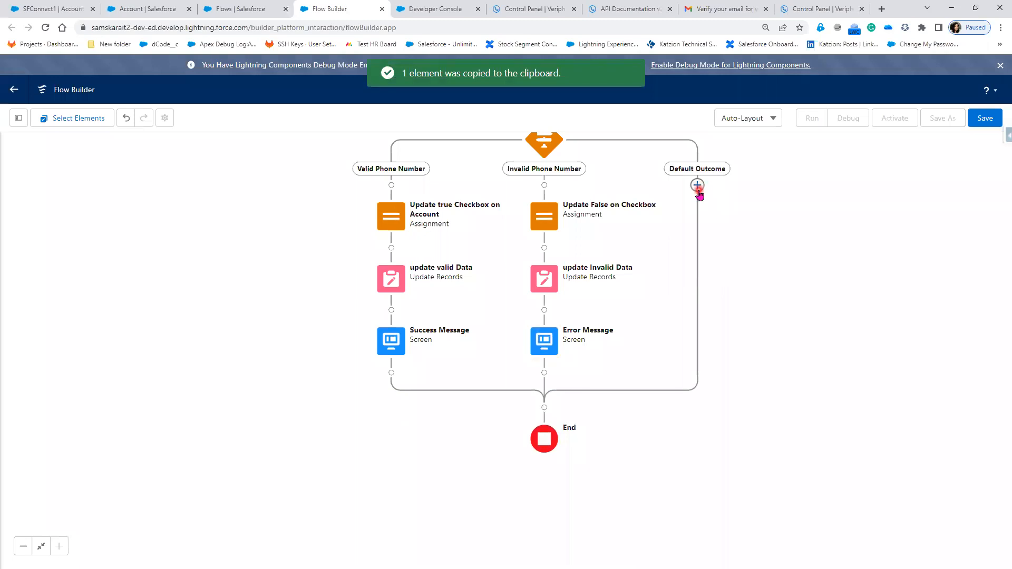
left_click(697, 186)
left_click(664, 269)
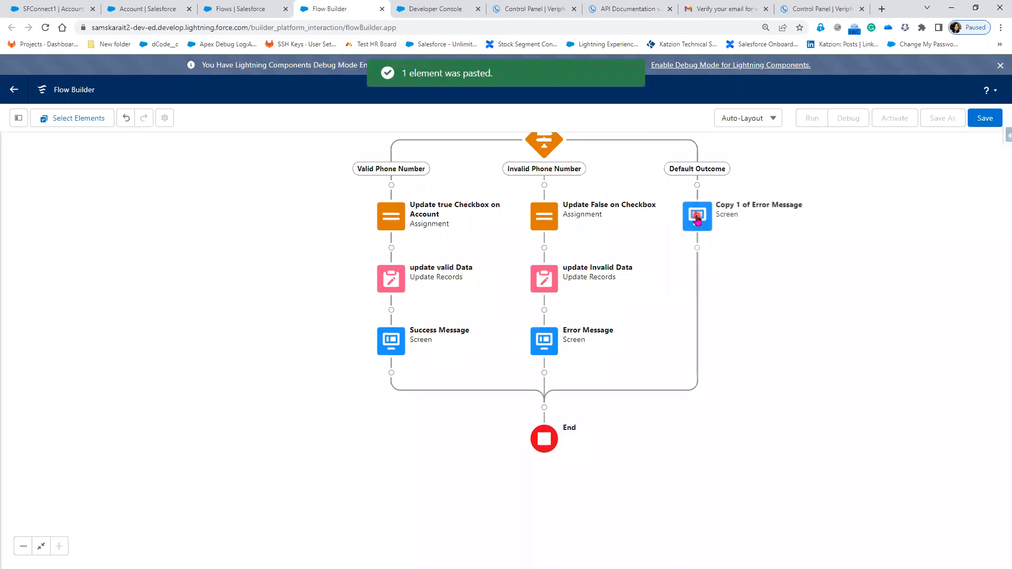
- Relabel the pasted Error Message copy in the Default Outcome path as Default Message and regenerate its API name from the label
double_click(697, 218)
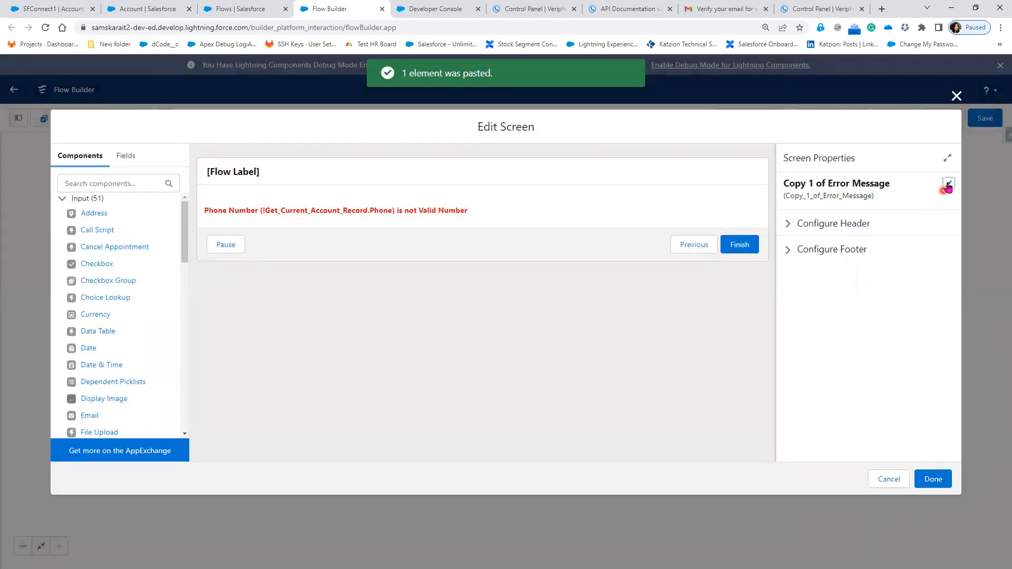
left_click(948, 186)
left_click(826, 200)
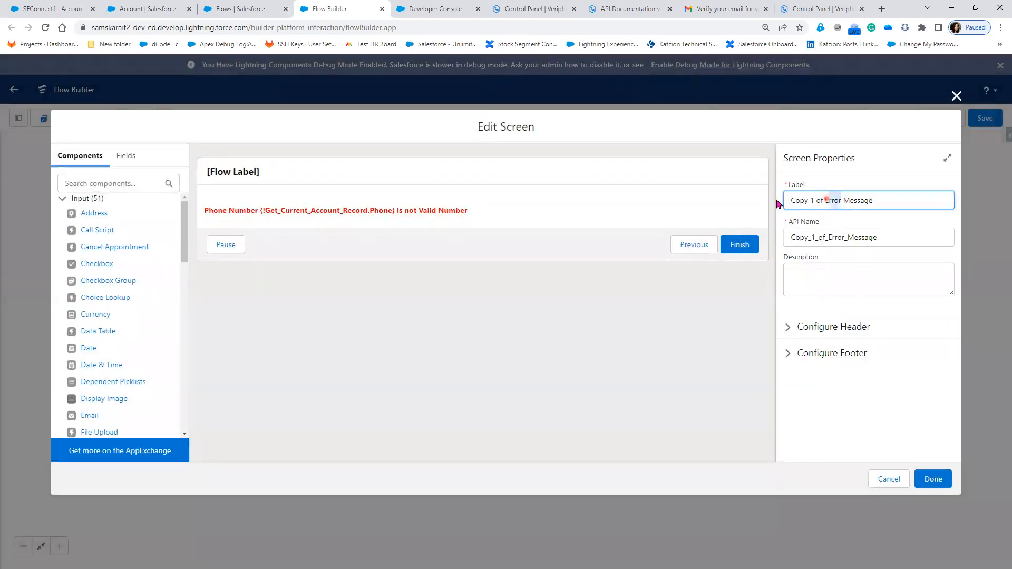
left_click_drag(778, 204, 778, 203)
type("Default")
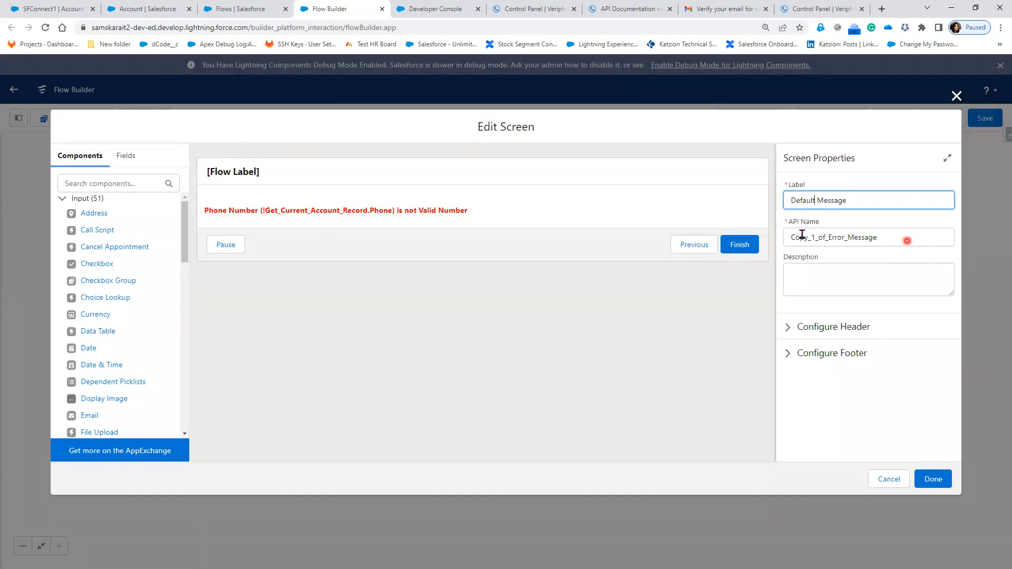
left_click_drag(908, 240, 622, 226)
key("BackSpace")
left_click(870, 197)
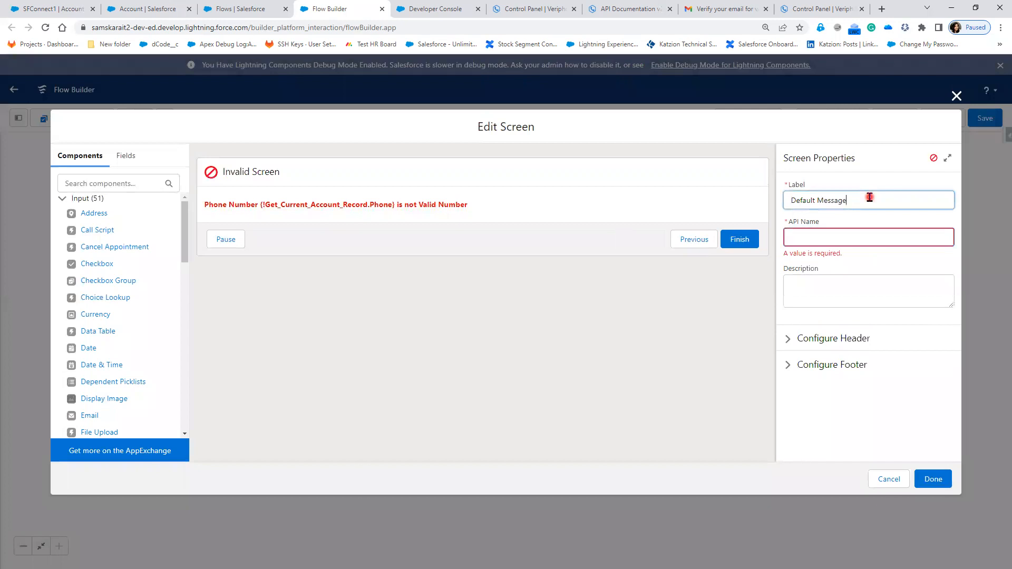
left_click_drag(849, 233, 529, 223)
- Replace the Default Message screen's display text with "This is Default Message"
left_click(508, 210)
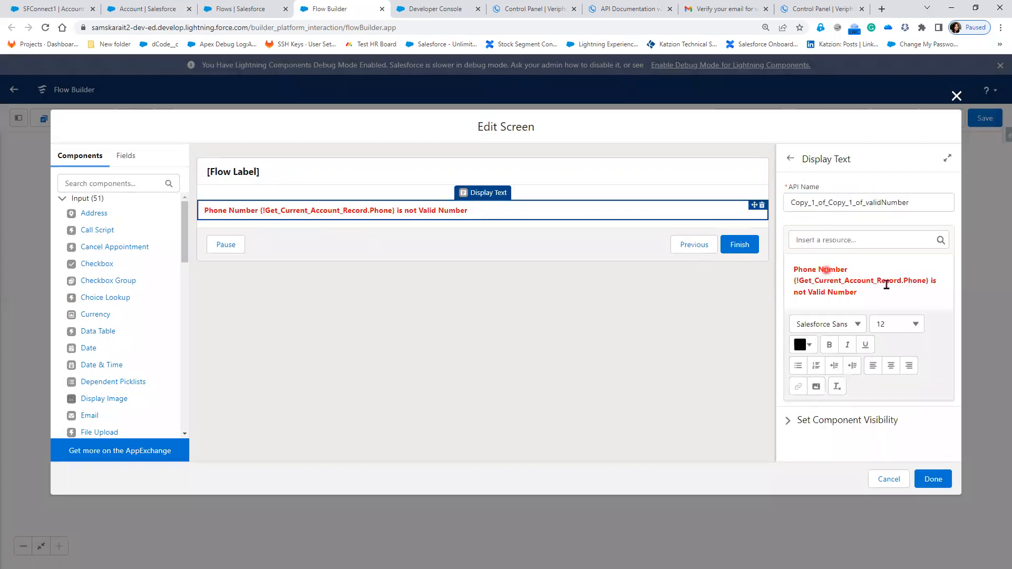
left_click(883, 287)
left_click_drag(859, 292, 789, 271)
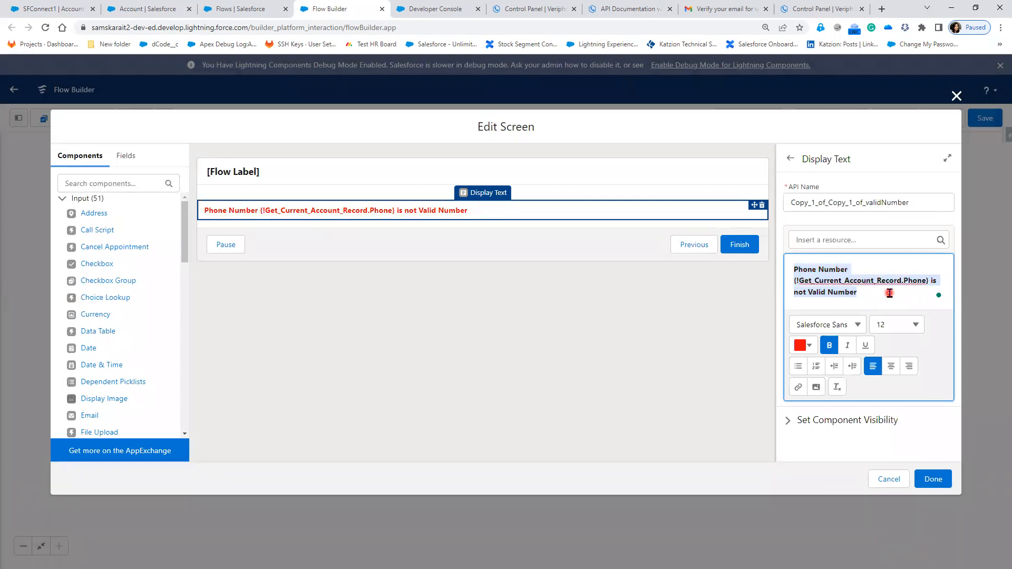
type("This is Default")
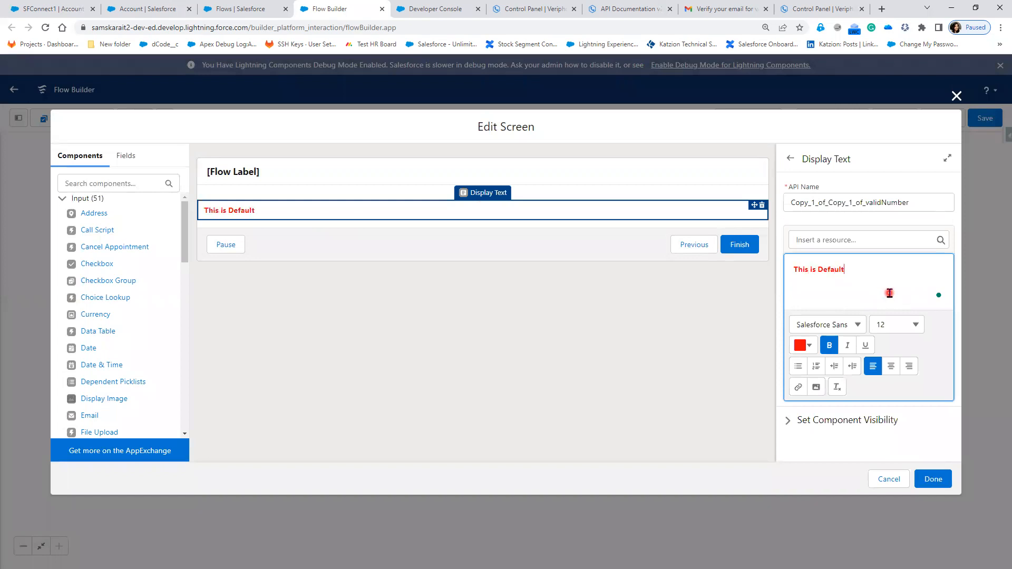
type(" Message")
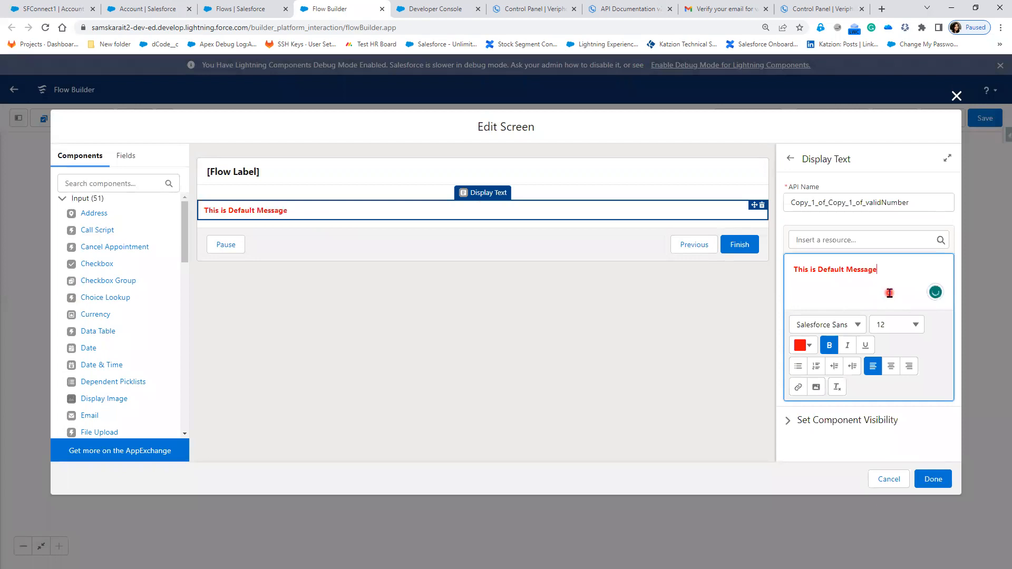
- Recolour the whole default display text dark yellow and finish editing the Default Message screen
key("ctrl+a")
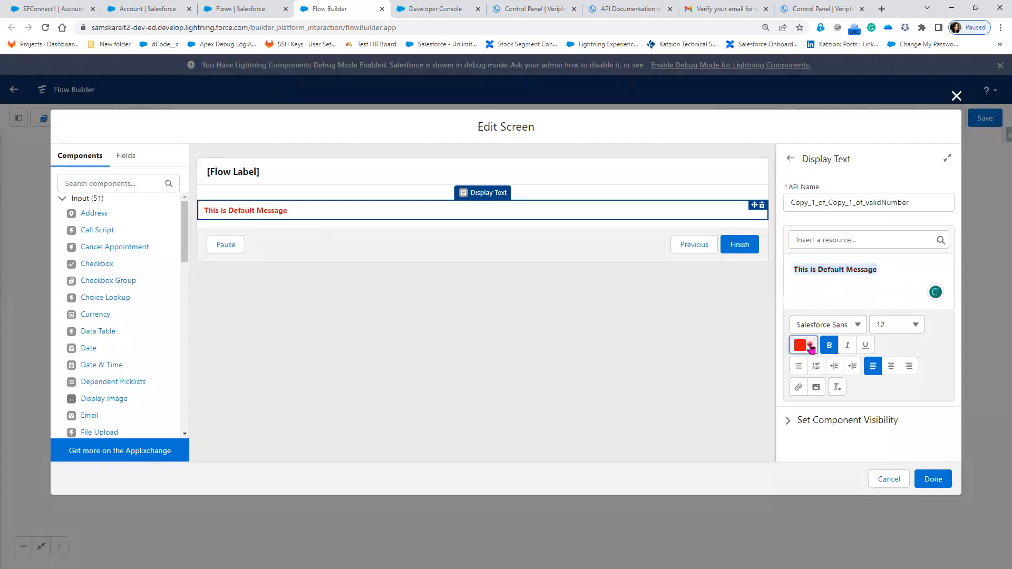
left_click(804, 345)
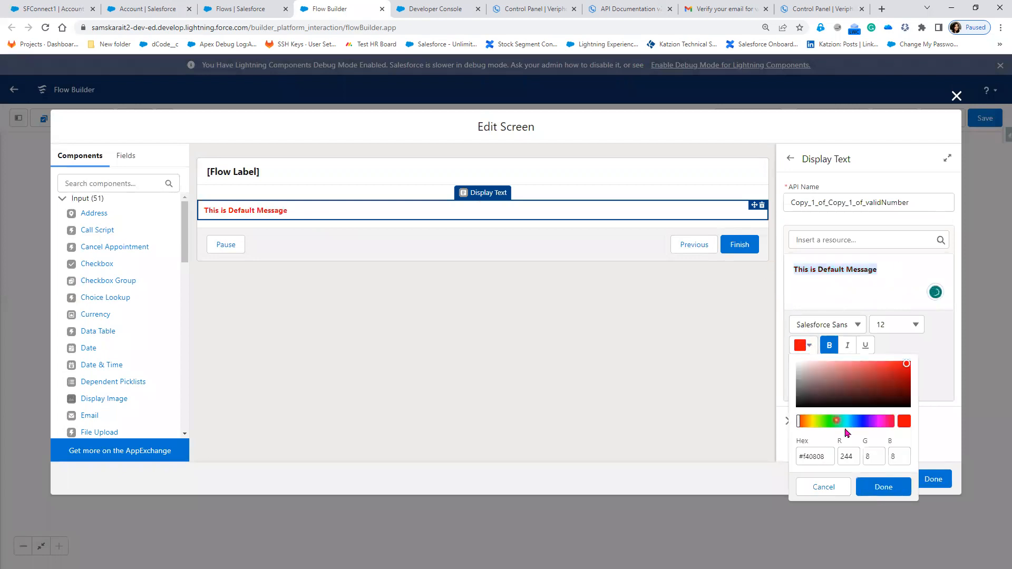
left_click(816, 424)
left_click(904, 370)
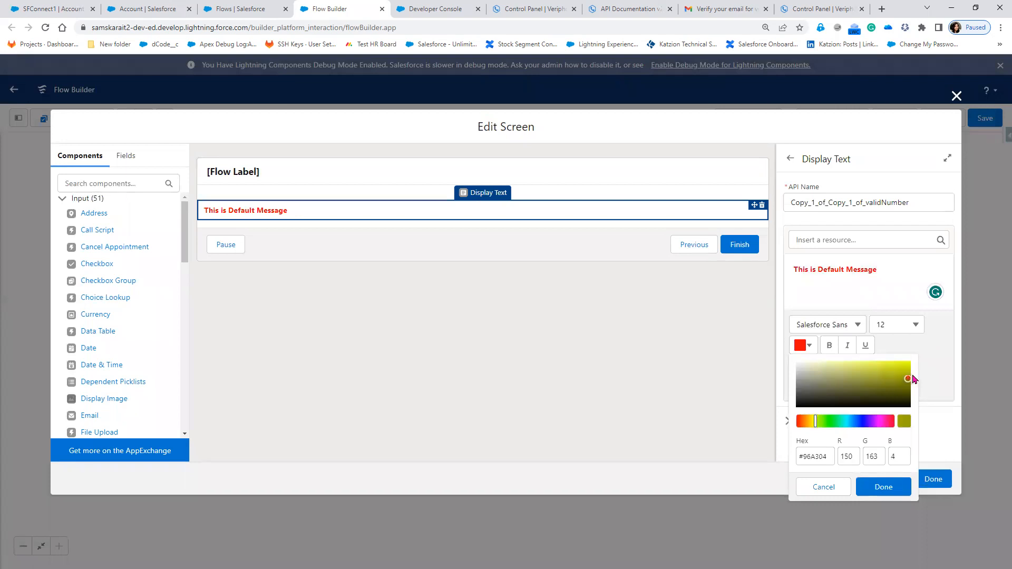
left_click(880, 487)
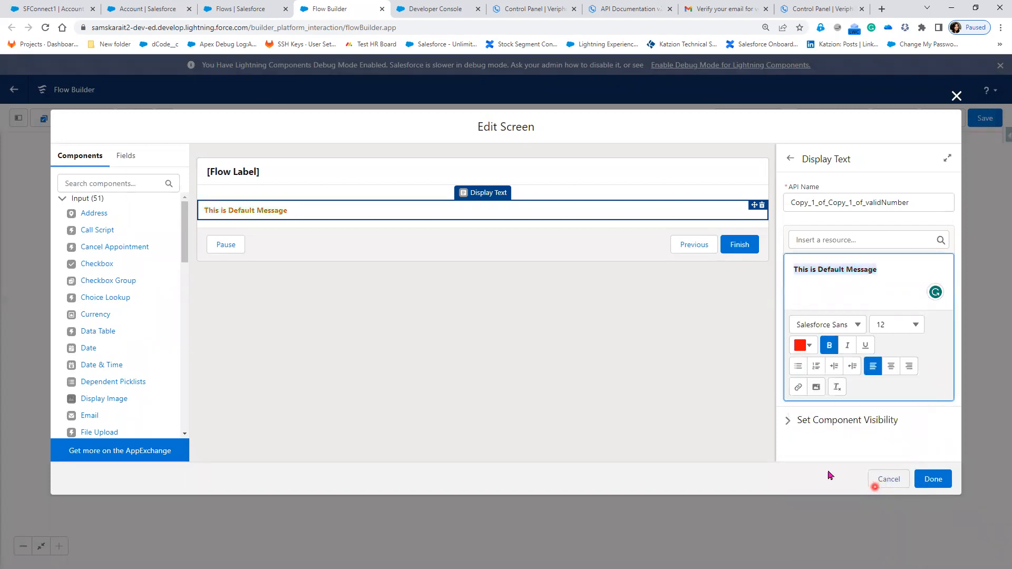
left_click(930, 479)
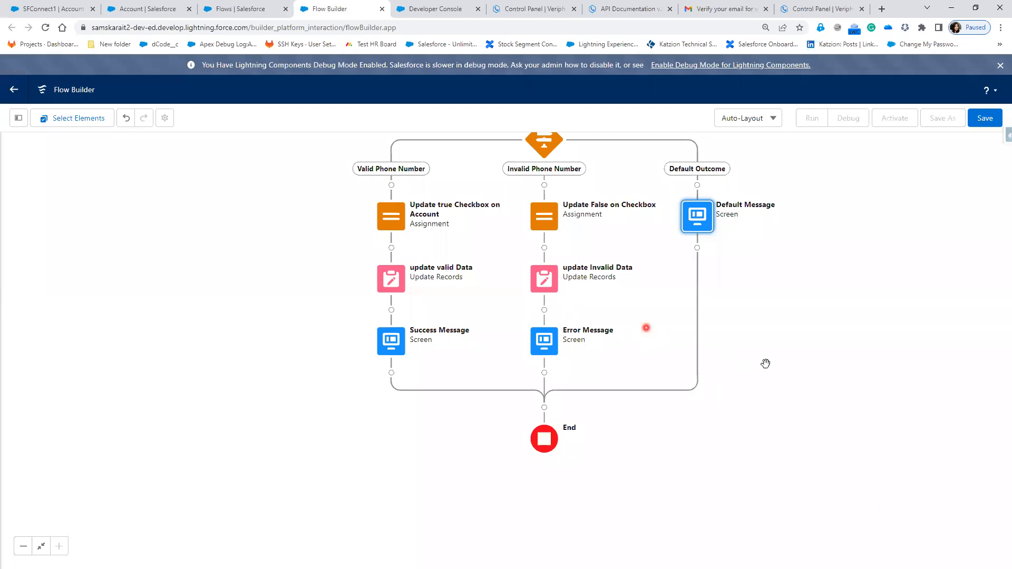
- Copy the SFConnect1 account's record ID from its page address and return to the flow
scroll(791, 390, "up", 5)
left_click_drag(793, 420, 743, 312)
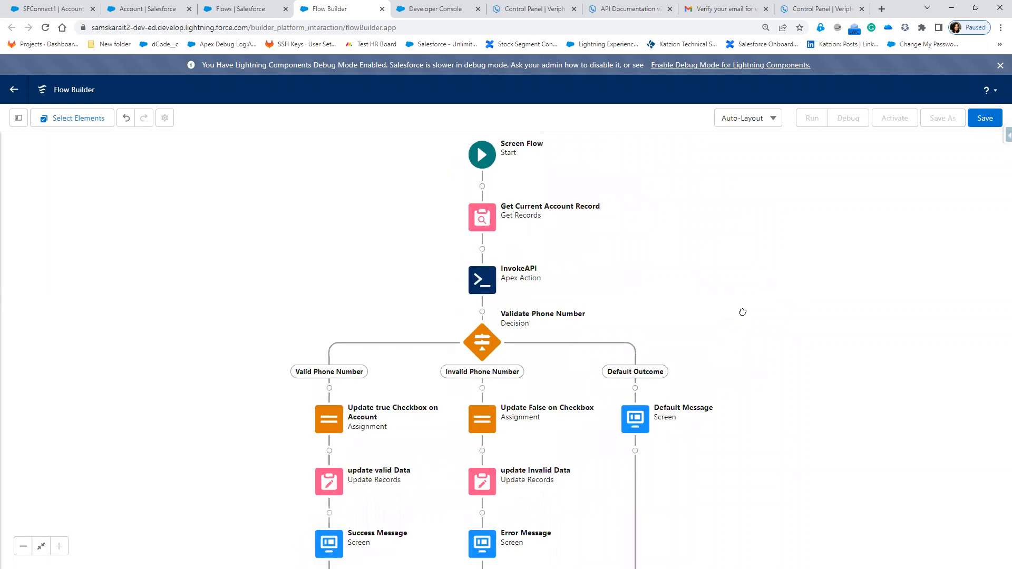
left_click(38, 7)
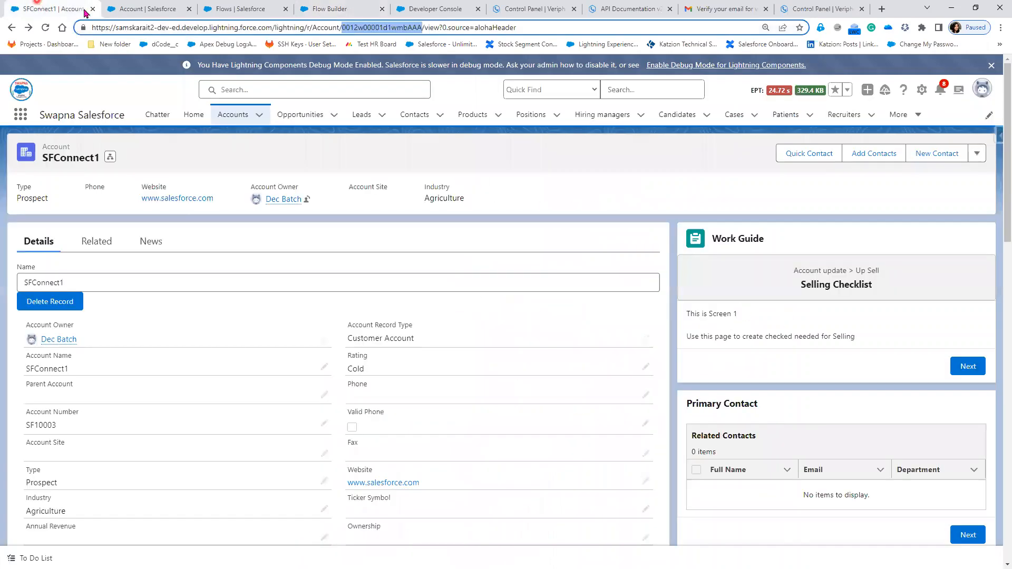
right_click(369, 28)
left_click(401, 87)
left_click(335, 12)
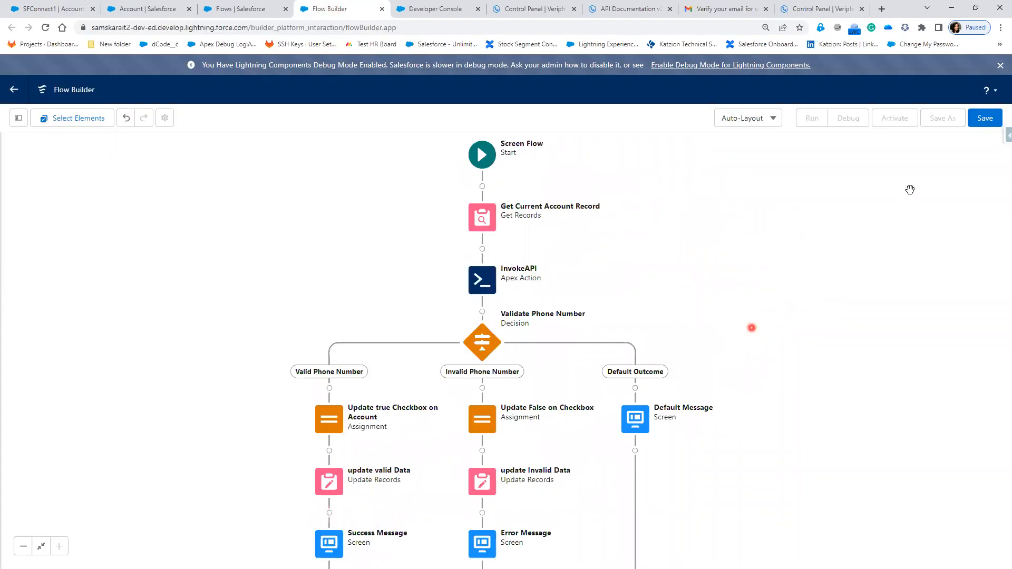
- Save the flow as "Validate Phone on Account" with API name Validate_Phone_on_Account and open it for debugging
left_click(984, 118)
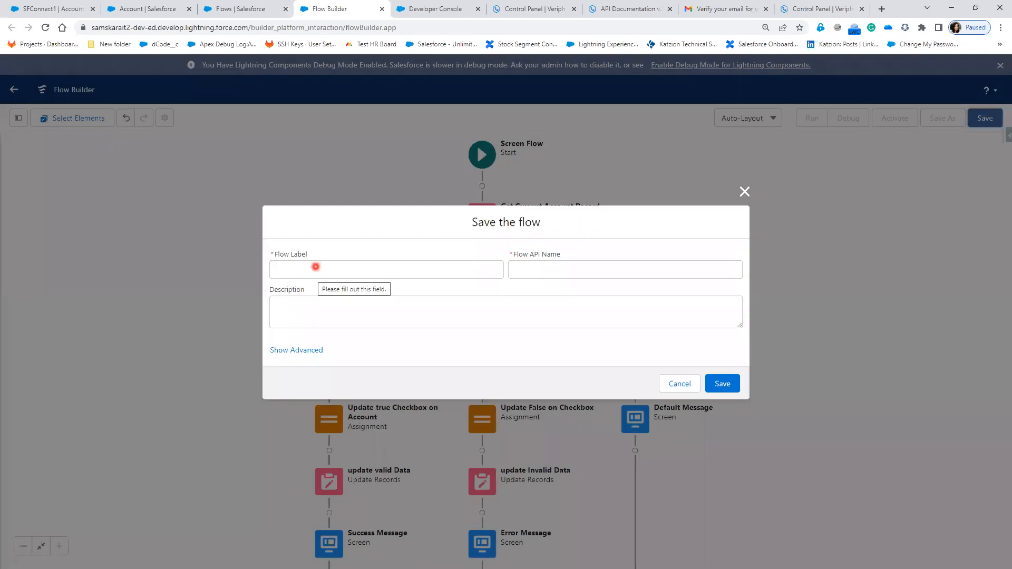
left_click(350, 272)
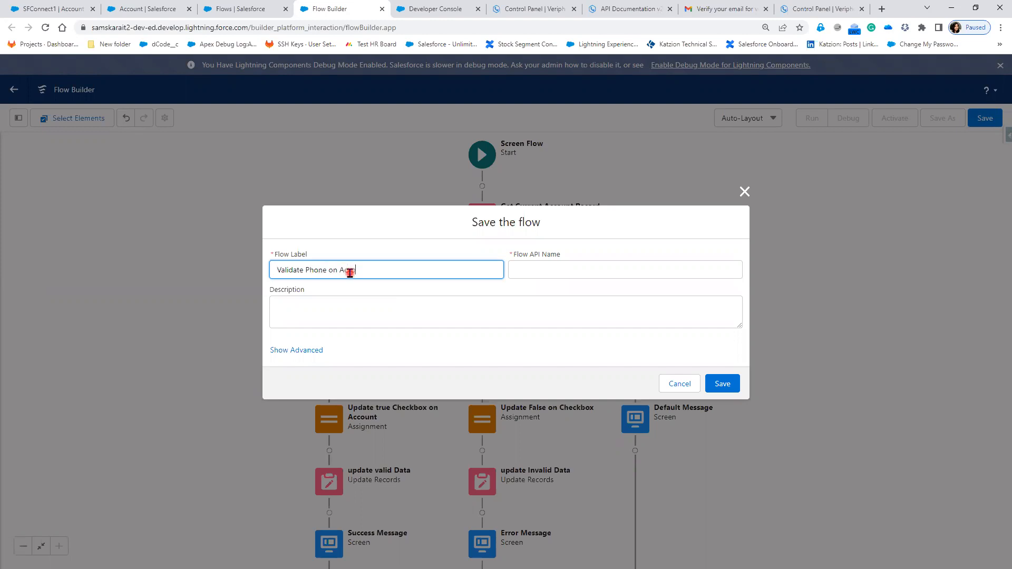
key("Tab")
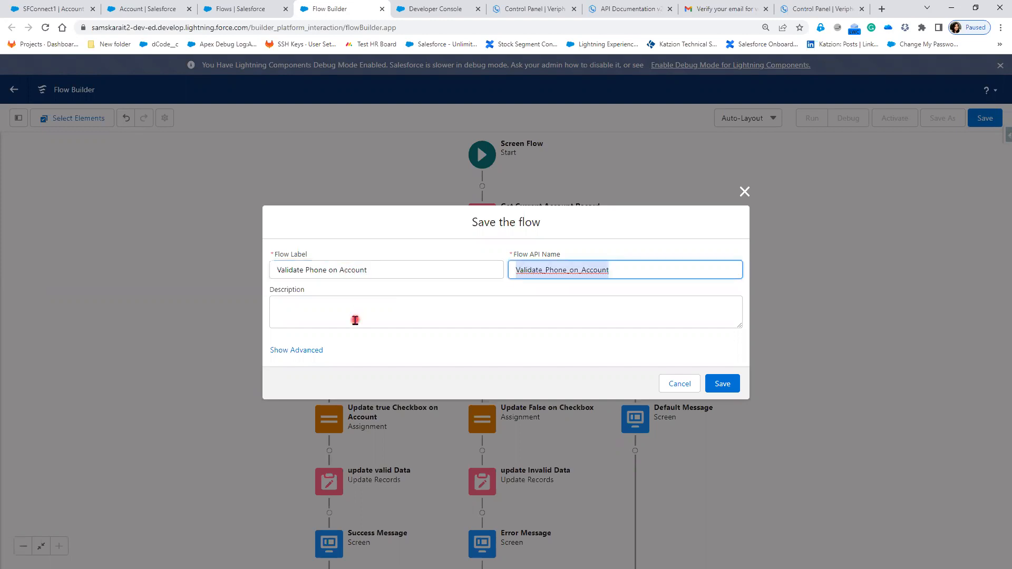
left_click(730, 386)
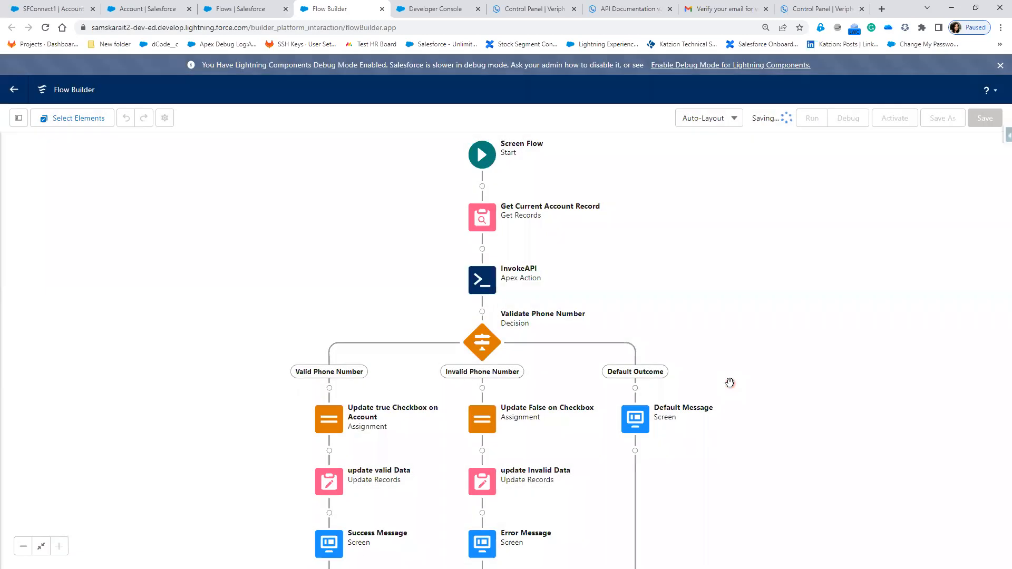
left_click(853, 118)
left_click(852, 120)
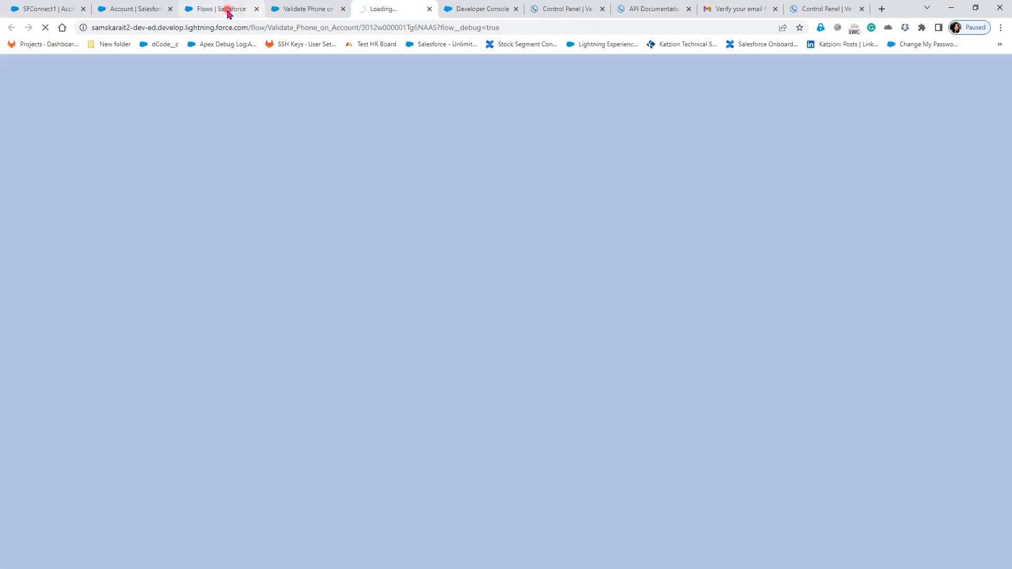
- Enter a test phone number in the SFConnect1 account's Phone field and save the record
left_click(121, 10)
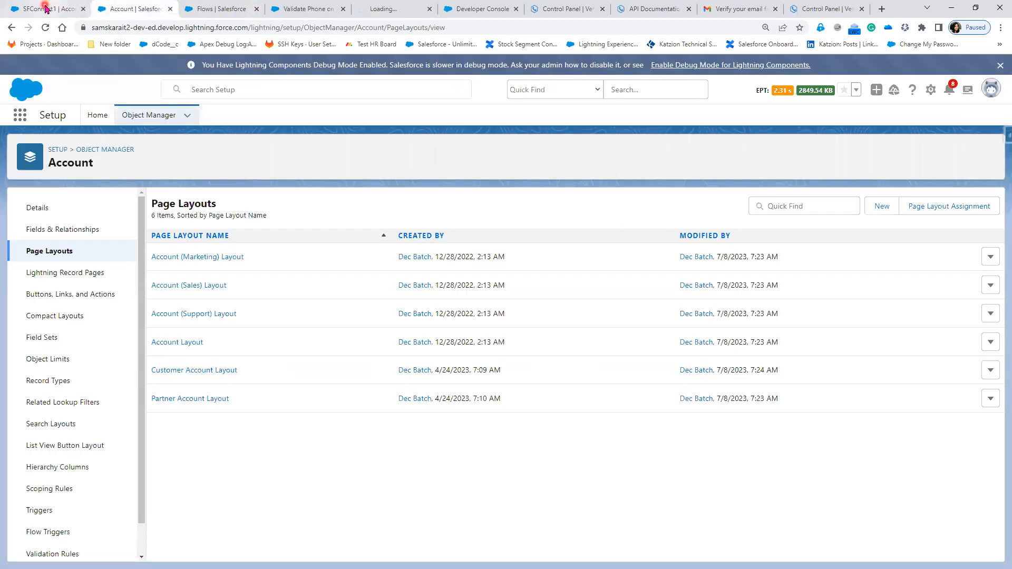
left_click(49, 9)
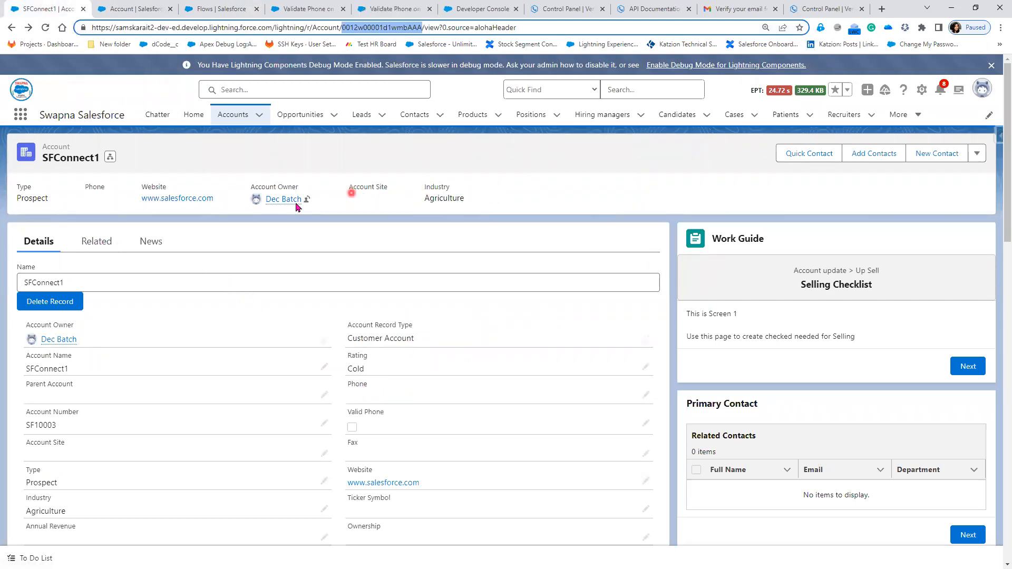
left_click(646, 396)
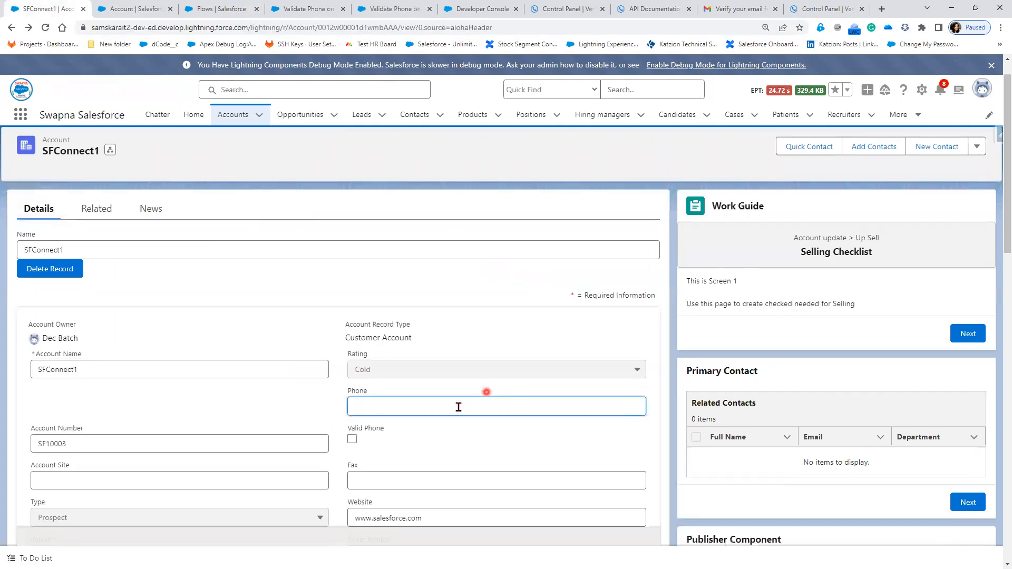
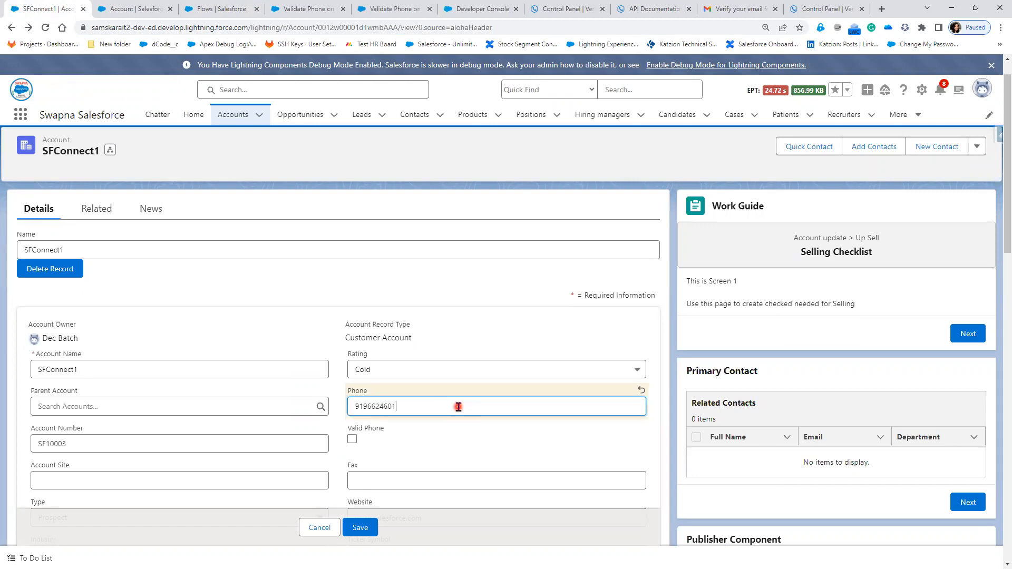
left_click(360, 527)
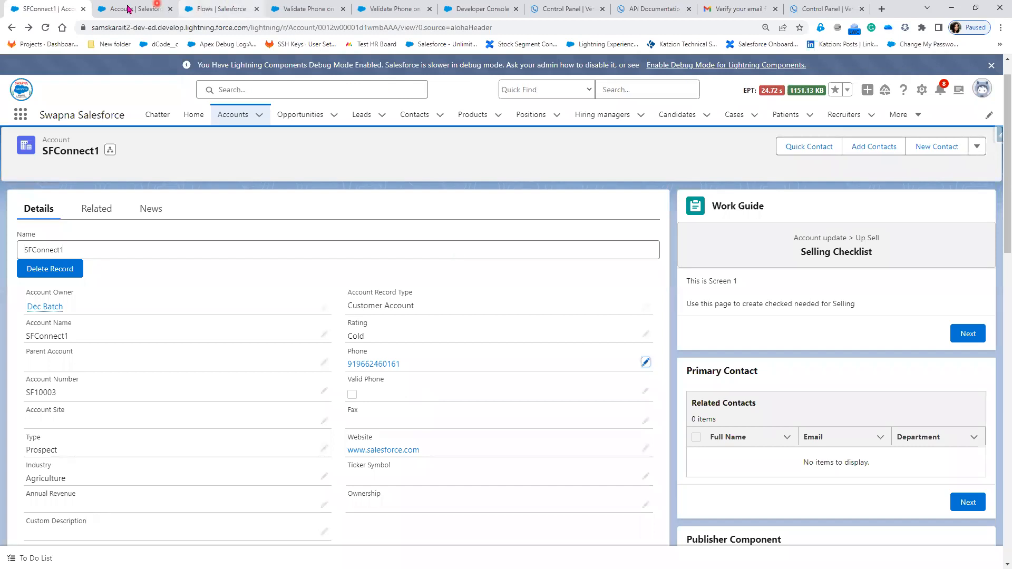
- Run the flow in debug mode with the copied SFConnect1 record ID as the recordId input
left_click(128, 8)
left_click(221, 8)
left_click(295, 8)
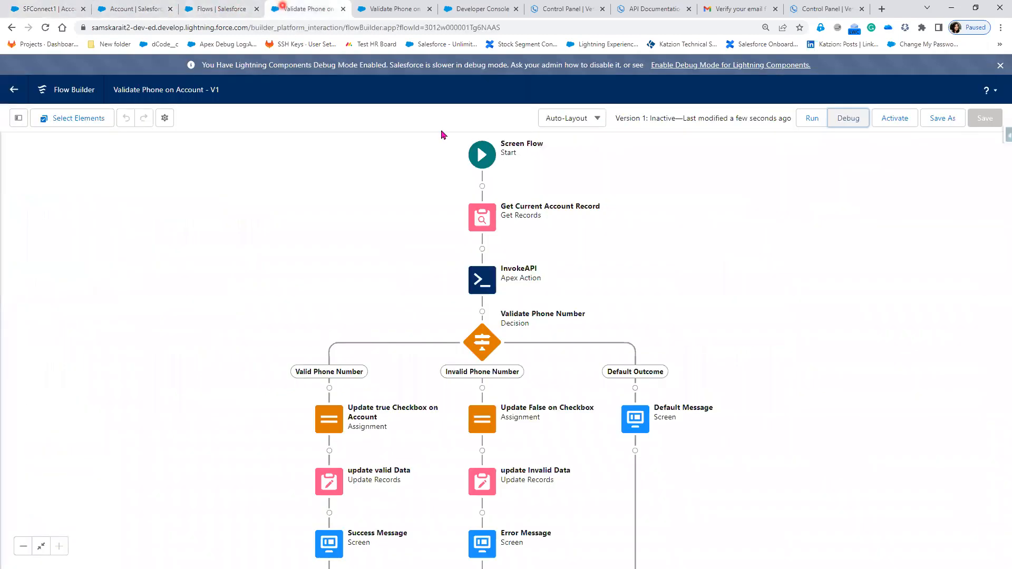
left_click(372, 9)
left_click(348, 407)
key("ctrl+v")
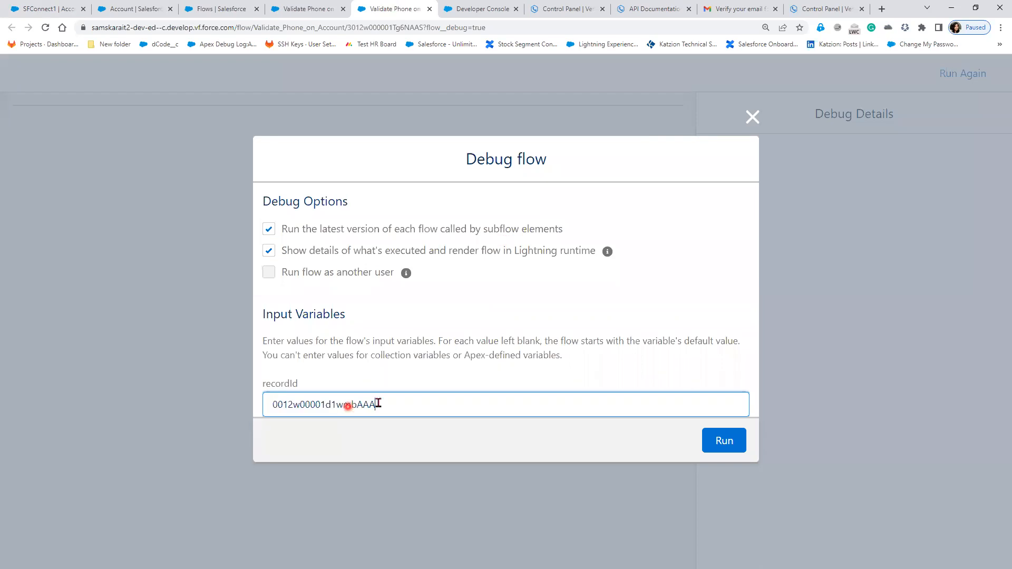
left_click(737, 444)
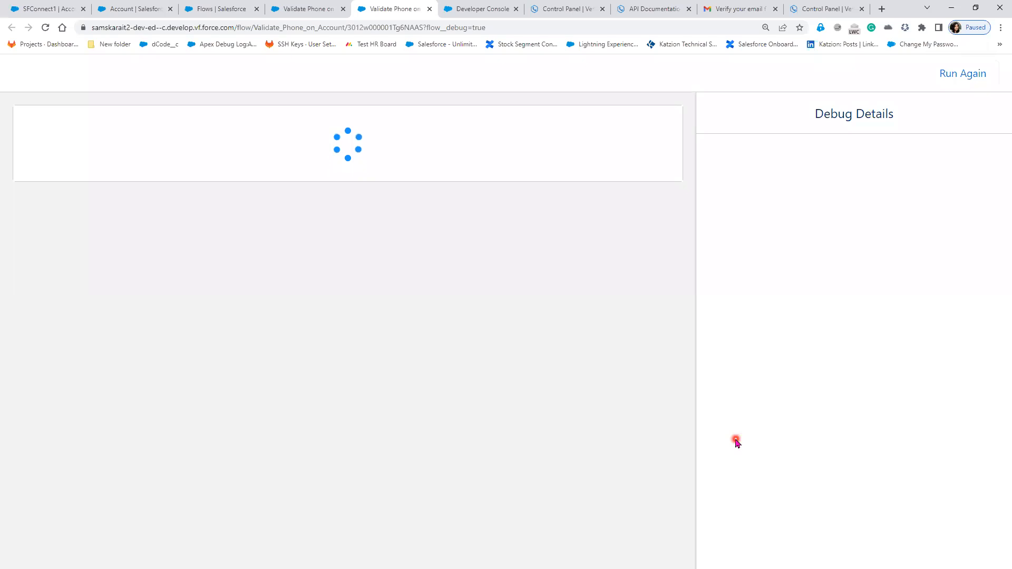
- Review the debug run's result message and Update Records details, and reload the SFConnect1 account to check its Valid Phone checkbox
left_click_drag(25, 157, 265, 168)
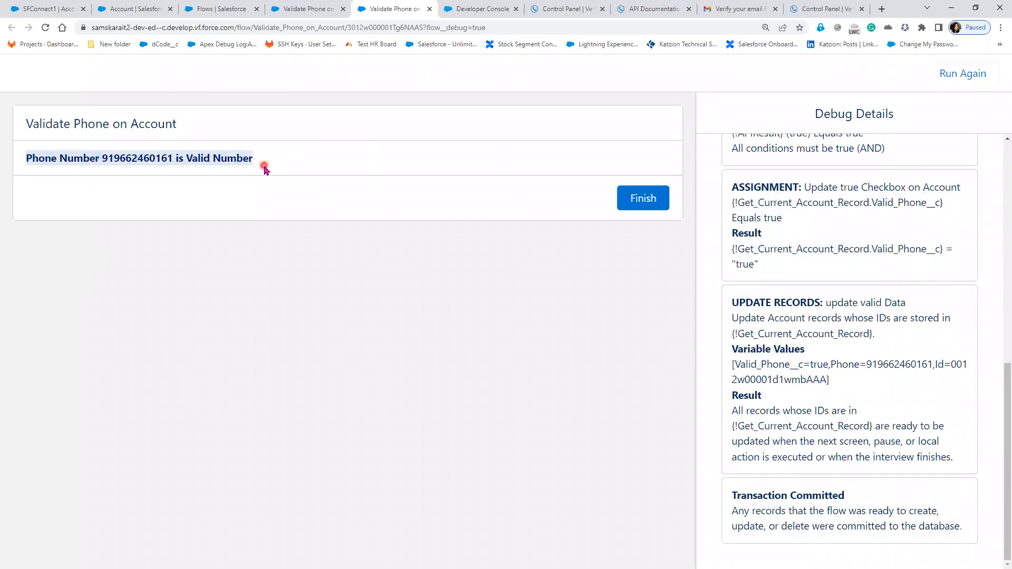
left_click_drag(729, 302, 926, 441)
left_click(58, 9)
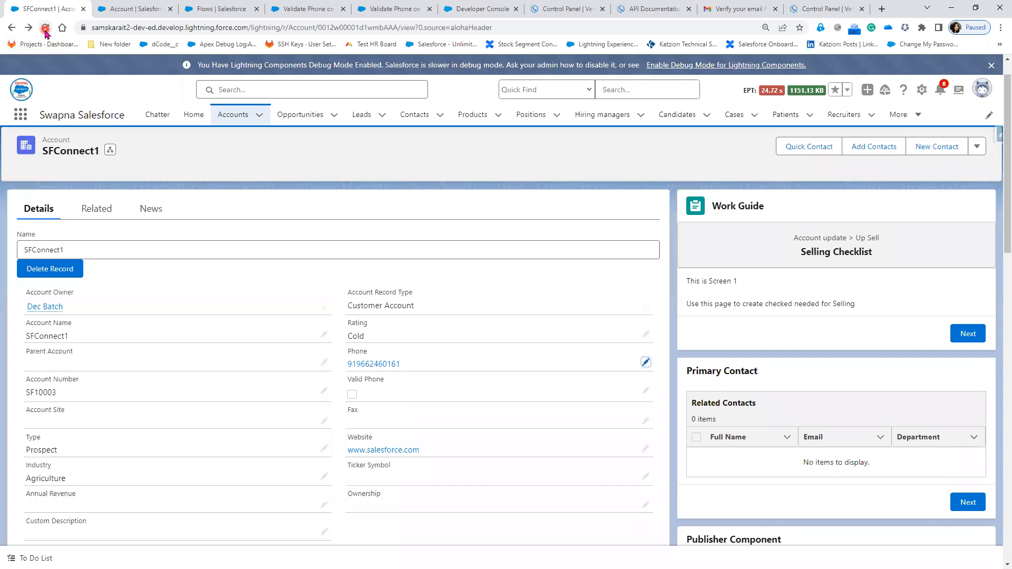
left_click(45, 30)
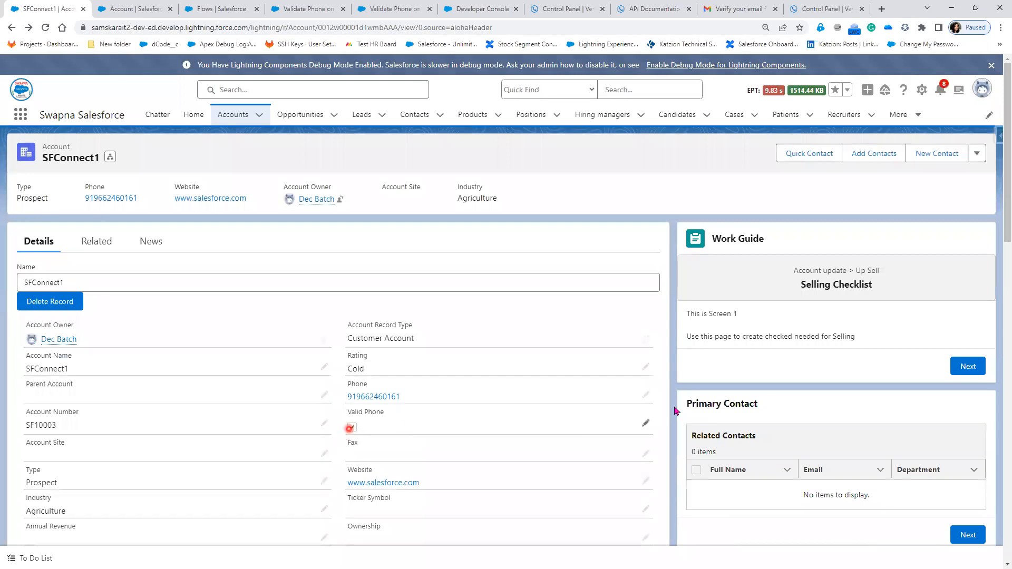
- Replace the SFConnect1 account's phone number with a different test number and save the record
left_click(644, 396)
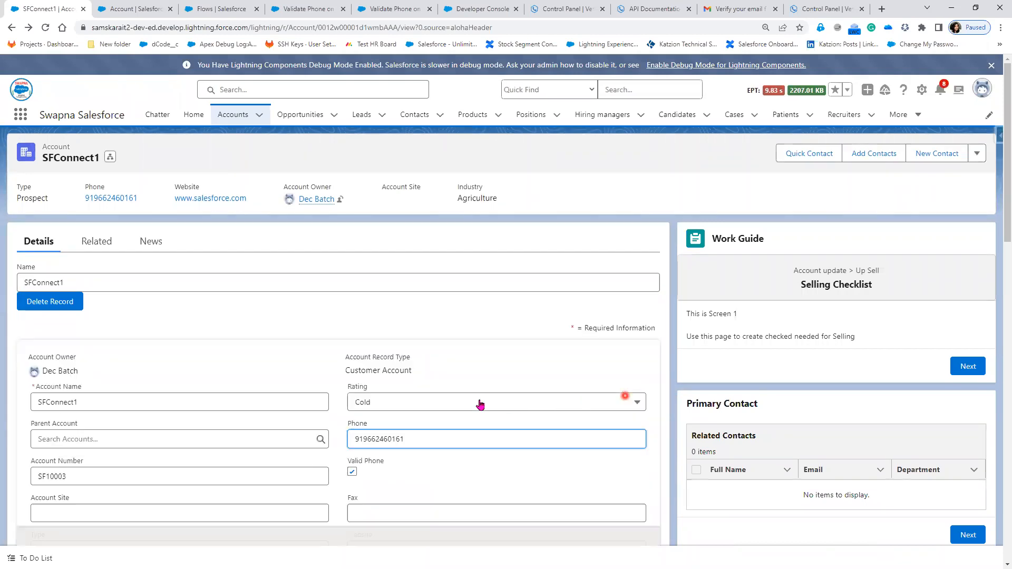
left_click_drag(437, 440, 338, 439)
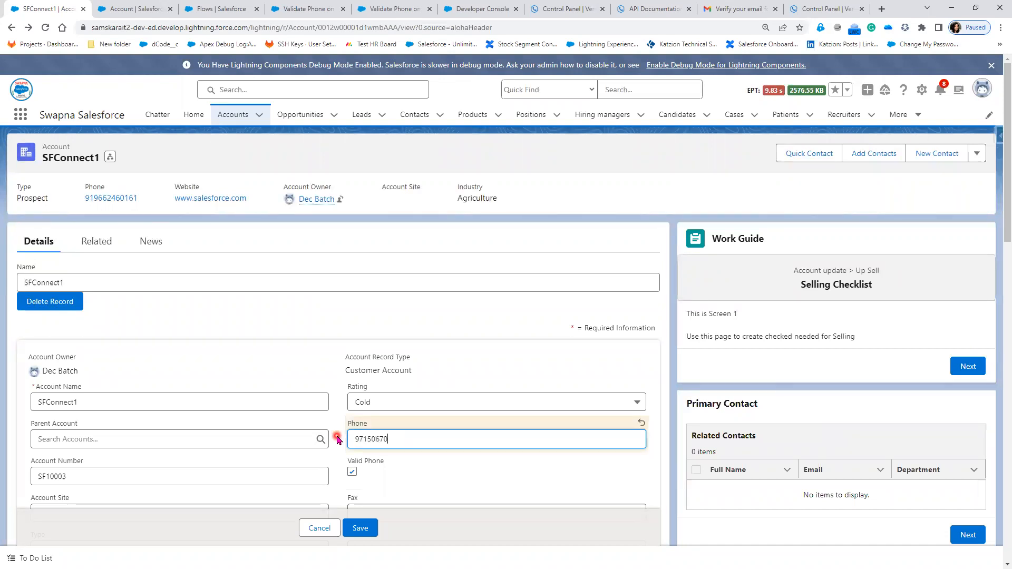
left_click(373, 530)
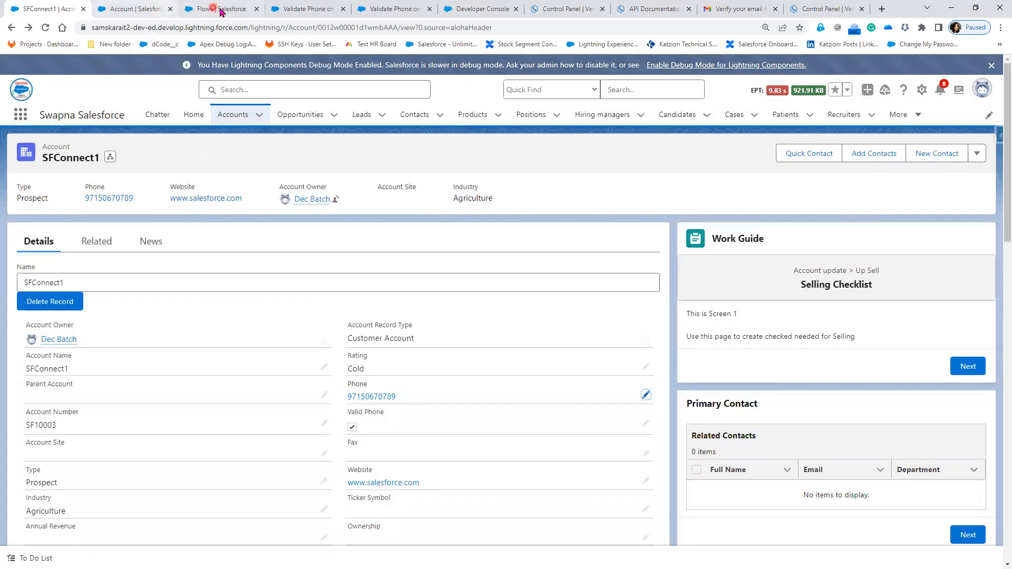
- Rerun the flow's debug session for the new phone number and reload the SFConnect1 account to check its Valid Phone checkbox
left_click(218, 8)
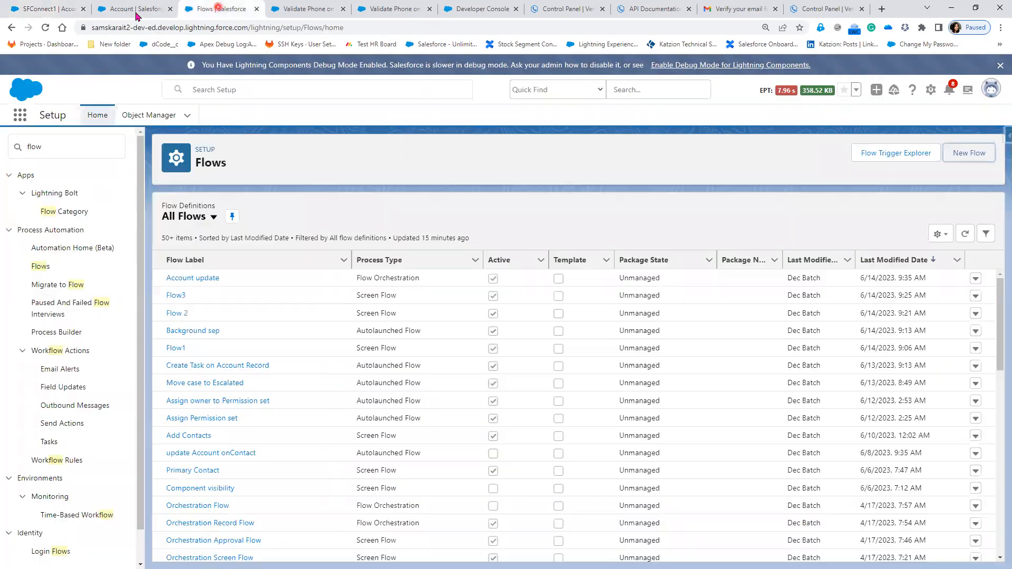
left_click(390, 9)
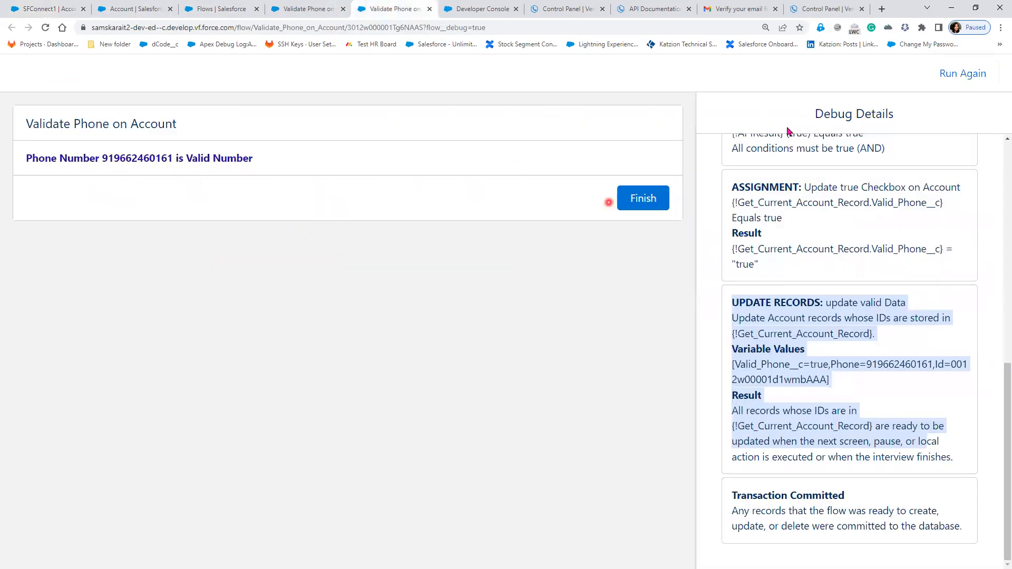
left_click(962, 74)
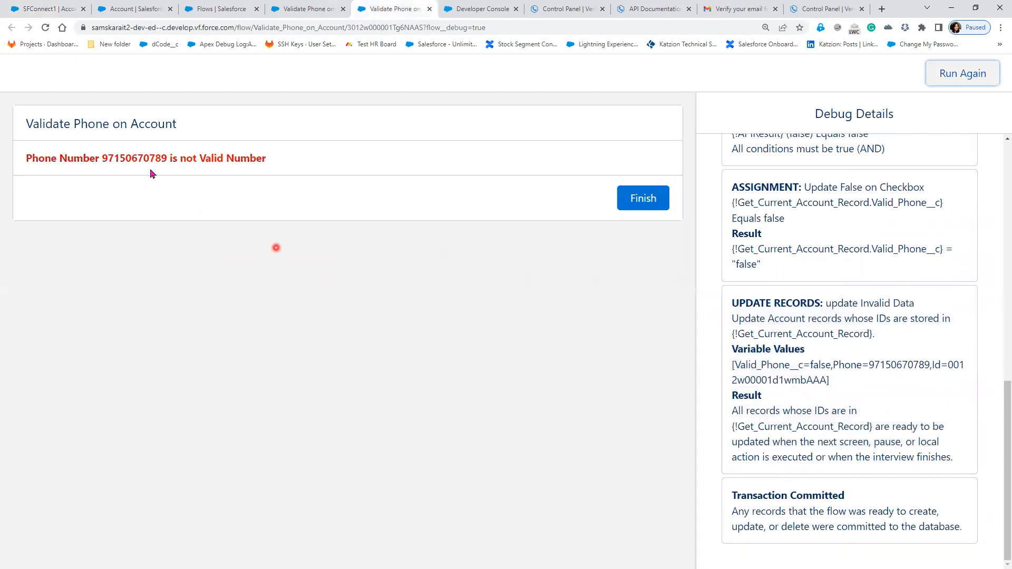
left_click(33, 11)
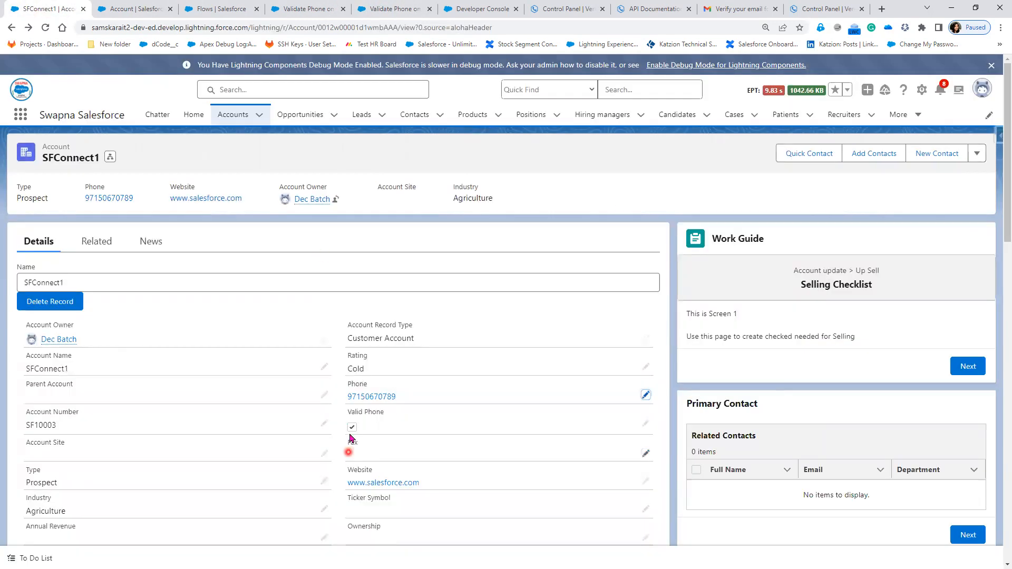
left_click(46, 28)
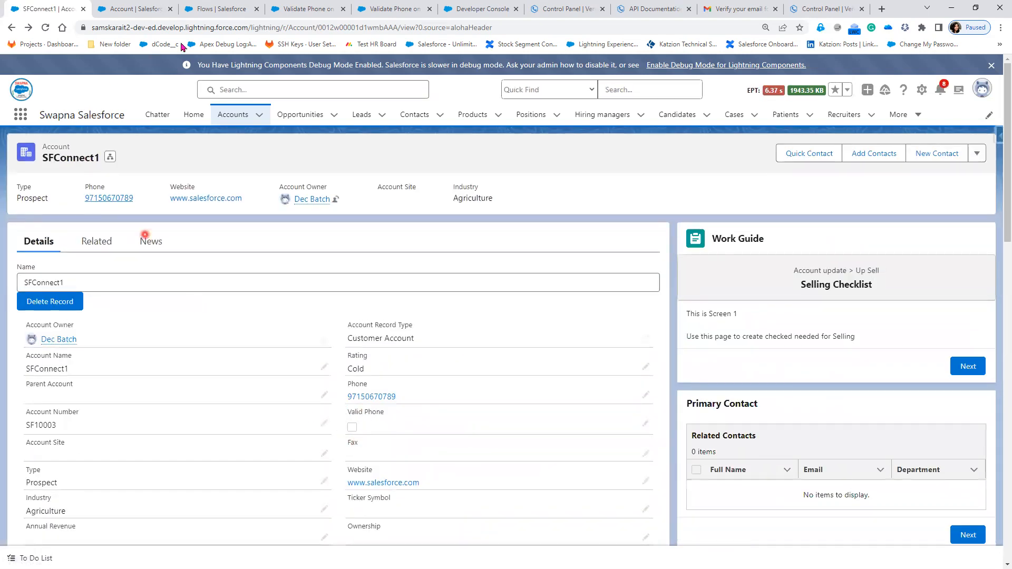
- Activate the Validate Phone on Account flow and close its debug run page
left_click(214, 8)
left_click(308, 9)
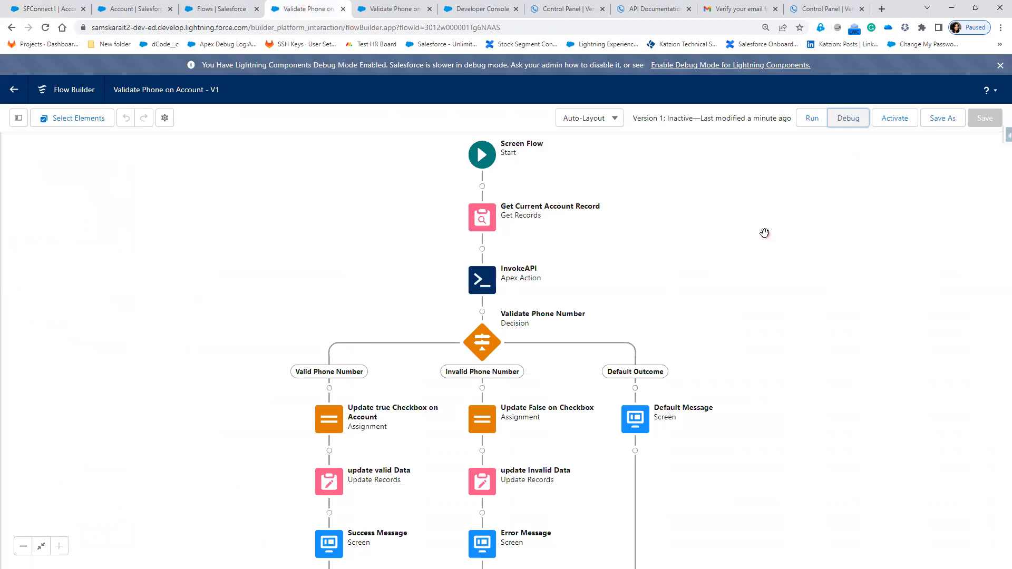
left_click(895, 126)
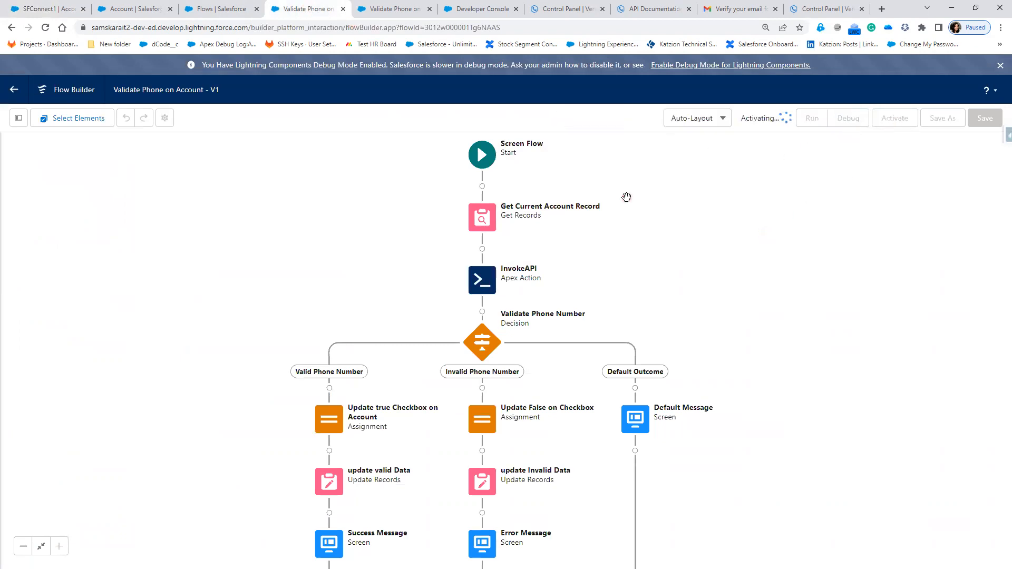
left_click(428, 9)
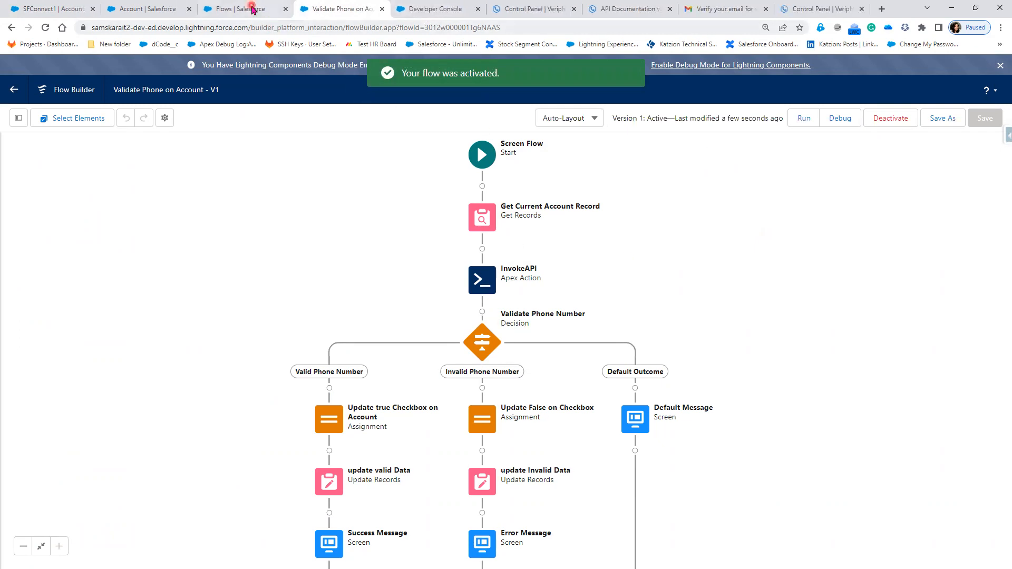
- Start a new action on the Account object in Object Manager with Flow as the action type
left_click(253, 9)
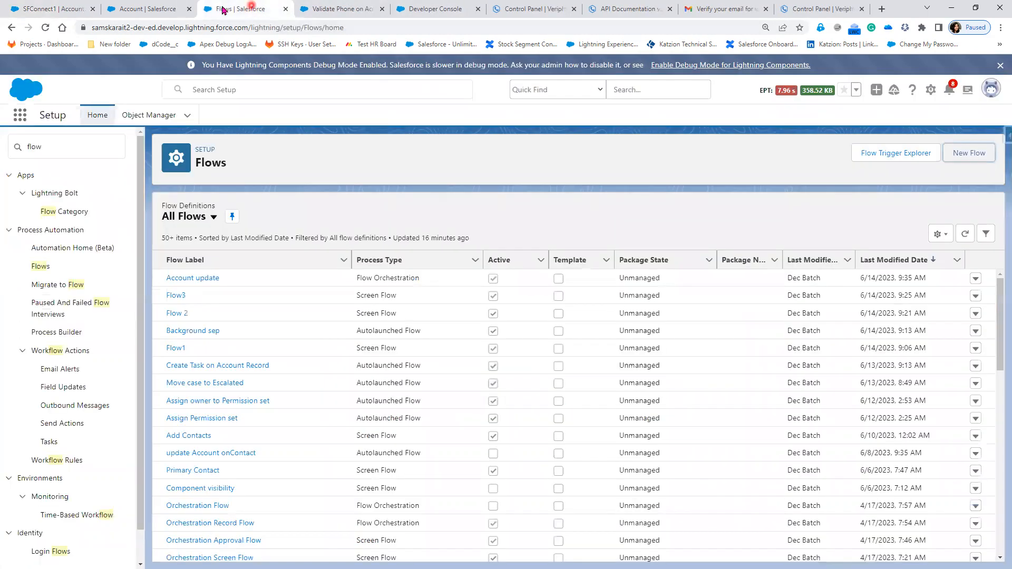
left_click(156, 120)
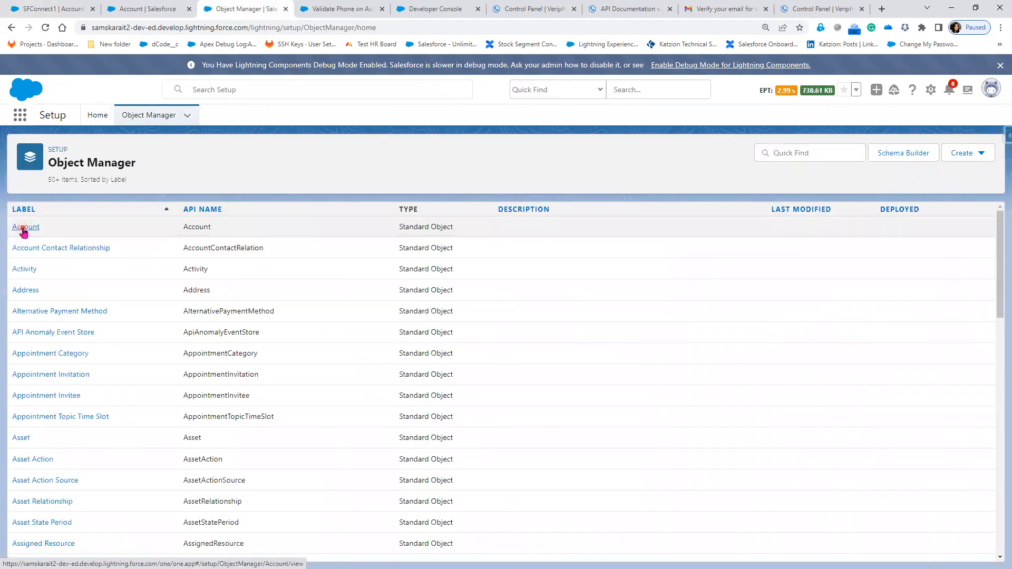
left_click(23, 228)
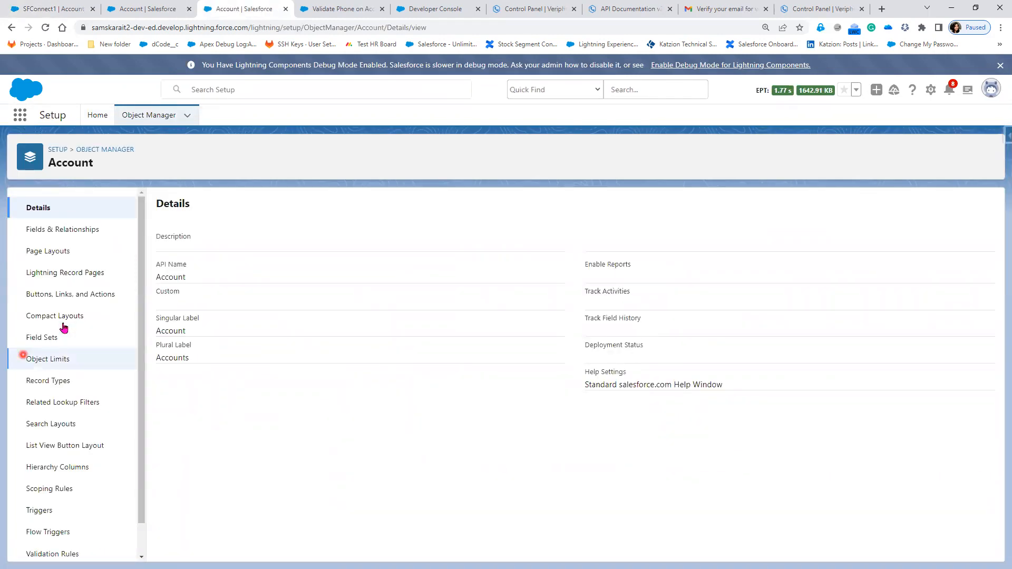
left_click(66, 301)
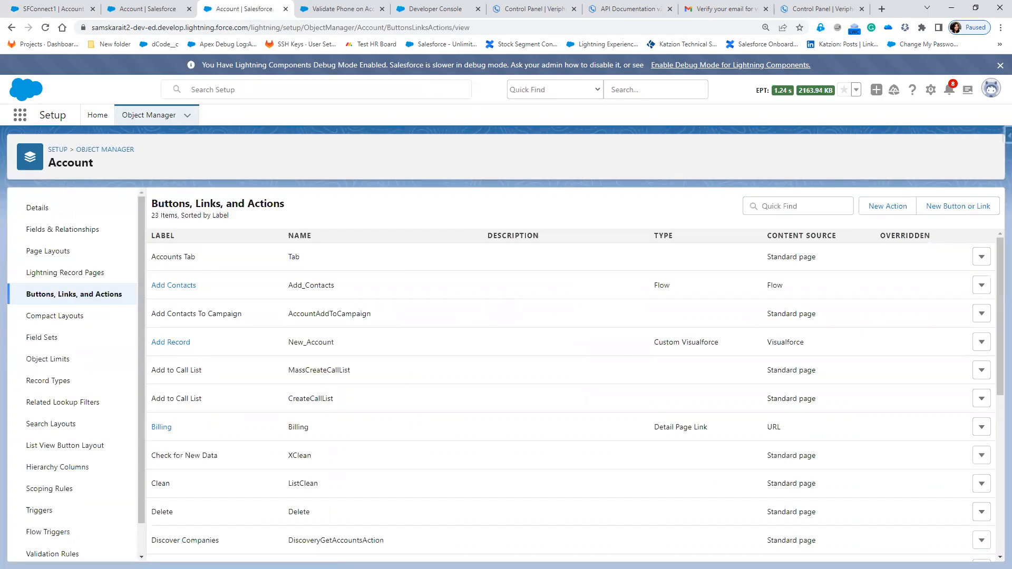
left_click(885, 206)
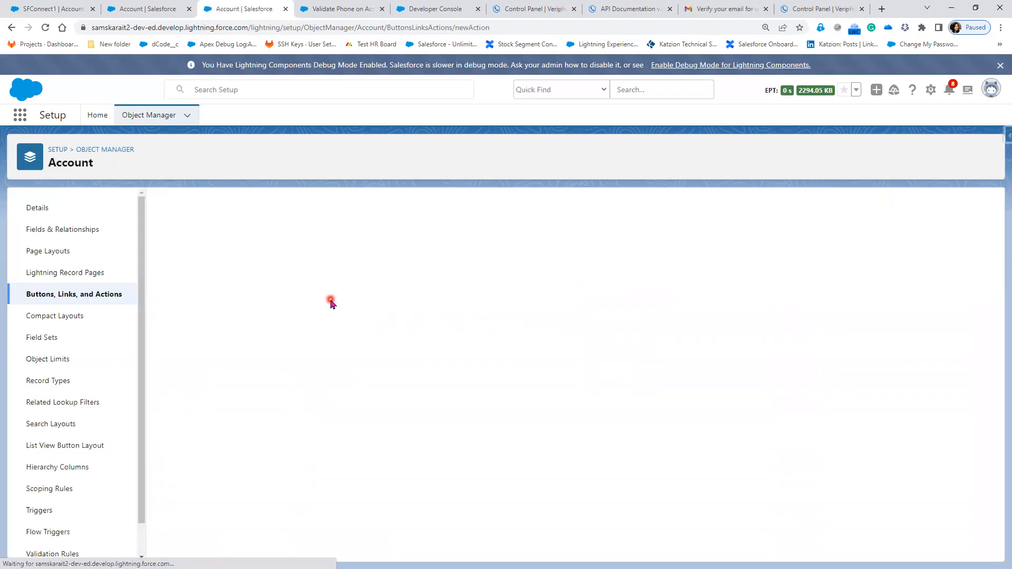
left_click(384, 271)
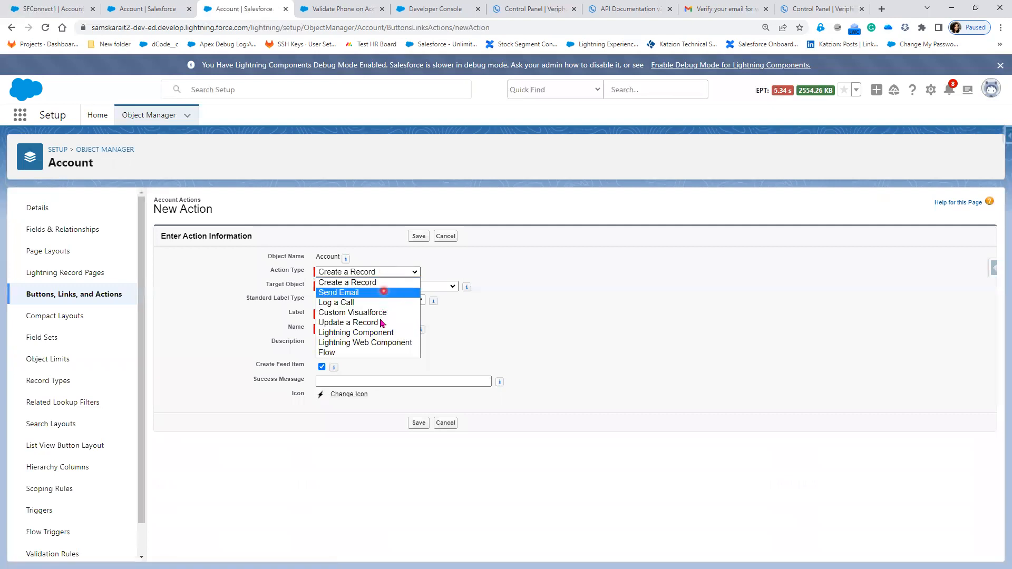
left_click(368, 352)
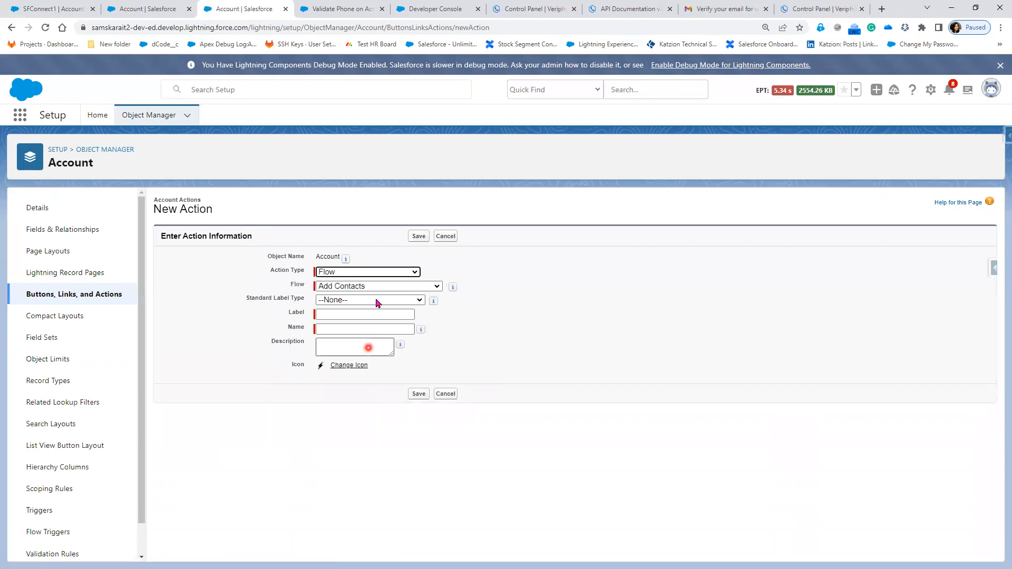
- Assign the Validate Phone on Account flow to the action, label it Validate Phone with the name Validate_Phone, and save it
left_click(377, 287)
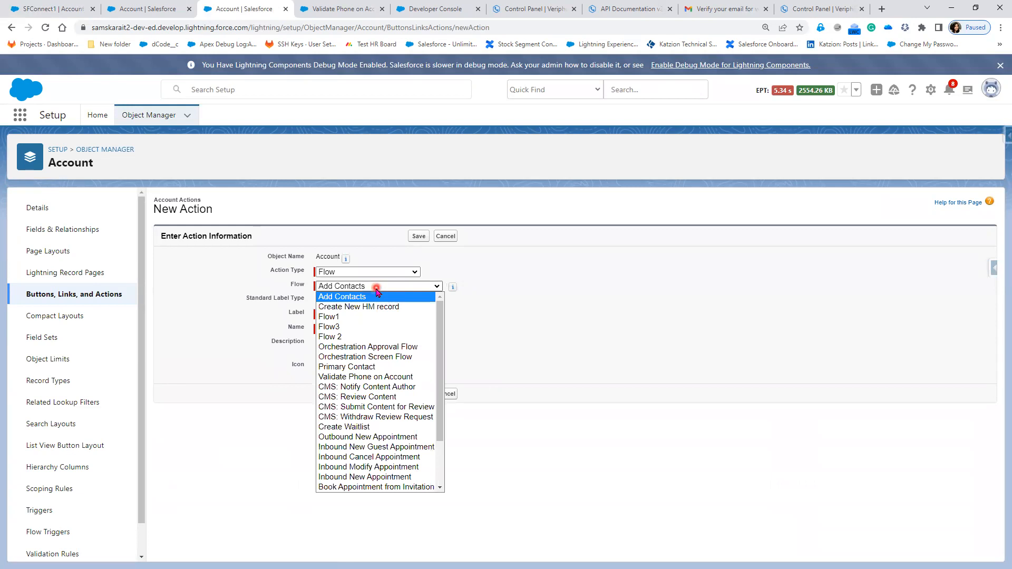
left_click(387, 377)
left_click(354, 315)
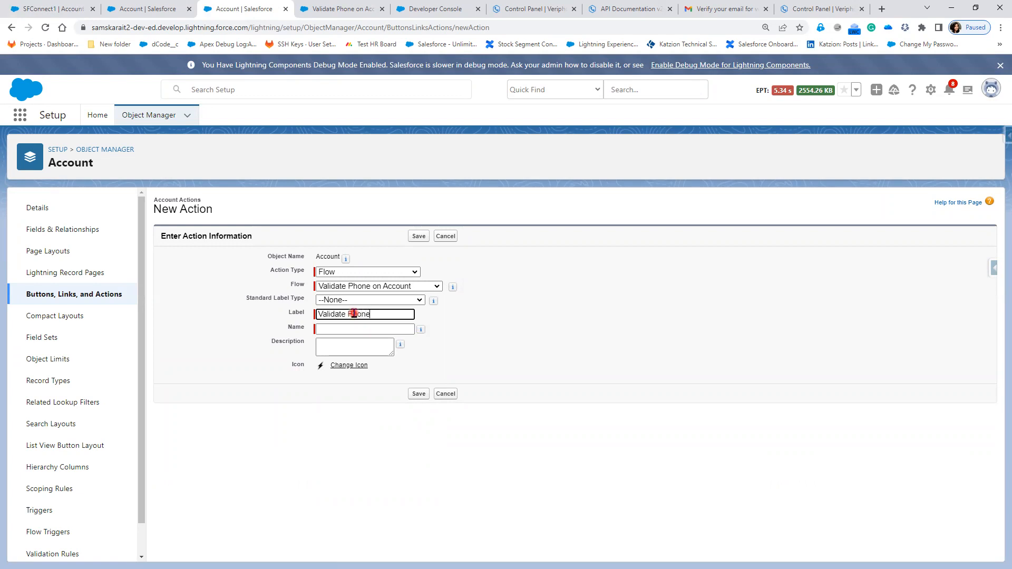
key("Tab")
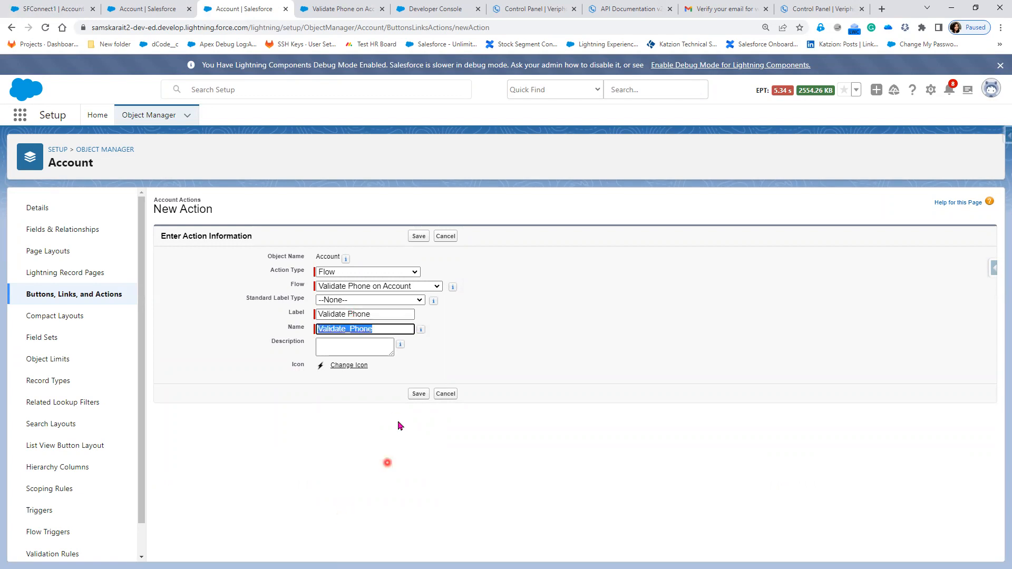
left_click(421, 396)
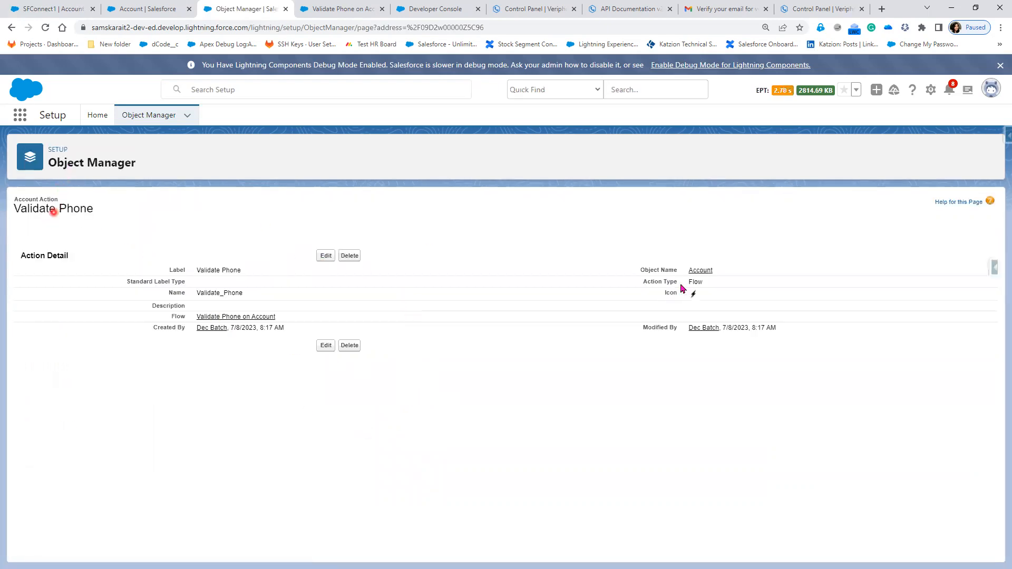
- Add the Validate Phone action after Post in the Customer Account Layout's Salesforce Mobile and Lightning Experience Actions, and save the layout
left_click(701, 271)
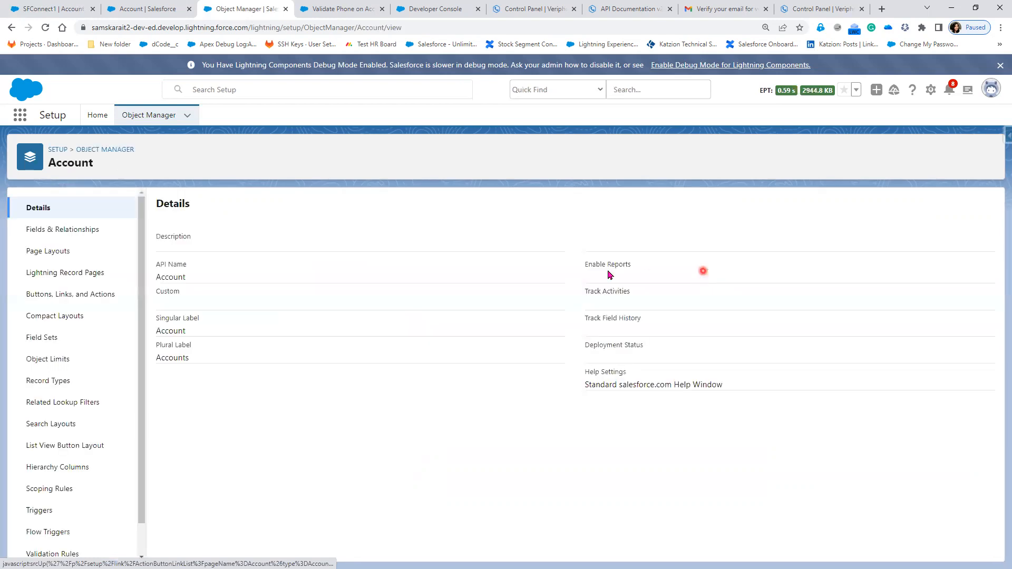
left_click(58, 257)
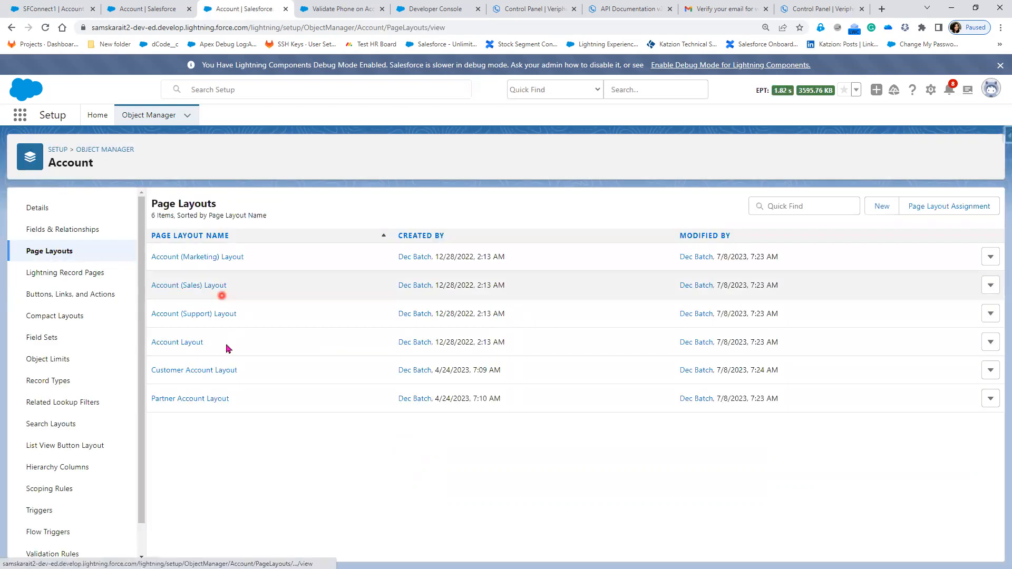
left_click(205, 371)
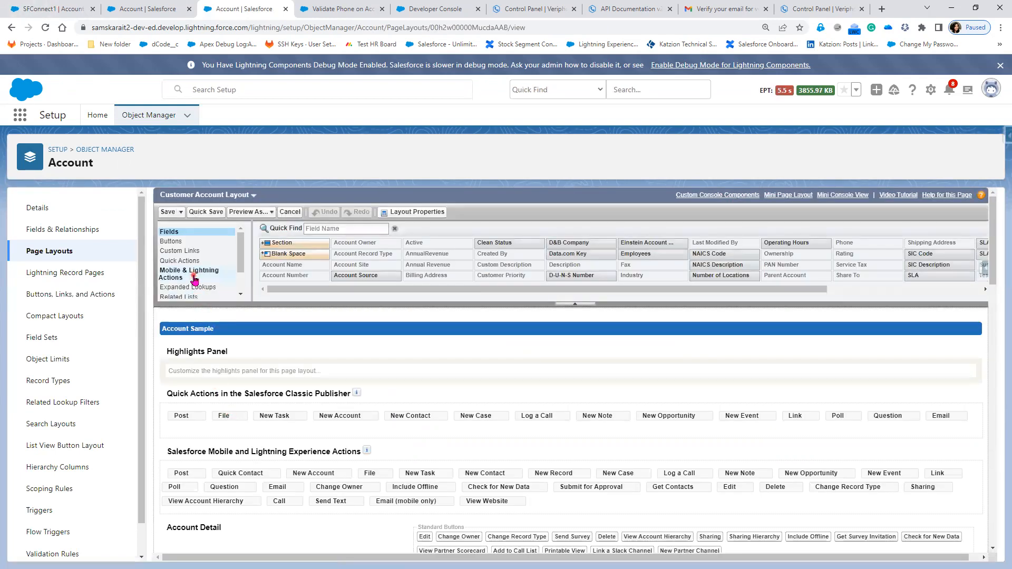
left_click(195, 277)
left_click(188, 289)
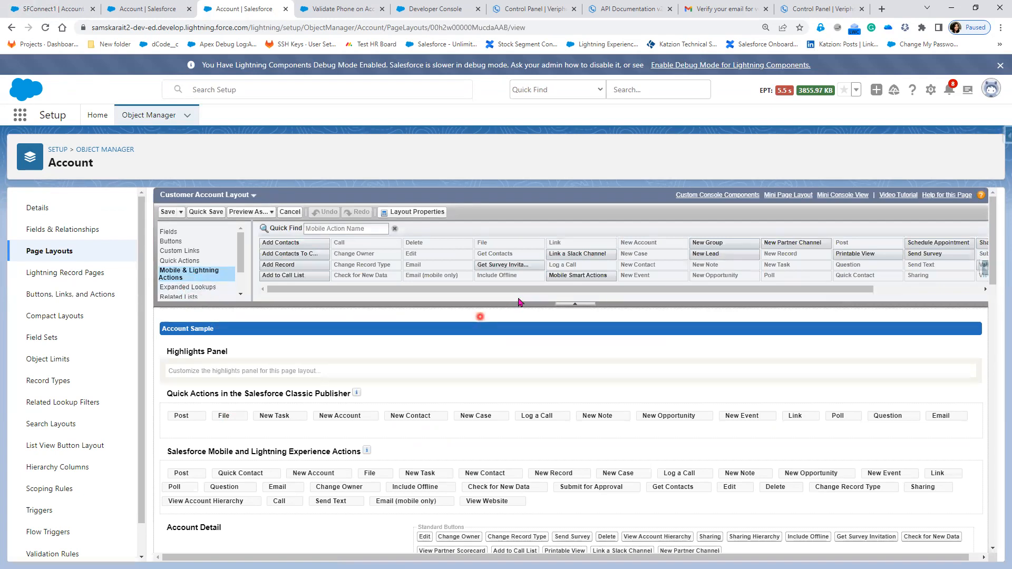
left_click_drag(520, 290, 804, 290)
left_click_drag(889, 264, 205, 476)
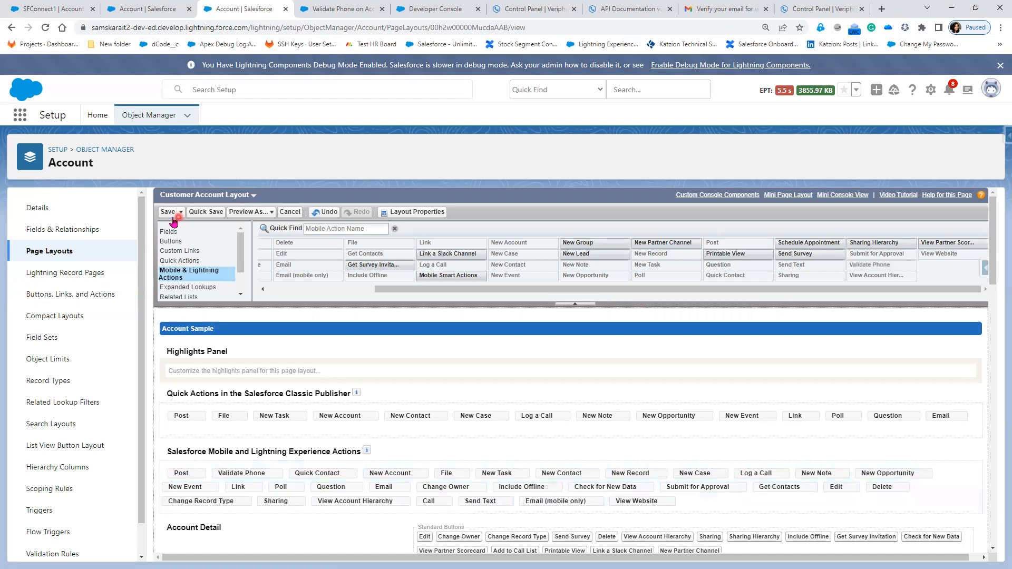
left_click(193, 215)
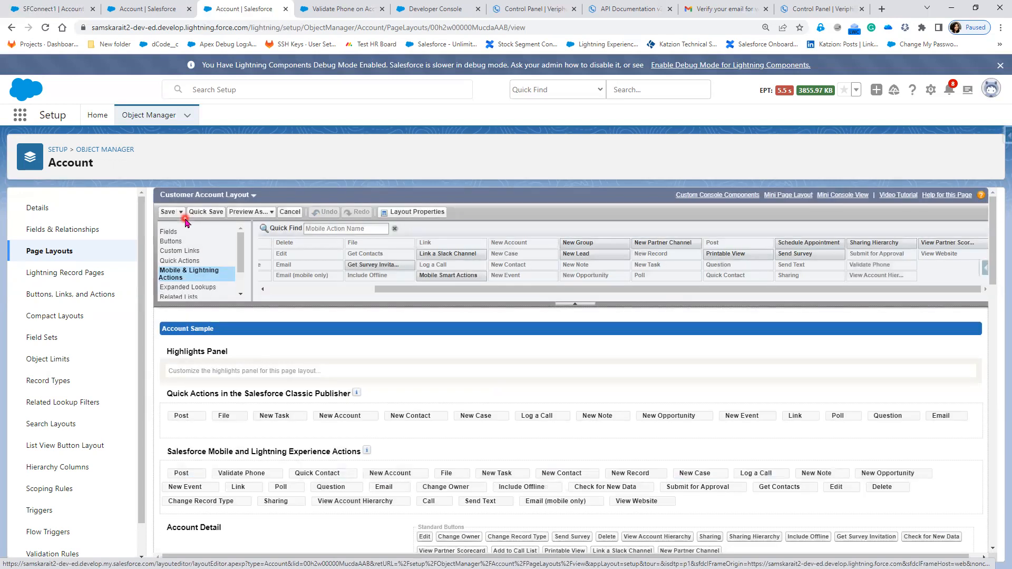
- Reload the SFConnect1 account repeatedly, including with the browser's developer tools open, to check for the Validate Phone action
left_click(53, 9)
left_click(45, 28)
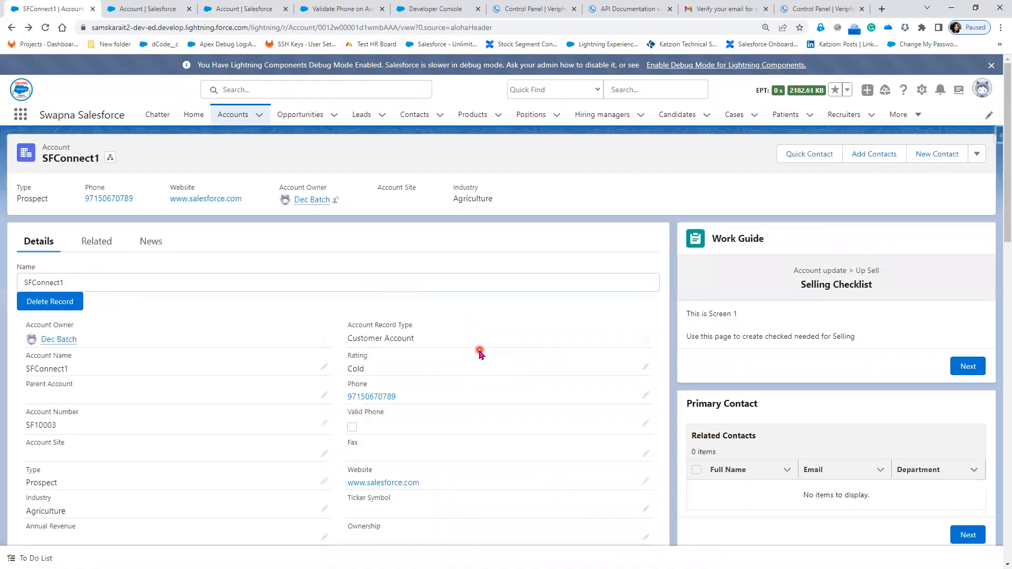
left_click(46, 29)
right_click(433, 207)
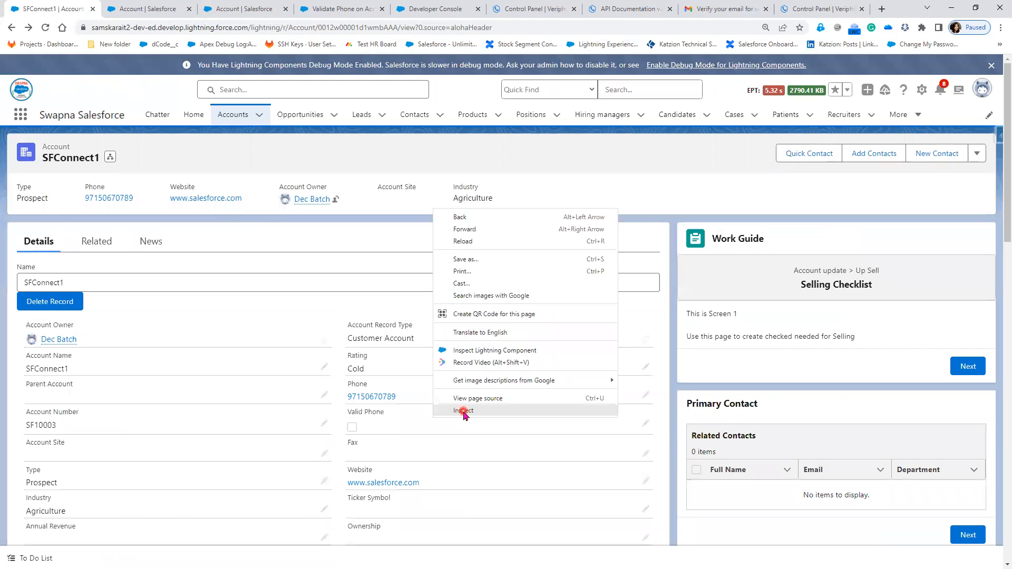
left_click(463, 412)
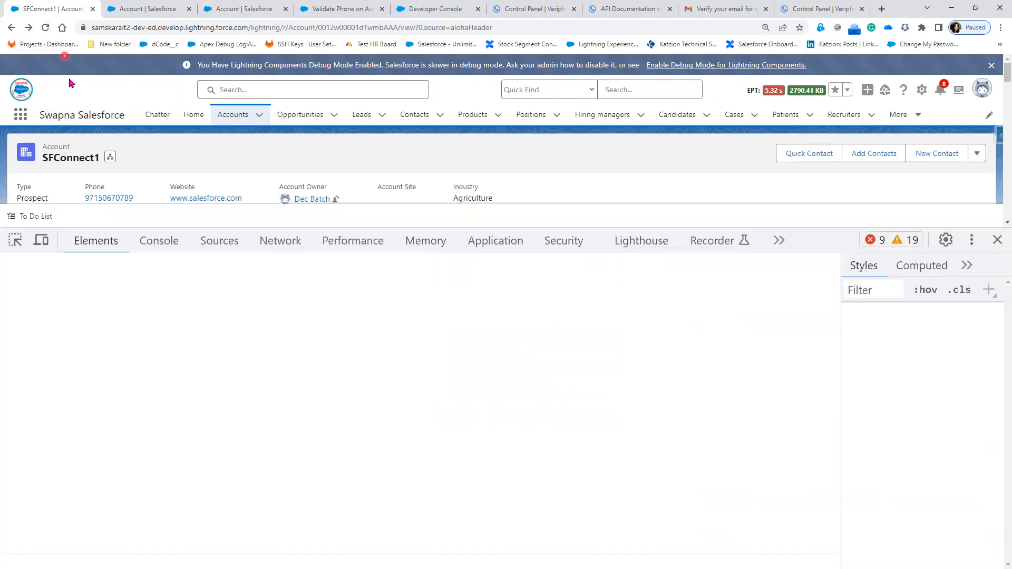
left_click(45, 28)
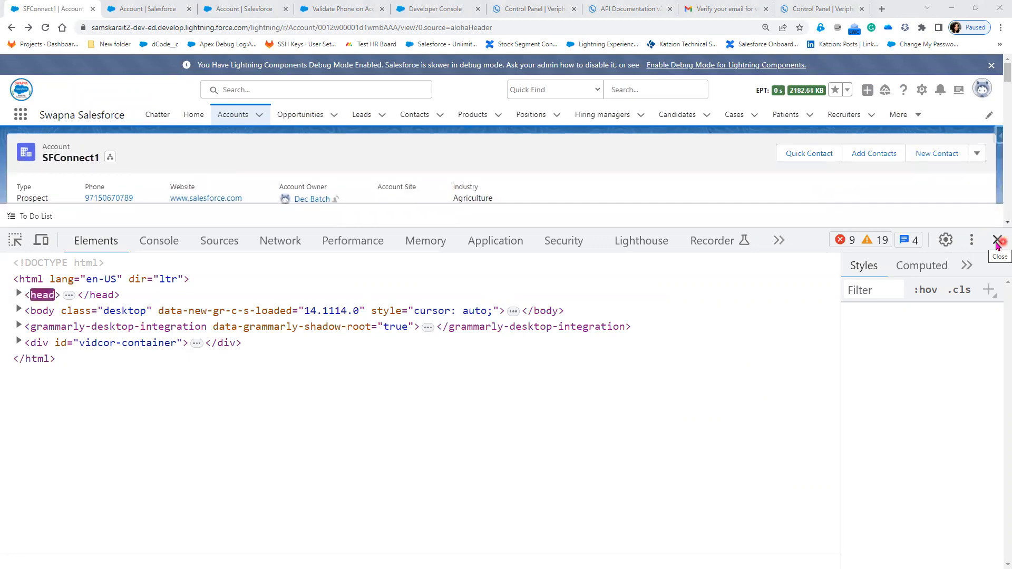
left_click(998, 241)
- Copy the Salesforce org's base URL and open it in a new incognito window
left_click_drag(248, 26, 92, 28)
key("ctrl+c")
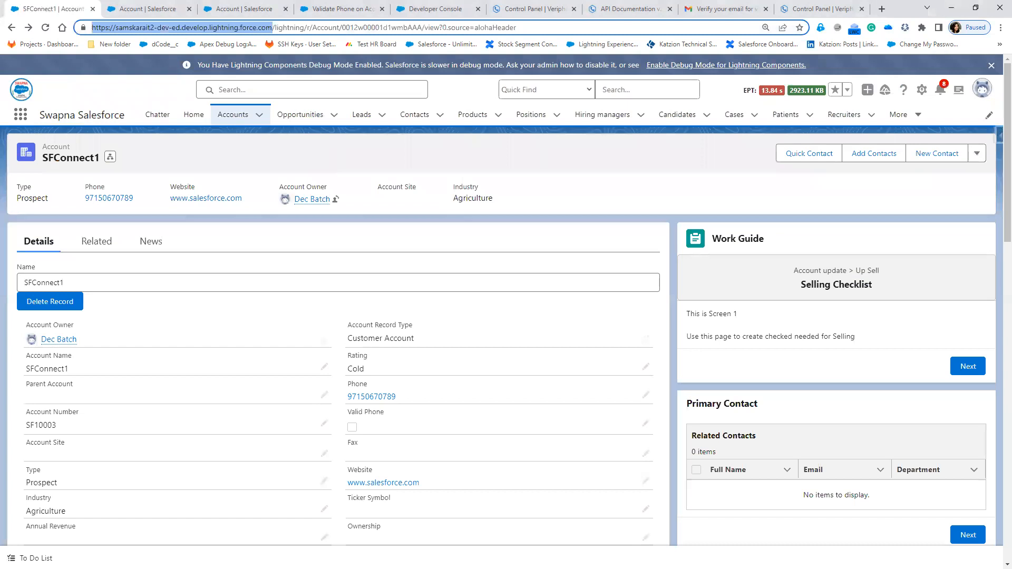
key("alt+Tab")
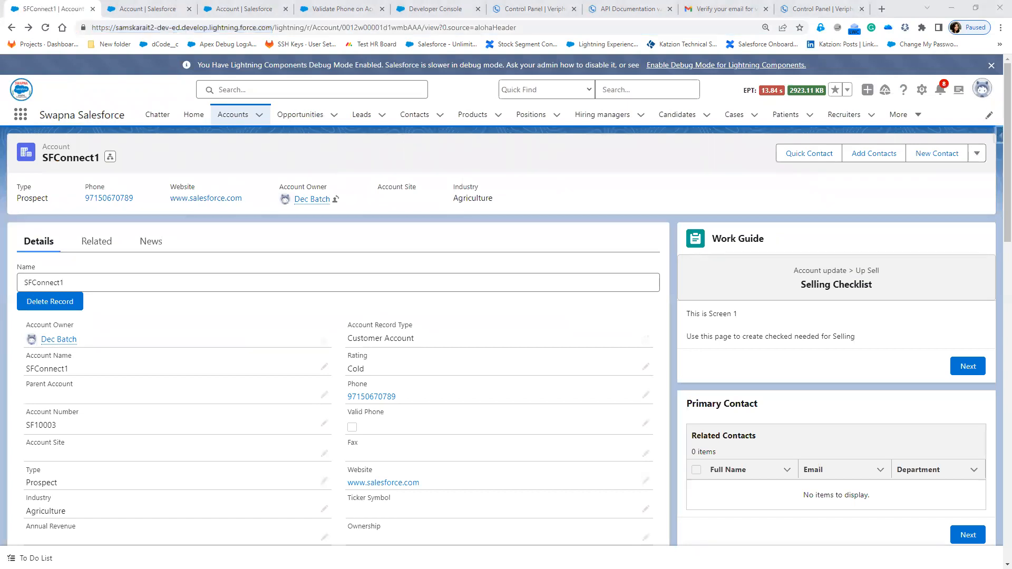
key("ctrl+shift+n")
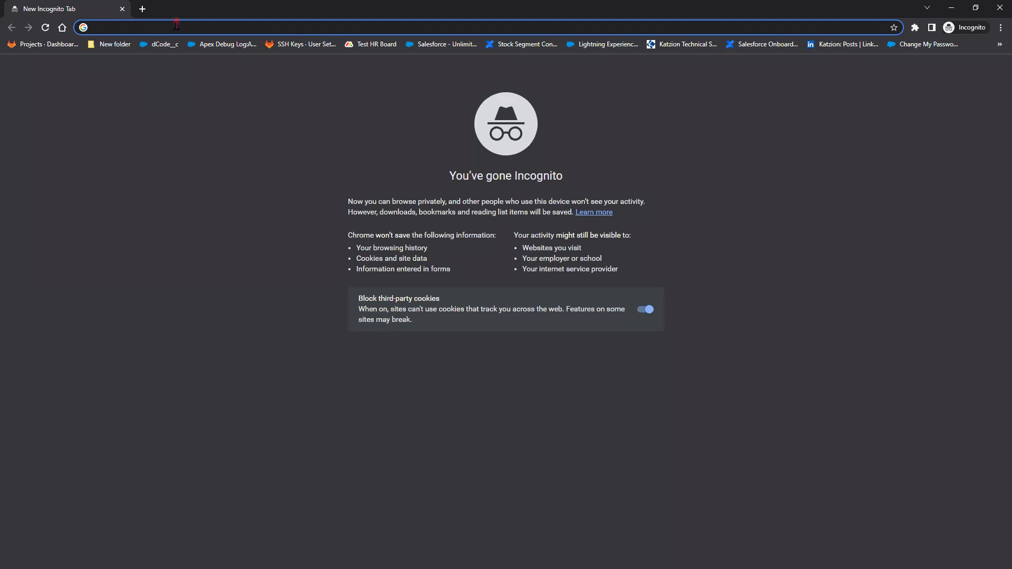
key("ctrl+v")
key("Return")
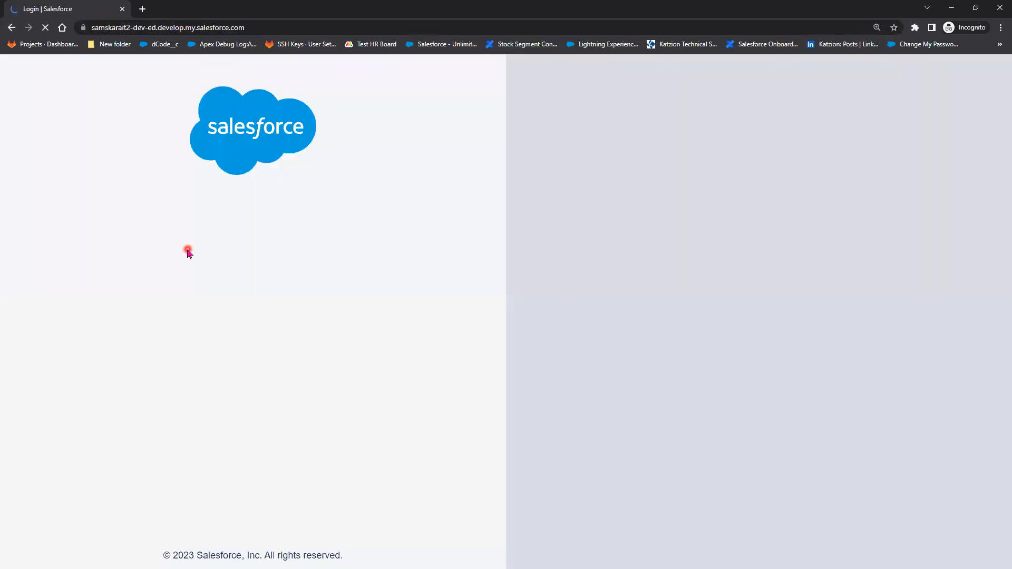
- Log in to the Salesforce org by filling the username and password fields with the saved dev credentials
left_click(188, 251)
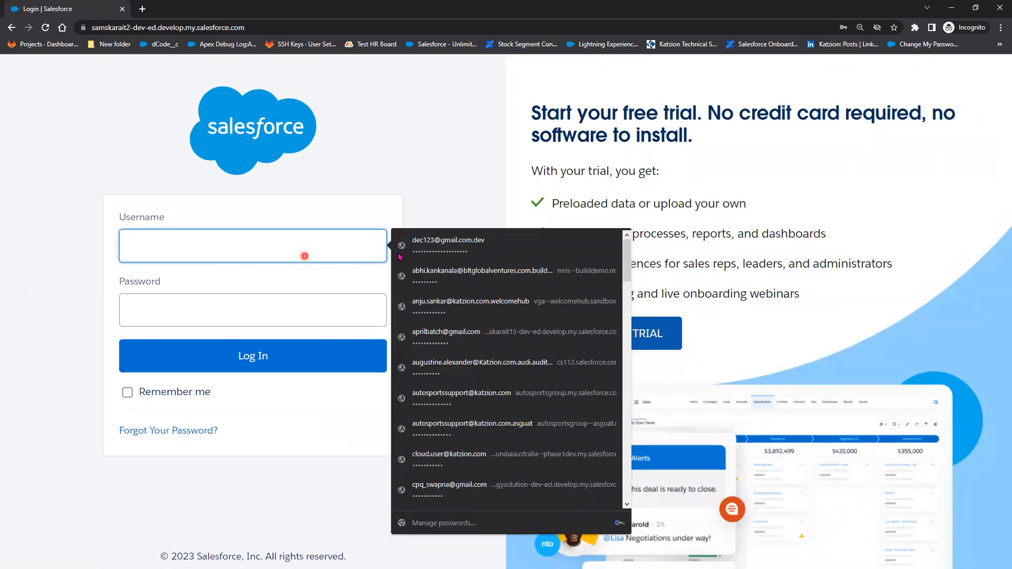
left_click(446, 244)
left_click(208, 361)
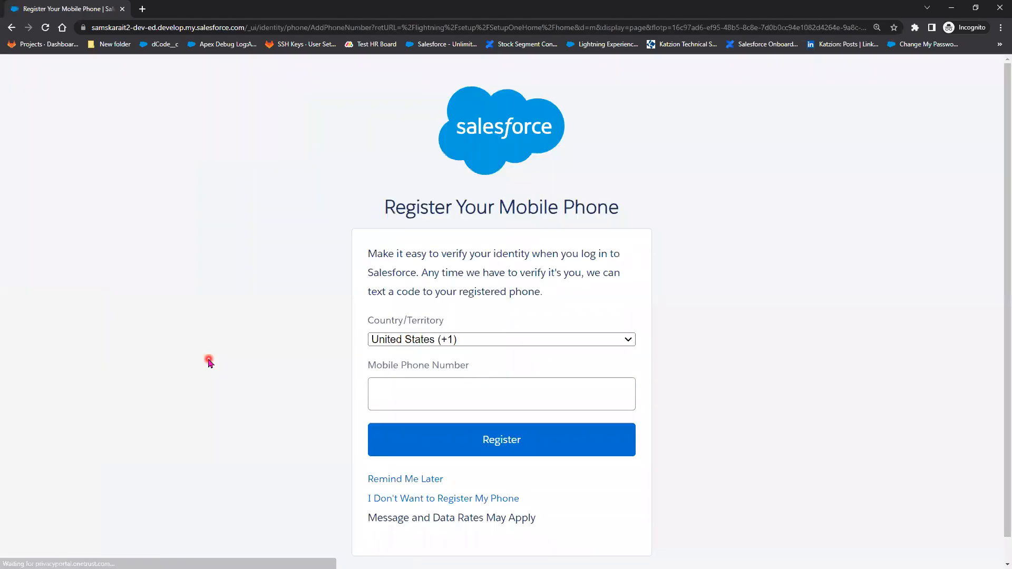
- Postpone the mobile phone registration and open the SFConnect1 account from the recently viewed accounts
left_click(423, 479)
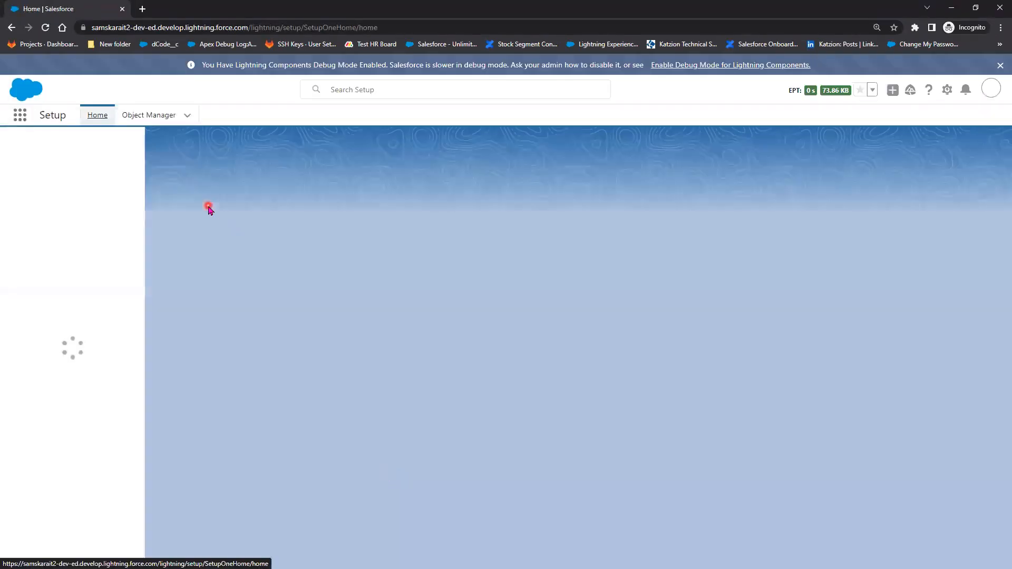
left_click(161, 116)
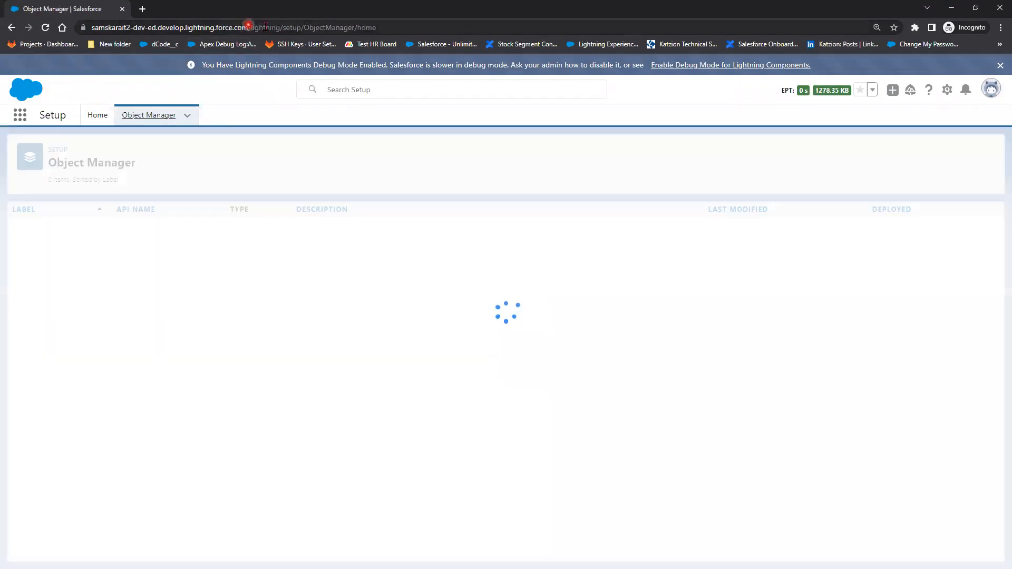
left_click_drag(248, 28, 466, 50)
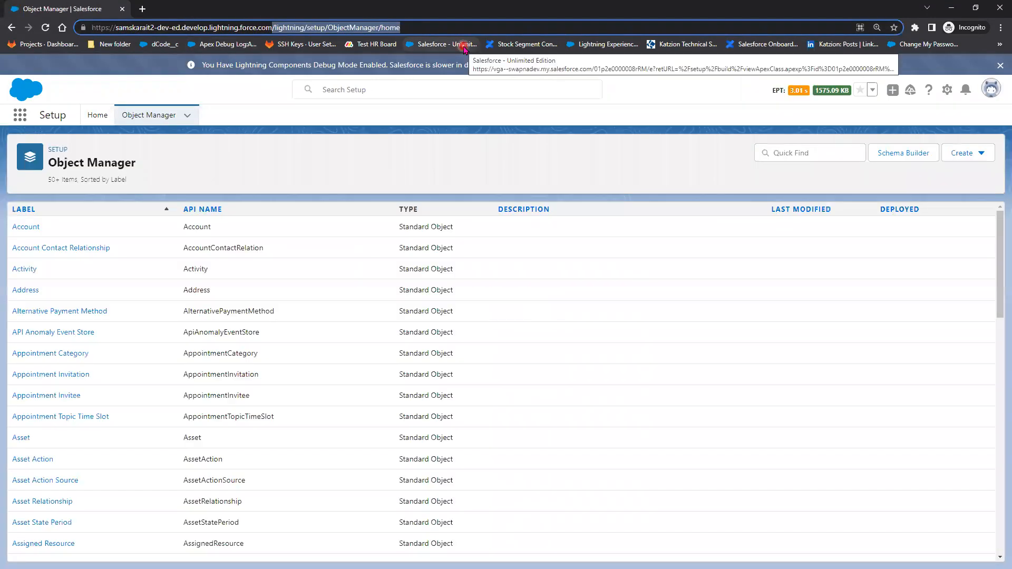
key("BackSpace")
left_click(455, 50)
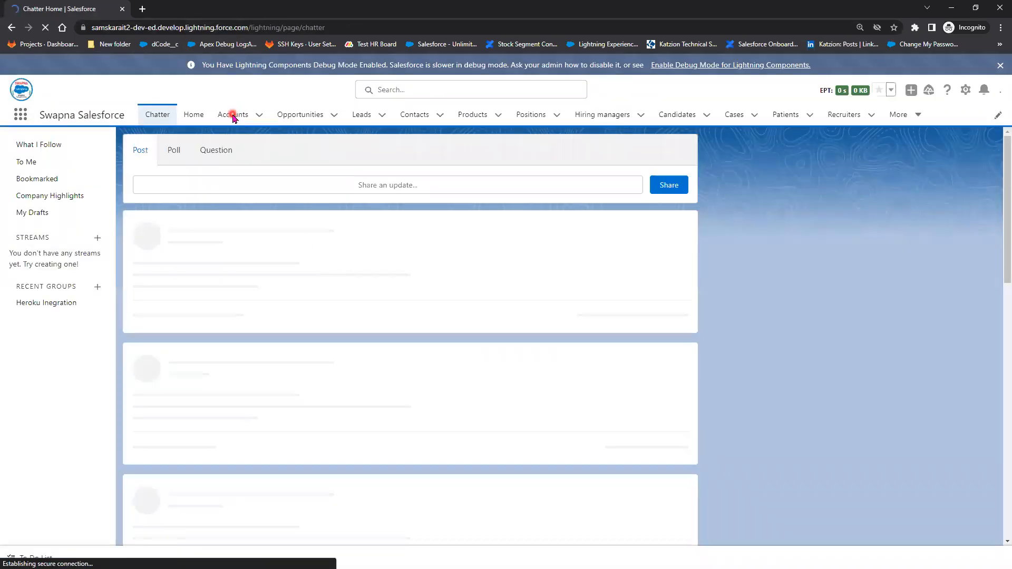
left_click(232, 115)
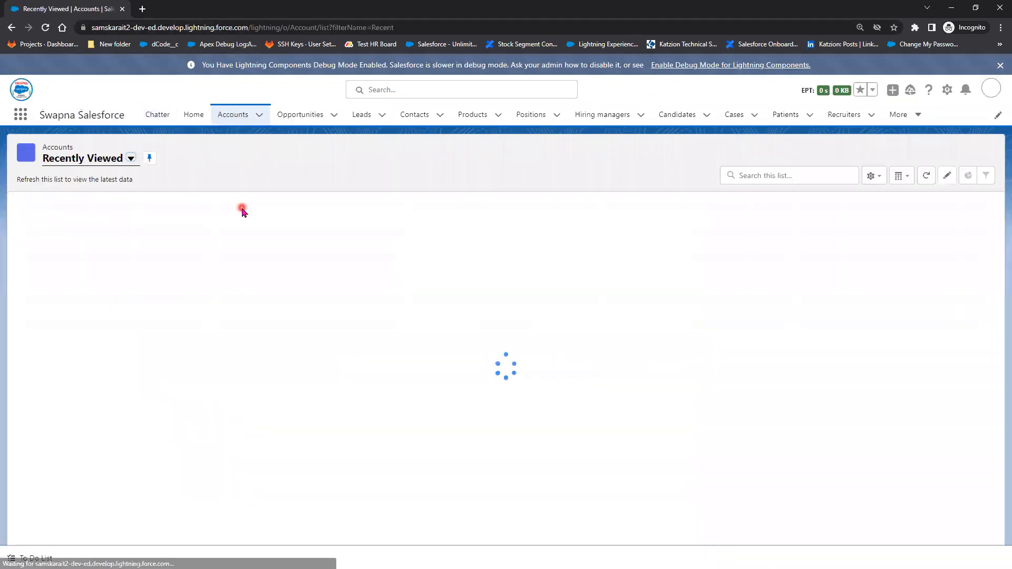
left_click(58, 224)
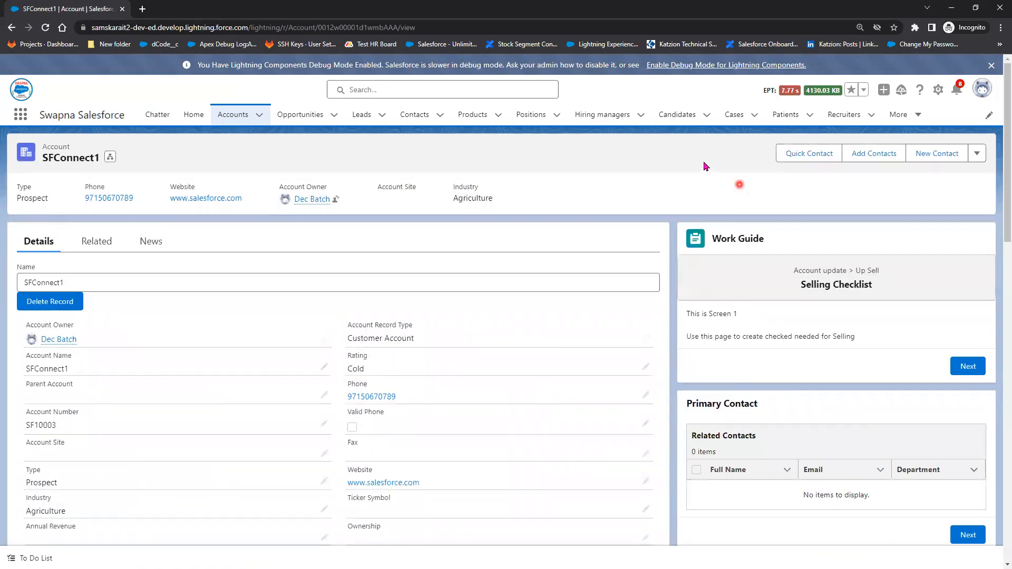
- Open SFConnect1's Account Record Page for editing and select its Highlights Panel
left_click(937, 91)
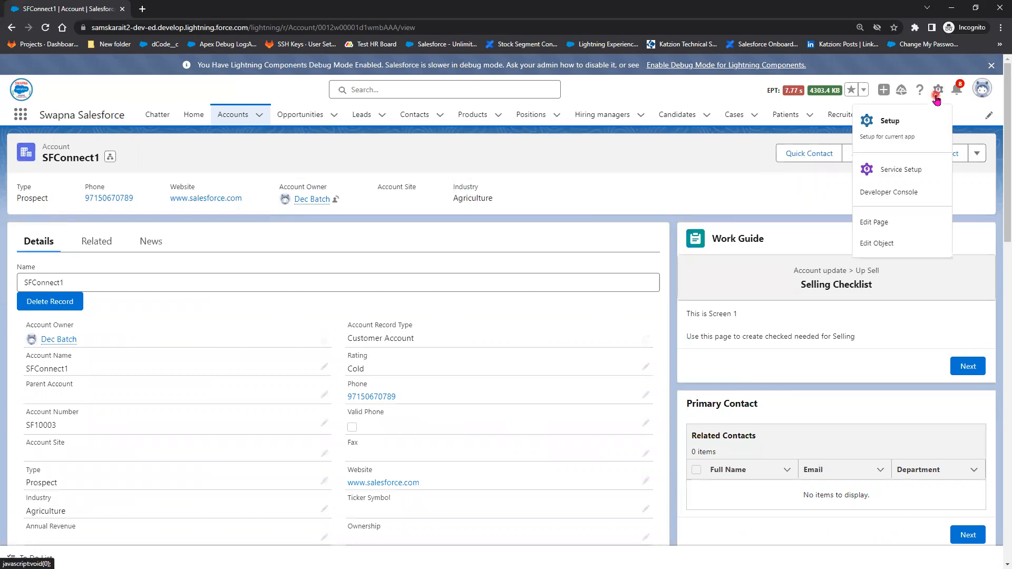
left_click(897, 222)
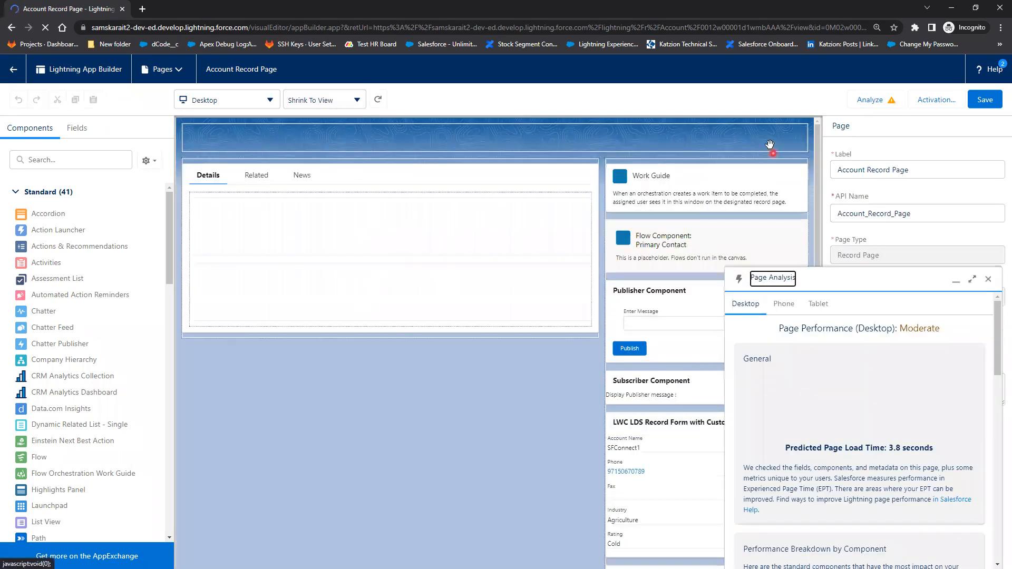
left_click(990, 278)
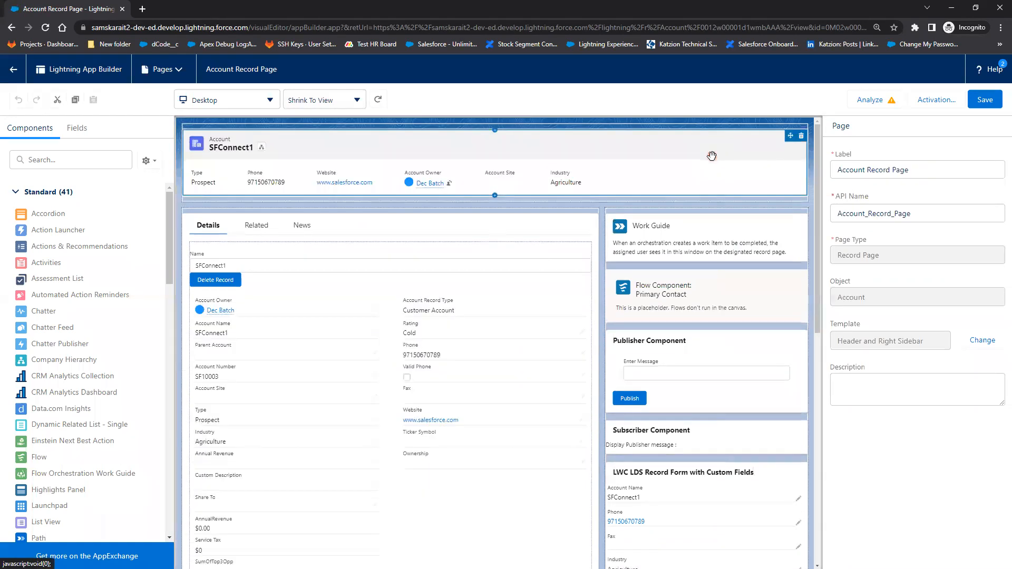
left_click(711, 155)
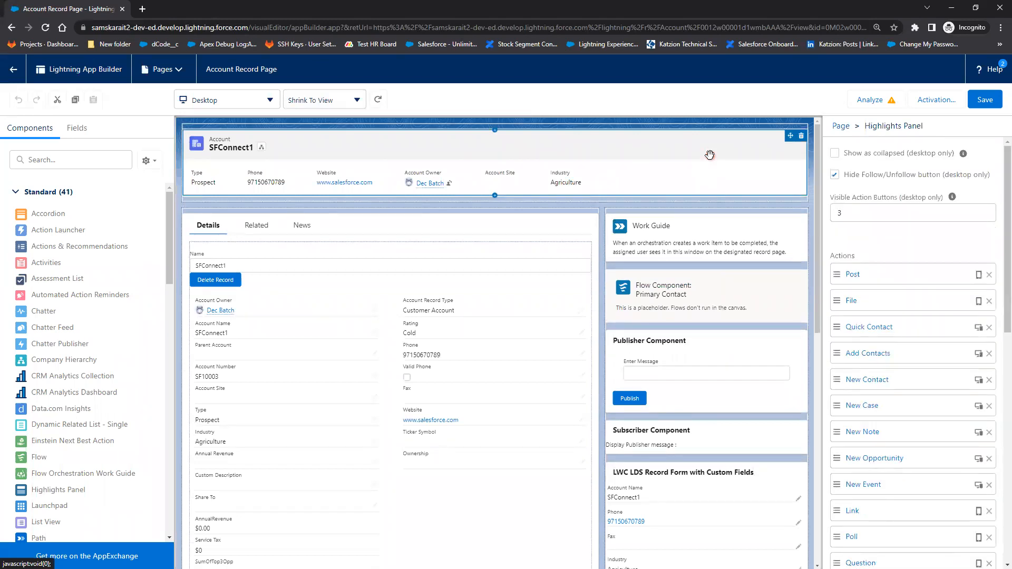
- Replace the Highlights Panel's Quick Contact action with Validate Phone, save the page, and check its activation
left_click(893, 331)
left_click_drag(696, 288, 577, 288)
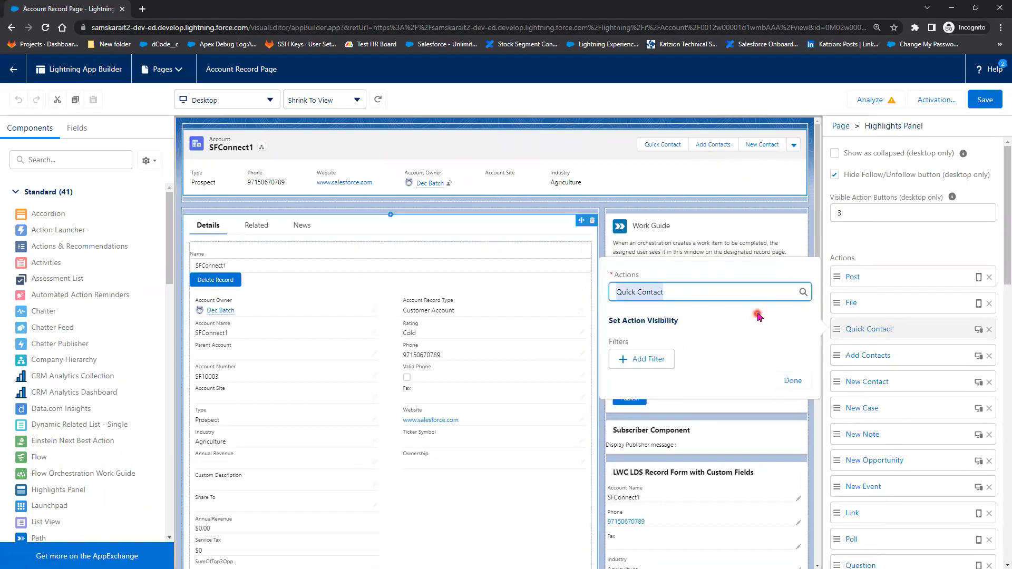
key("BackSpace")
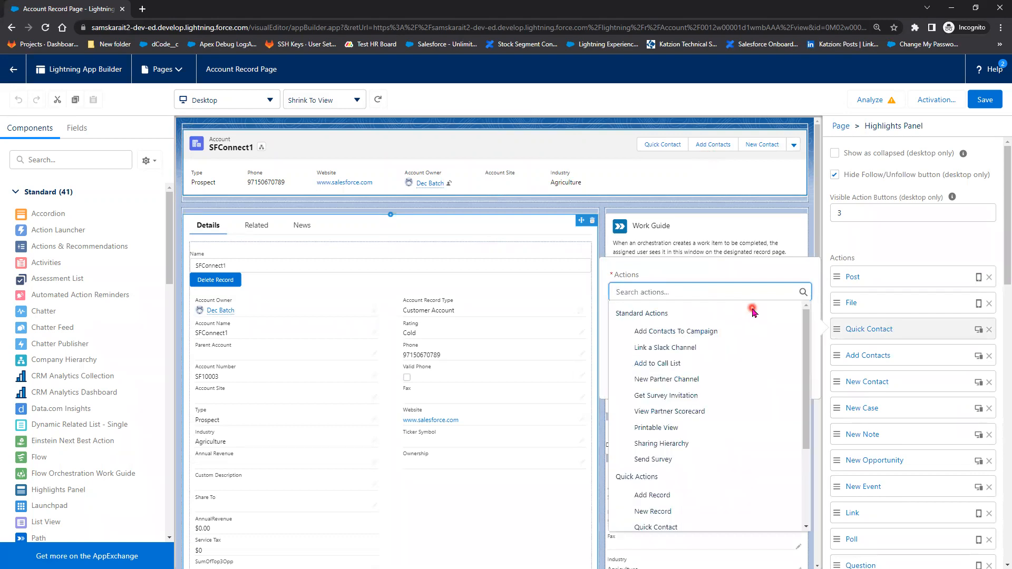
scroll(739, 390, "down", 2)
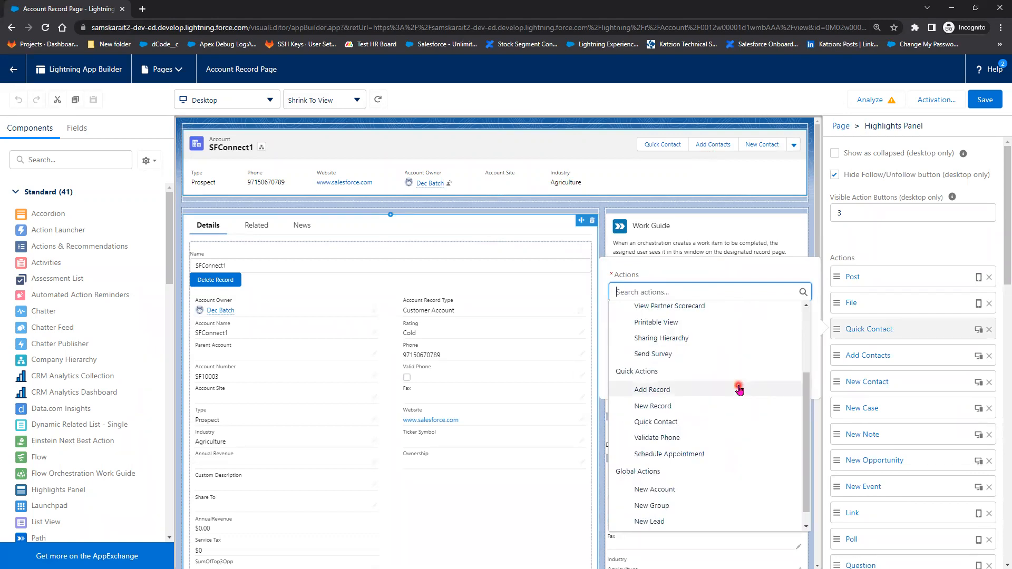
left_click(714, 436)
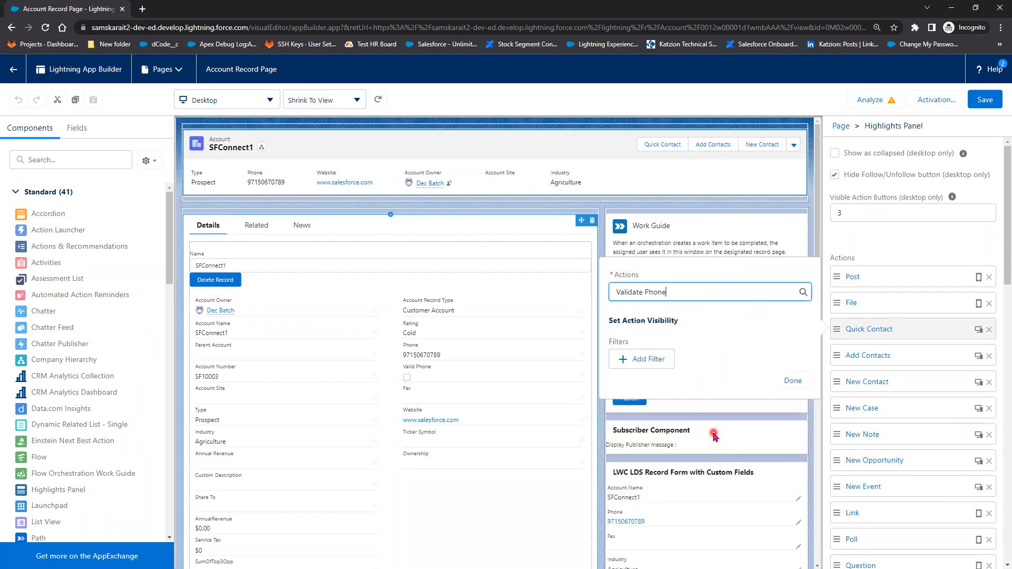
left_click(795, 381)
left_click(989, 102)
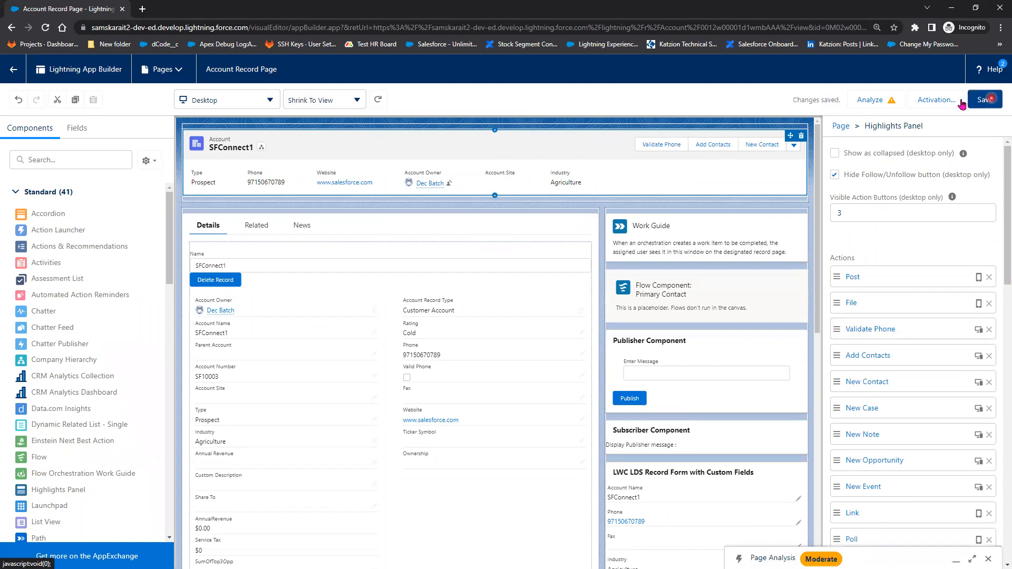
left_click(936, 101)
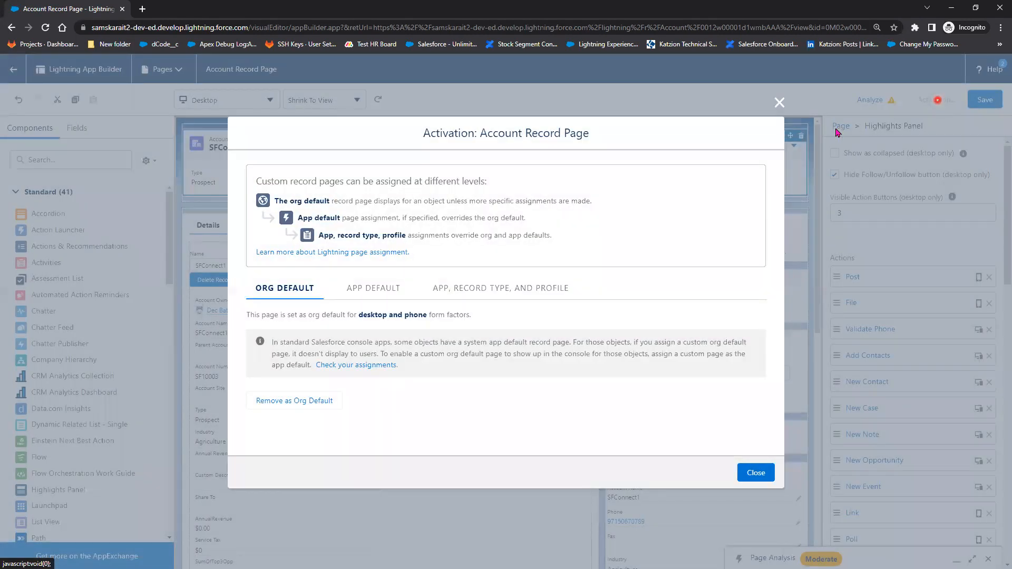
left_click(759, 473)
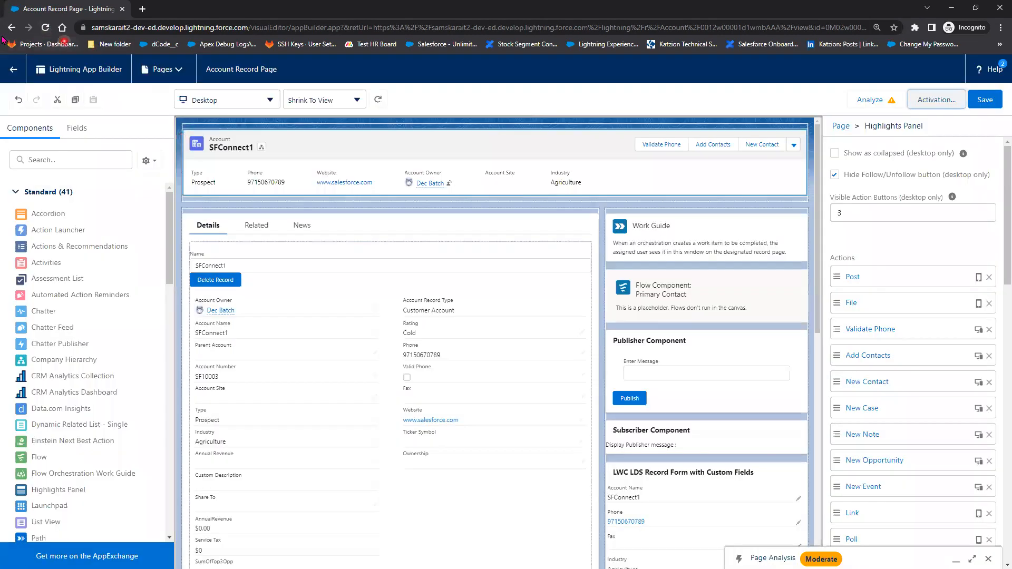
- Return to the SFConnect1 account, run the Validate Phone action, and finish its result screen
left_click(12, 28)
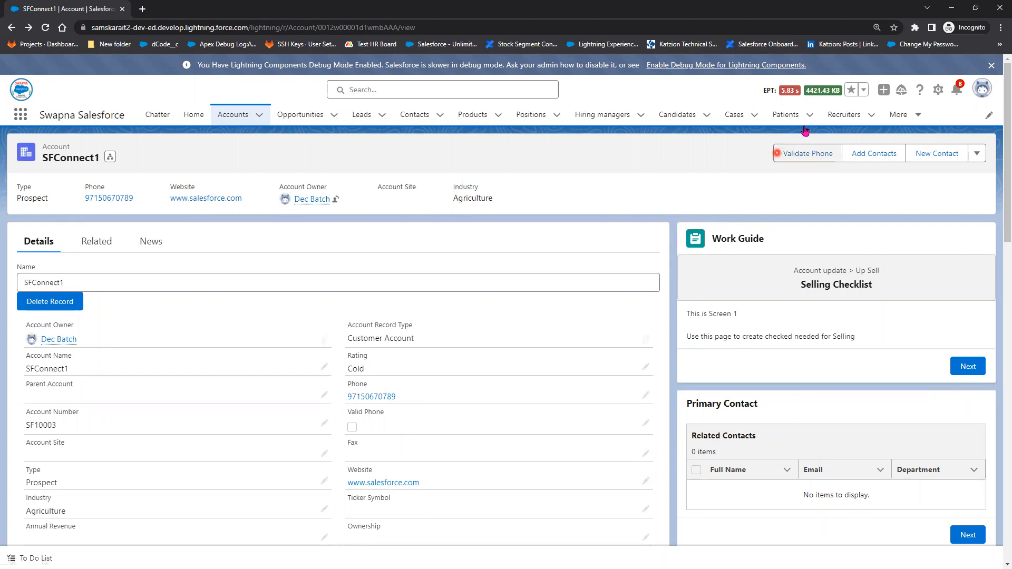
left_click(803, 155)
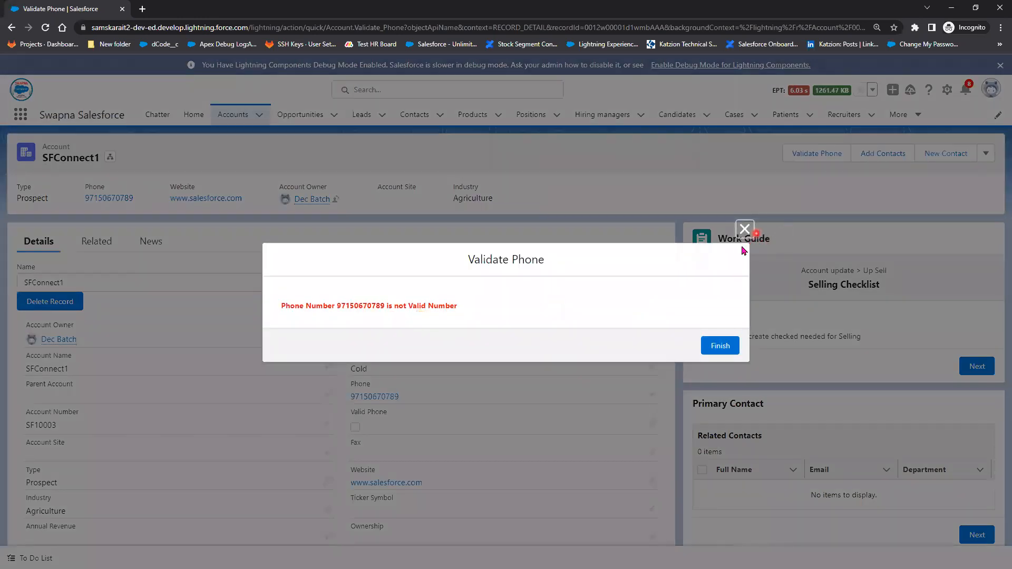
left_click(729, 349)
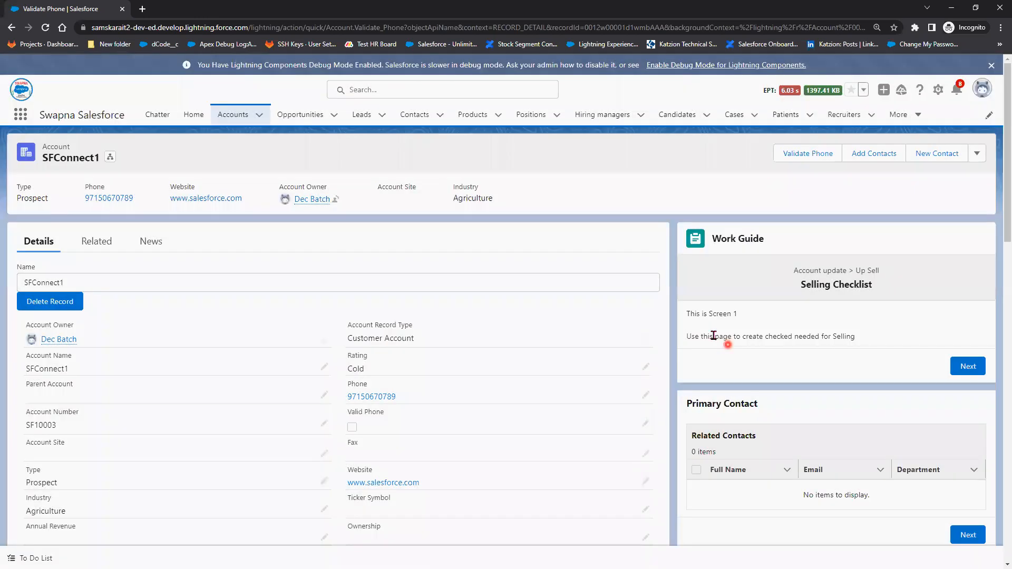
- Replace and save SFConnect1's phone number, run the Validate Phone action on it, and close the result
left_click(645, 395)
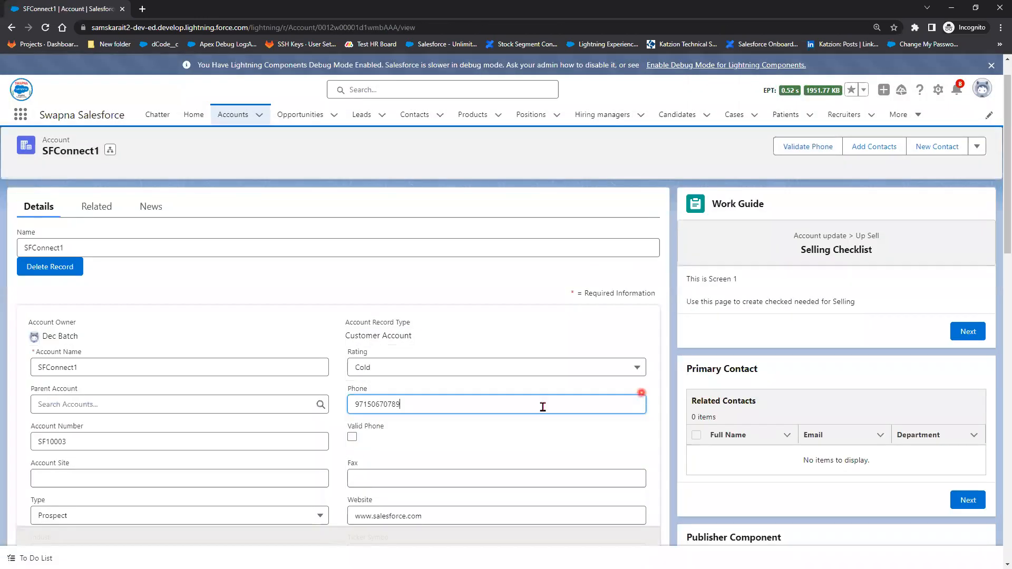
left_click_drag(350, 403, 422, 409)
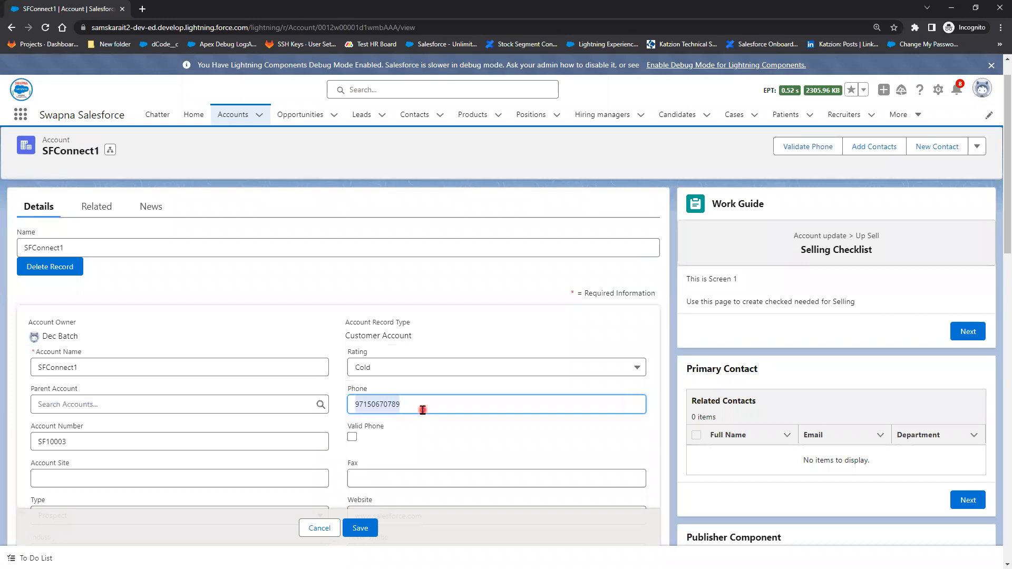
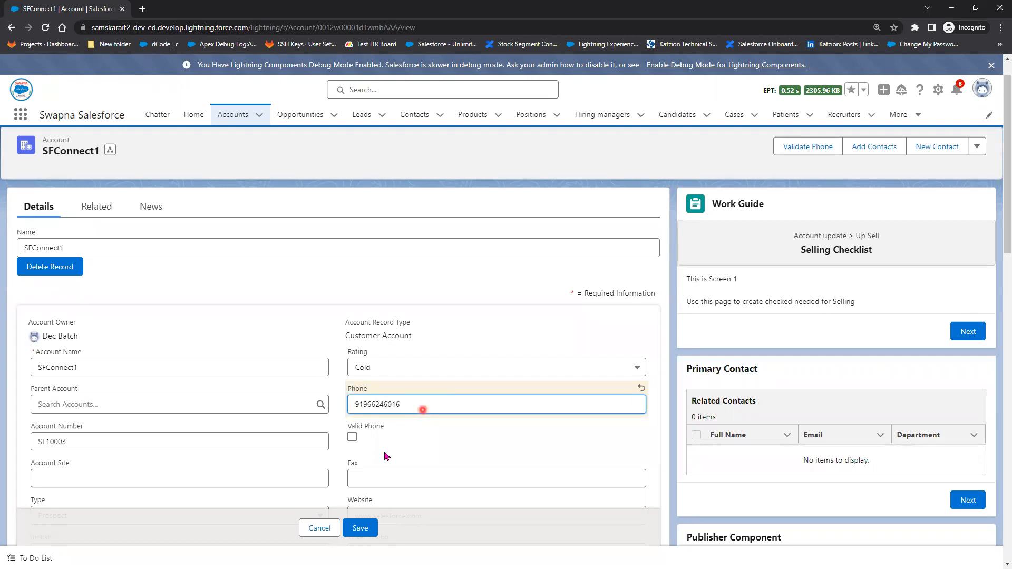
left_click(360, 528)
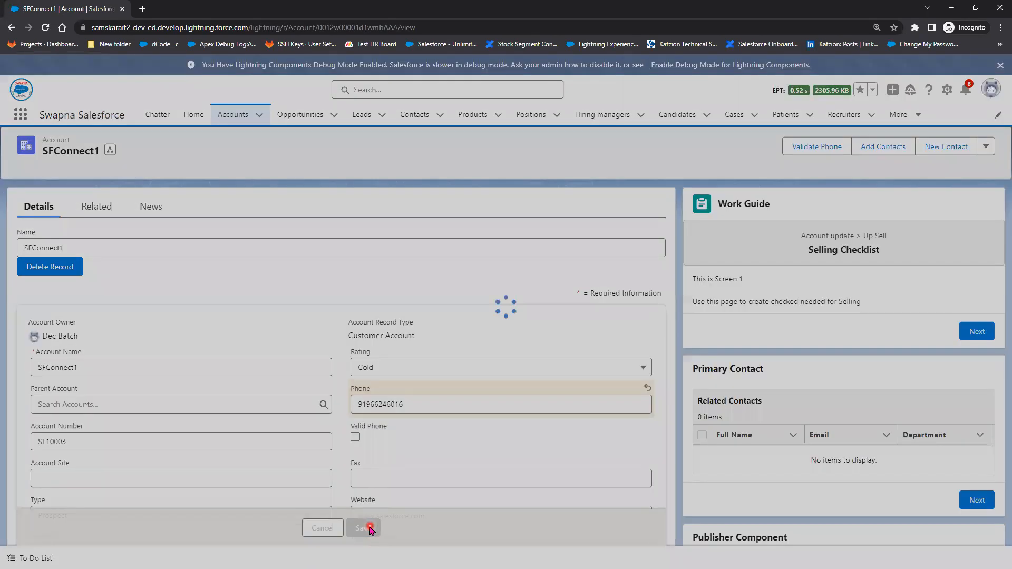
left_click(816, 146)
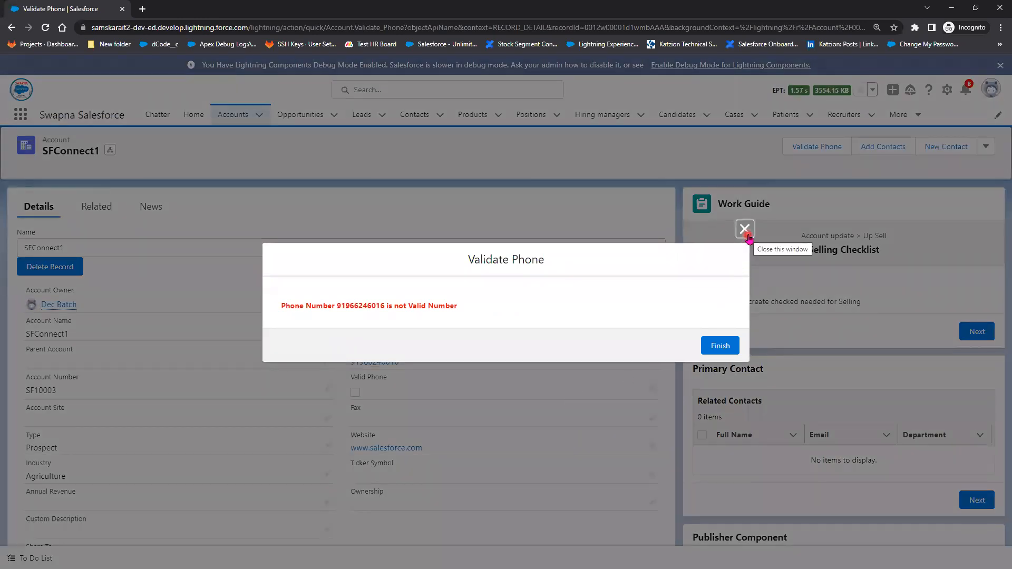
left_click(749, 237)
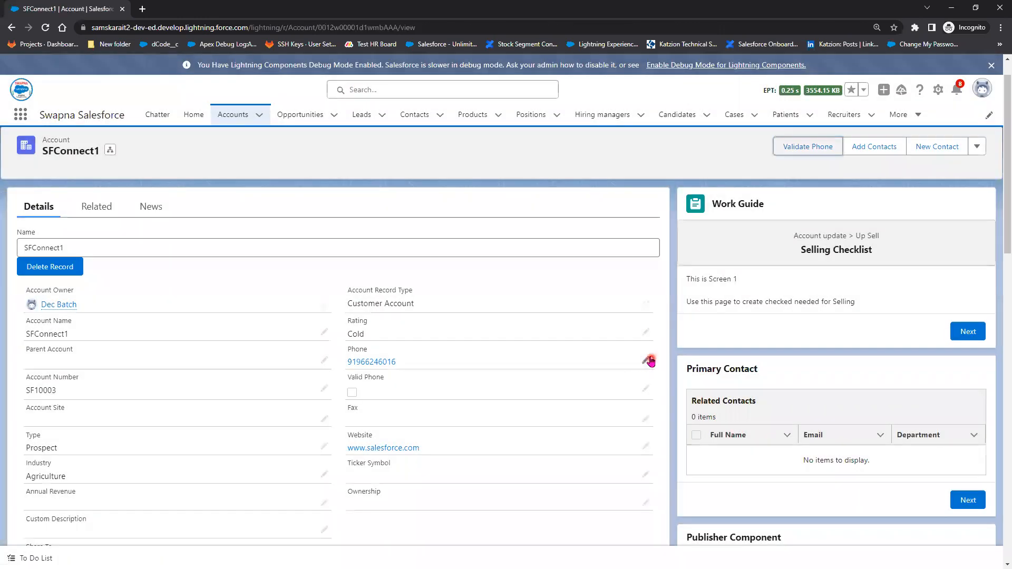
- Append one more digit to SFConnect1's phone number, save it, and run the Validate Phone action through to finish
left_click(646, 361)
type("1")
left_click(369, 530)
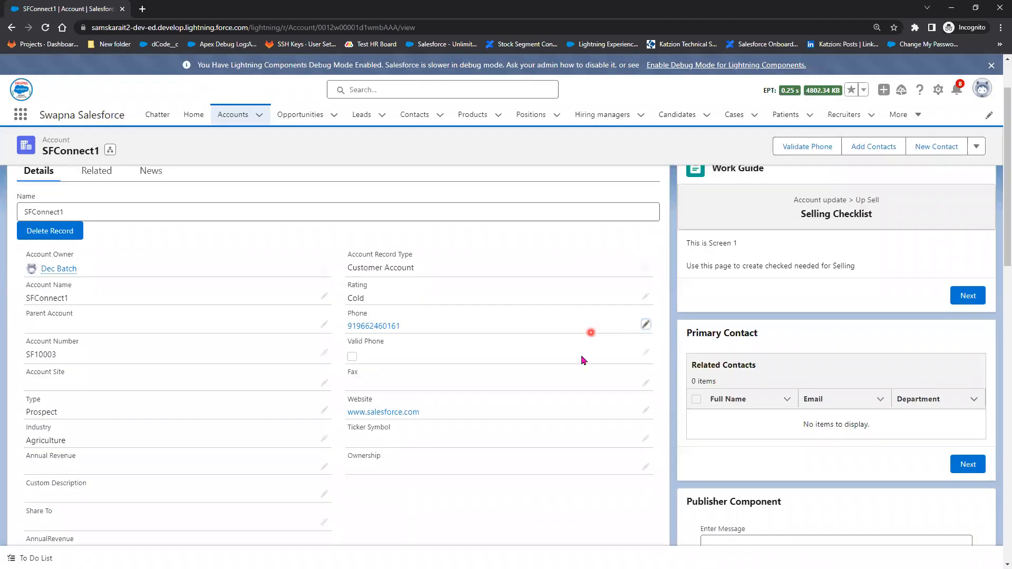
left_click(793, 147)
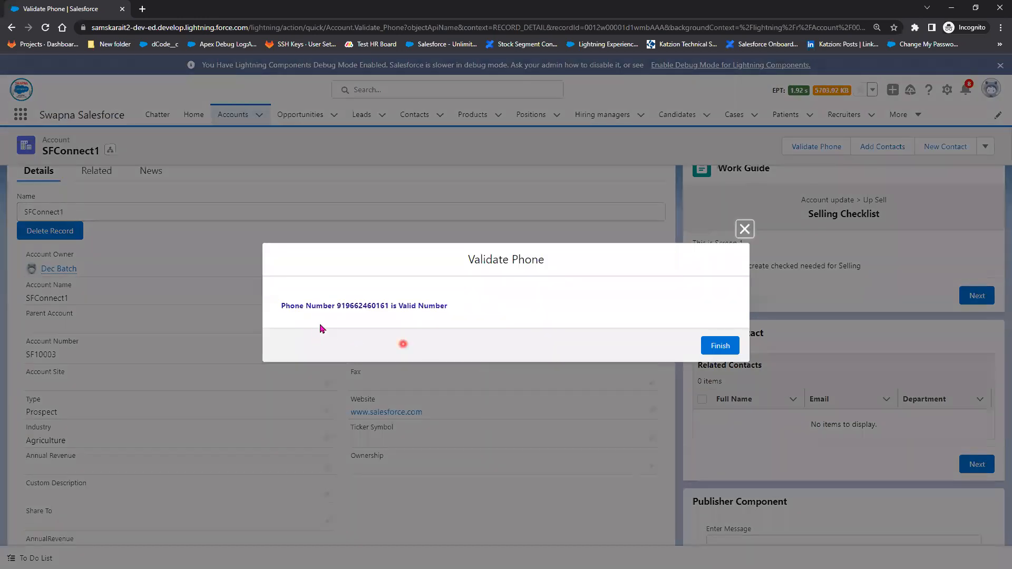
left_click(731, 345)
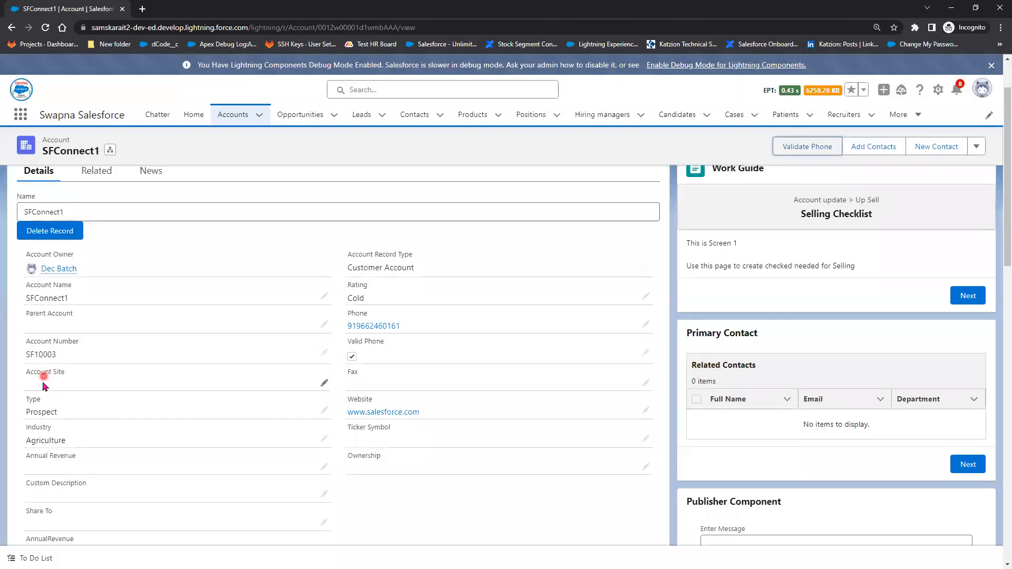
- Switch to the Paint diagram and draw a red arrow labelled "Req" from the APEX box to a new box labelled "veriphone"
key("alt+Tab")
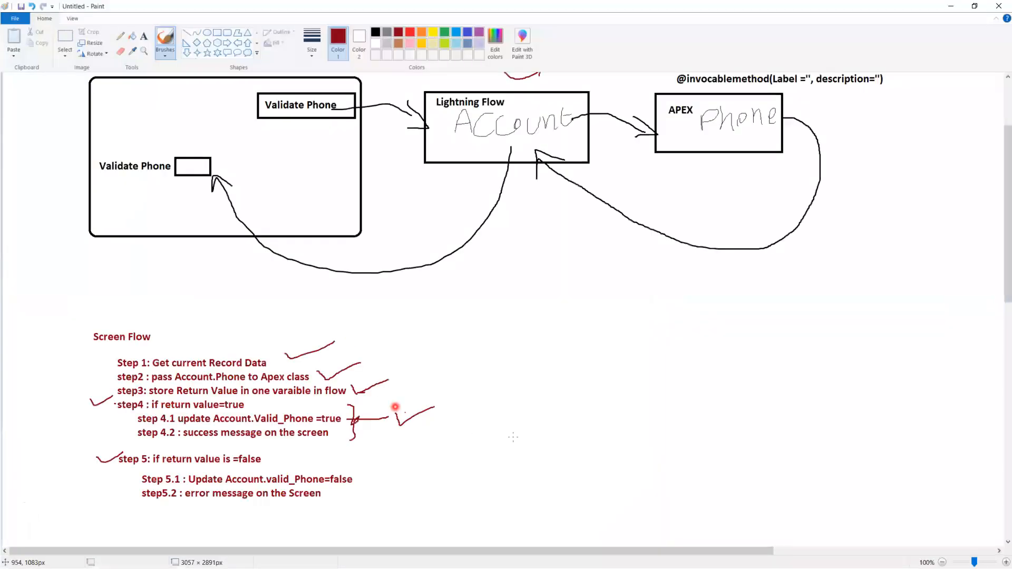
scroll(509, 437, "up", 3)
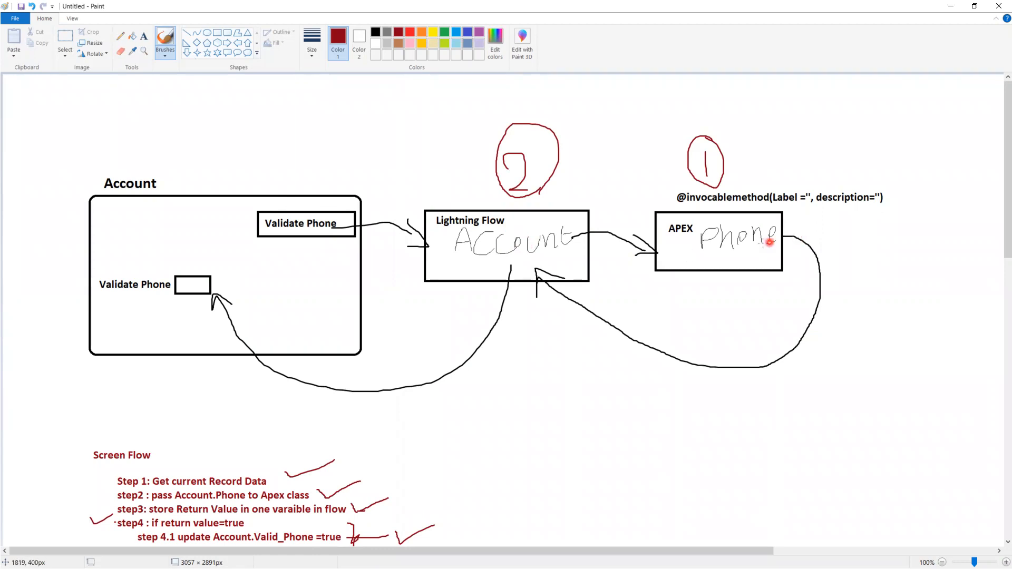
mouse_move(759, 241)
left_mouse_down()
mouse_move(855, 236)
mouse_move(832, 250)
mouse_move(861, 216)
mouse_move(954, 208)
left_mouse_up()
left_click_drag(974, 273, 867, 274)
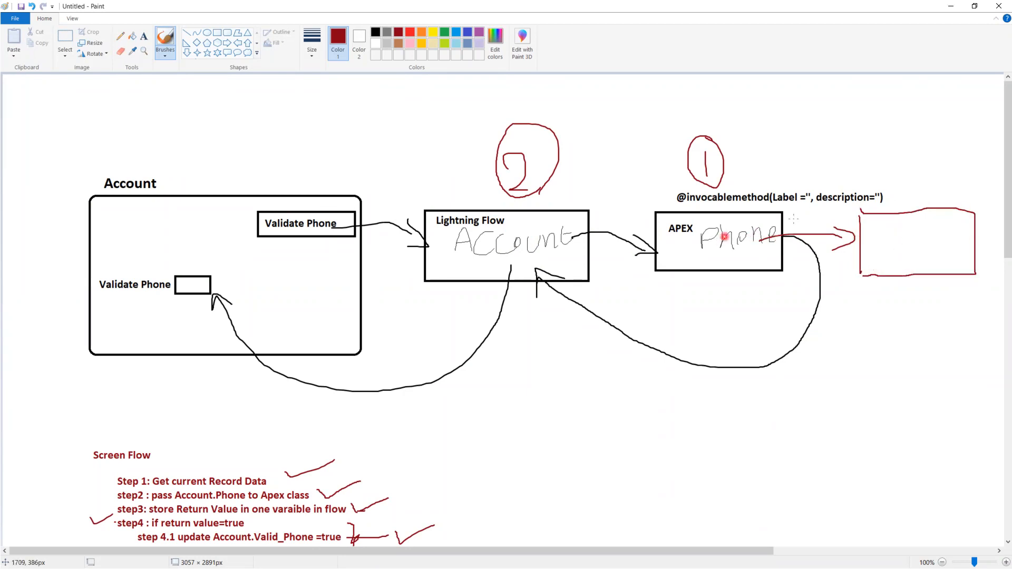
left_click_drag(799, 214, 826, 223)
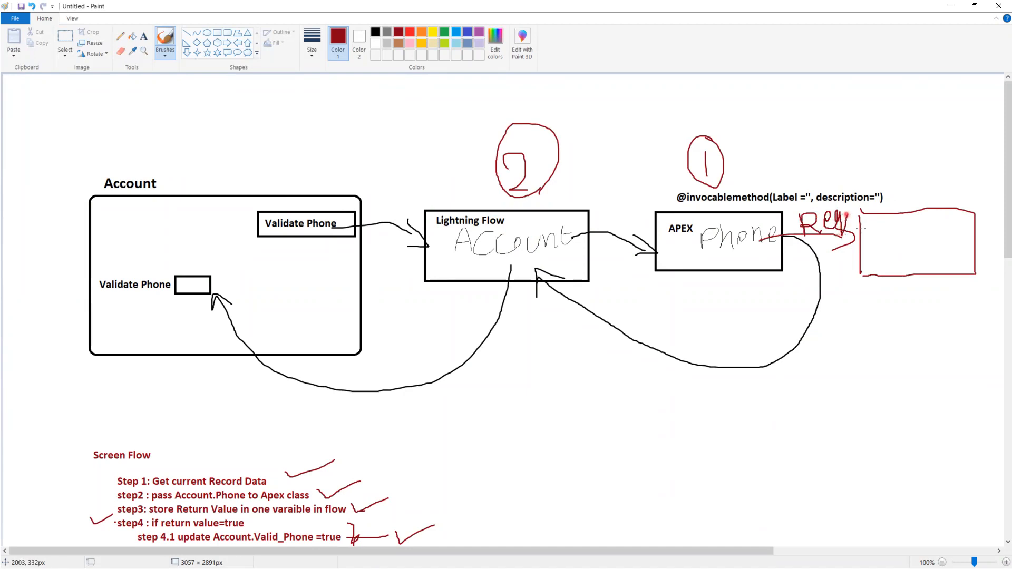
left_click_drag(893, 231, 896, 239)
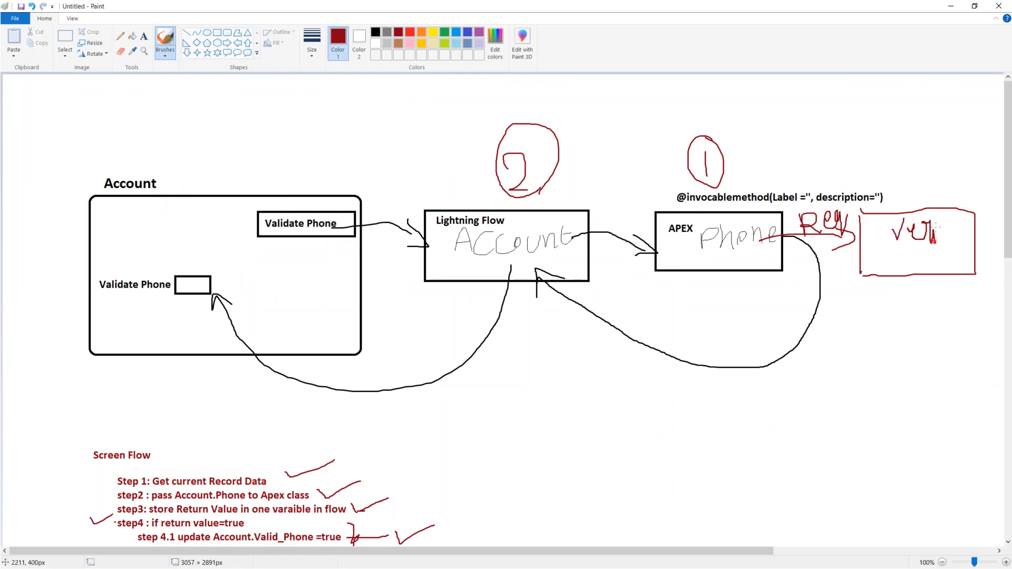
mouse_move(949, 240)
left_mouse_down()
mouse_move(947, 220)
mouse_move(955, 246)
mouse_move(998, 232)
left_mouse_up()
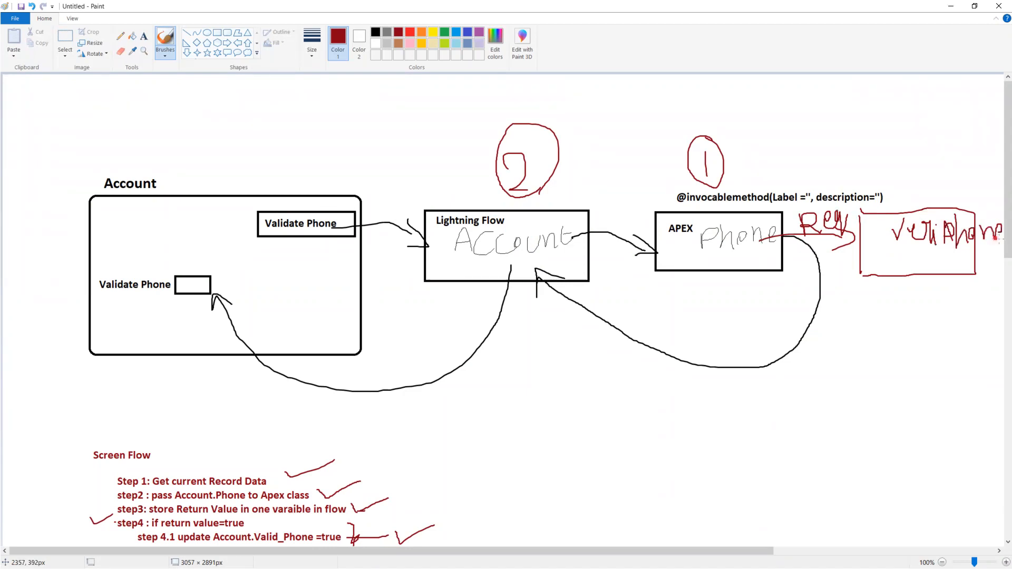
- Draw red return arrows from the veriphone box to APEX, from APEX to Lightning Flow, and from Lightning Flow into the Account box
mouse_move(895, 265)
left_mouse_down()
mouse_move(964, 258)
mouse_move(850, 319)
mouse_move(784, 302)
mouse_move(726, 264)
left_mouse_up()
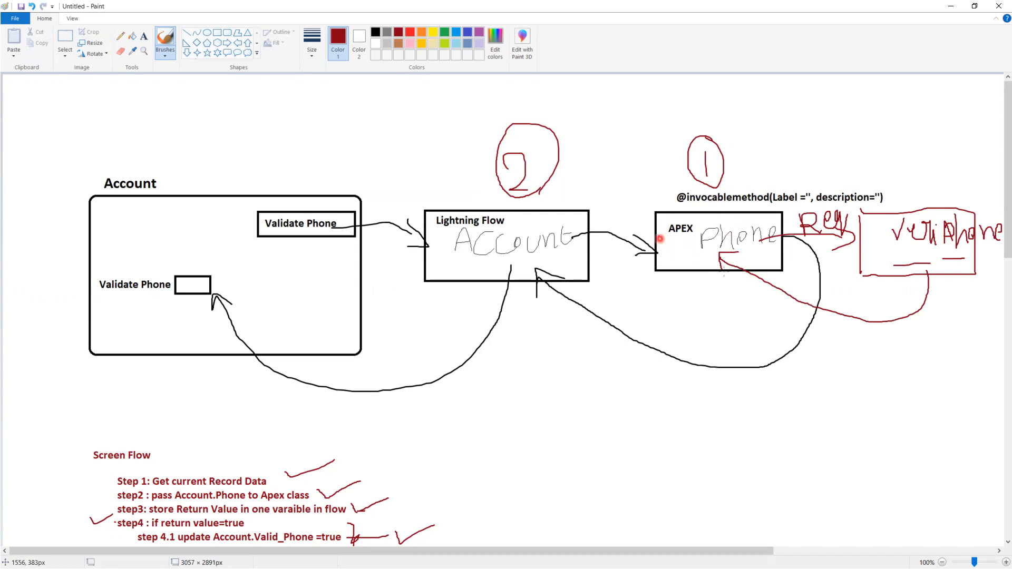
mouse_move(705, 259)
left_mouse_down()
mouse_move(675, 290)
mouse_move(593, 287)
mouse_move(568, 254)
mouse_move(465, 276)
left_mouse_up()
left_click_drag(323, 251, 309, 263)
- Sketch a red message box with a line inside it in the Account box, and circle the Validate Phone field below it
left_click_drag(114, 233, 163, 240)
mouse_move(229, 243)
left_mouse_down()
mouse_move(255, 253)
mouse_move(117, 259)
mouse_move(112, 234)
mouse_move(217, 249)
left_mouse_up()
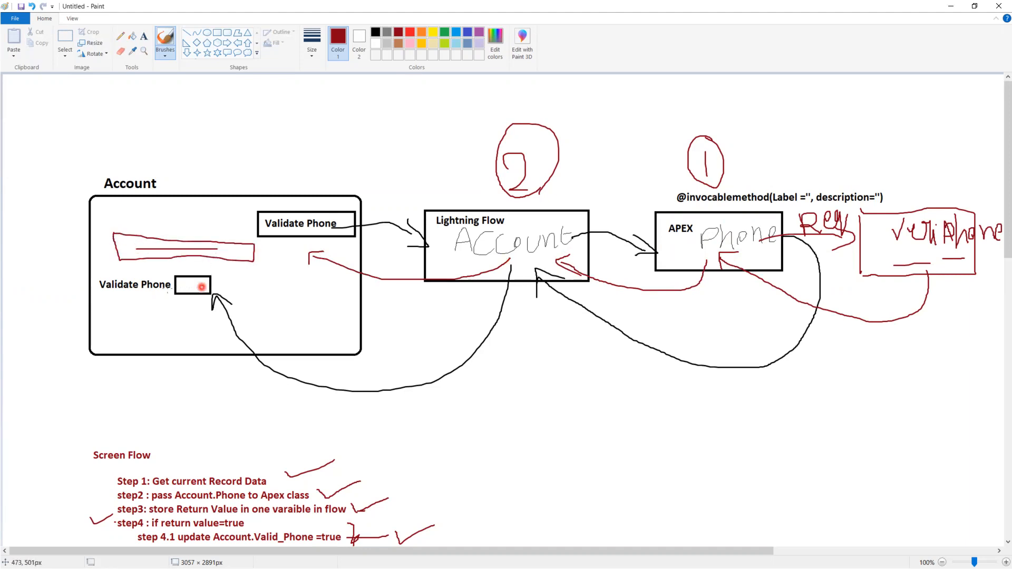
mouse_move(177, 269)
left_mouse_down()
mouse_move(168, 284)
mouse_move(232, 295)
mouse_move(195, 269)
mouse_move(171, 273)
left_mouse_up()
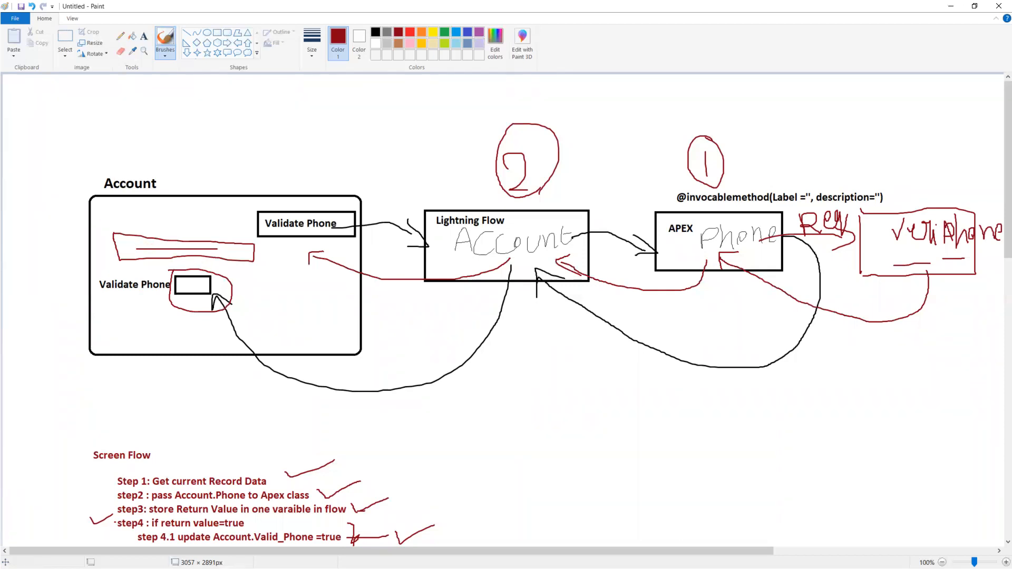
- Switch to the PowerPoint slide show and advance to the Referral Documentation slide until its veriphone.io link is shown
key("alt+Tab")
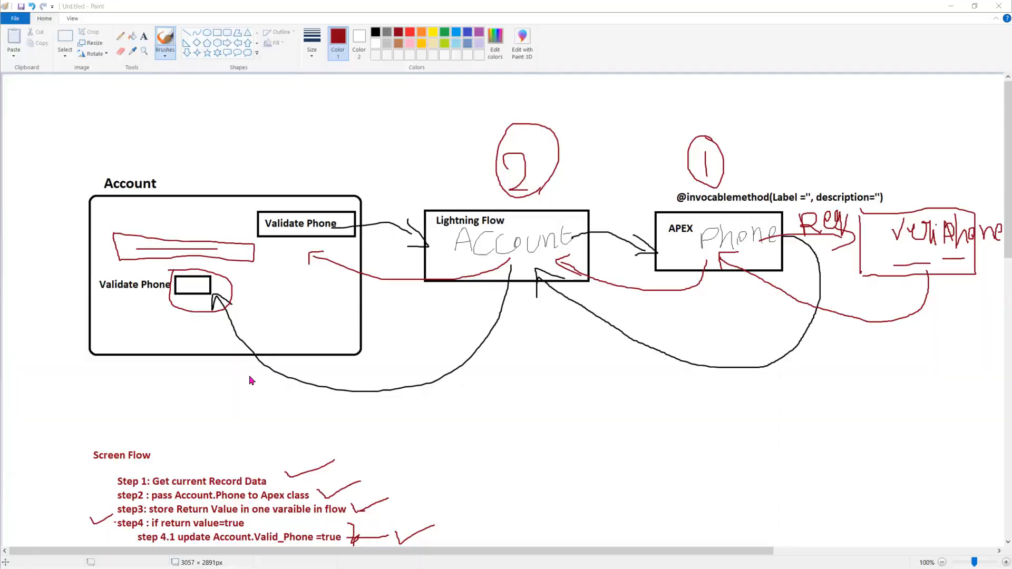
key("alt+Tab")
left_click(255, 413)
left_click(256, 412)
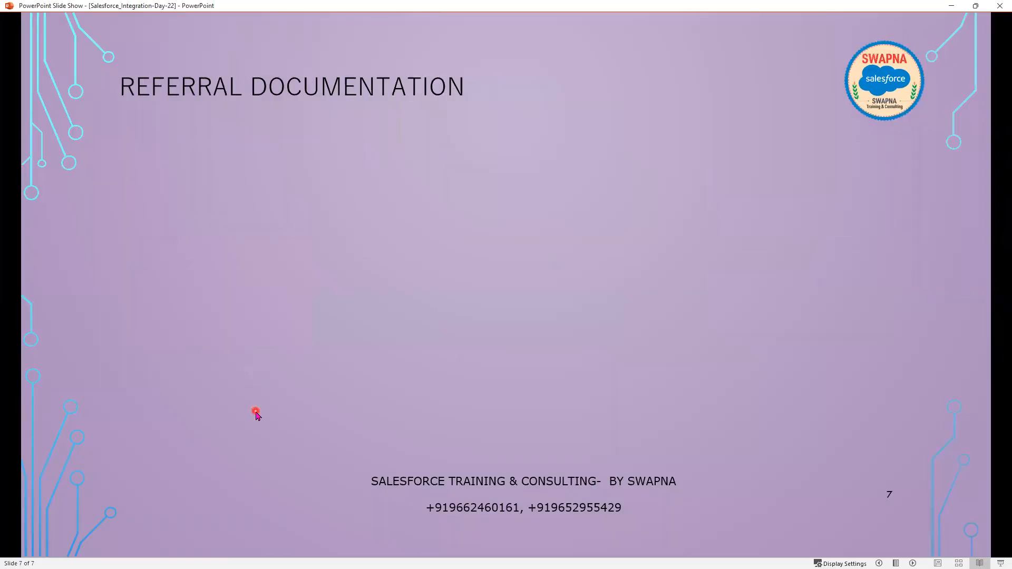
left_click(256, 413)
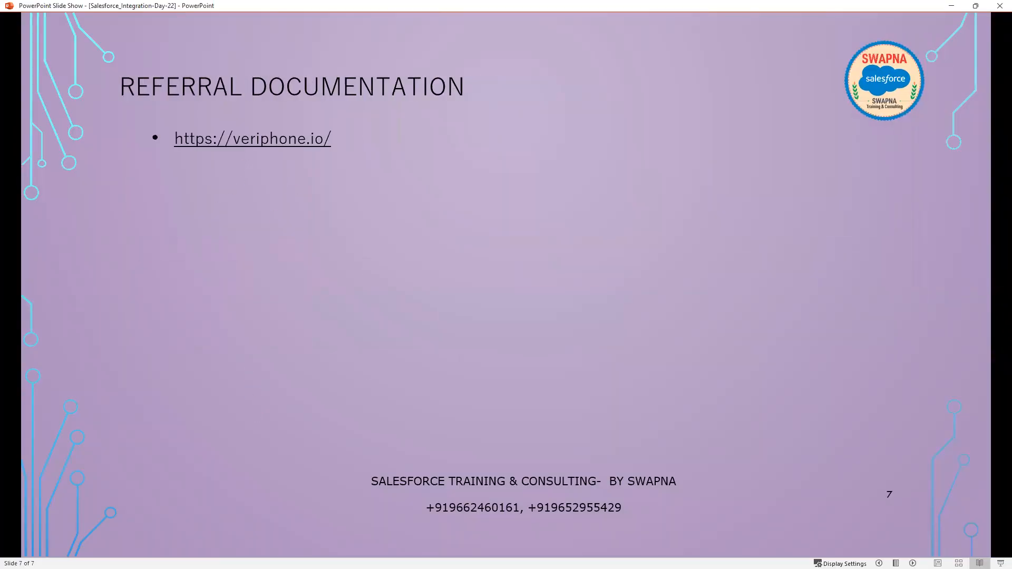
key("alt+Tab")
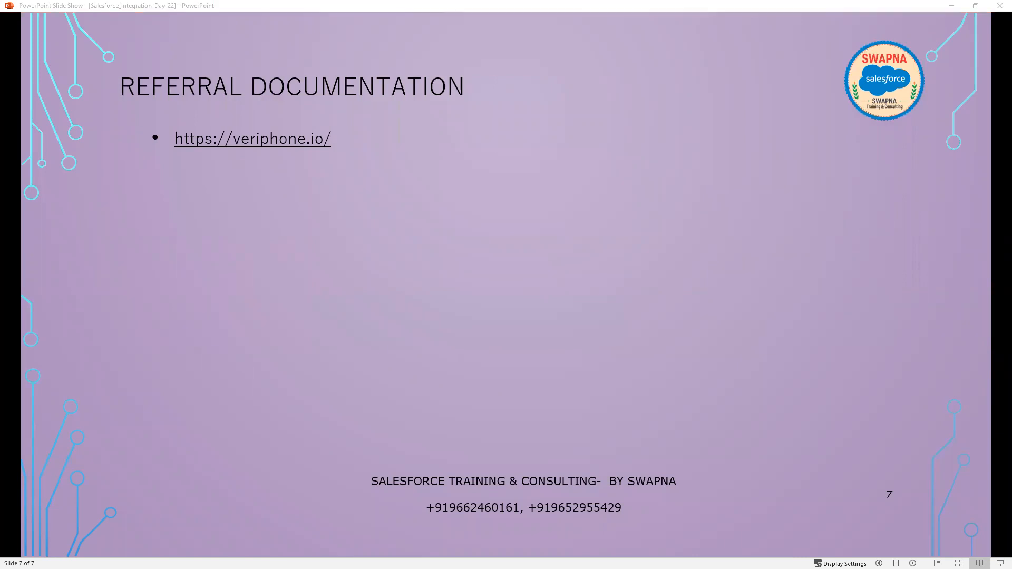